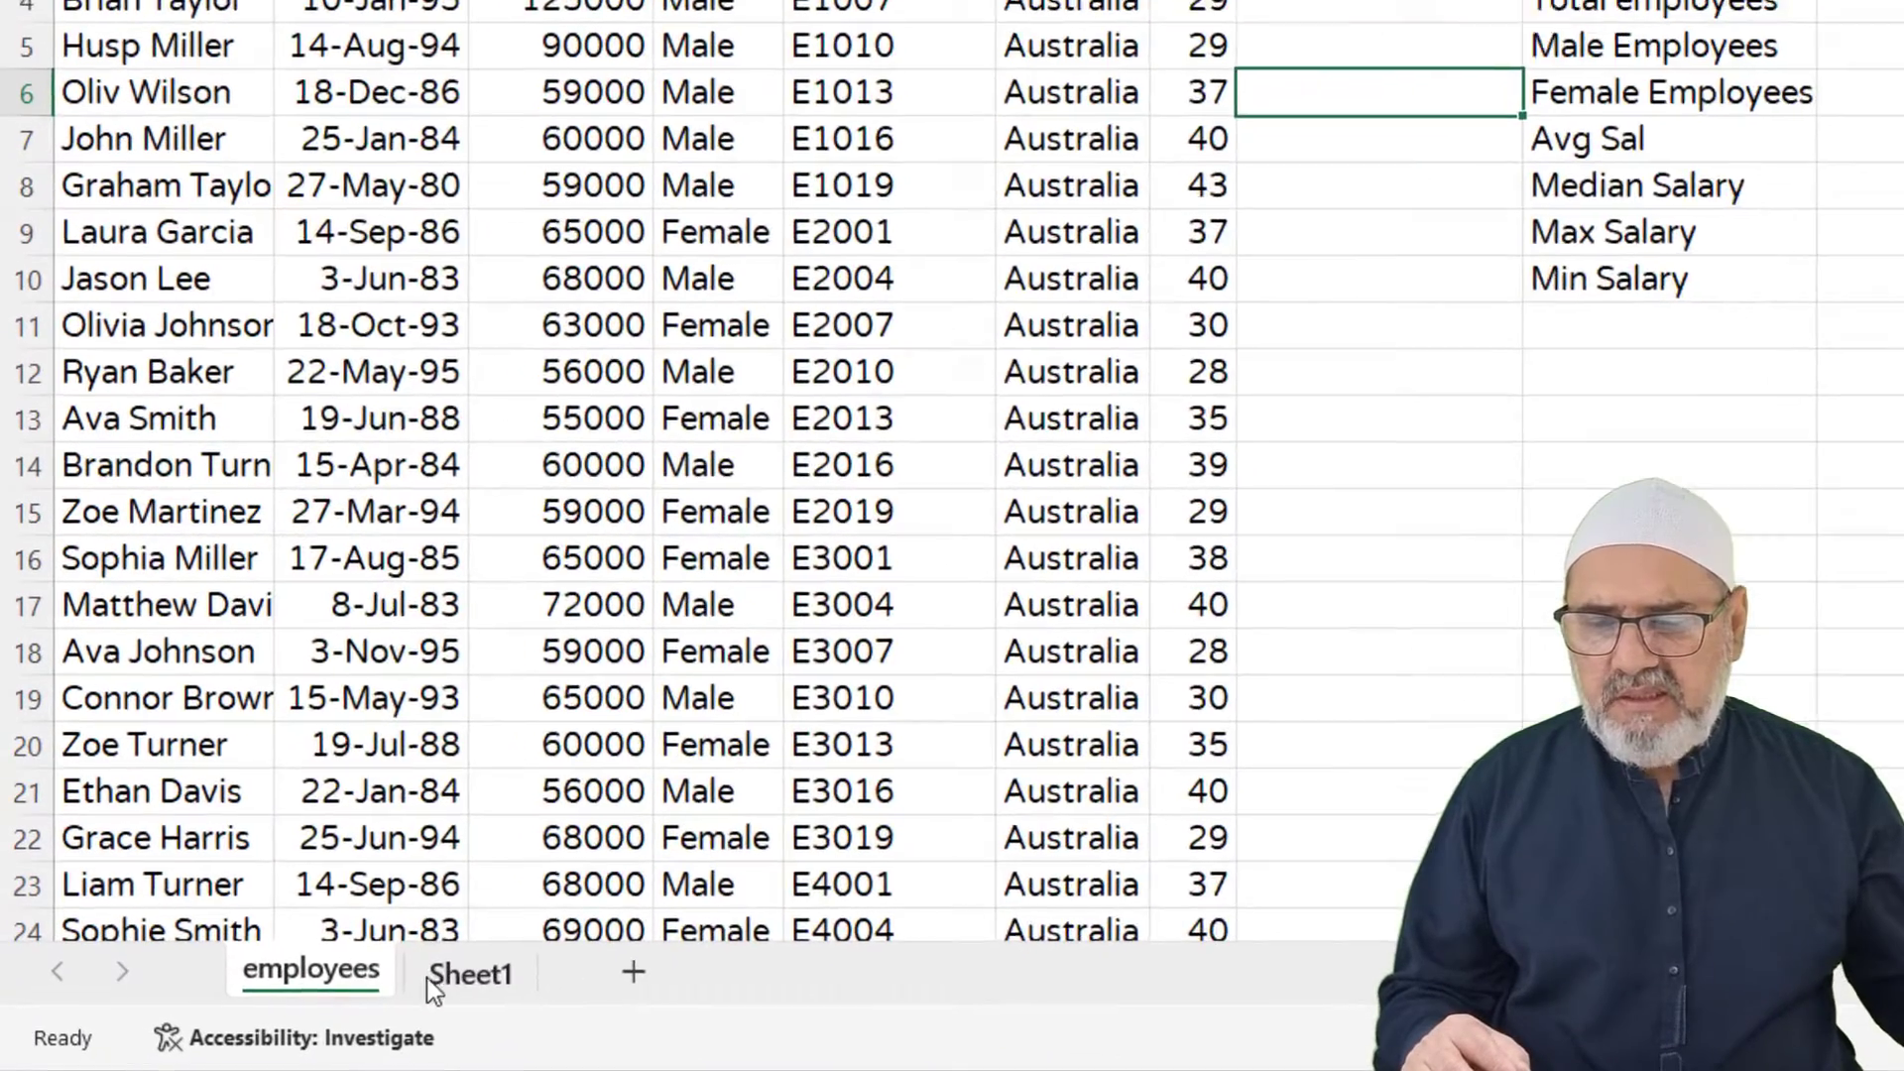
Step: Create a copy of the employees sheet in employees final.xlsx, placed before Sheet1
left_click(317, 1002)
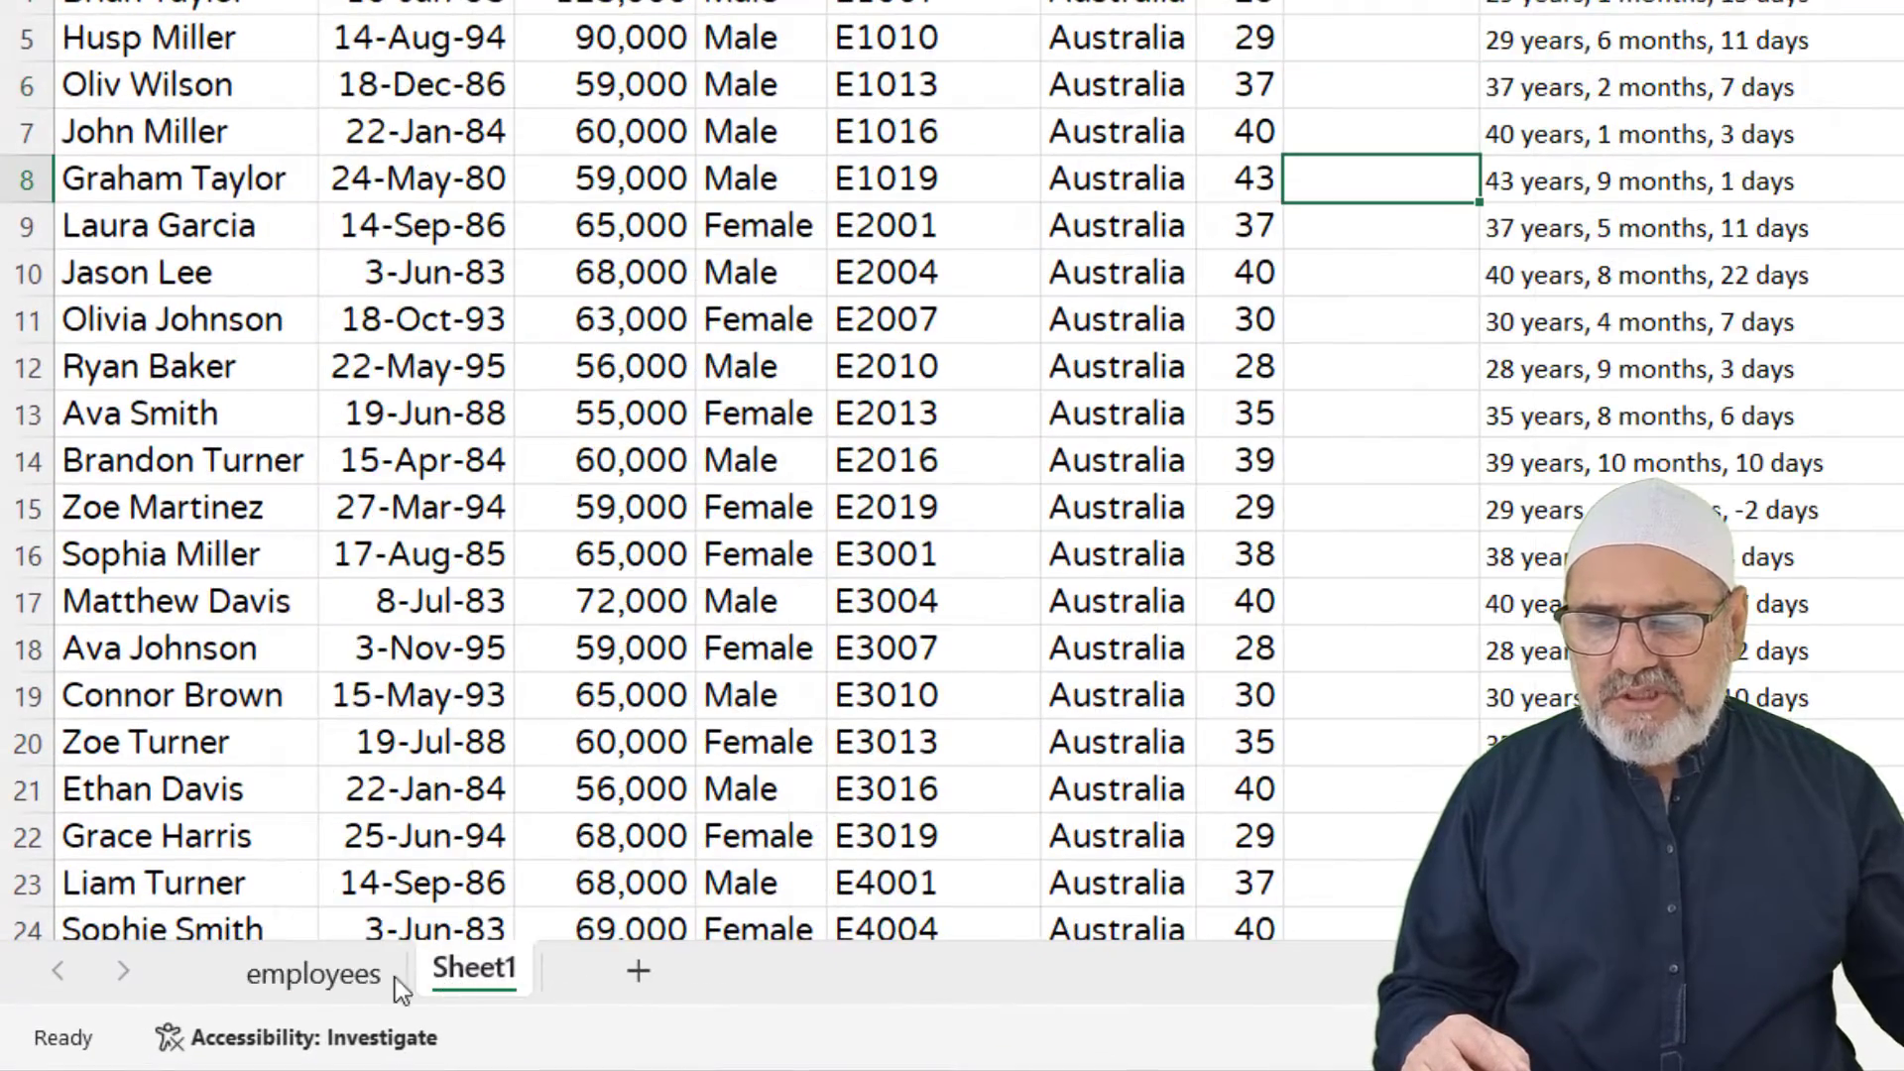
left_click(266, 1004)
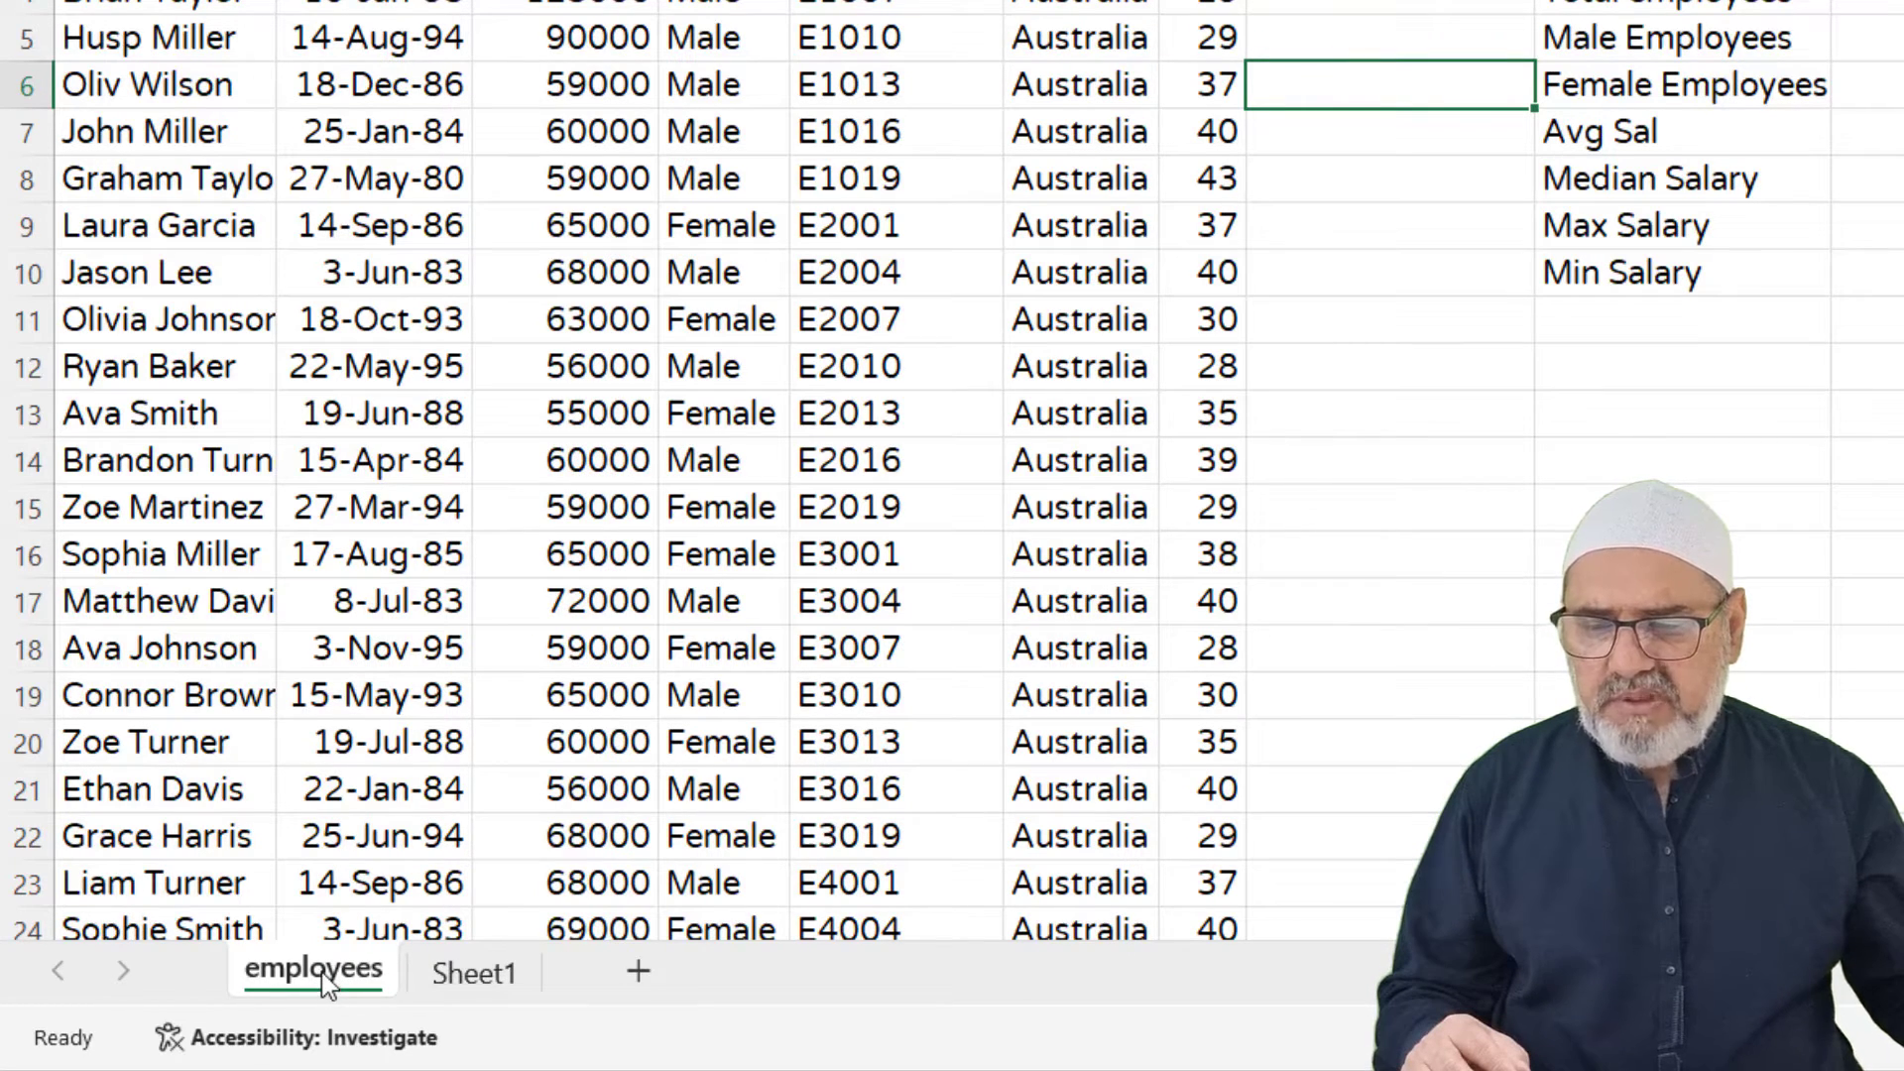
right_click(321, 972)
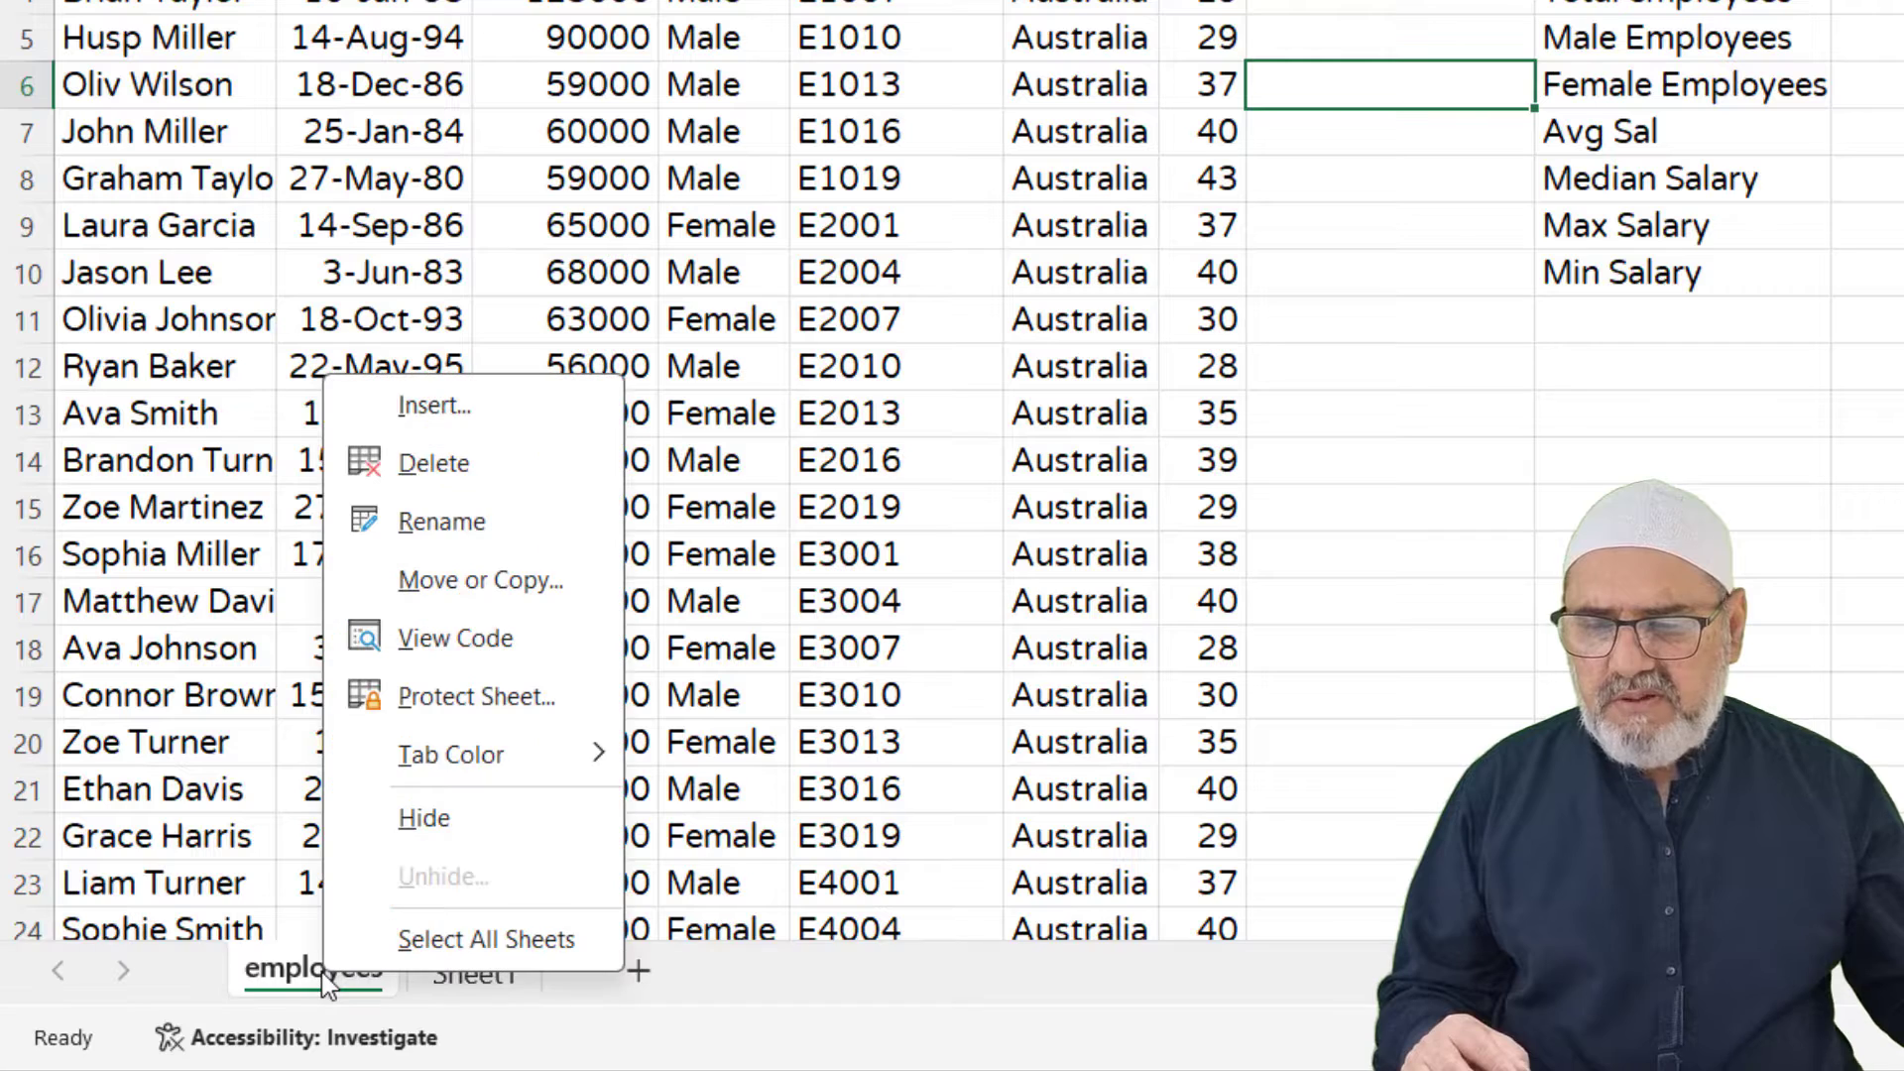
left_click(485, 583)
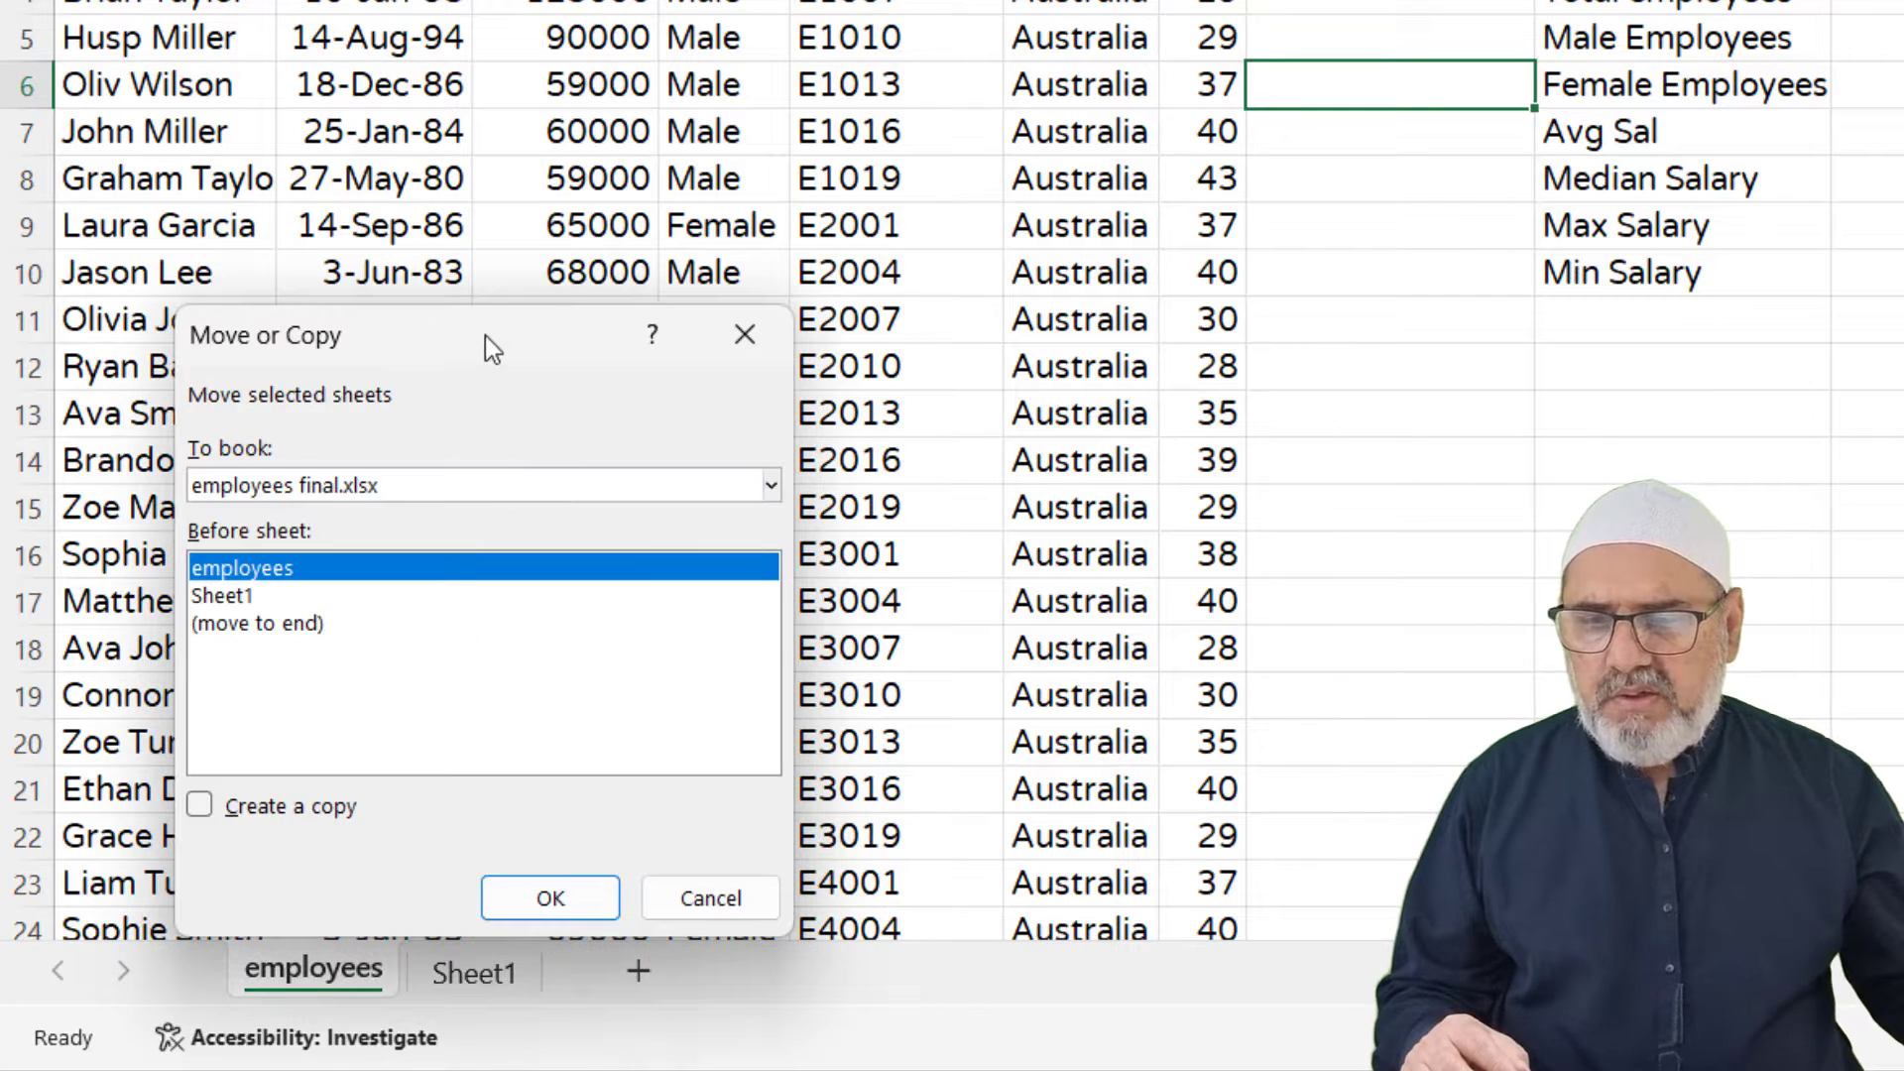
left_click_drag(490, 326, 557, 321)
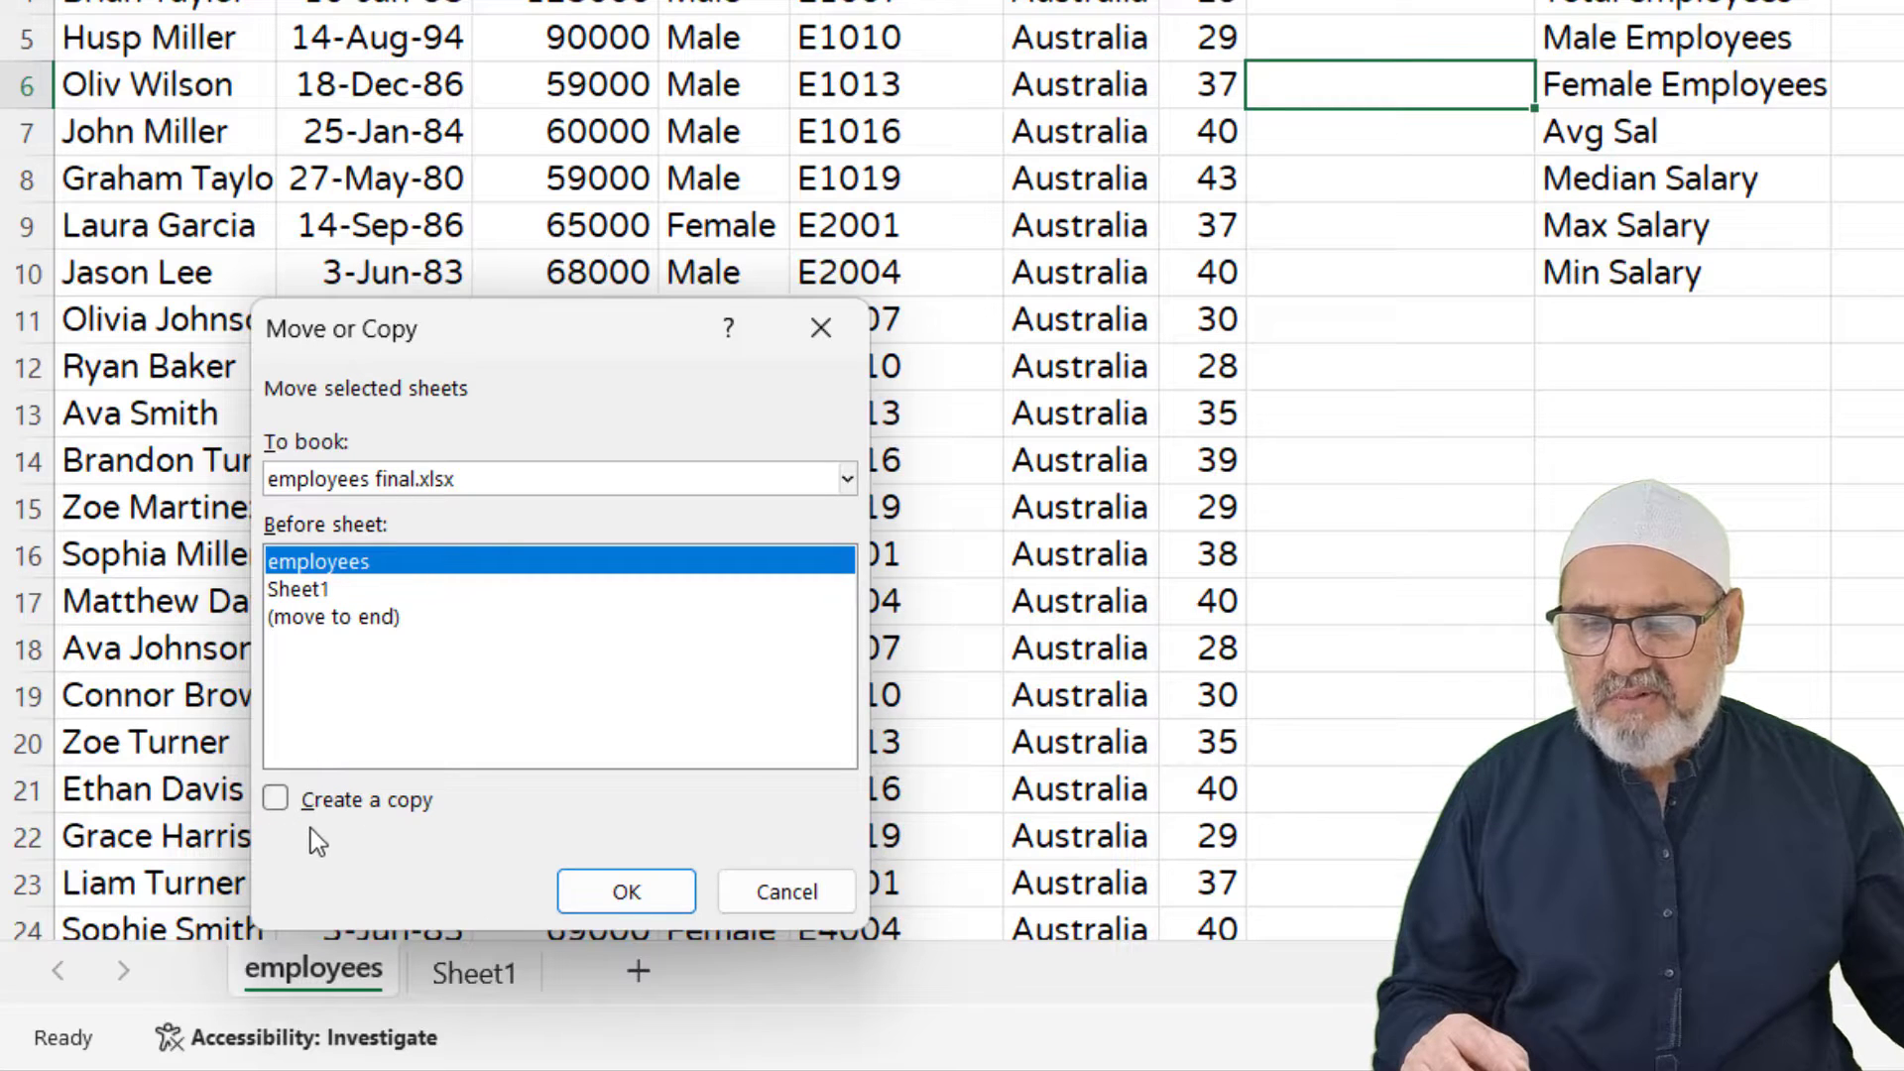
left_click(302, 596)
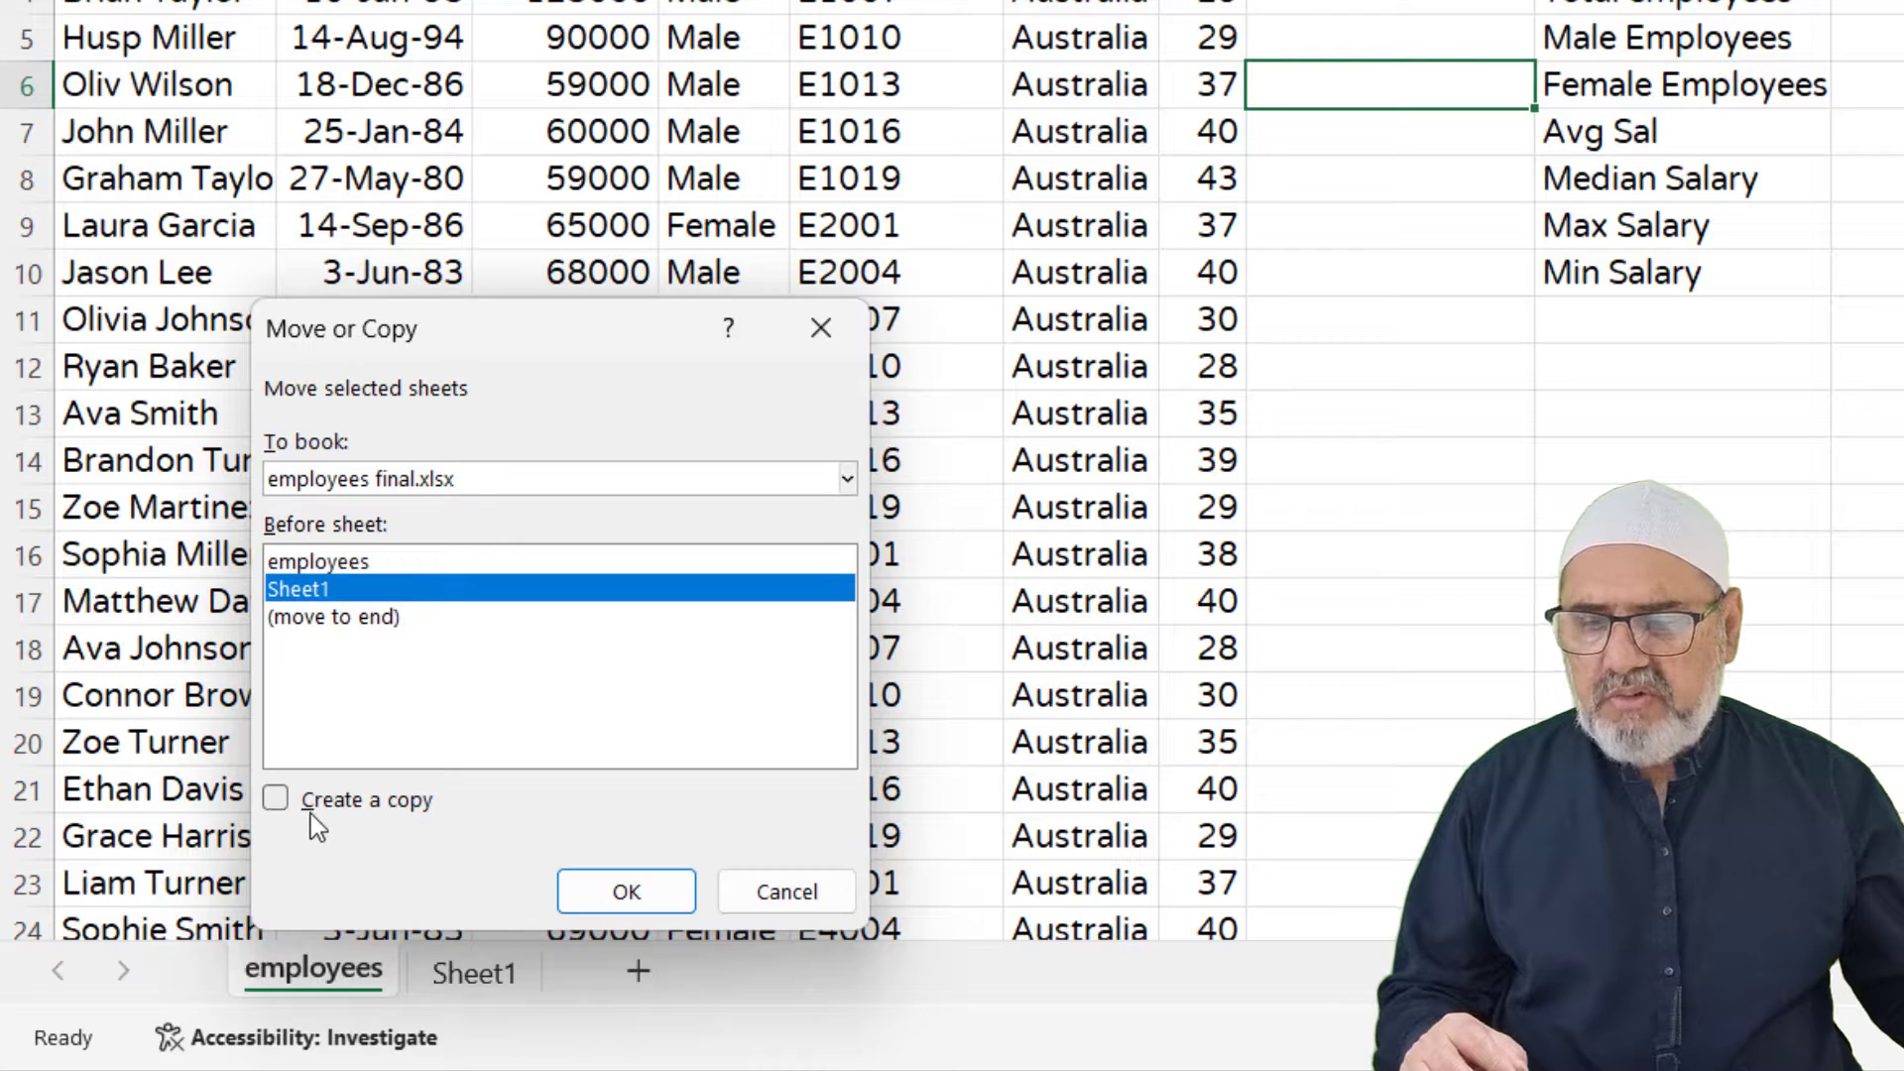
left_click(279, 797)
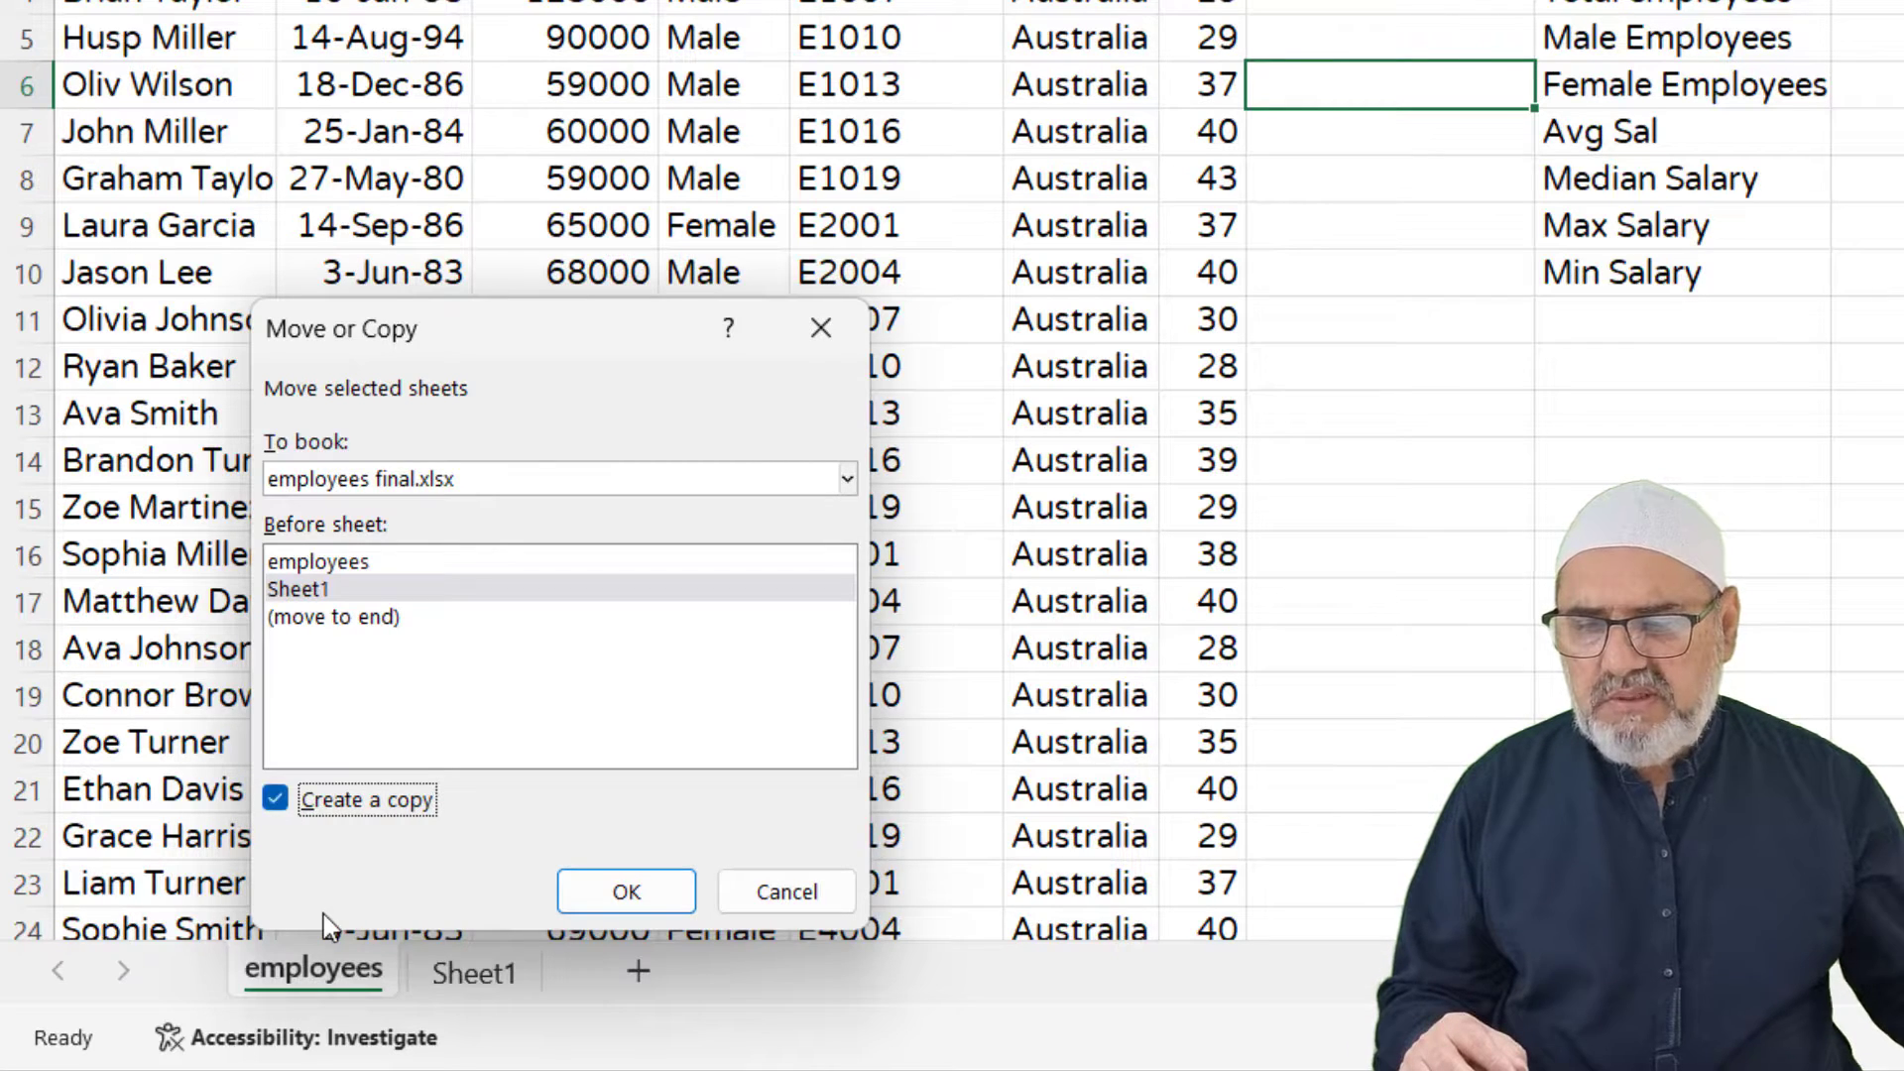
left_click(607, 895)
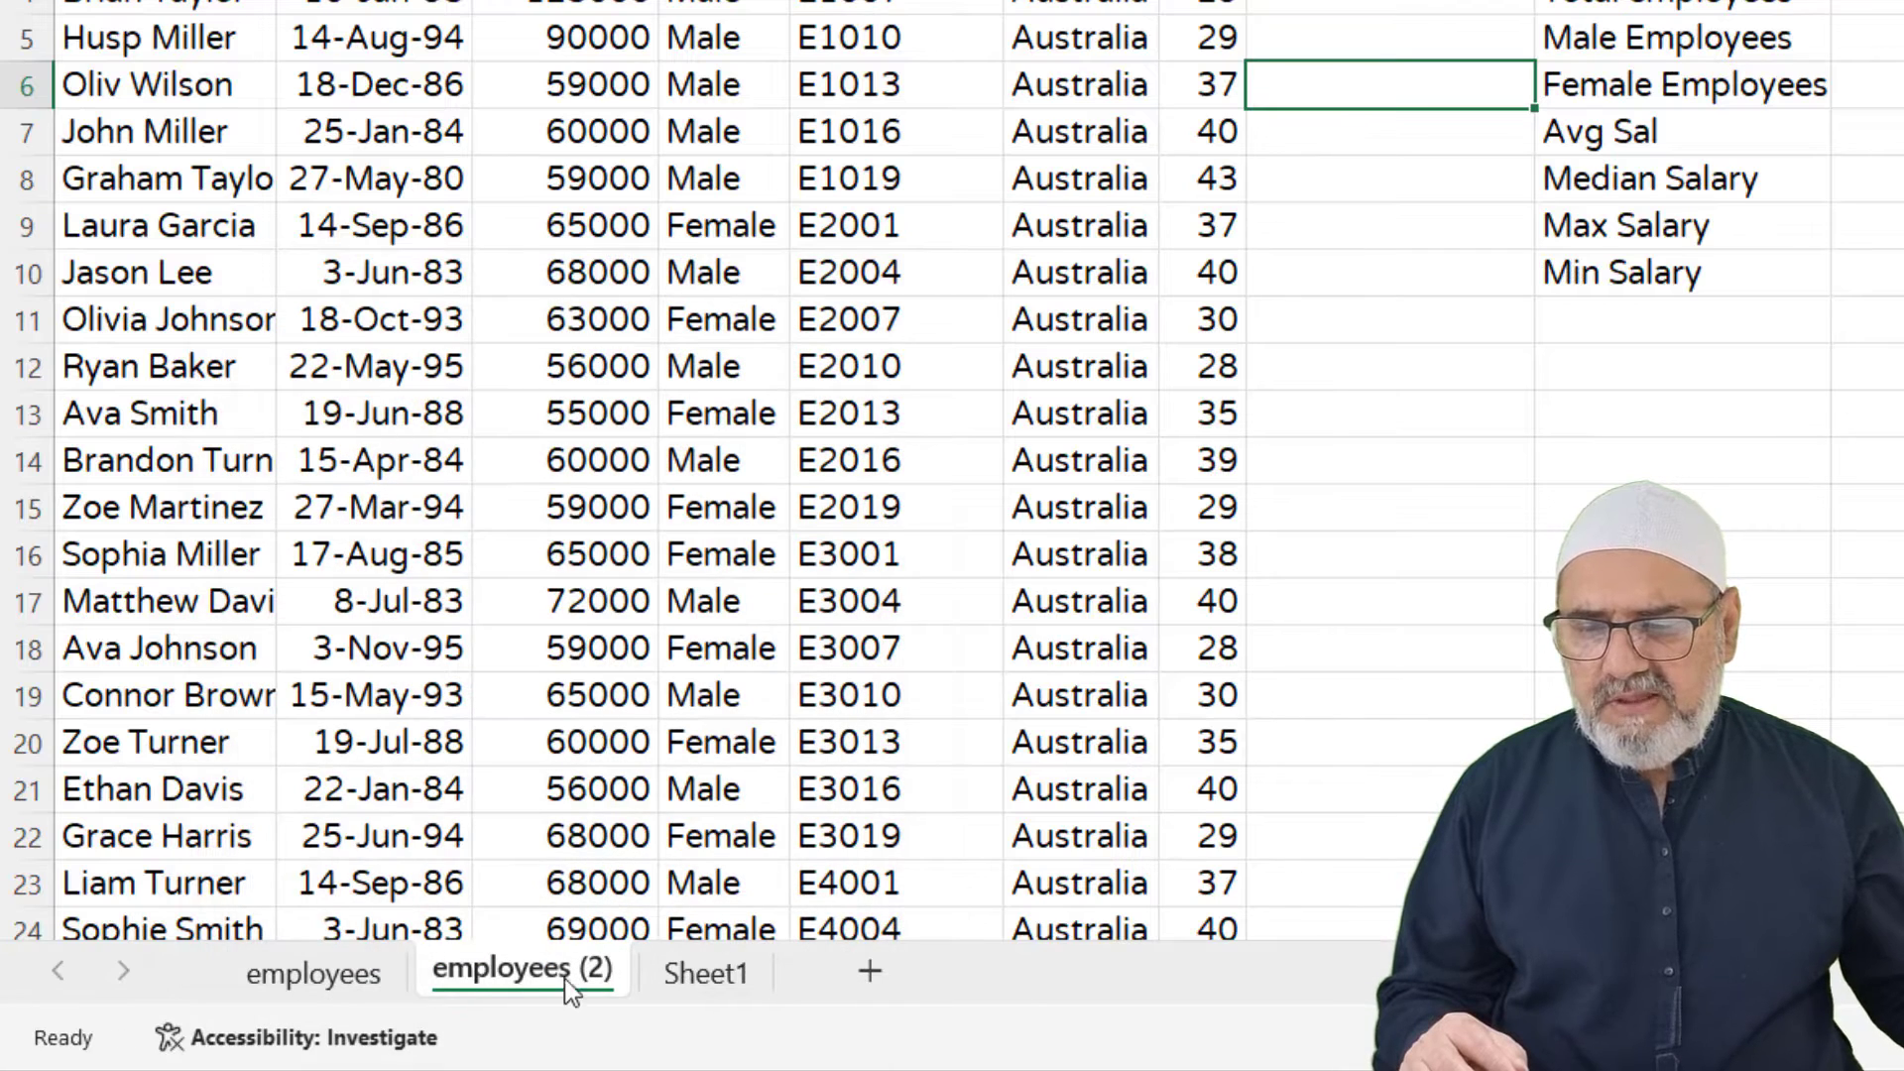
Step: Rename the copied employees sheet as Lesson-5
left_click(319, 979)
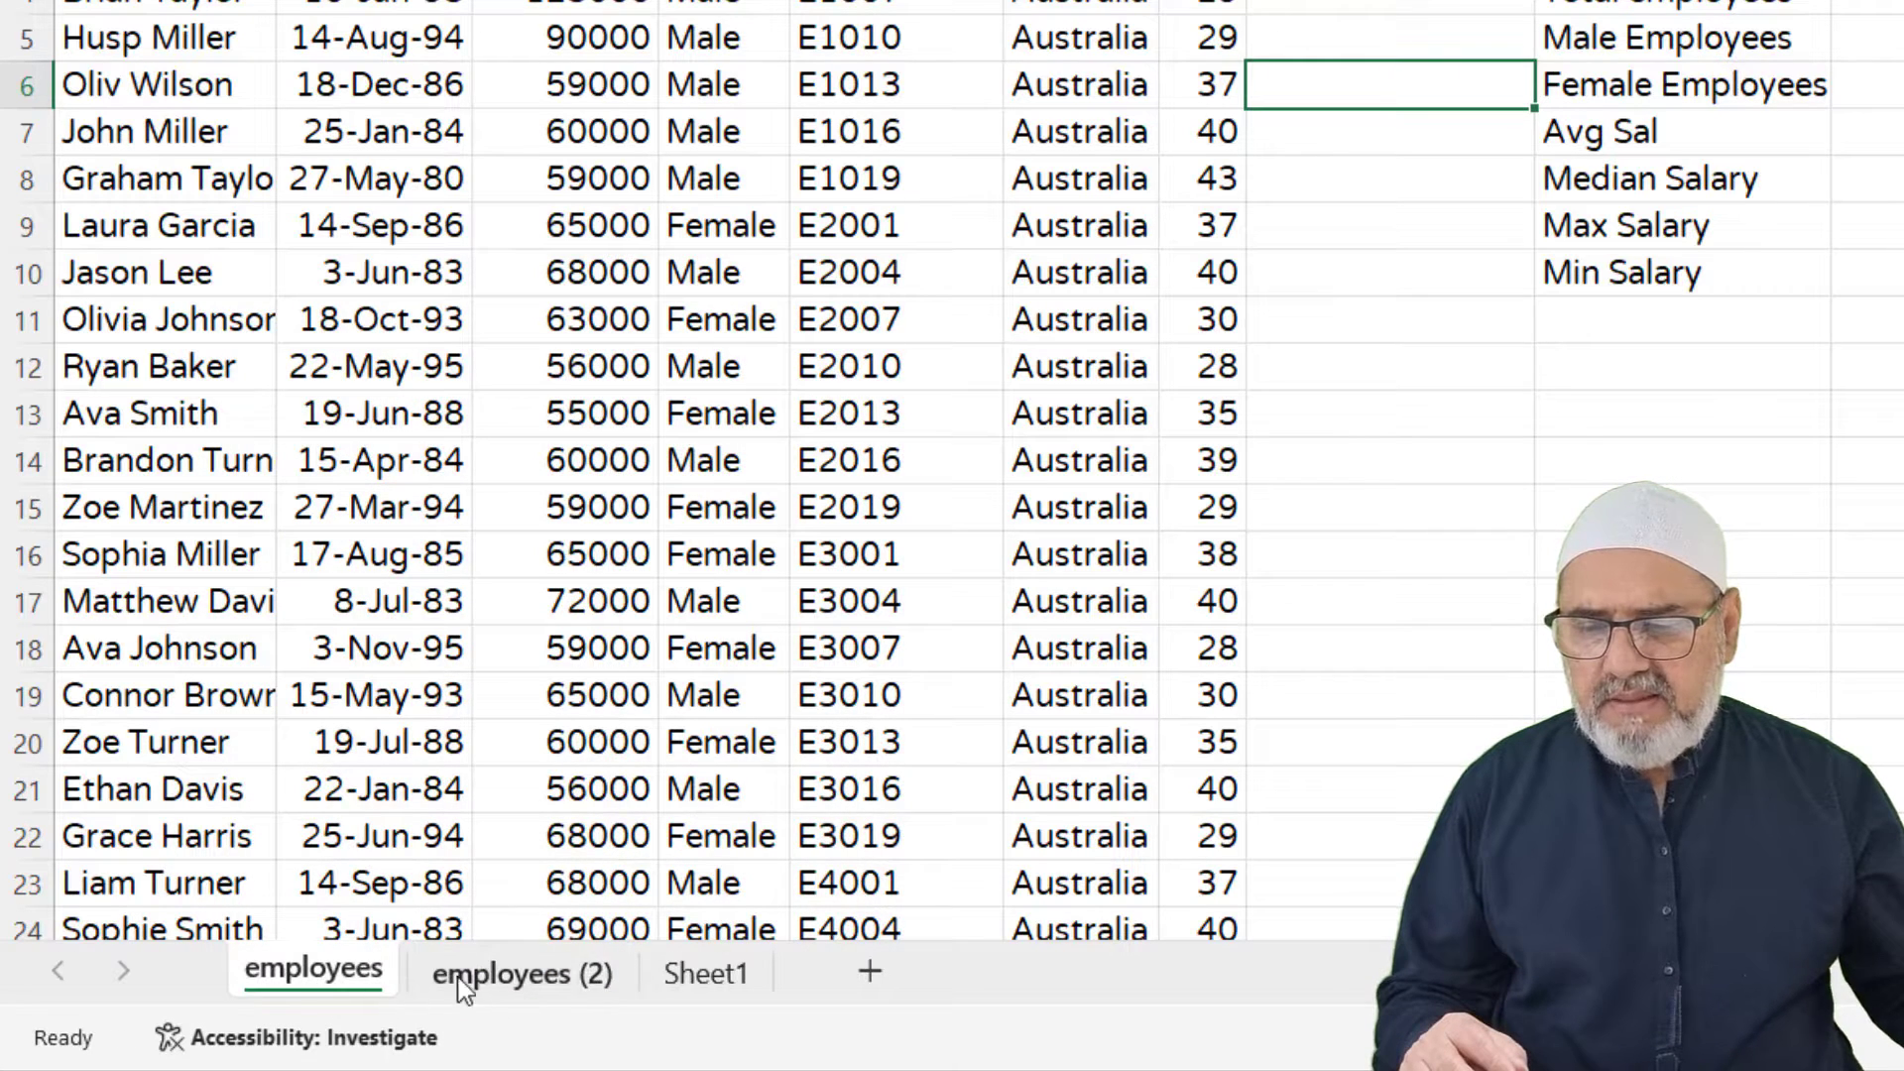
left_click(490, 978)
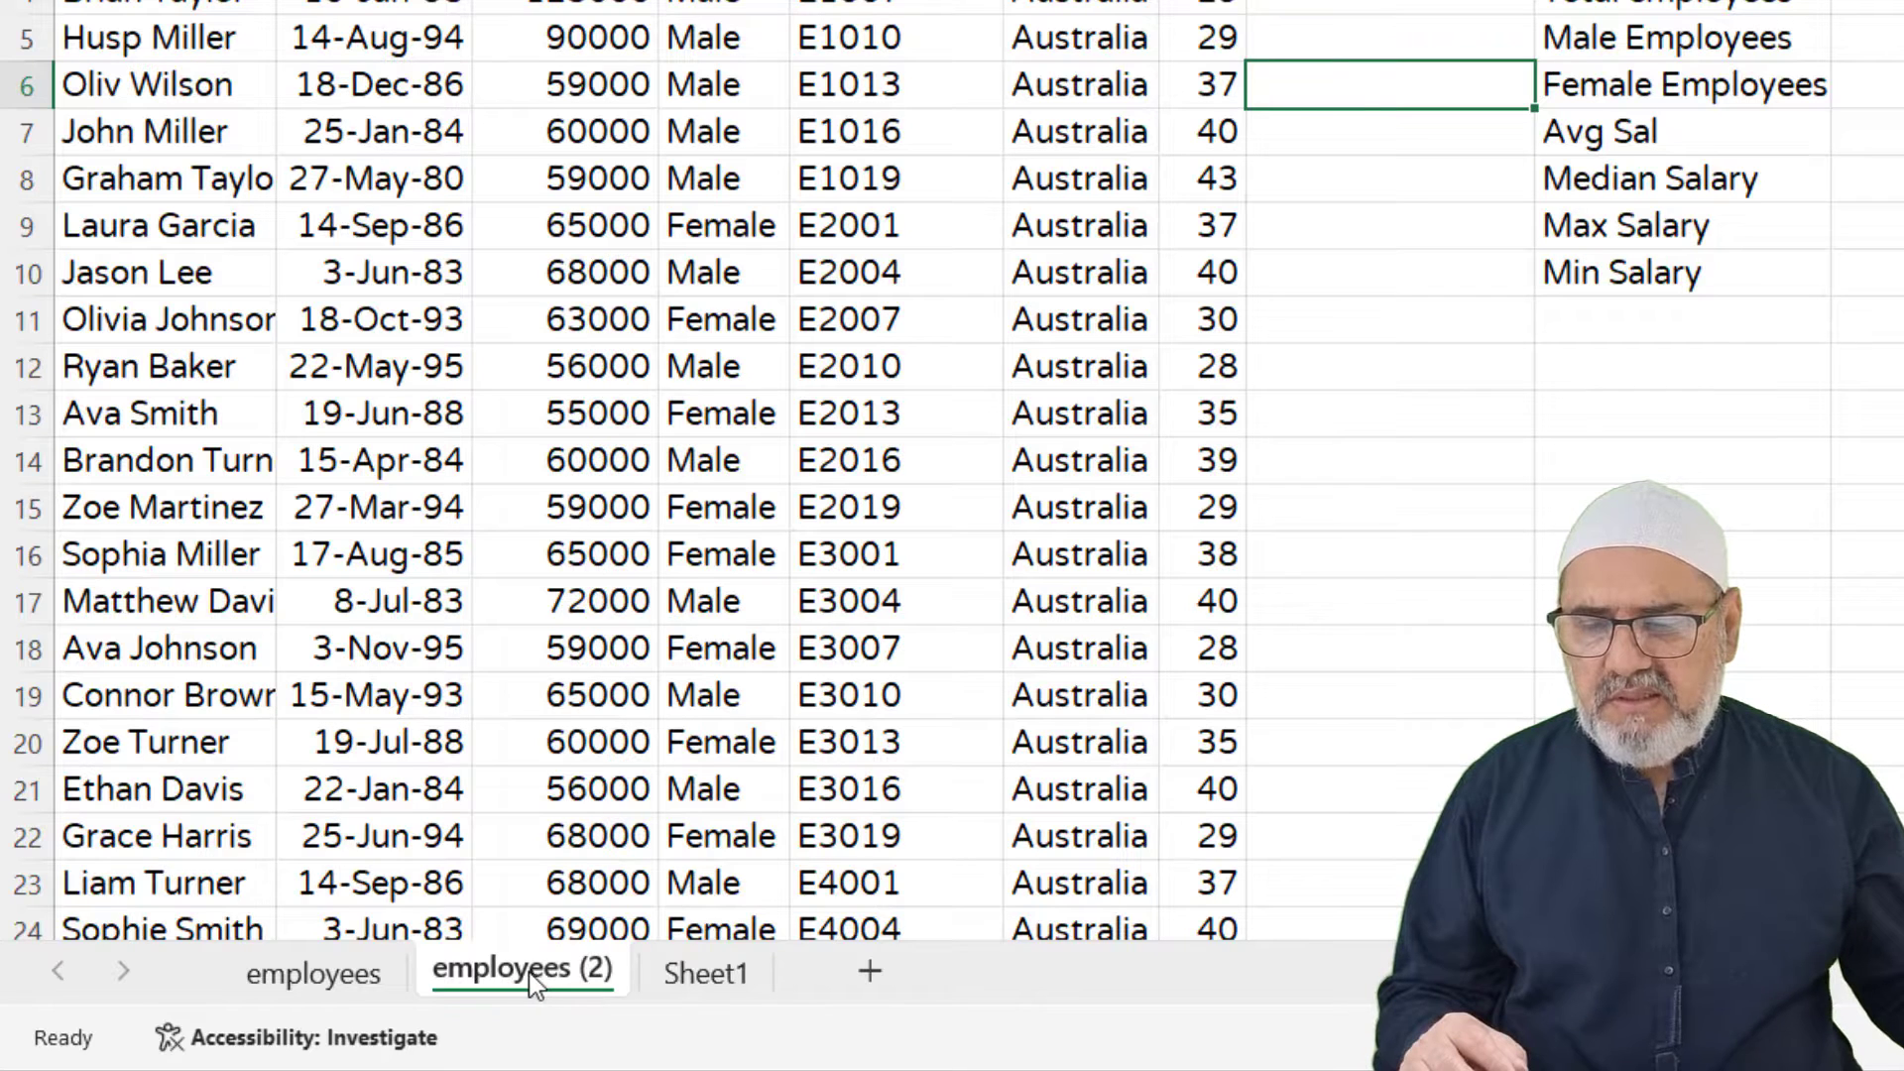
right_click(528, 974)
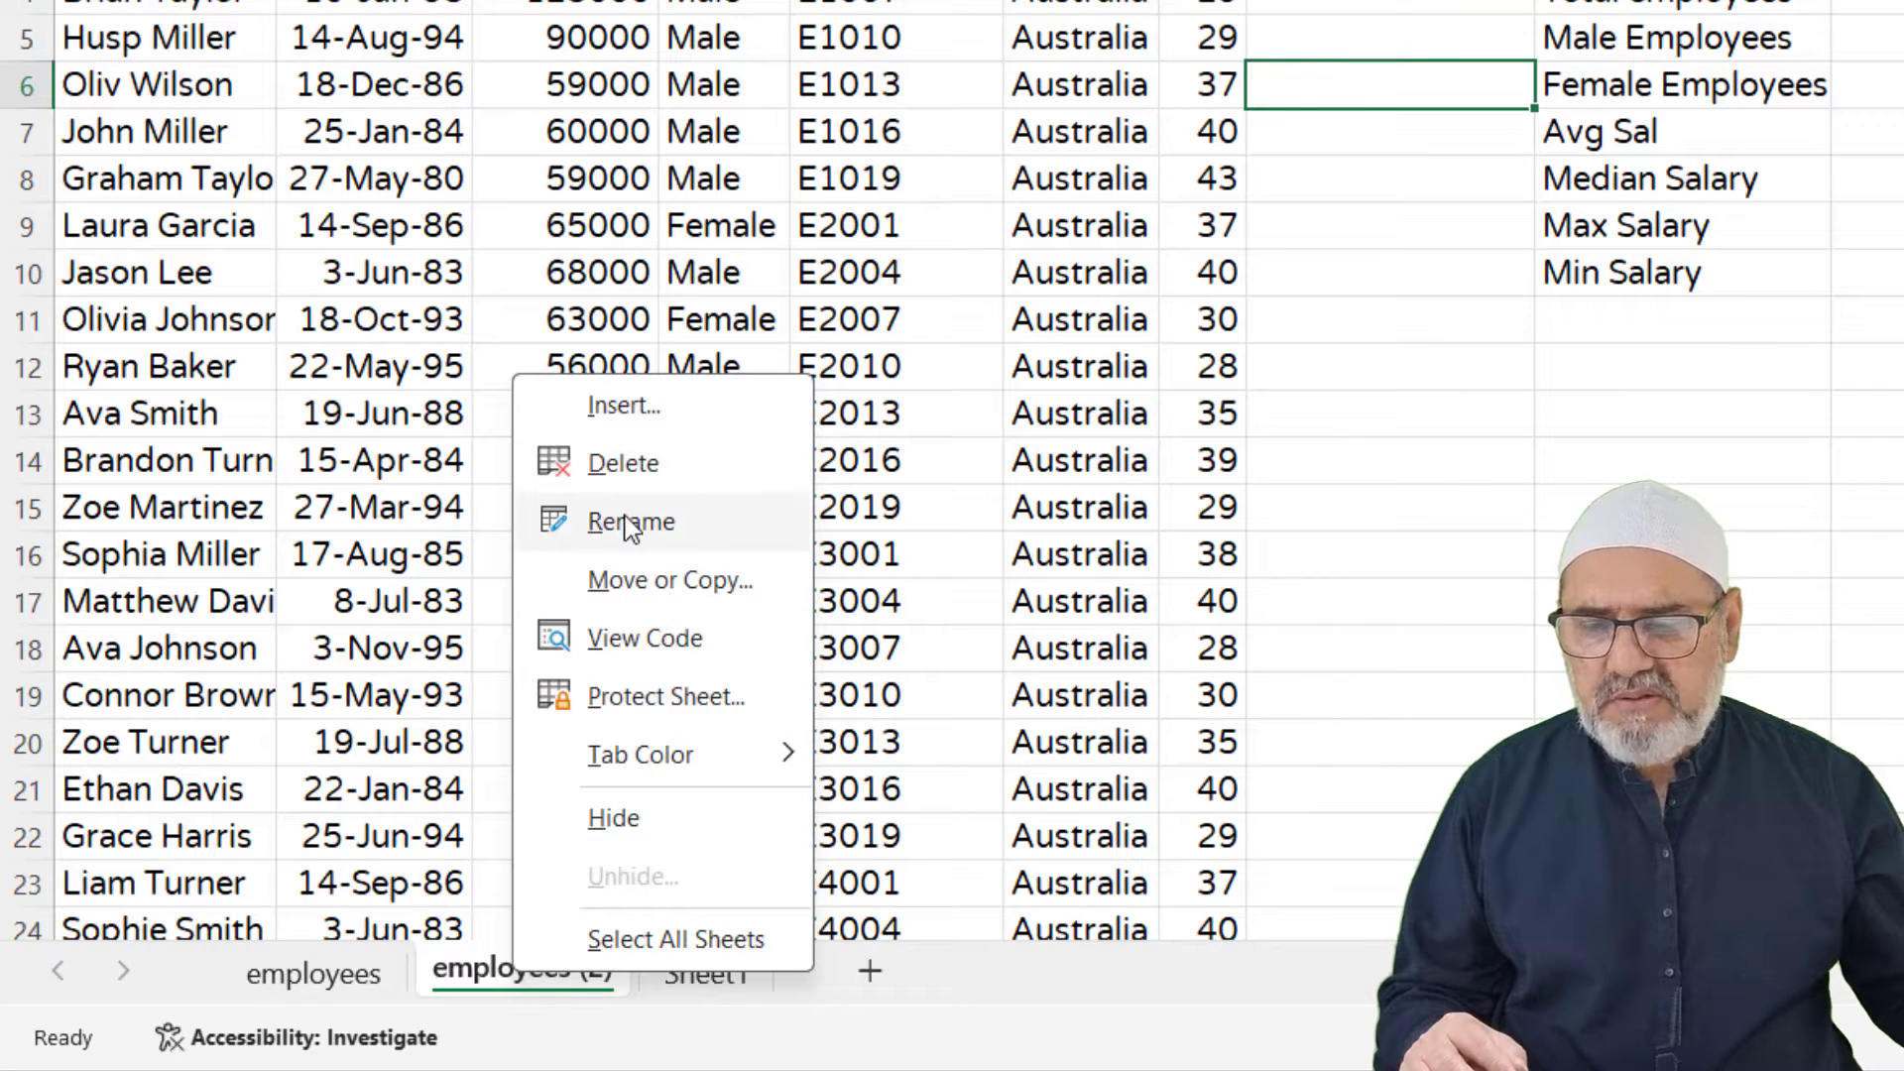
left_click(624, 1049)
double_click(523, 969)
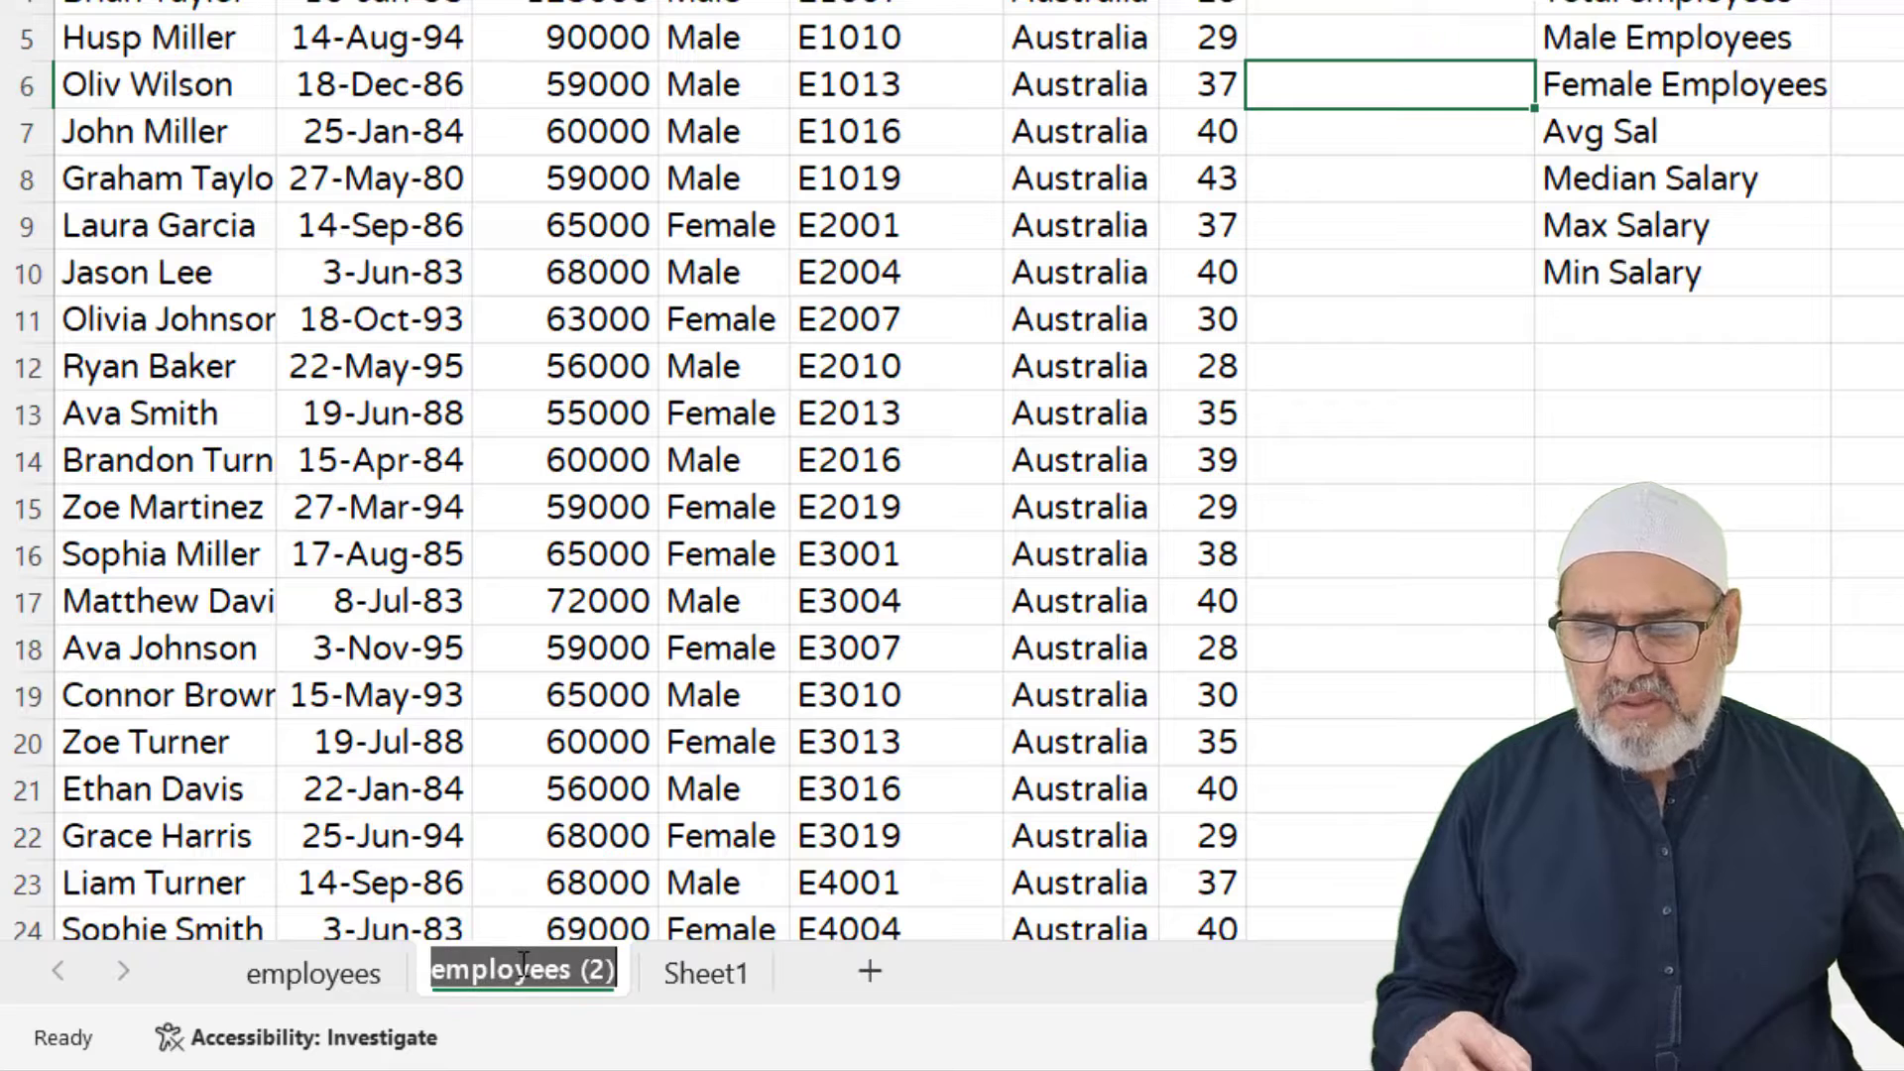
type("Lesson")
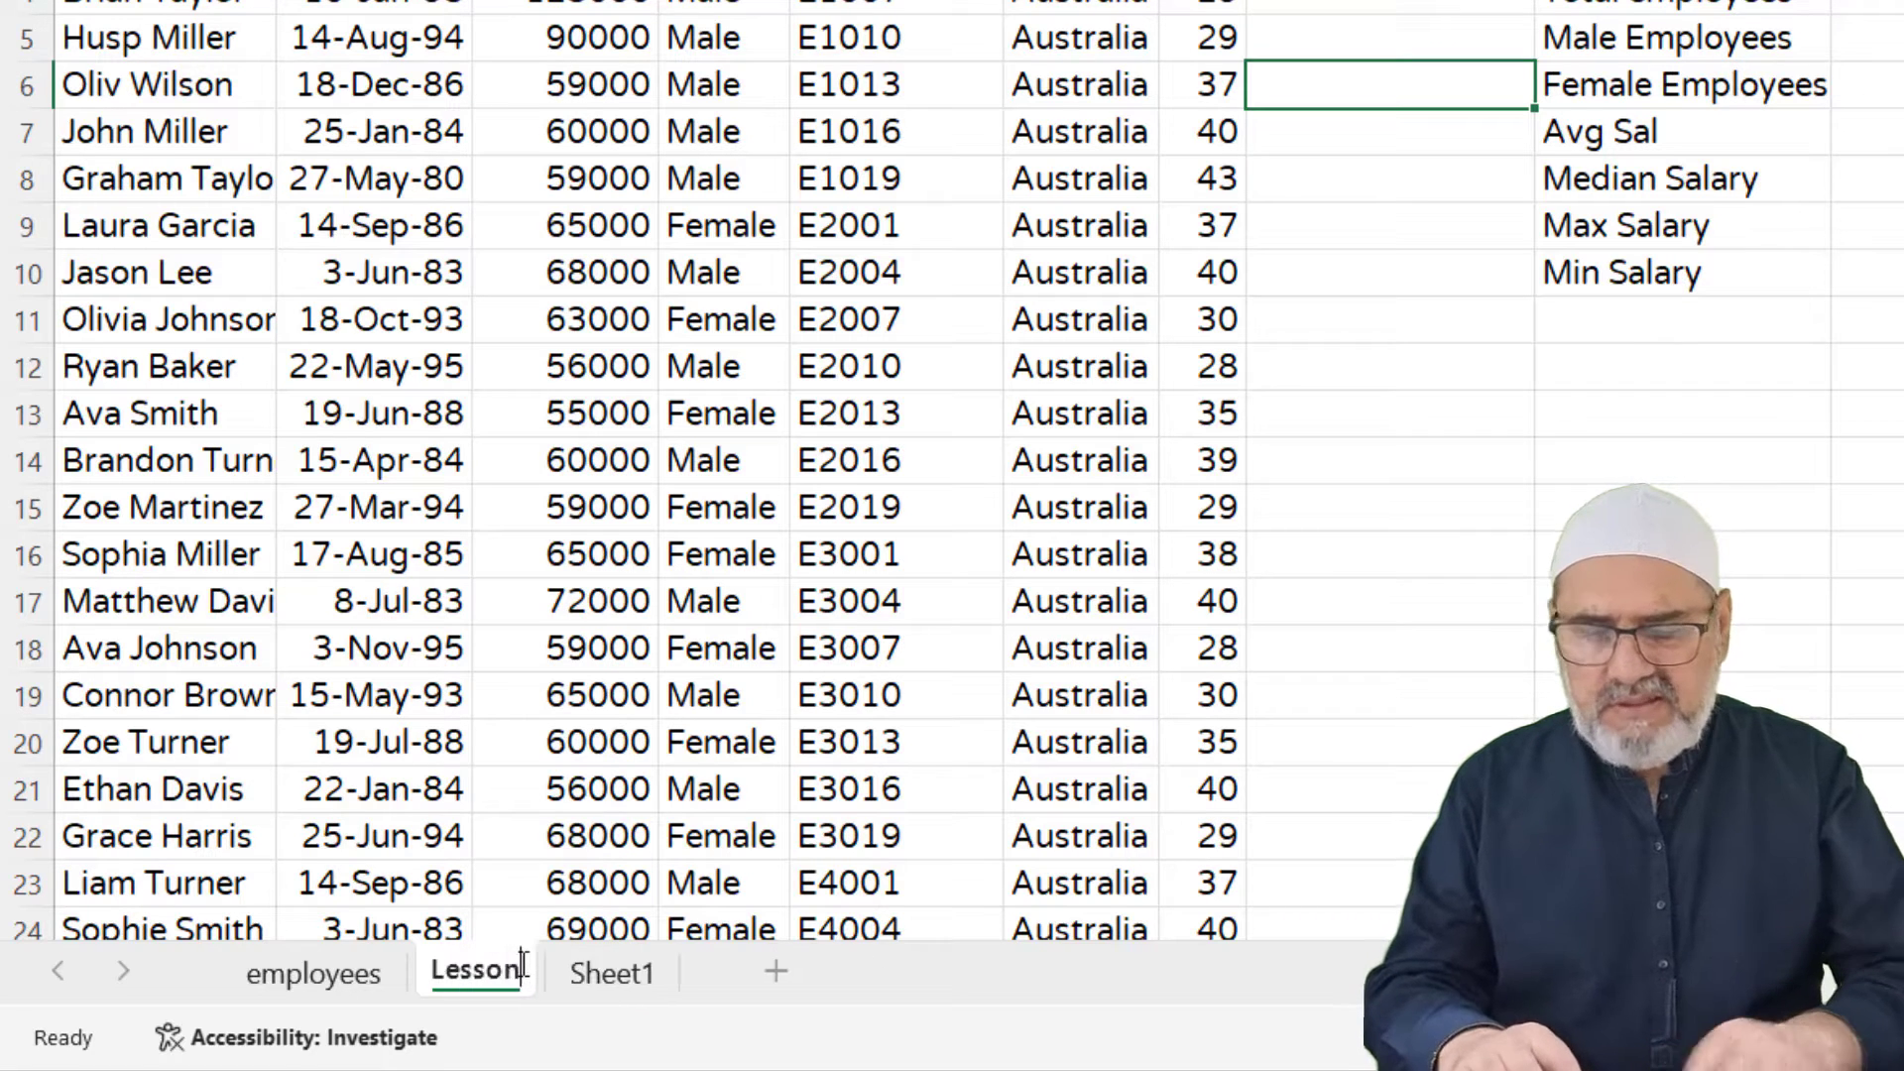
type("5")
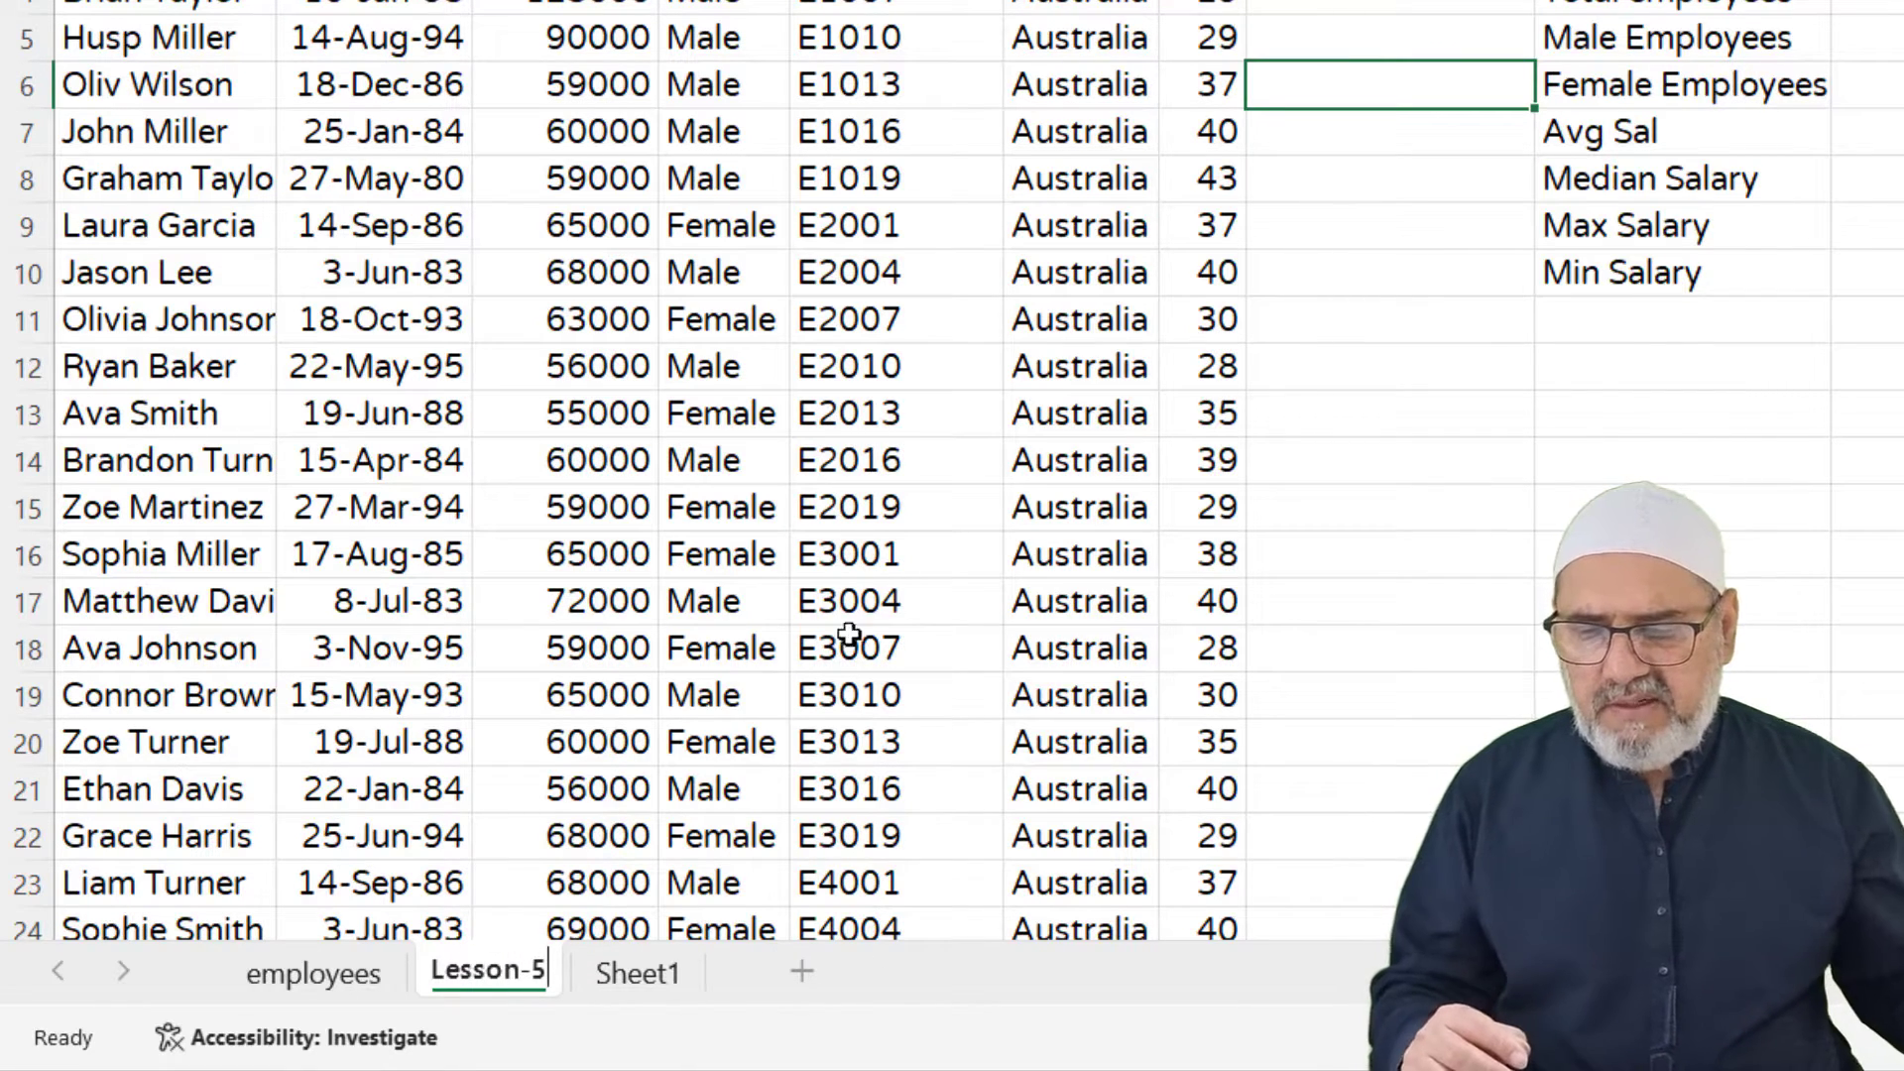
left_click(900, 593)
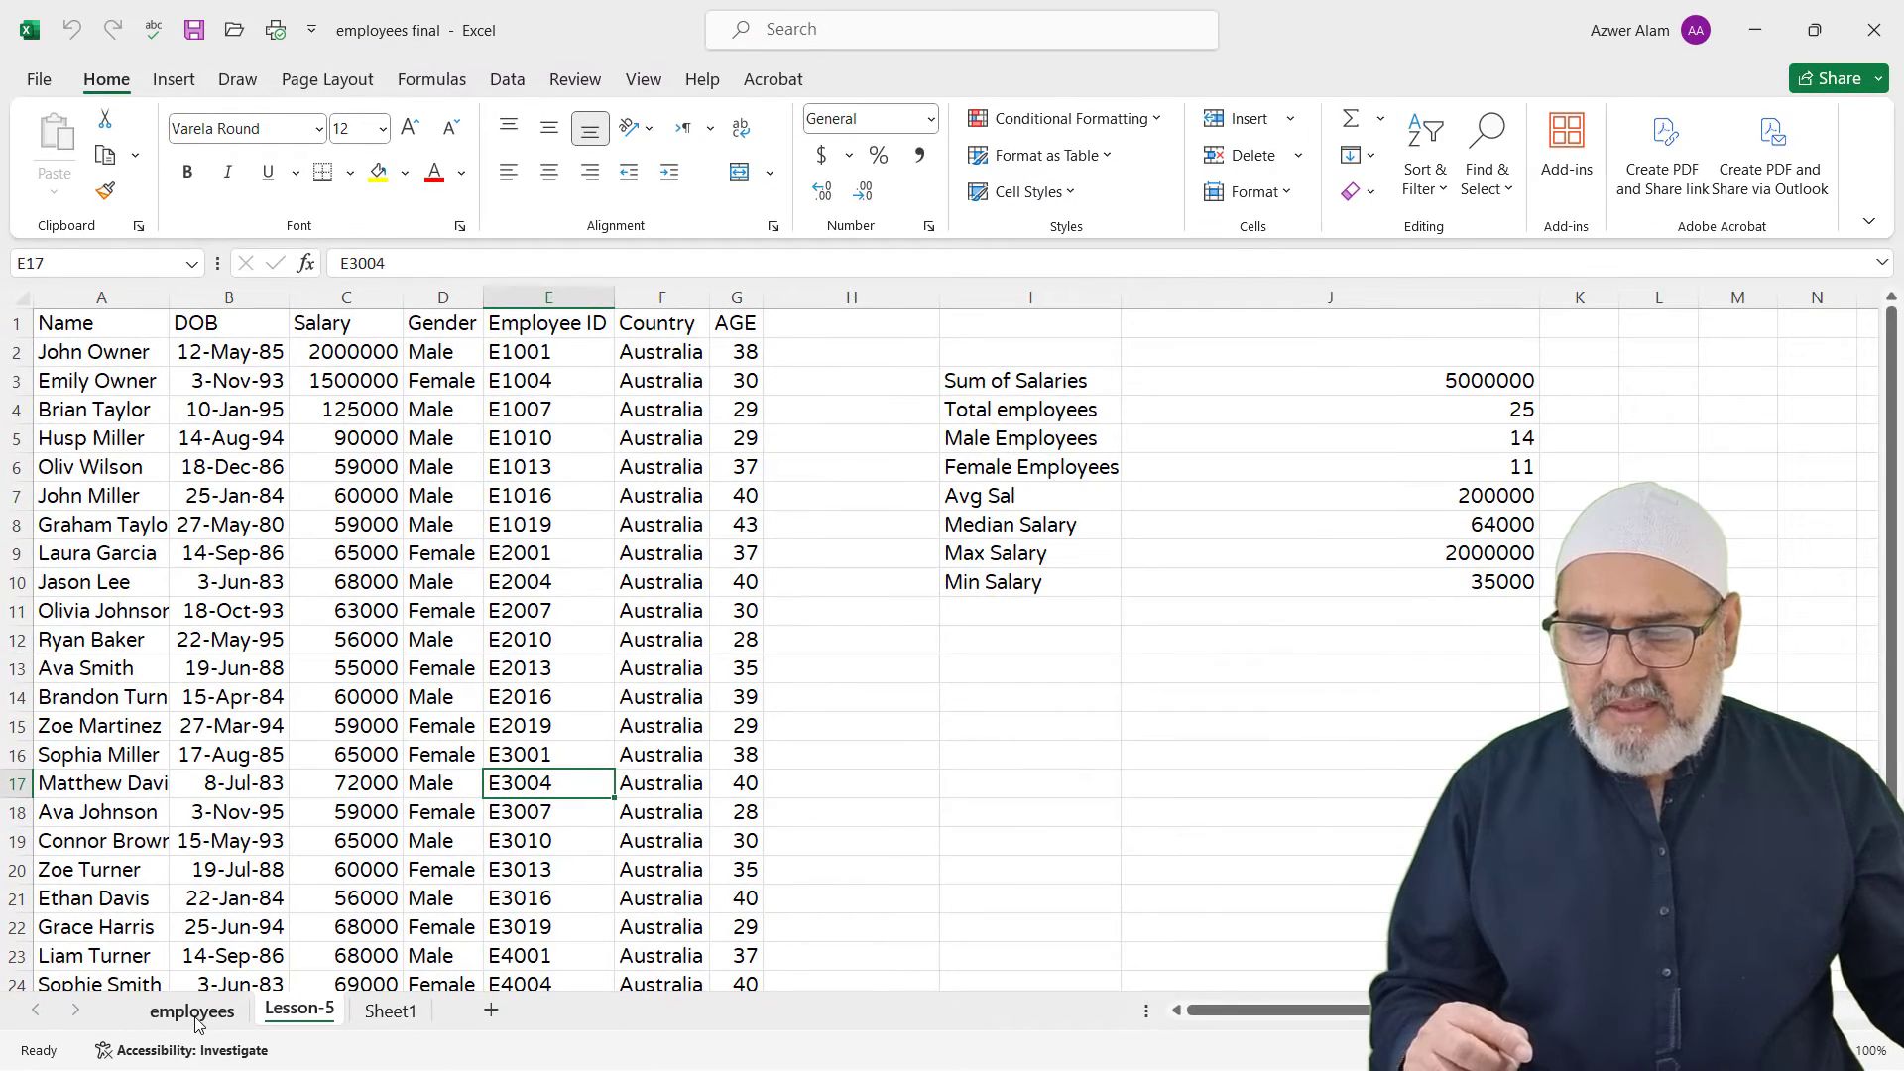
Step: Auto-fit columns A through G on the Lesson-5 sheet to their contents
left_click(310, 974)
left_click(303, 1020)
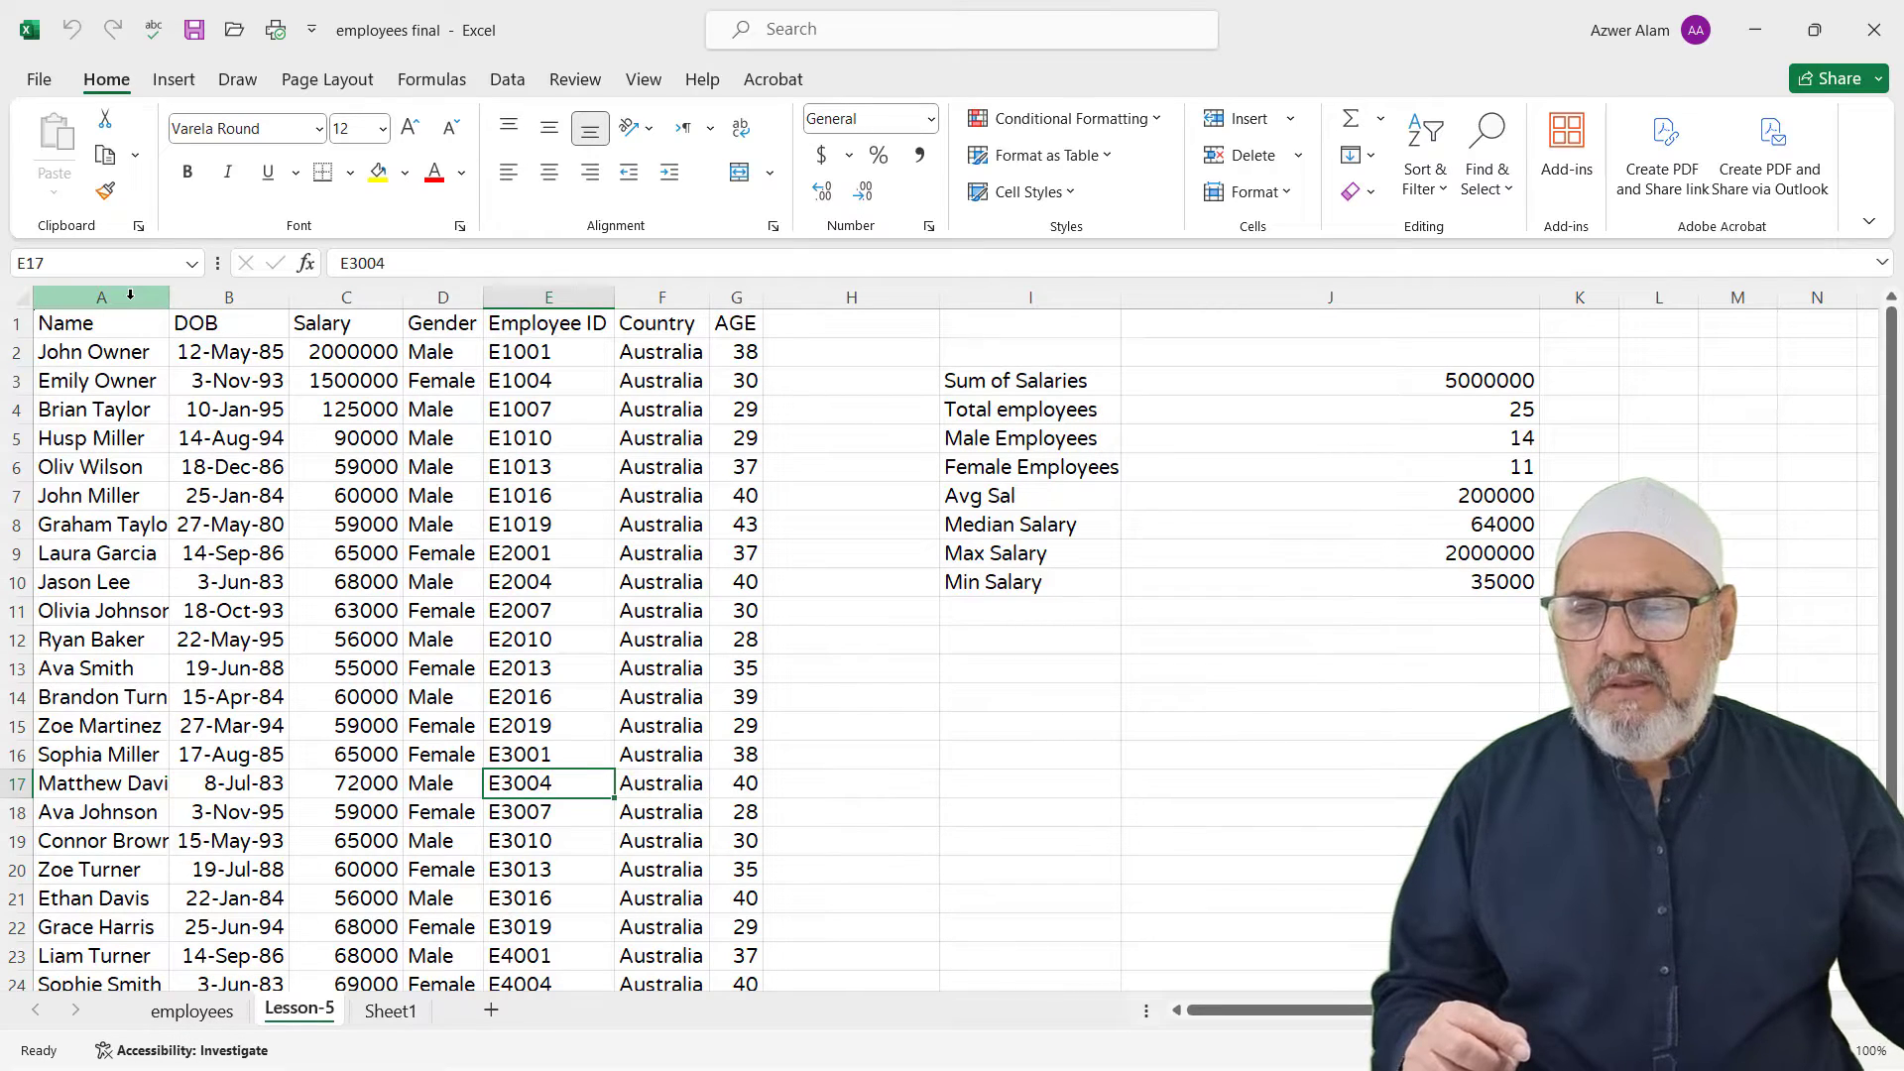
left_click_drag(130, 295, 729, 286)
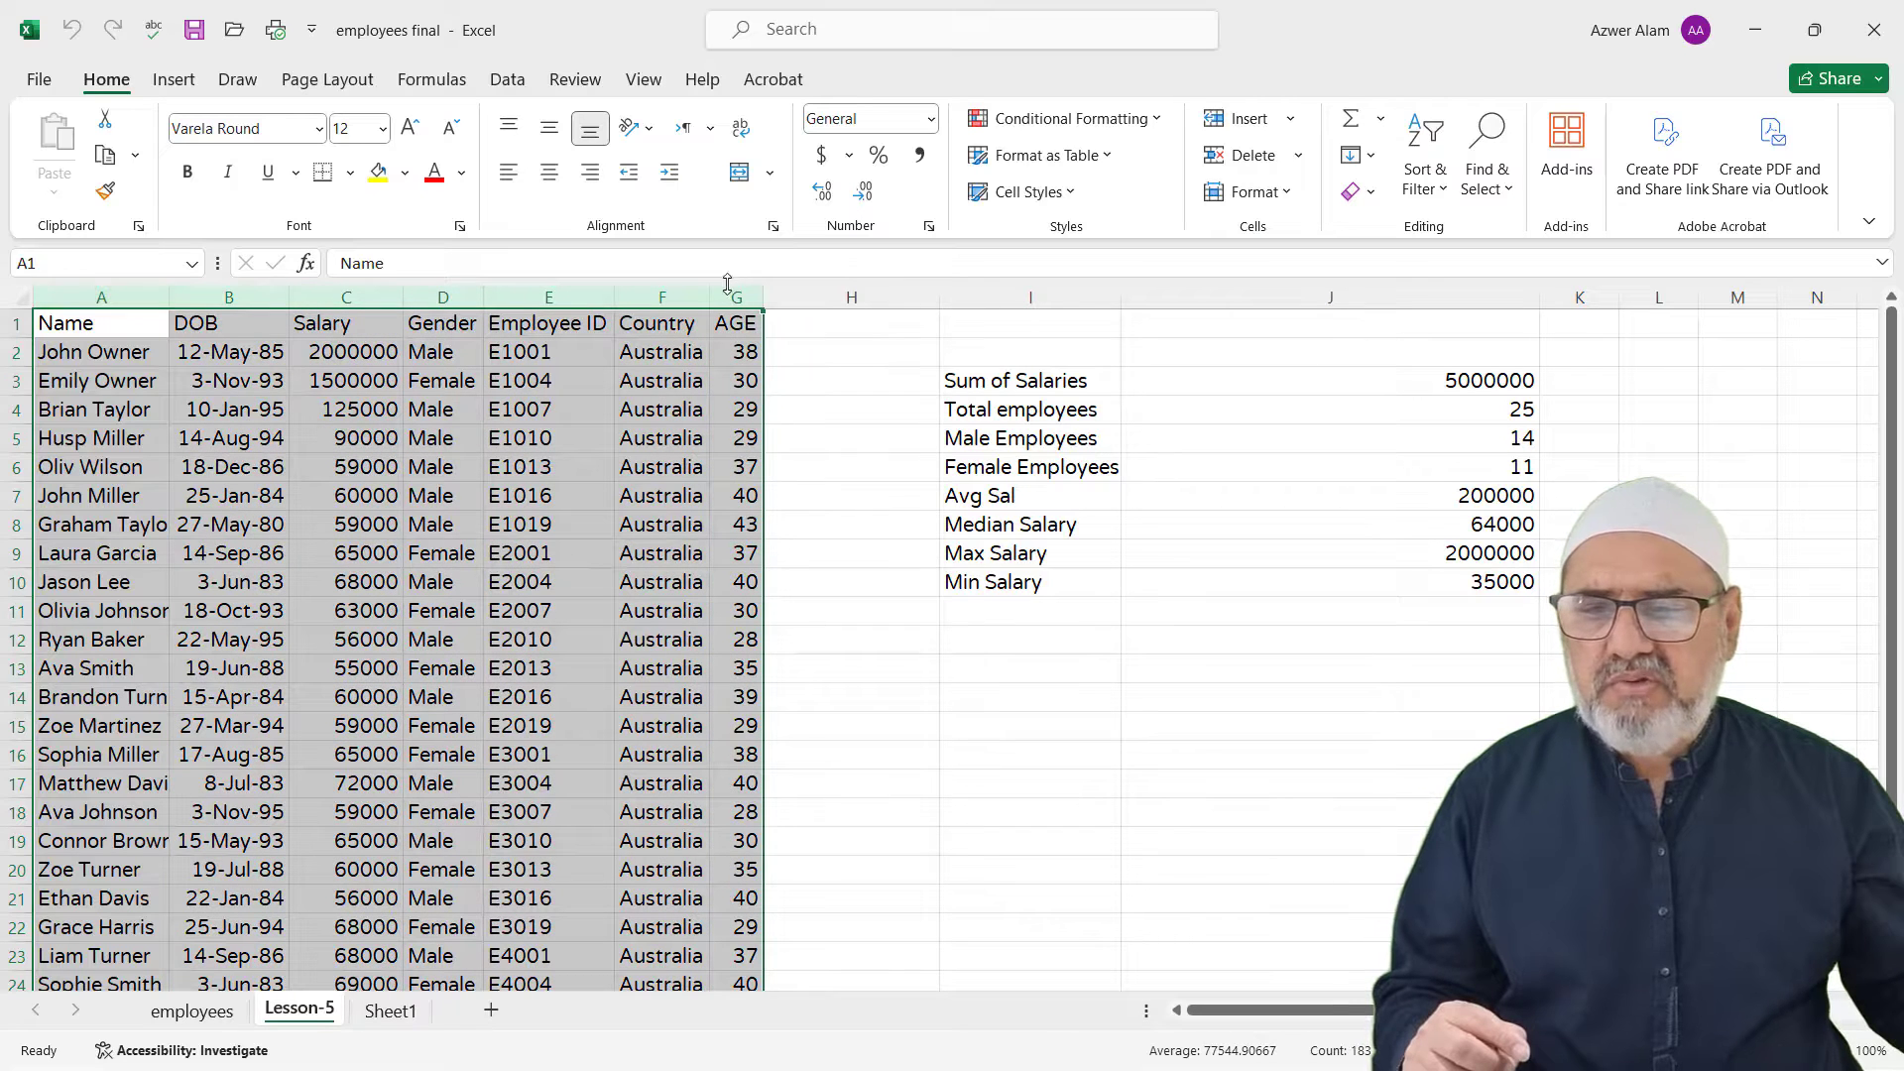
double_click(170, 298)
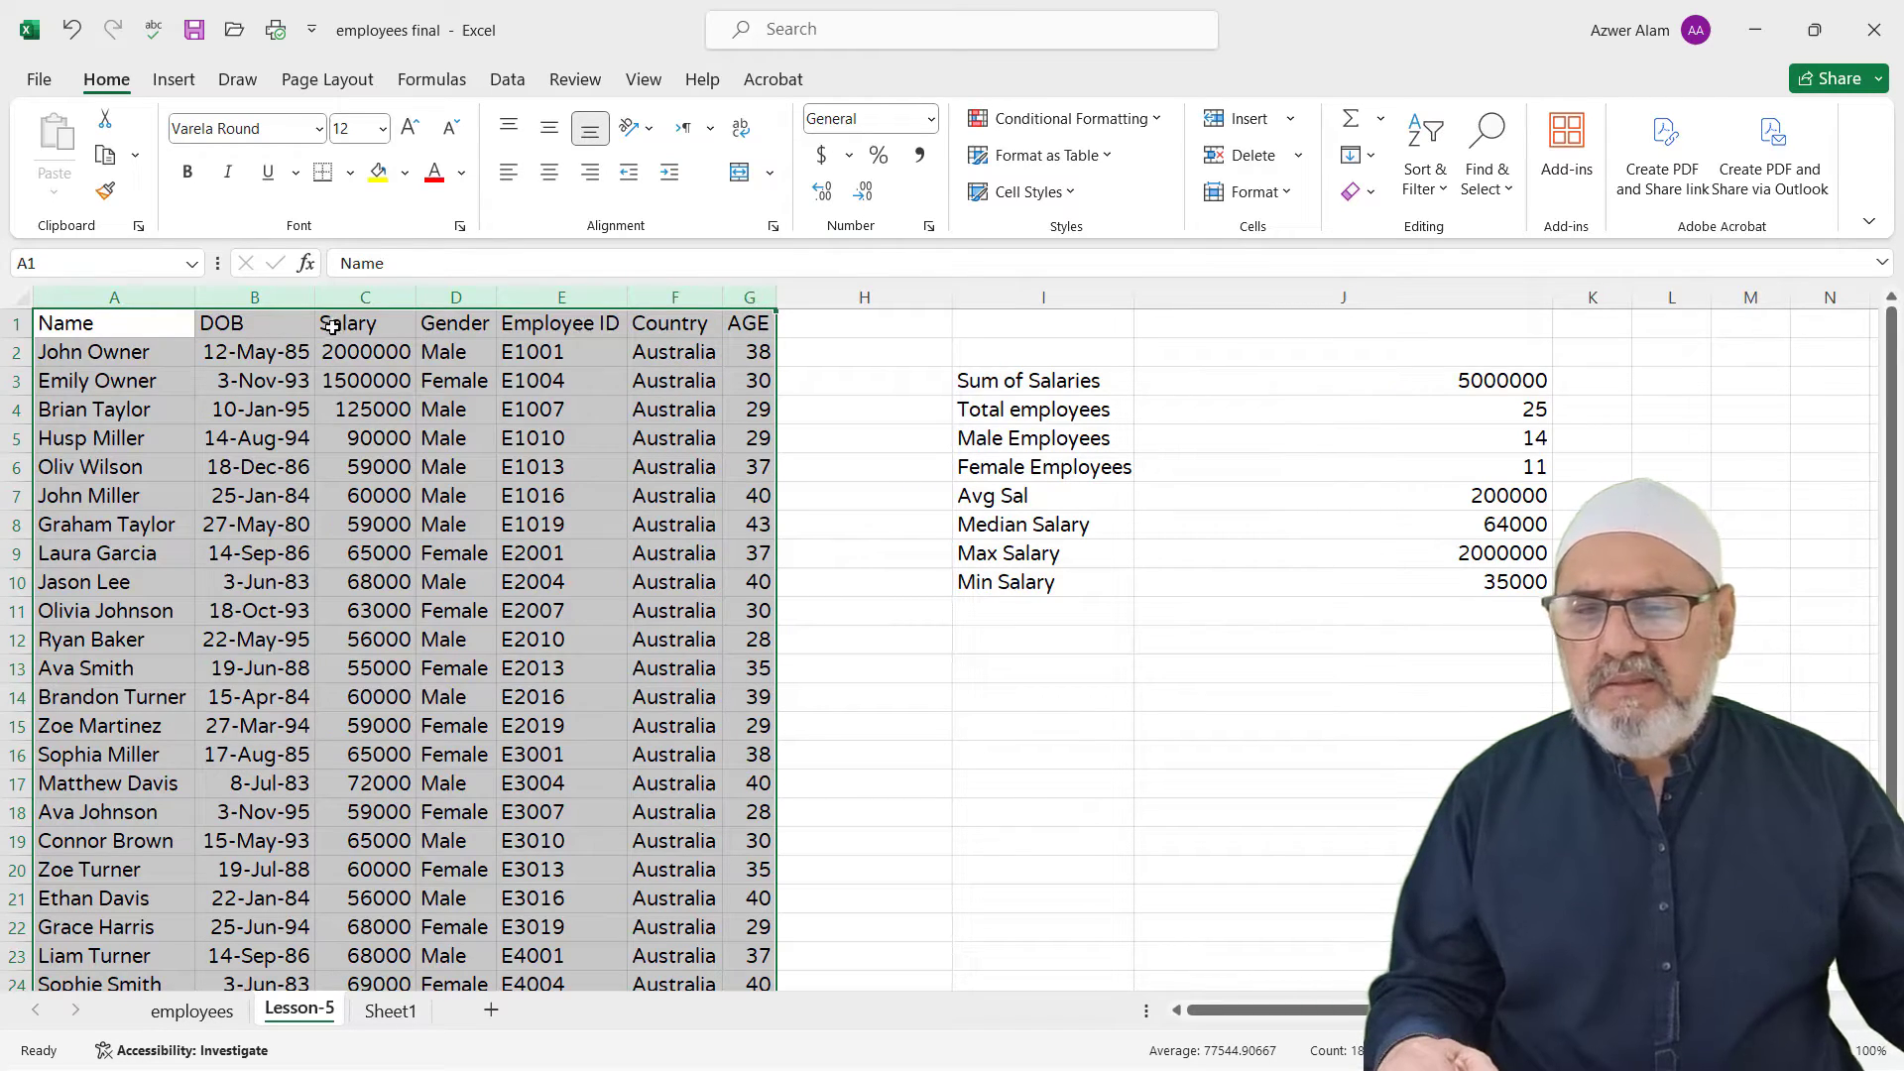
Step: Widen columns A through G together to one equal, larger width
left_click_drag(198, 301, 253, 302)
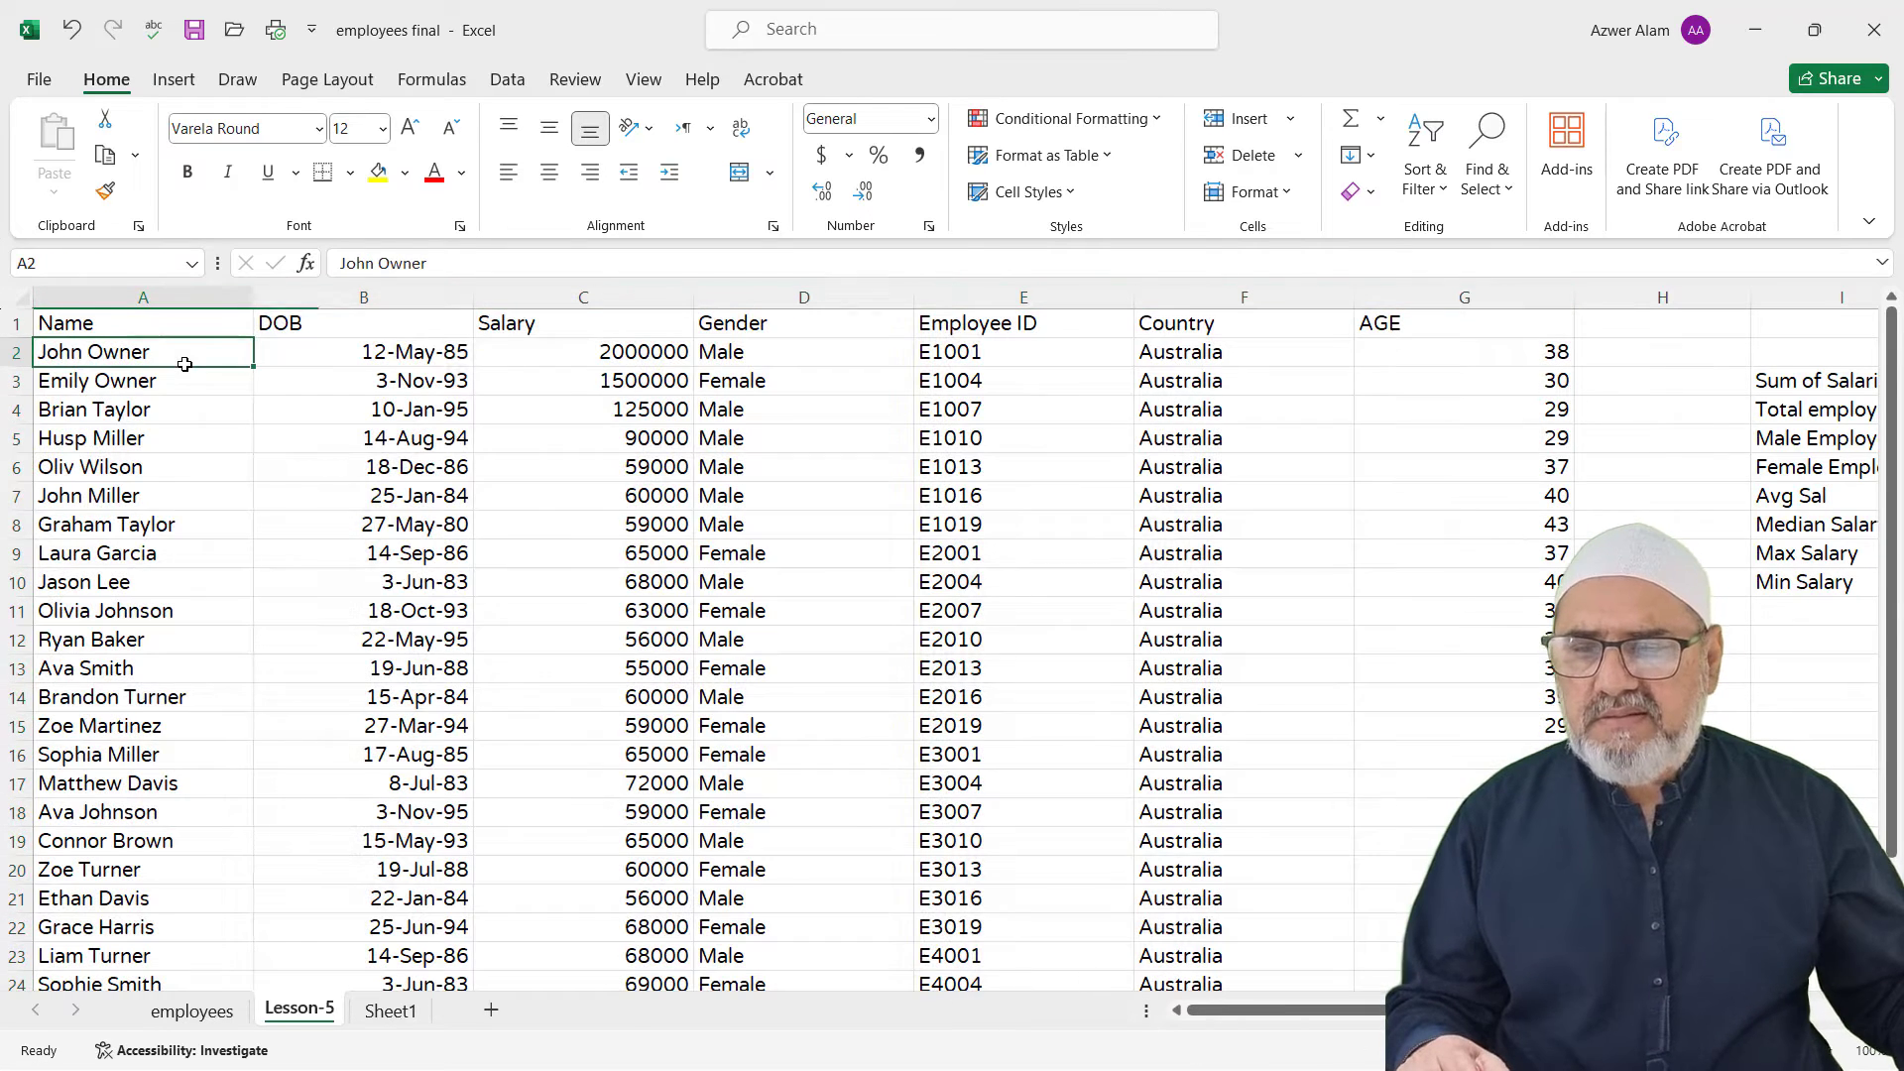
left_click(184, 367)
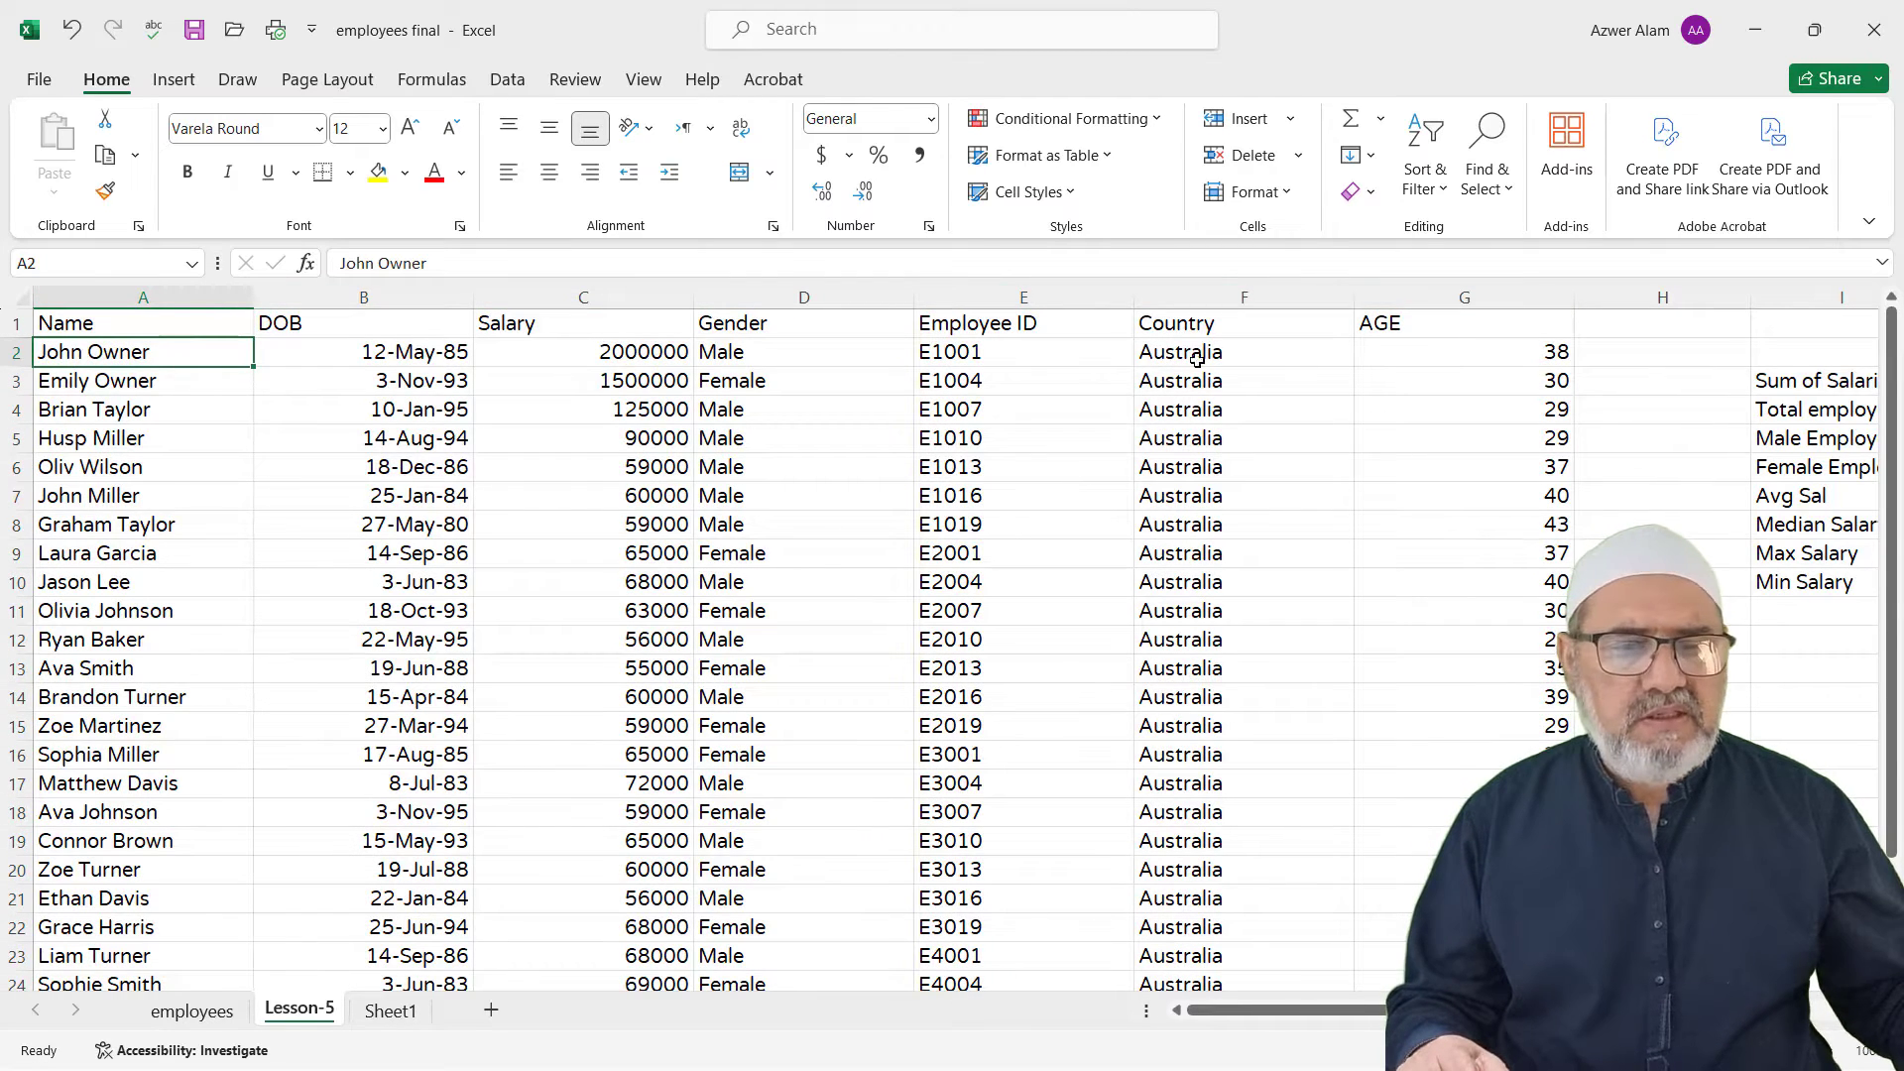
left_click(1444, 353)
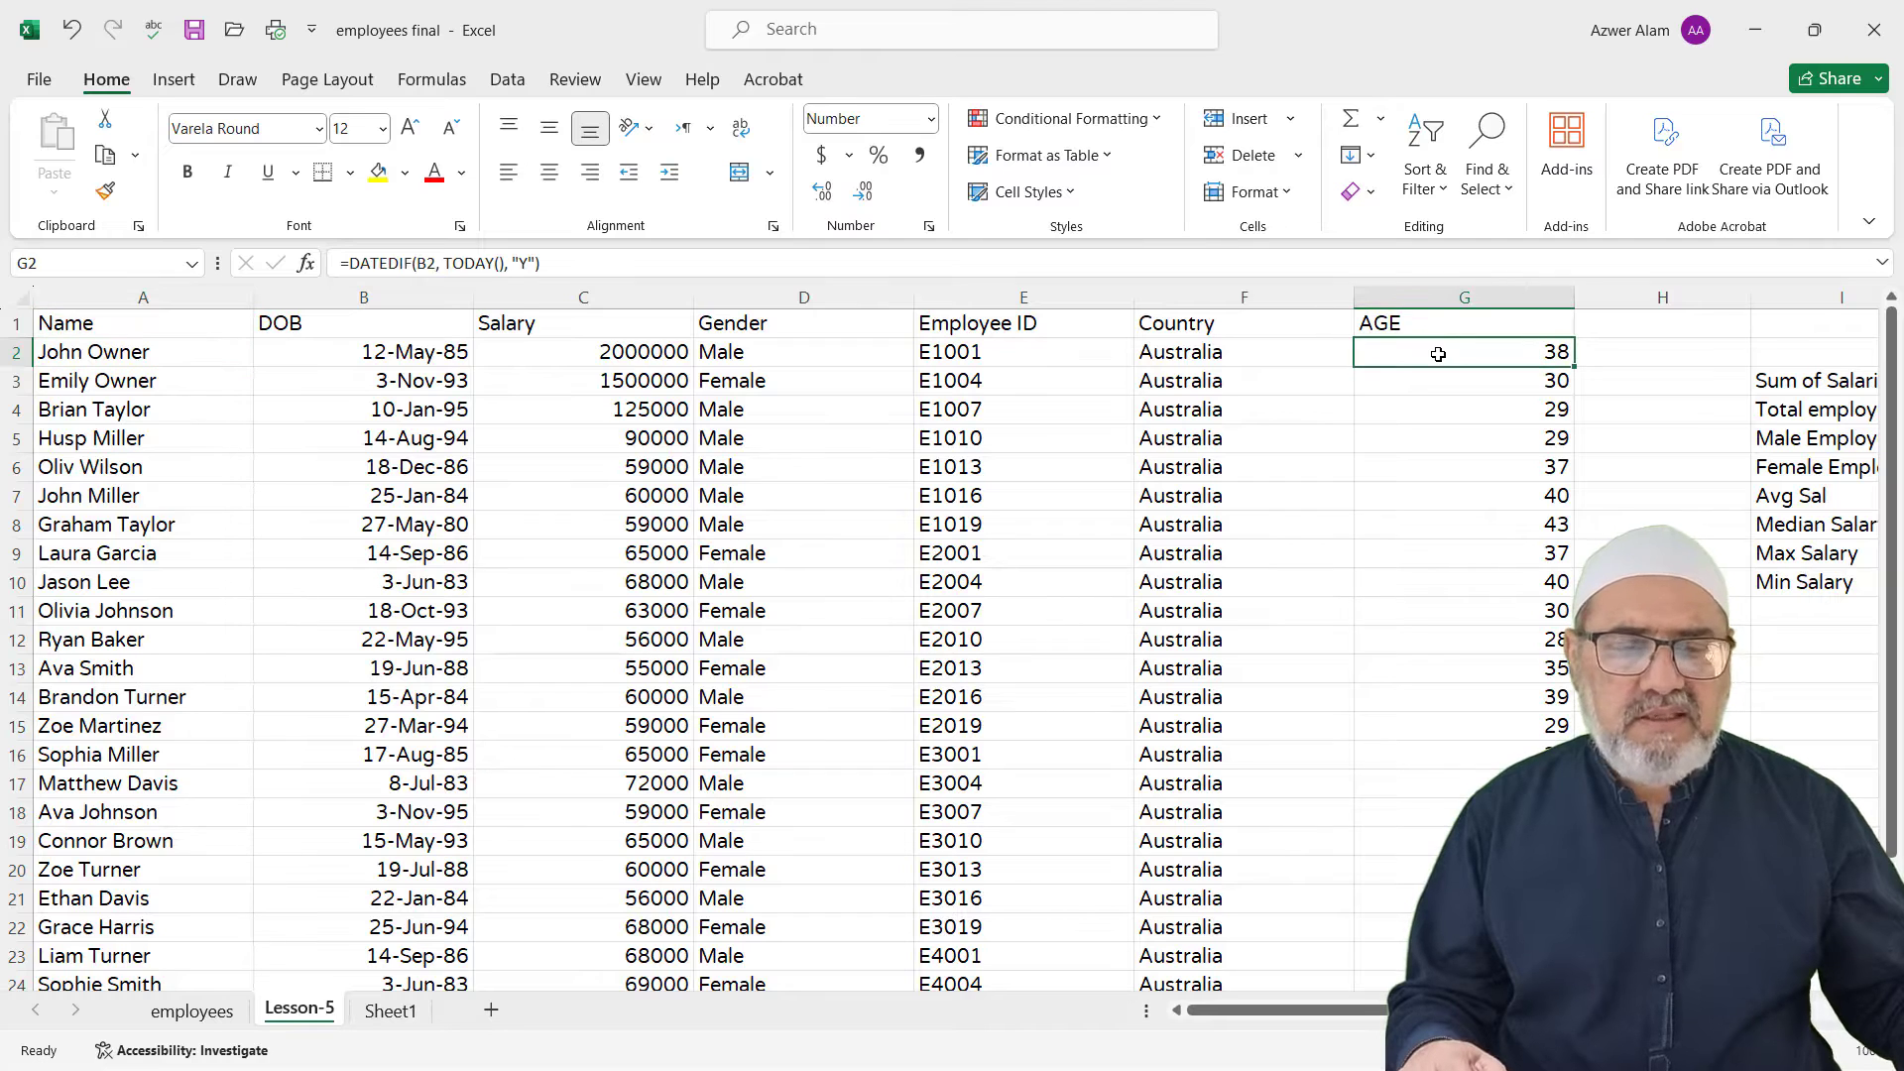
Step: Narrow columns A through G together to an equal width of 18.56
left_click_drag(175, 298, 1389, 269)
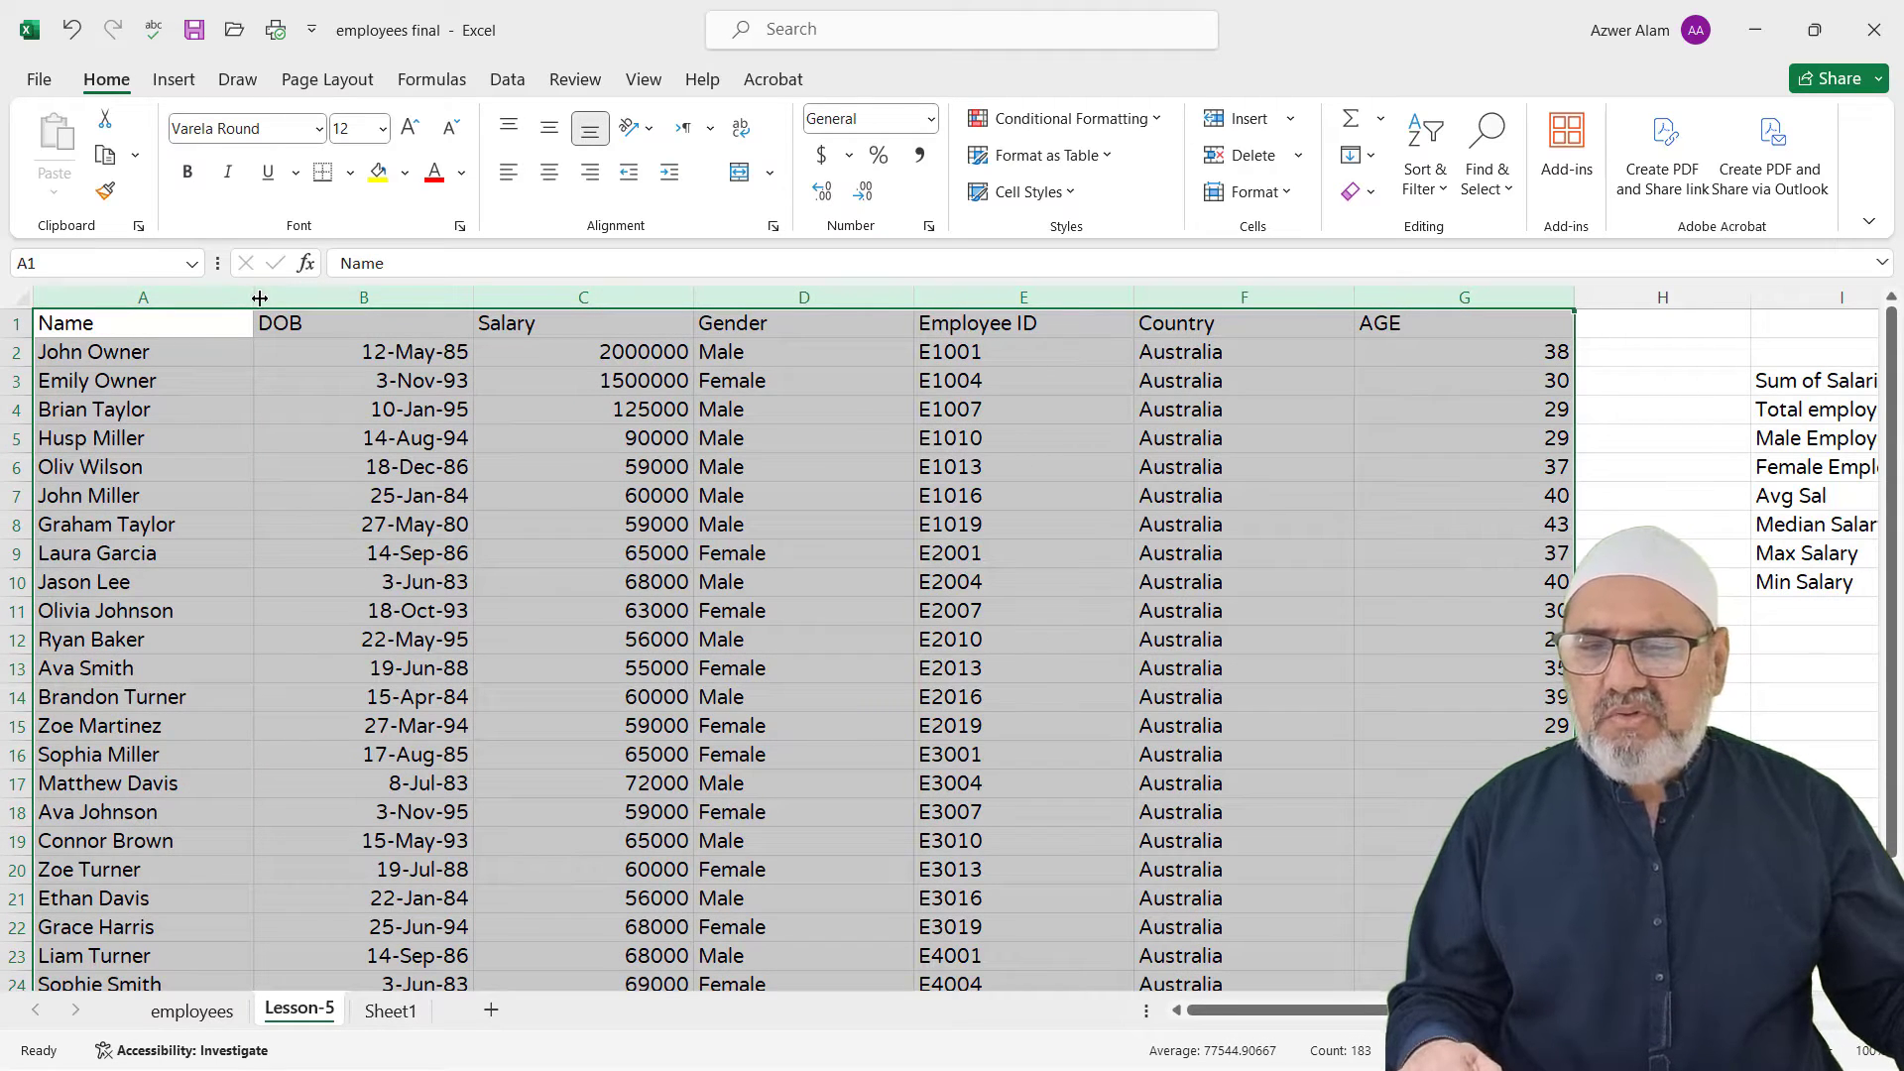
left_click_drag(255, 297, 210, 312)
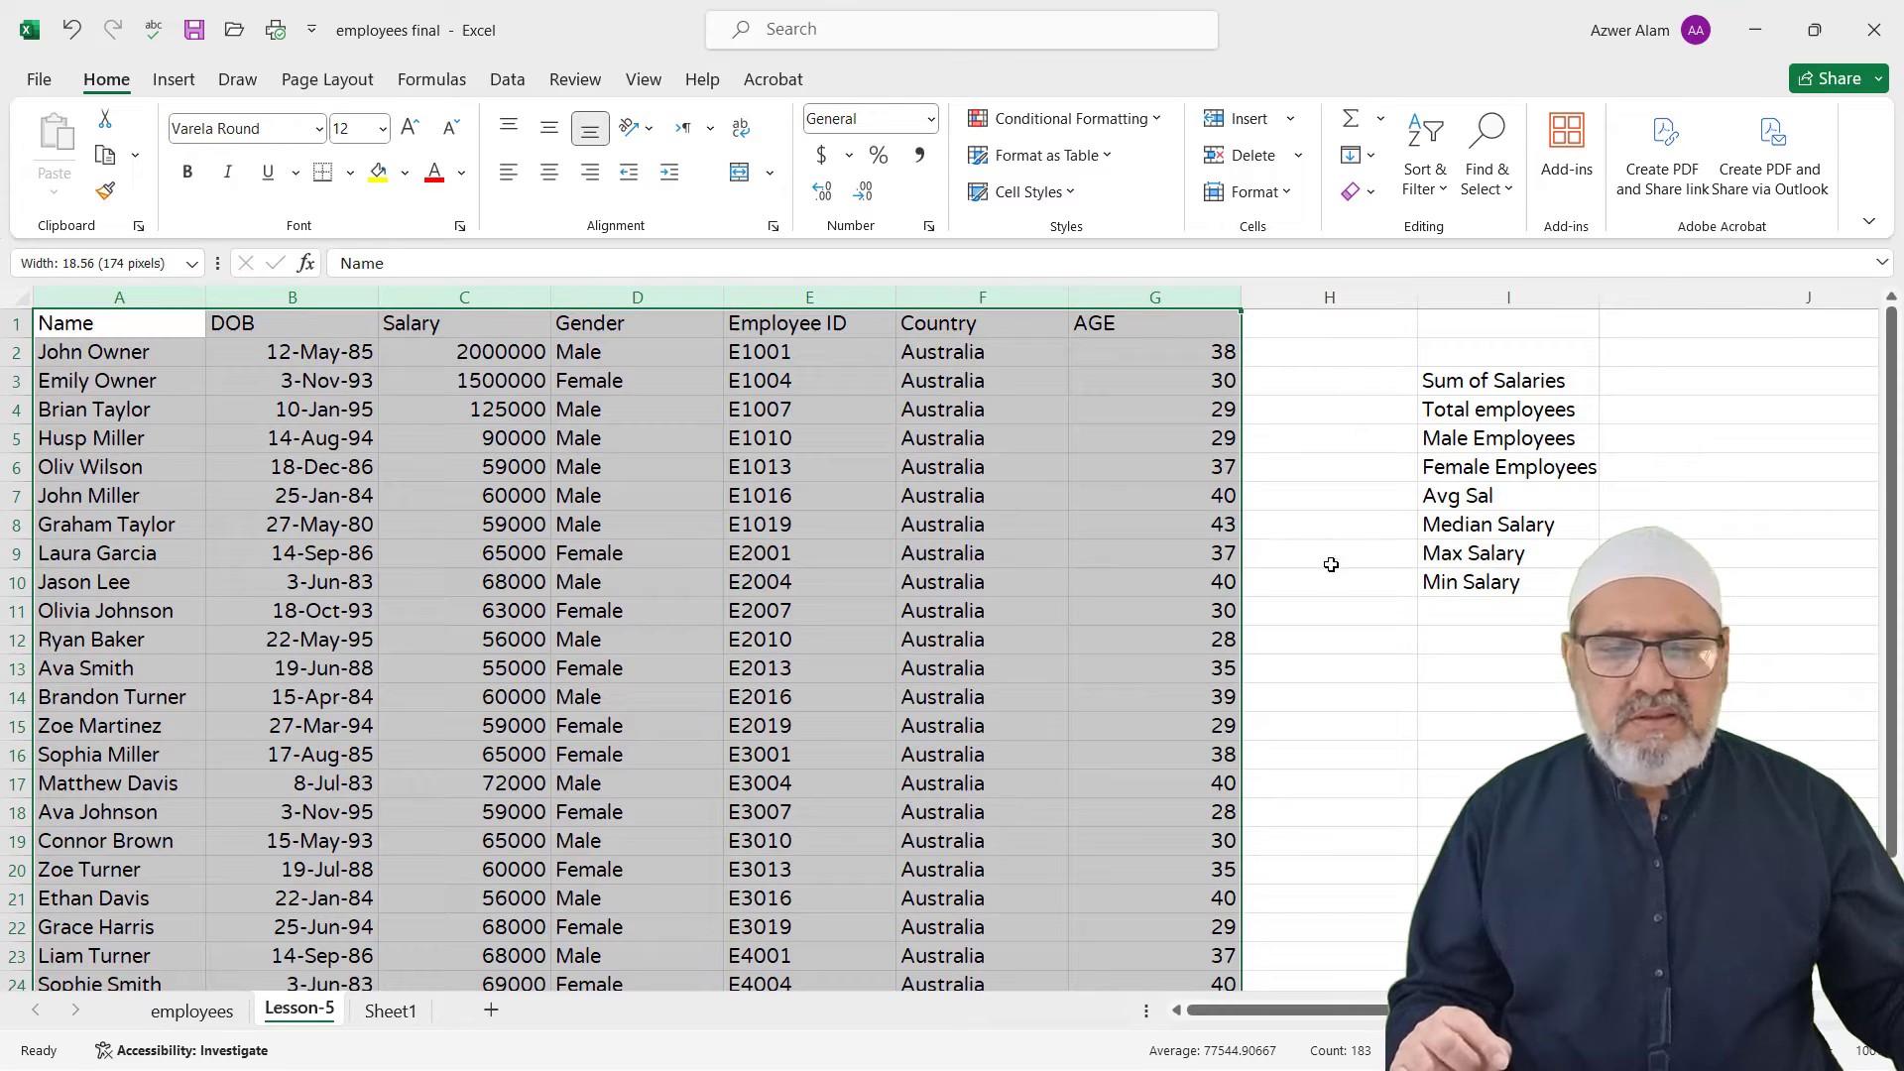
left_click(232, 362)
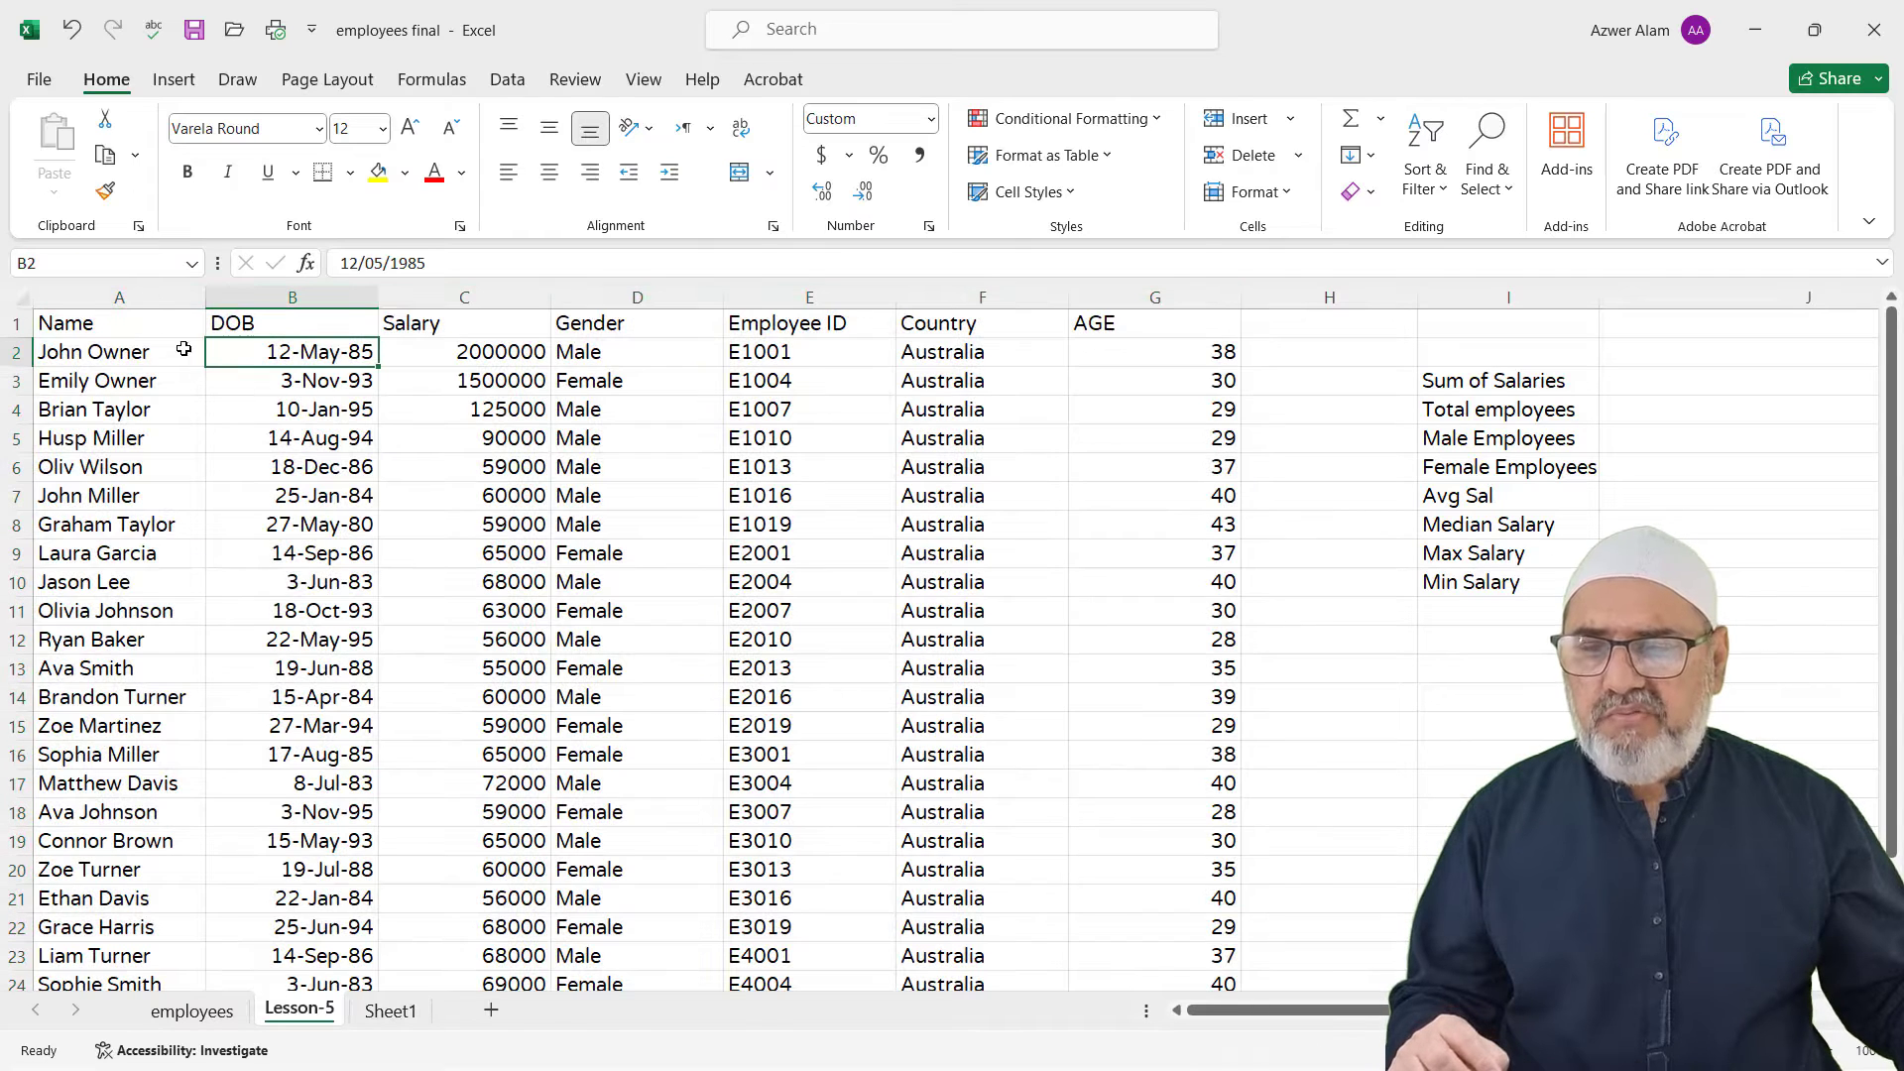
Step: Auto-fit columns A through G to their contents again and clear the column selection
left_click(173, 294)
left_click_drag(174, 293, 1152, 298)
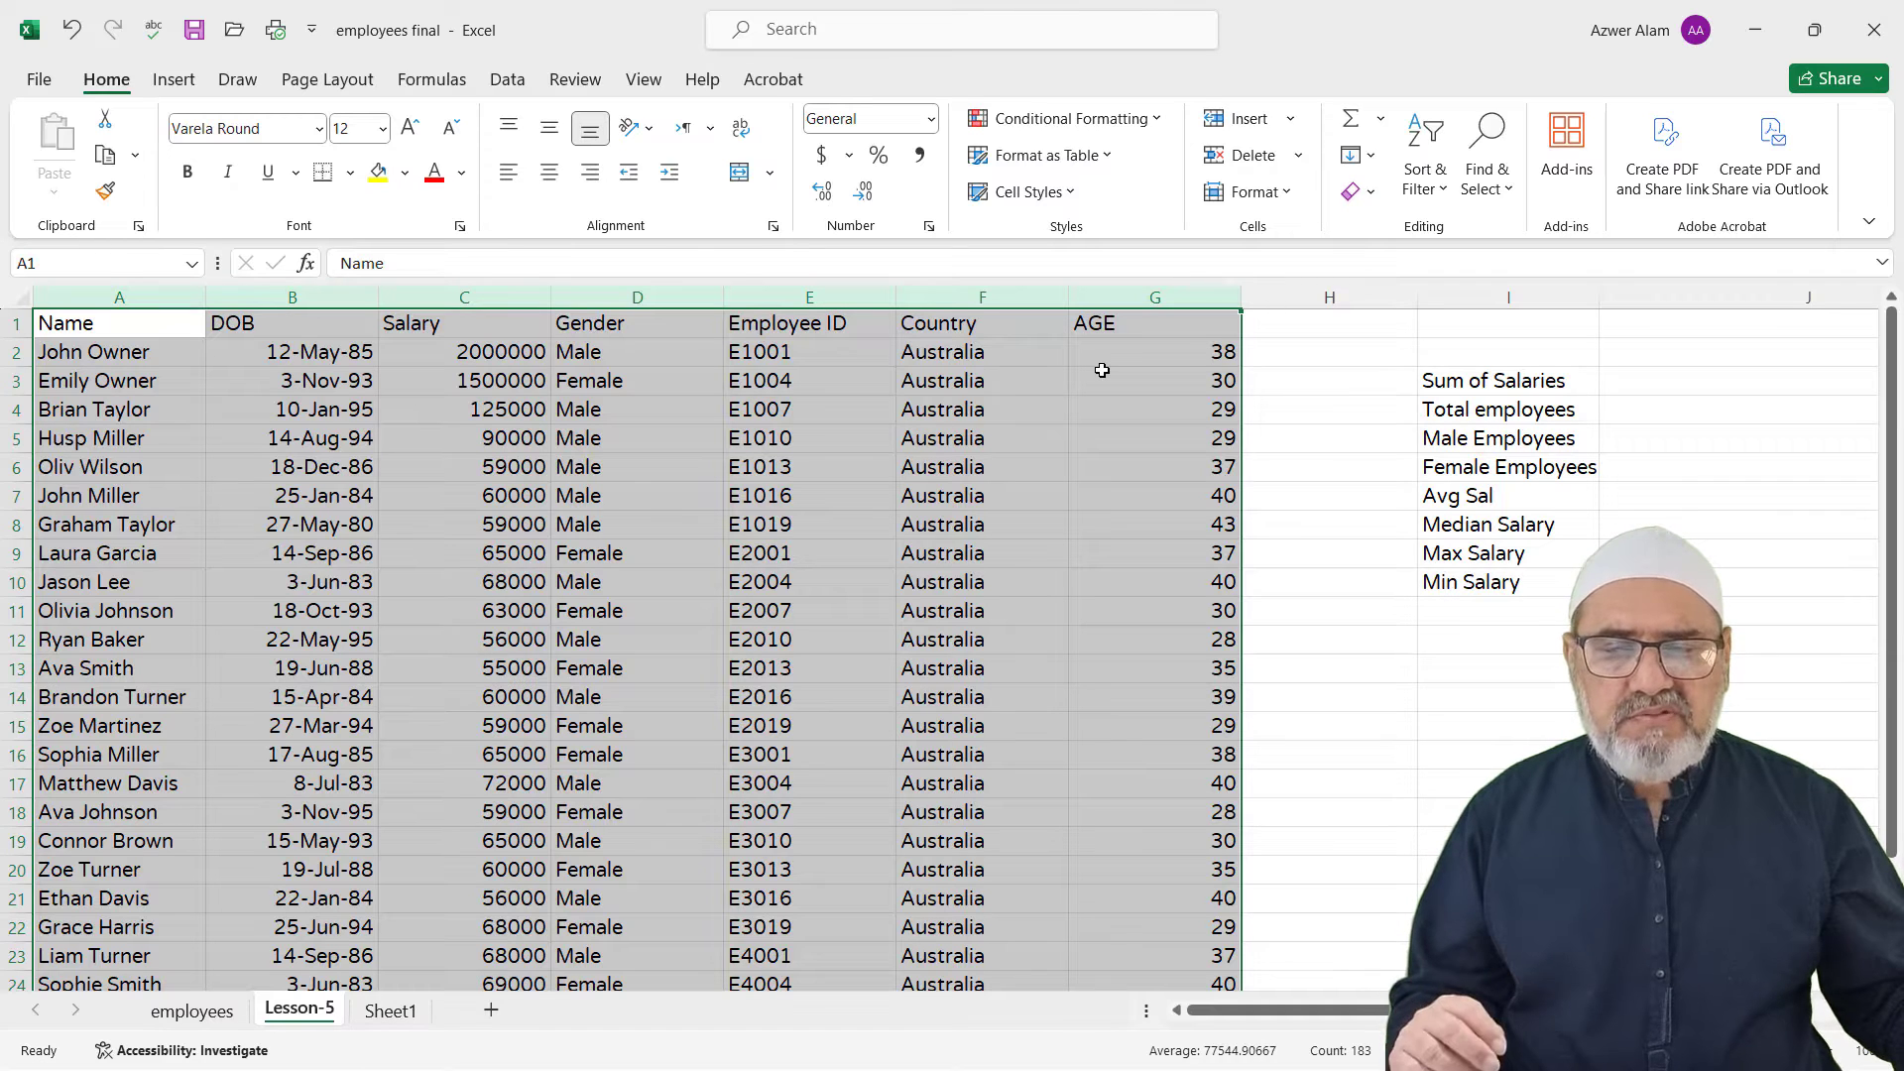
double_click(896, 300)
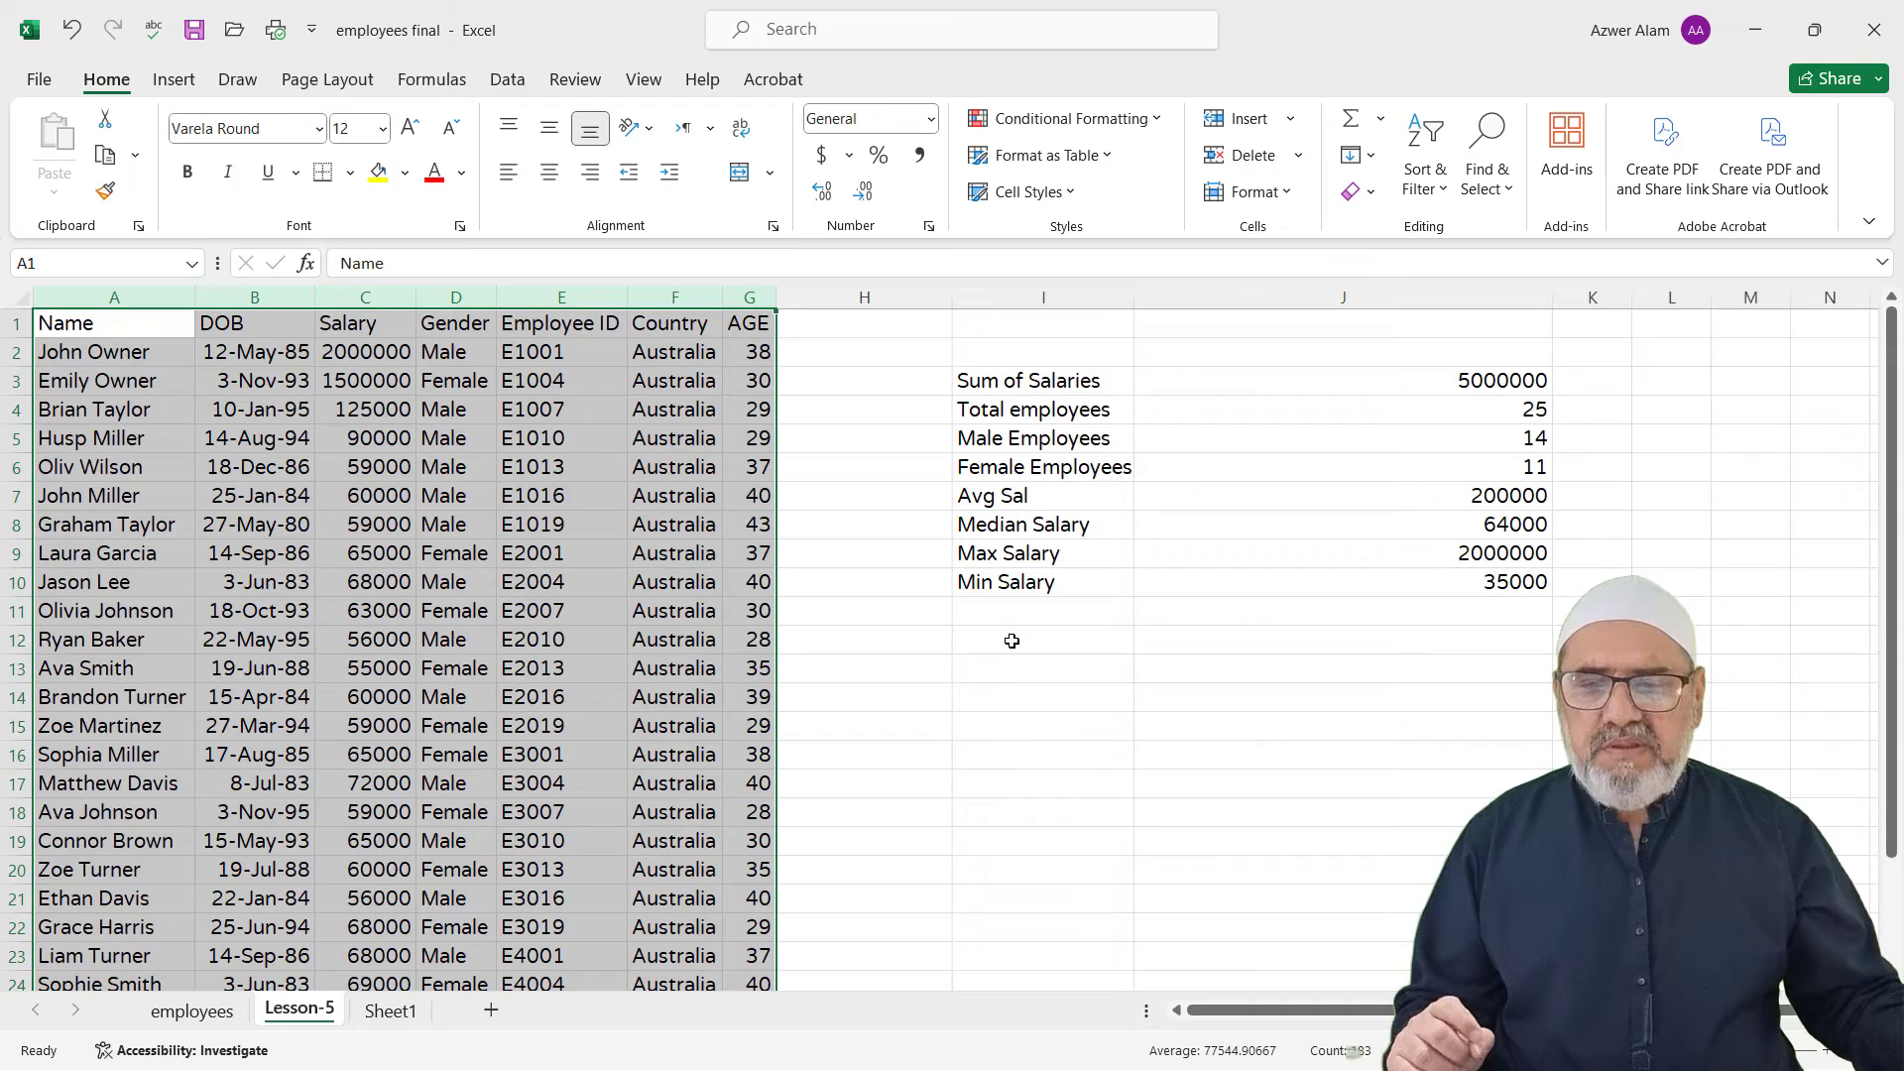
left_click(1012, 644)
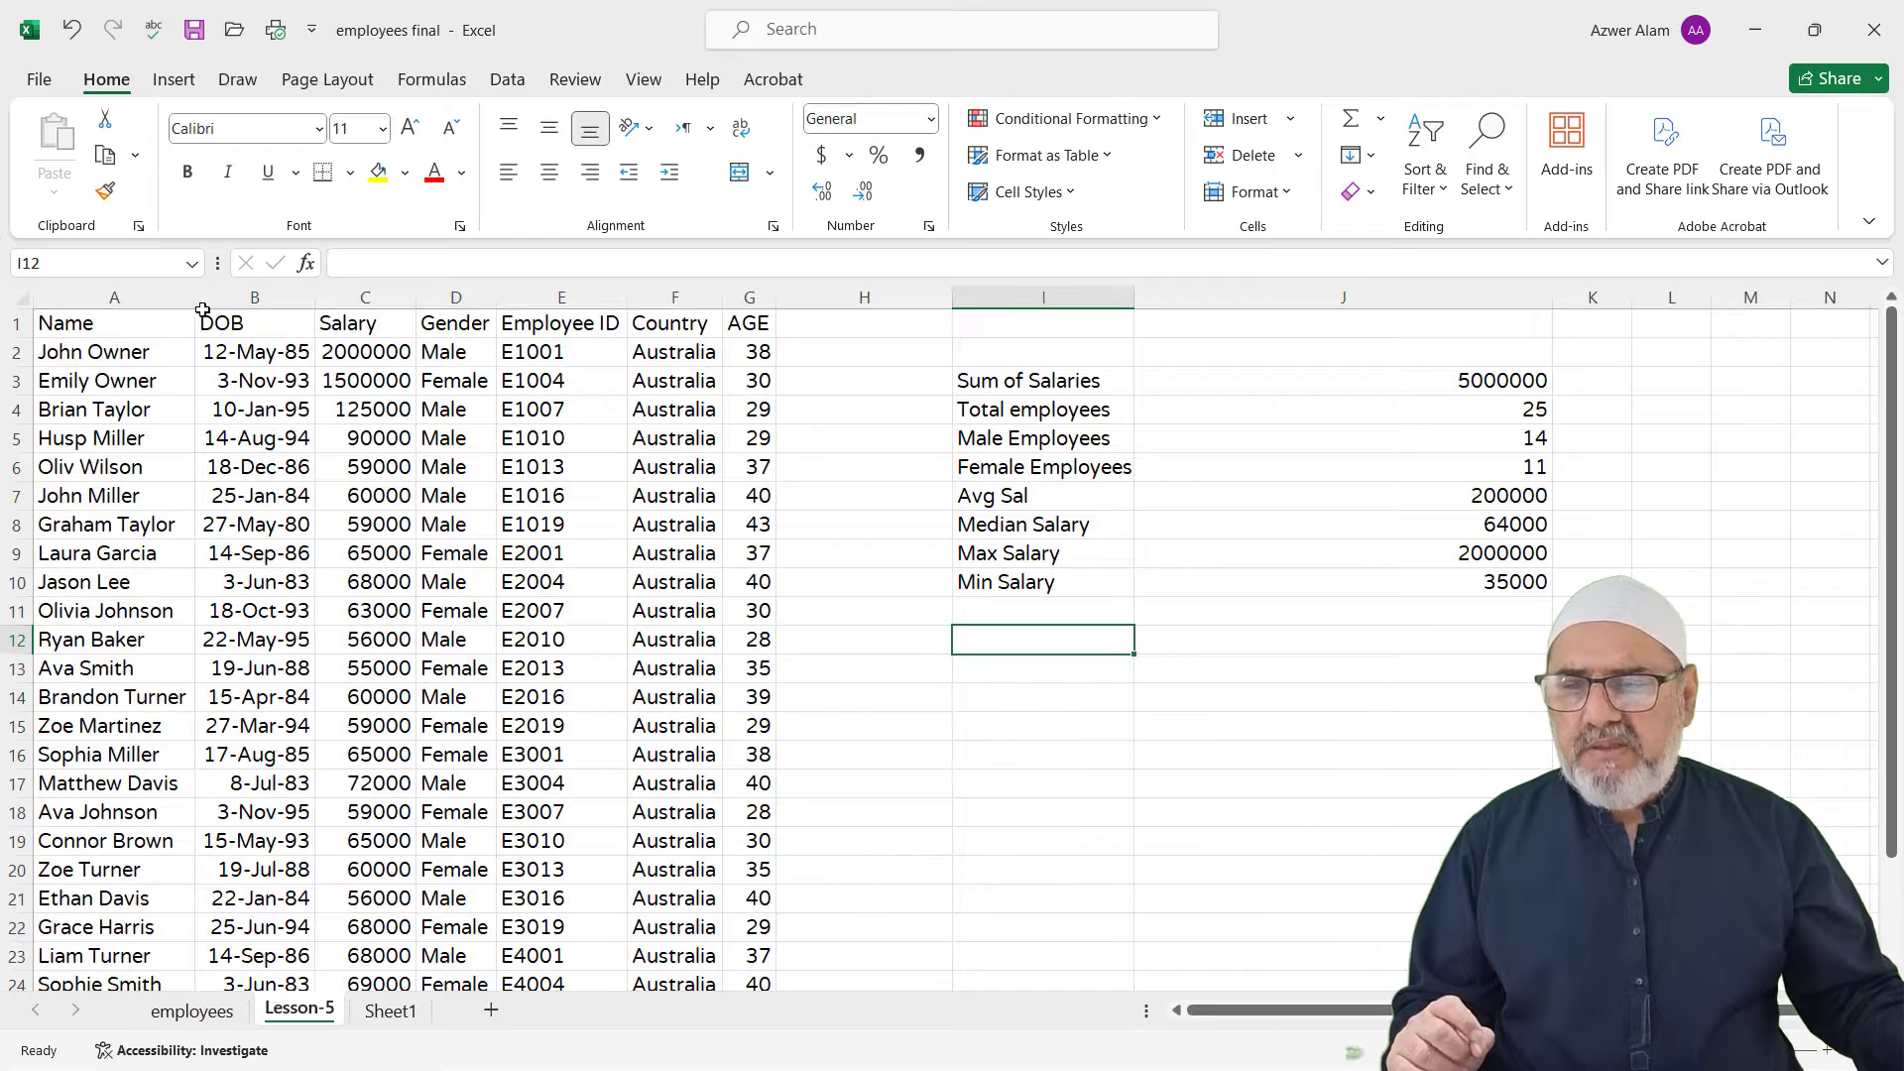
Step: Widen the Name column slightly beyond its auto-fitted width, leaving the other columns alone
left_click_drag(198, 302, 233, 299)
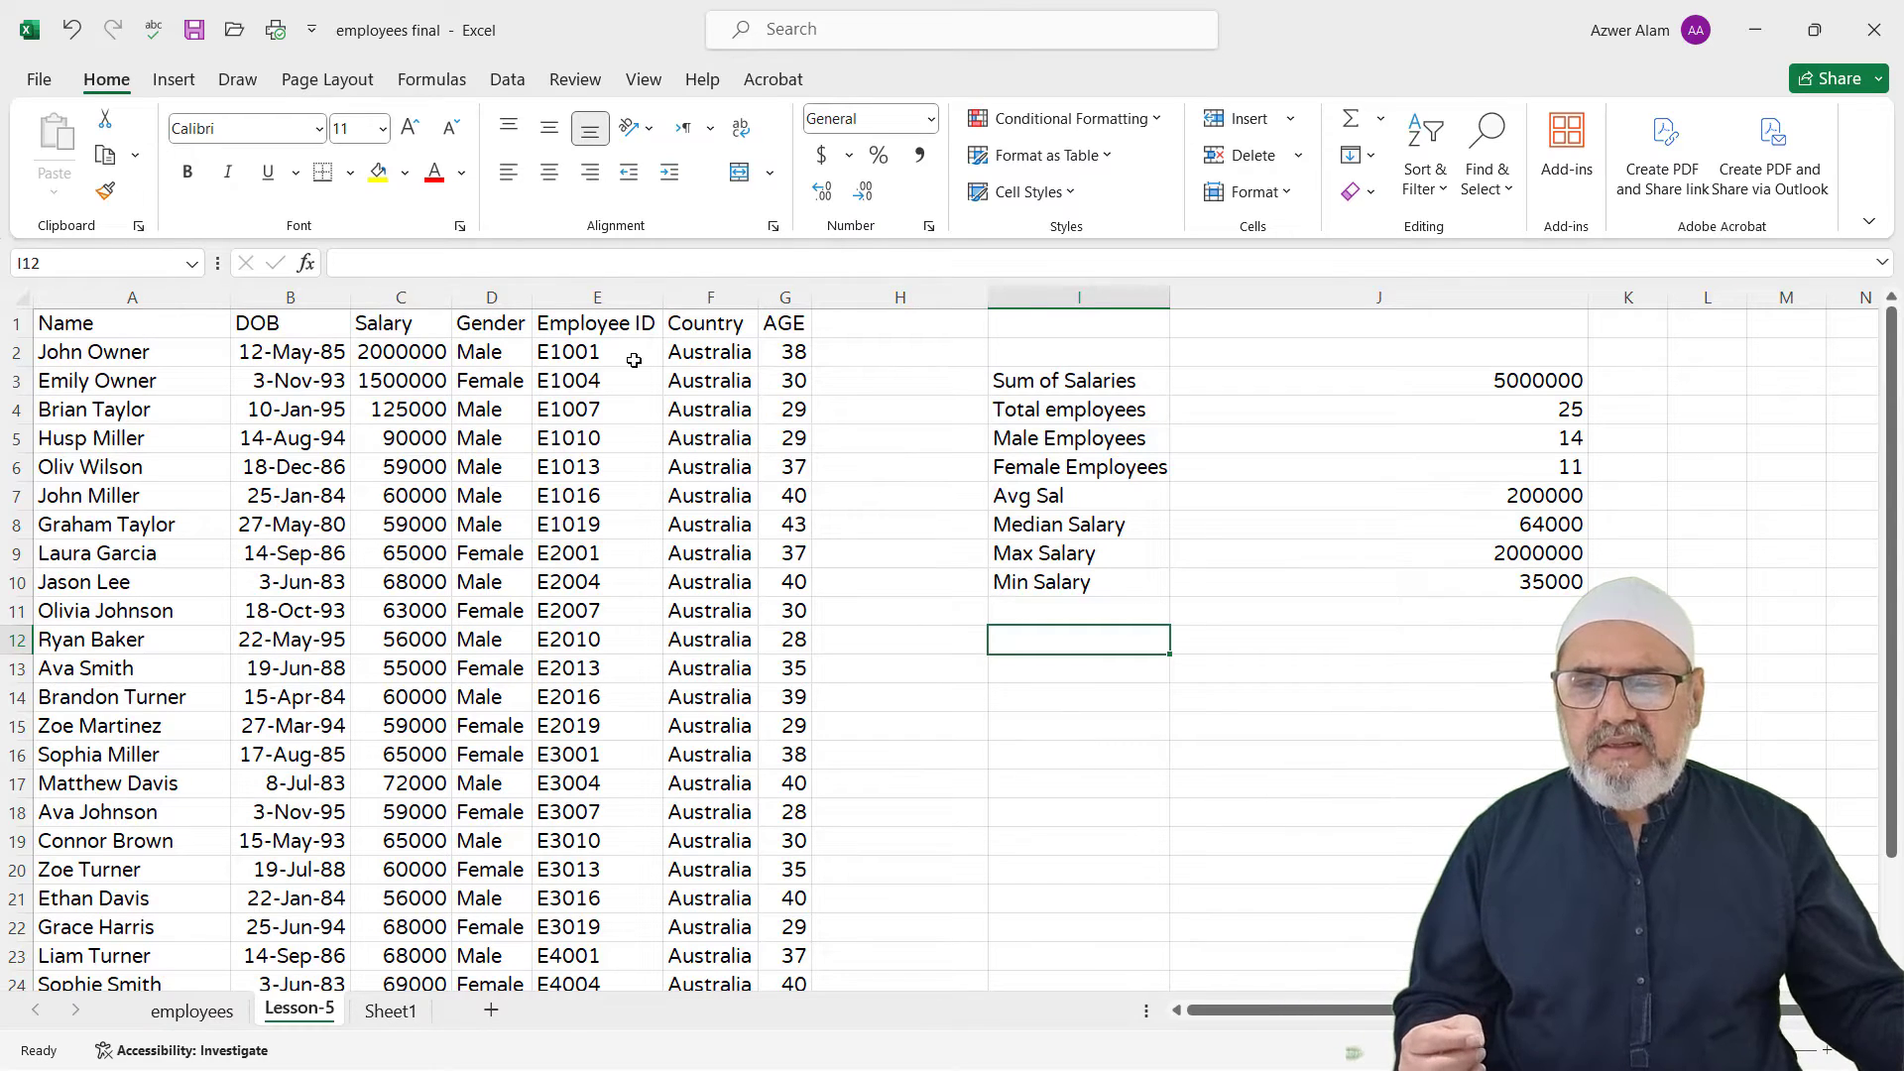
left_click(410, 354)
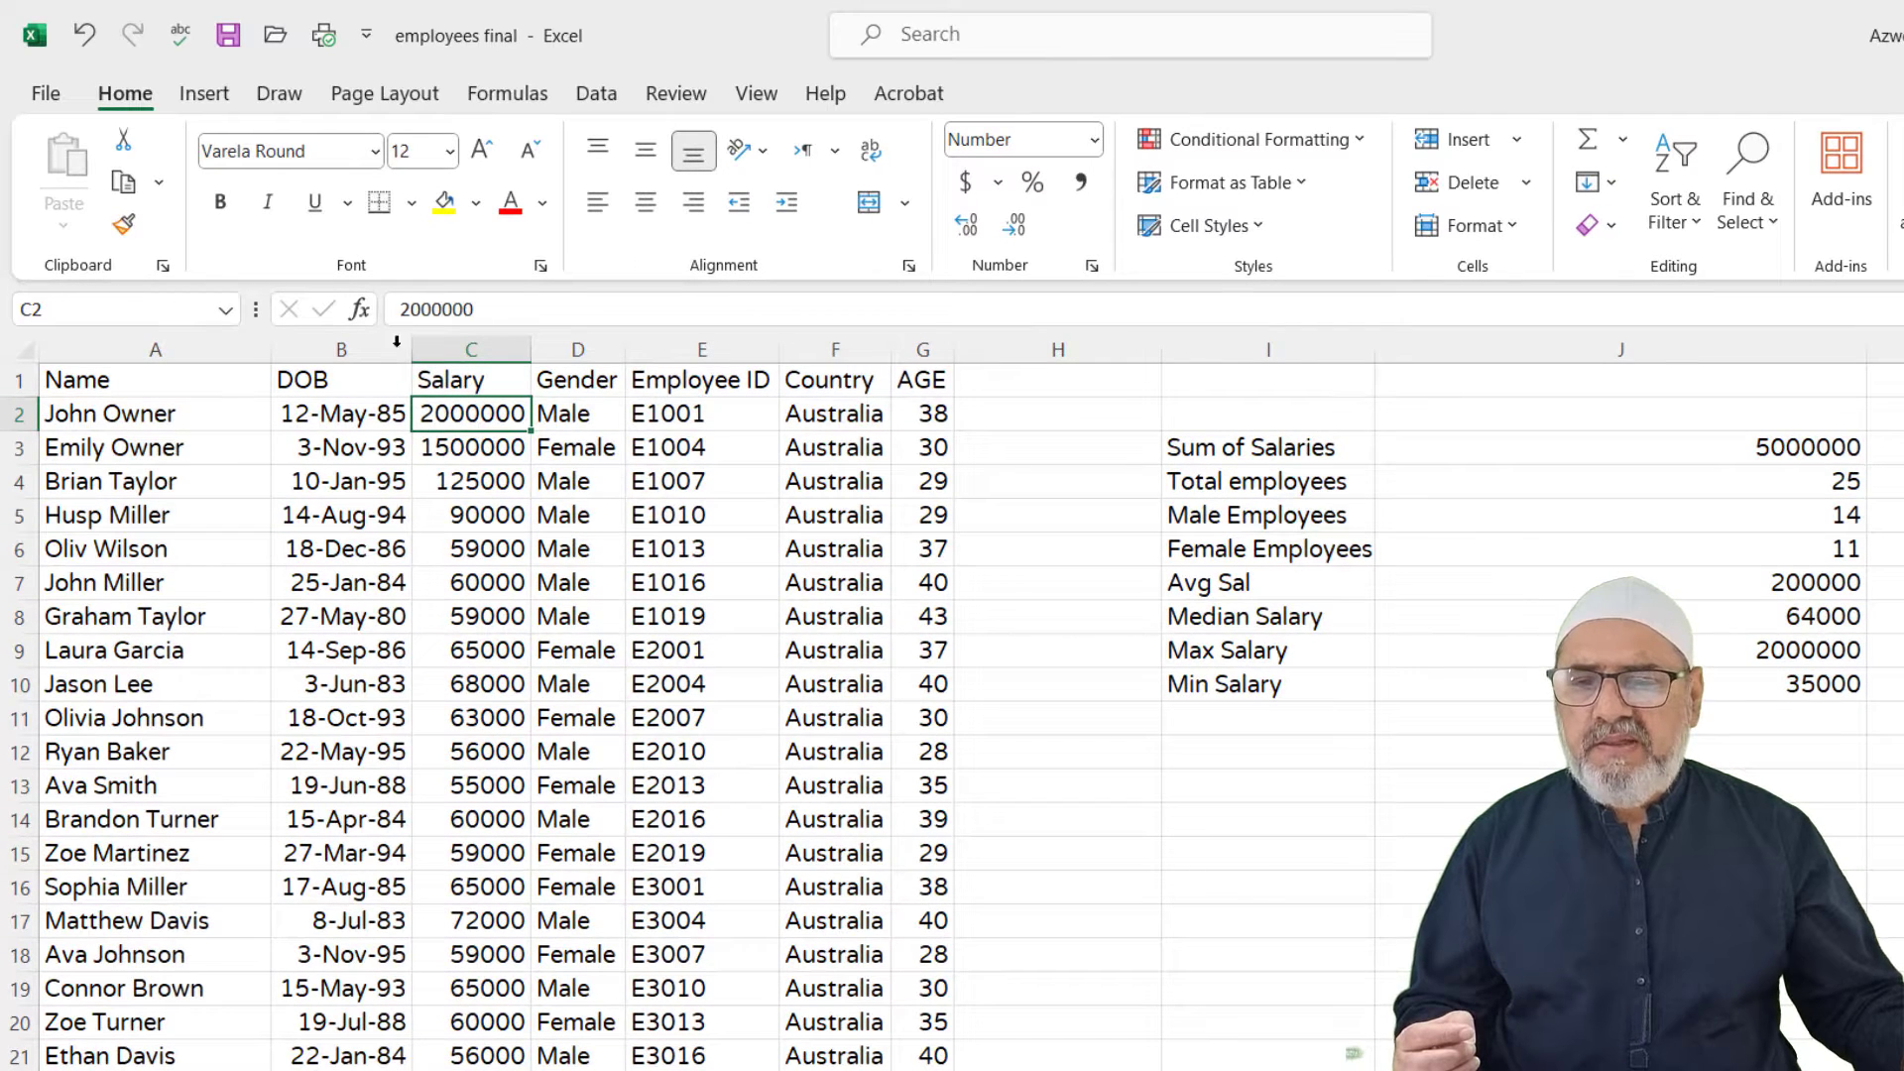
left_click(1352, 837)
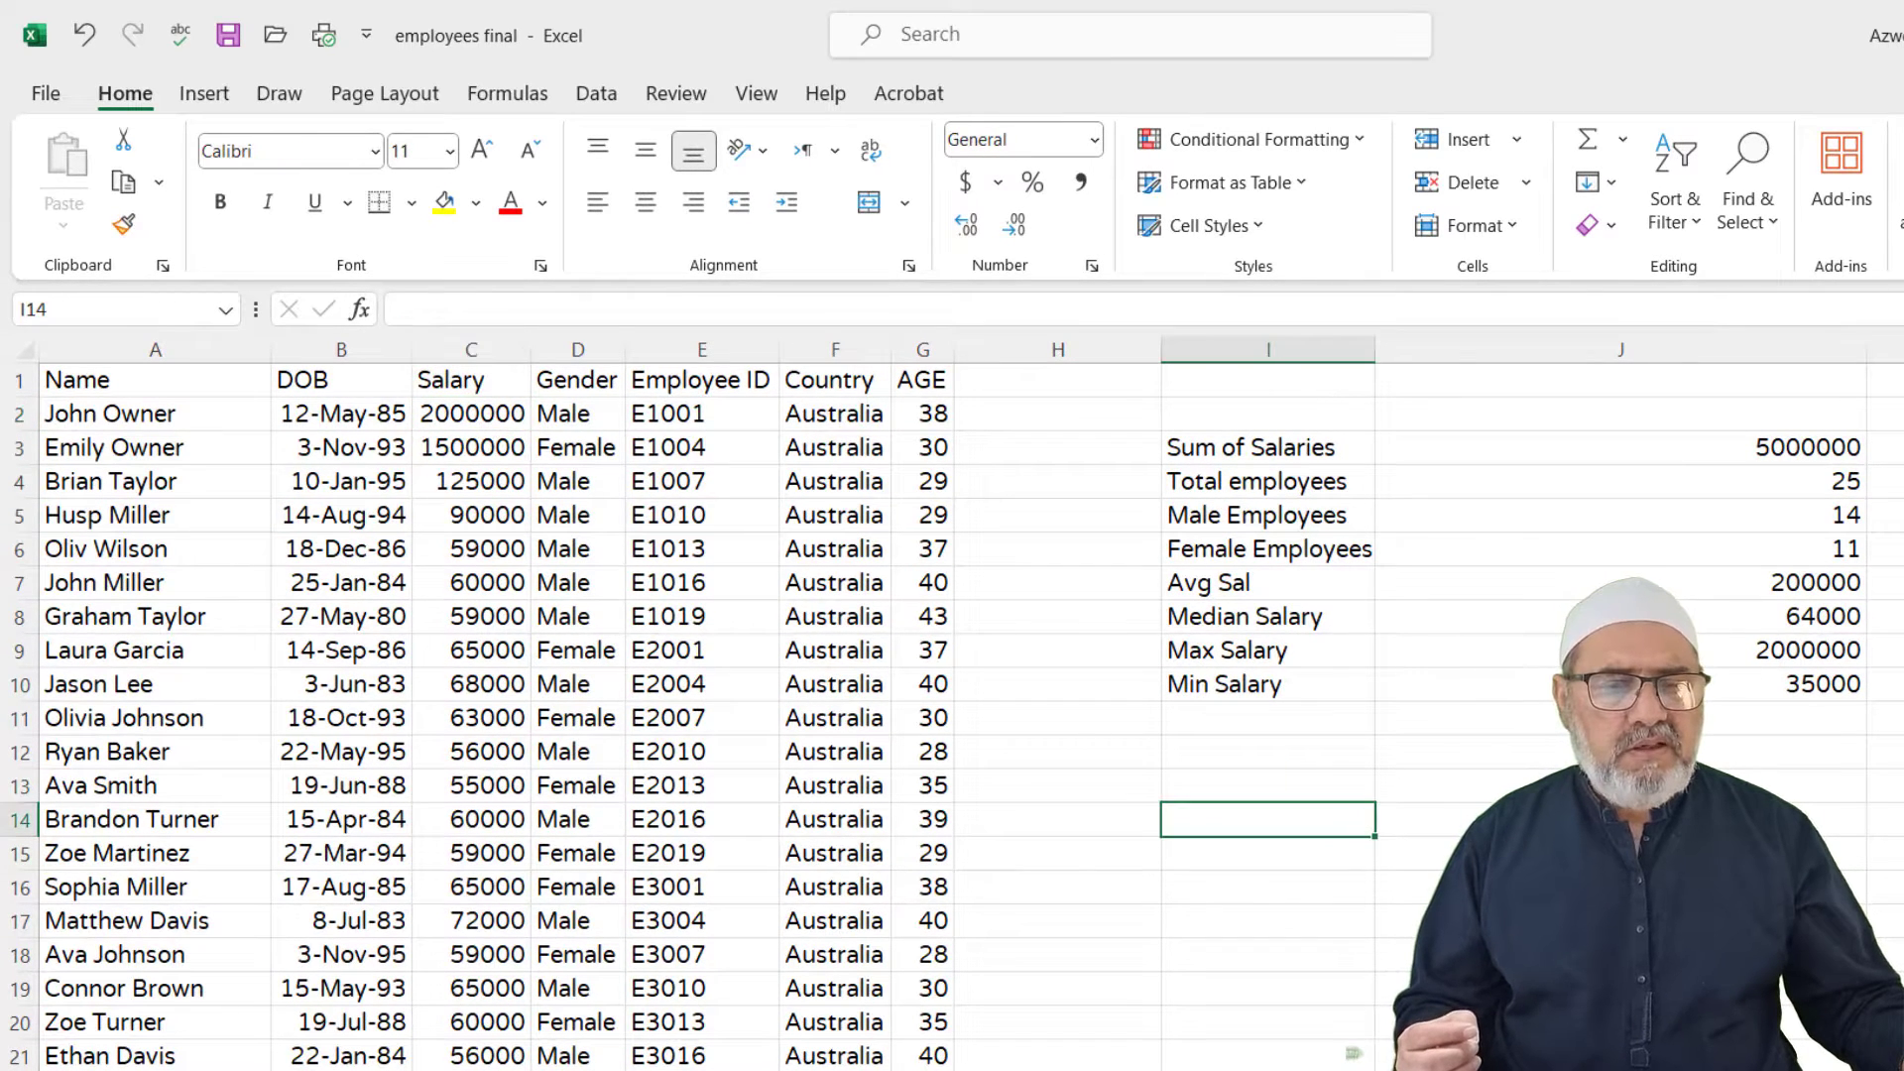
Step: Check the Sum of Salaries formula in J3 and narrow column J
left_click(1774, 448)
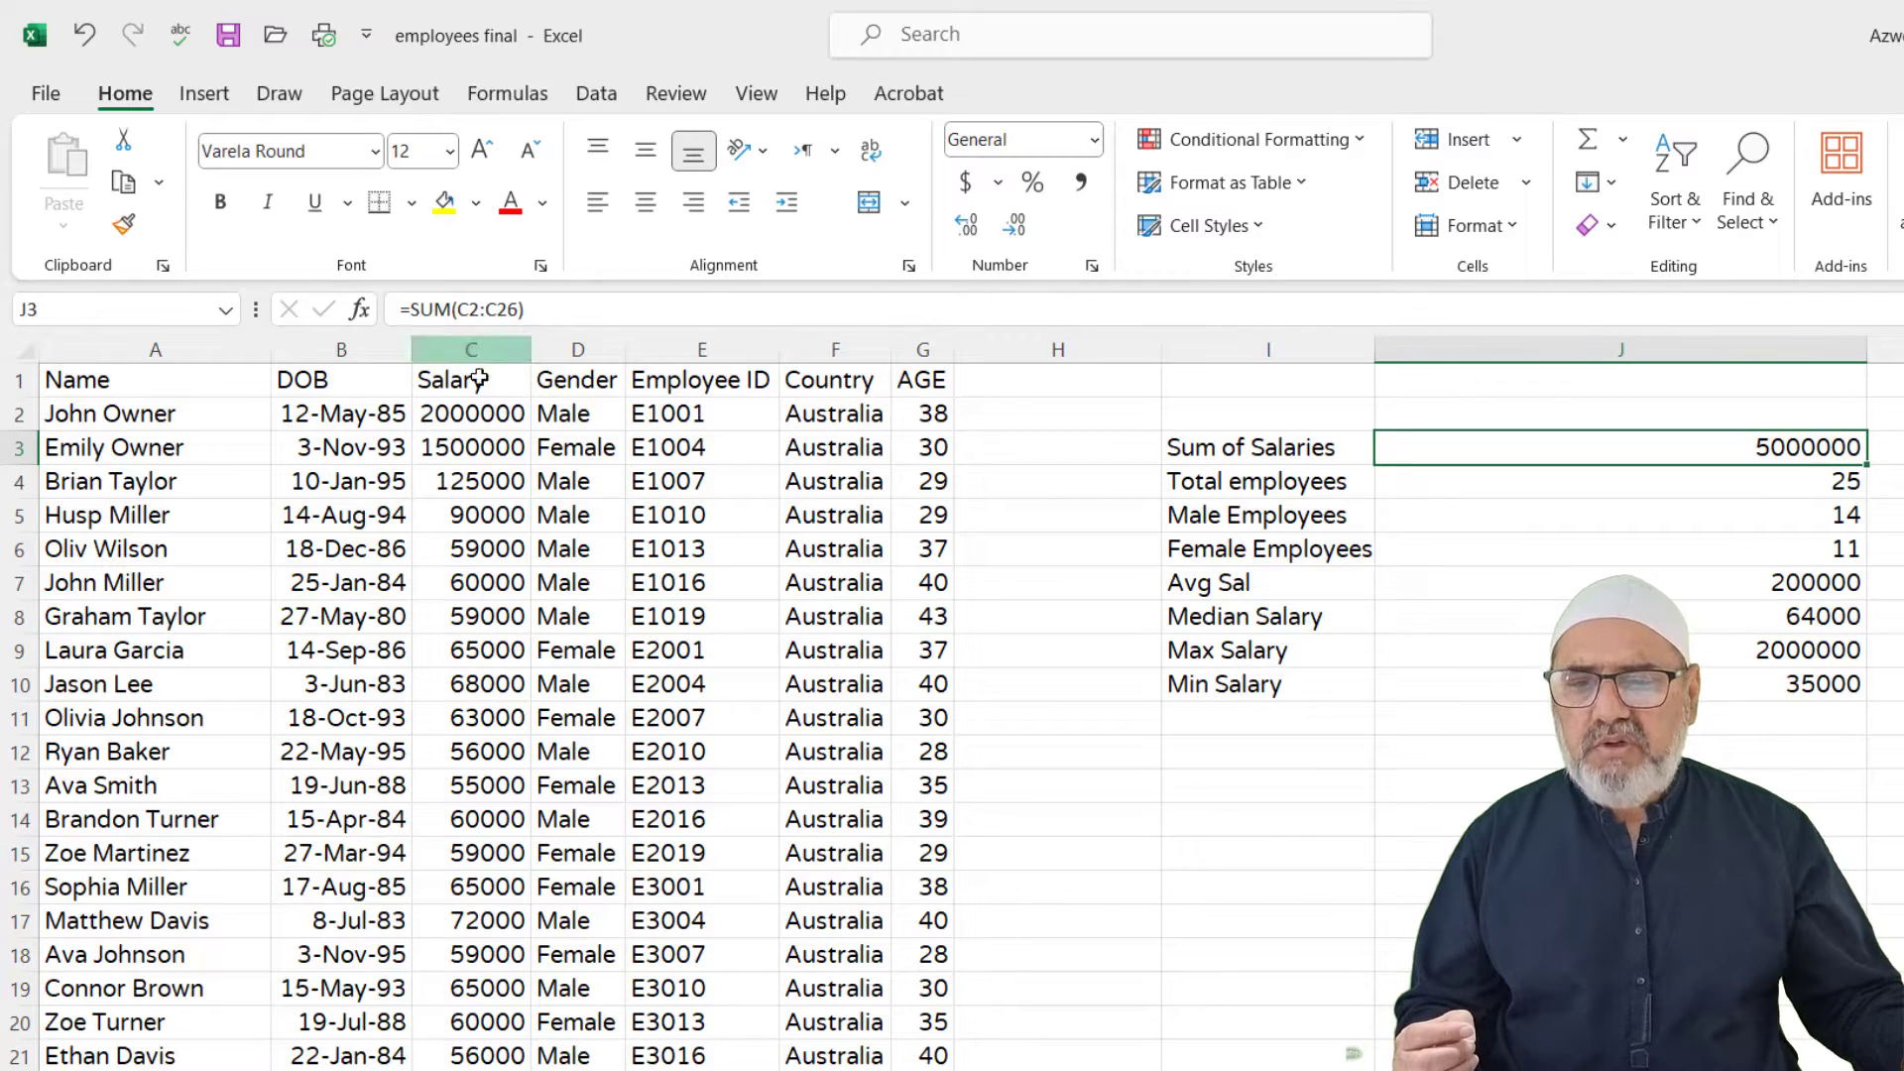
left_click(477, 414)
left_click(1782, 451)
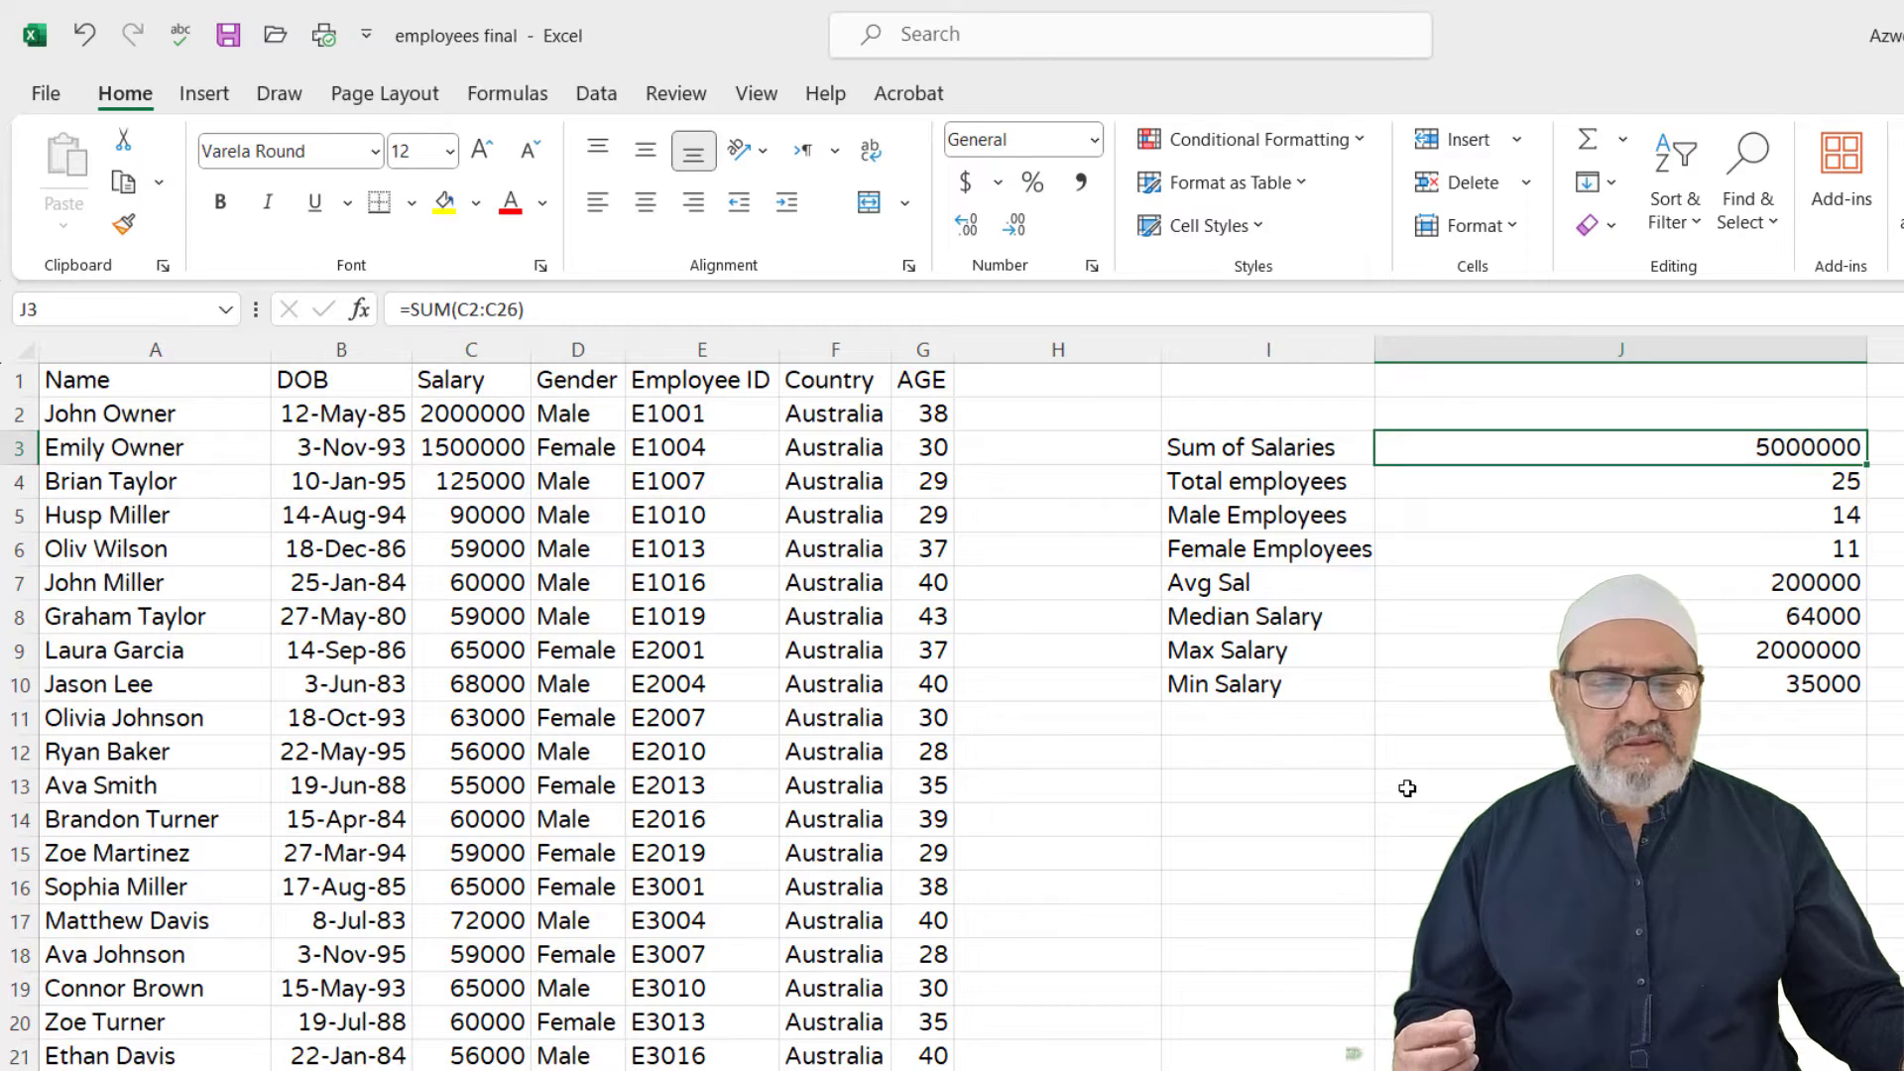
left_click_drag(1867, 350, 1686, 358)
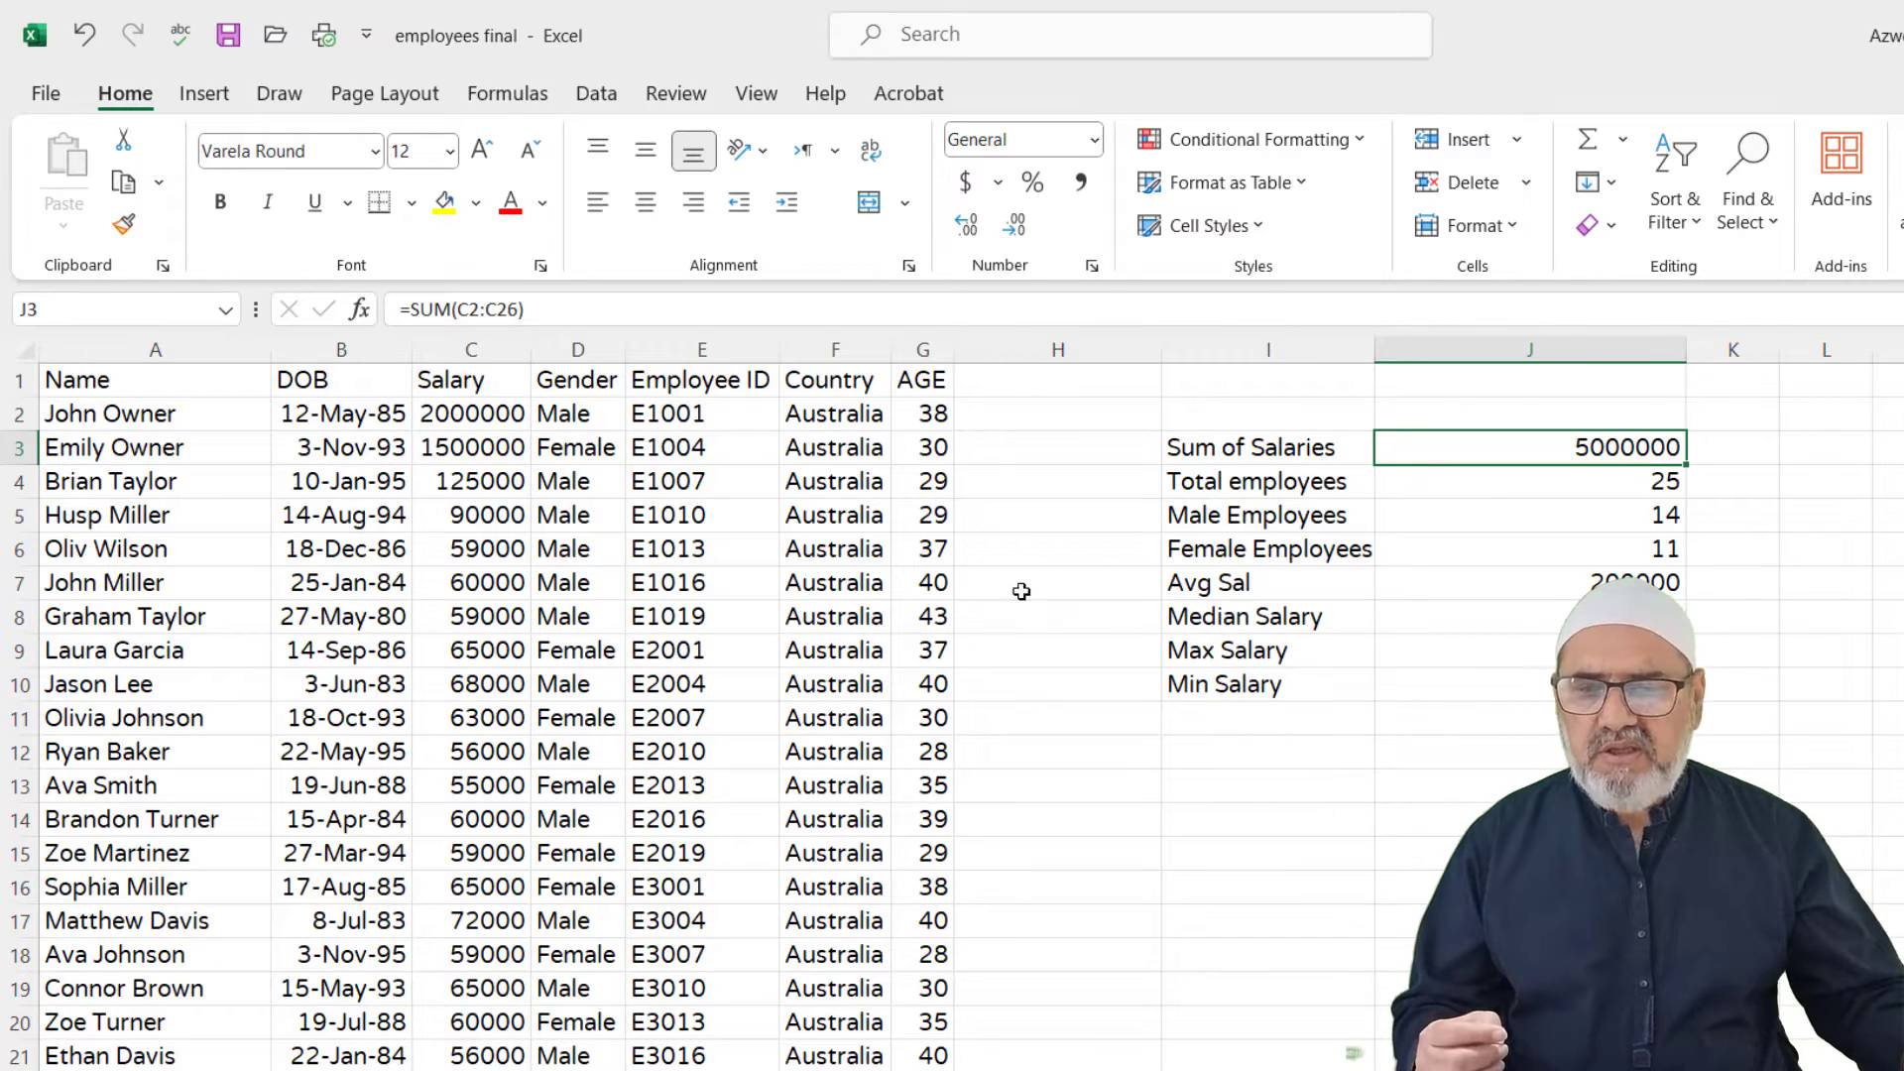
Step: Examine individual entries in the Salary column and the Sum of Salaries formula in J3
left_click(443, 451)
left_click(459, 515)
left_click(474, 651)
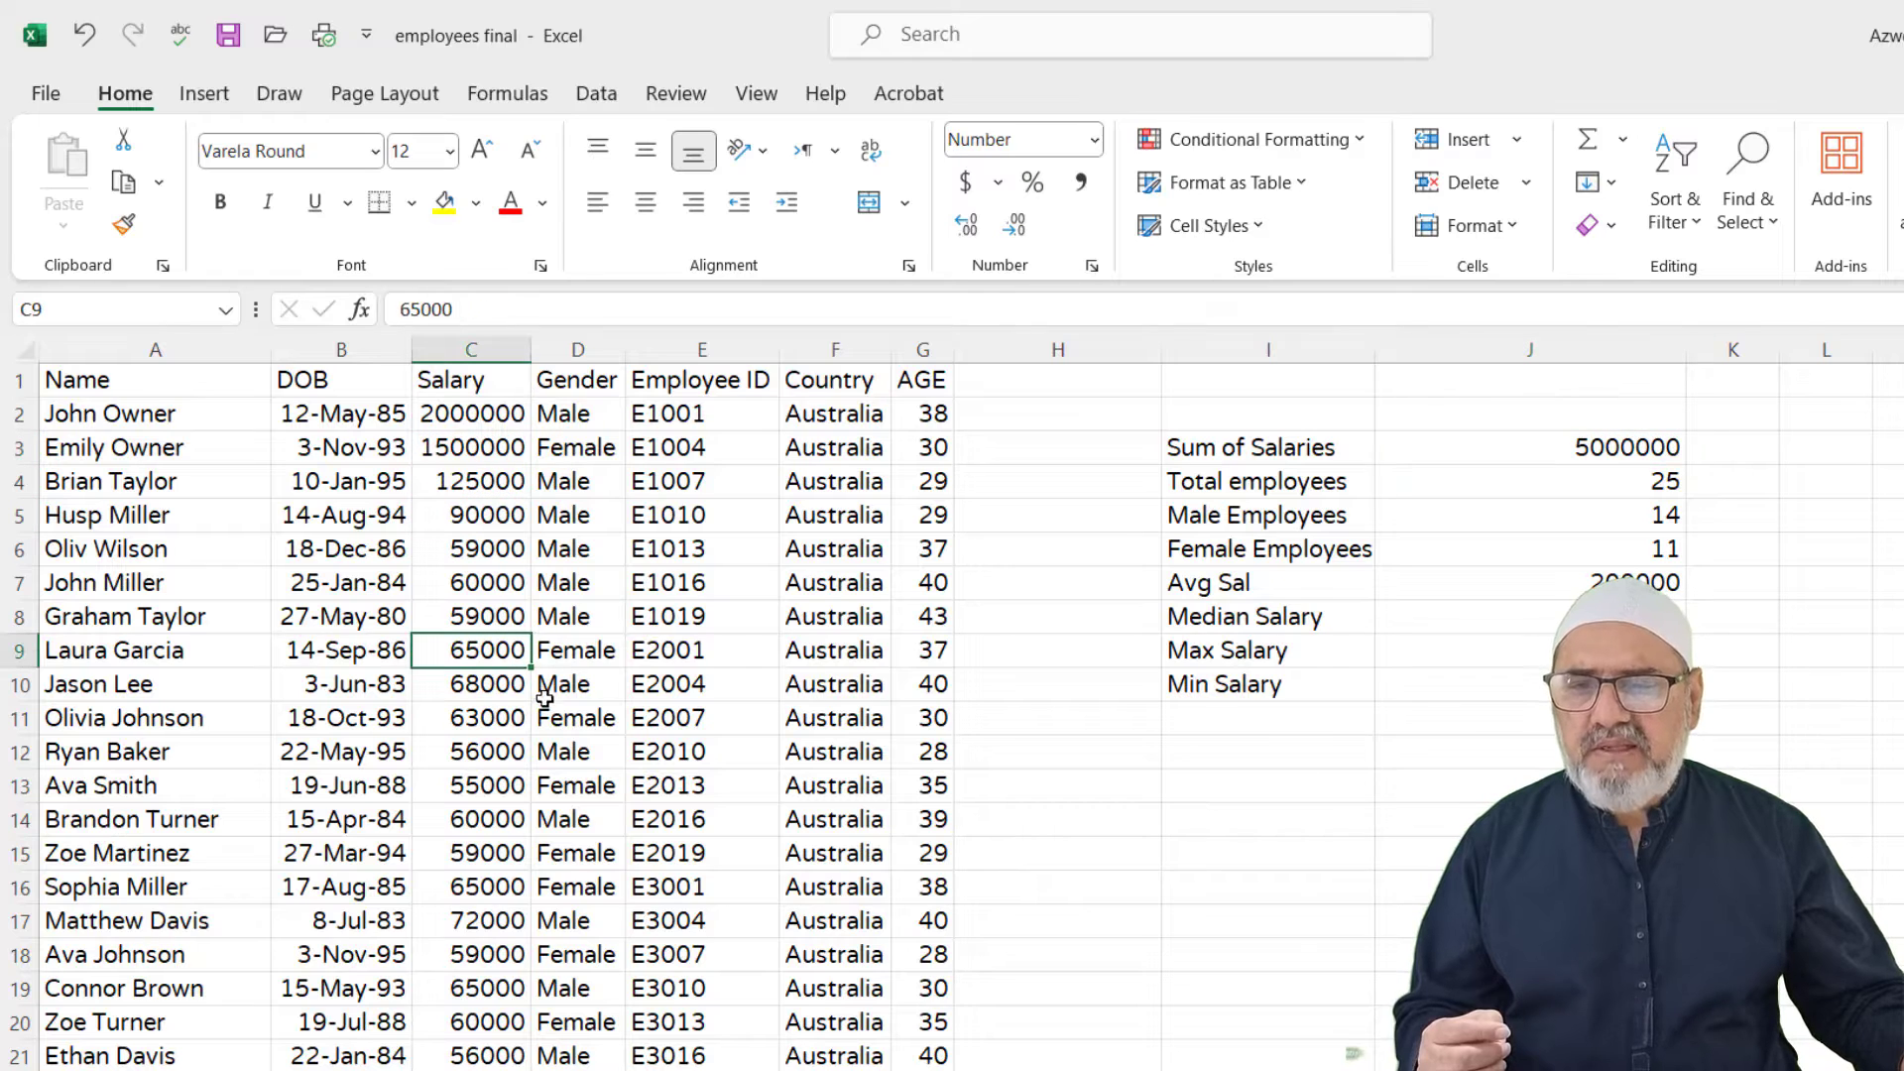
left_click(1308, 454)
left_click(1608, 448)
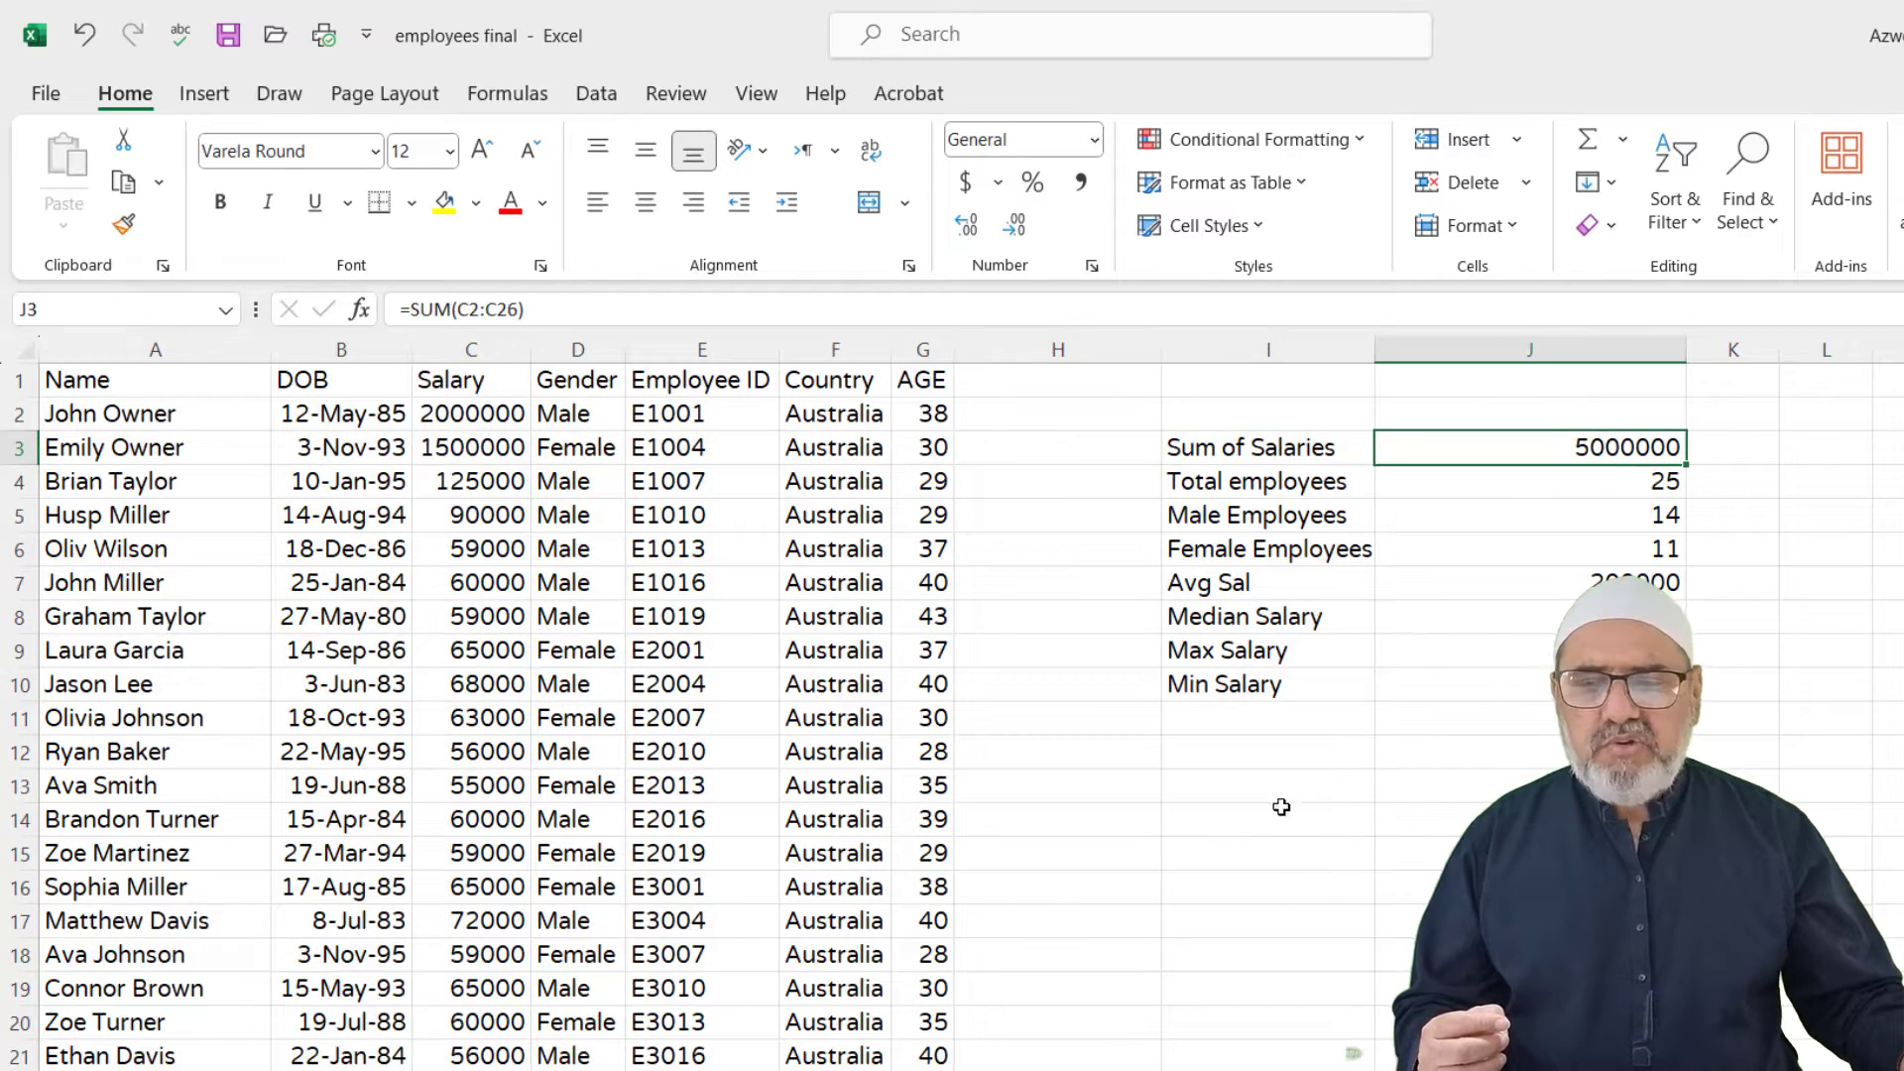
Step: Display the Lesson-5 sheet's formulas instead of results and widen the AGE column until its DATEDIF formulas are fully readable
left_click(1219, 835)
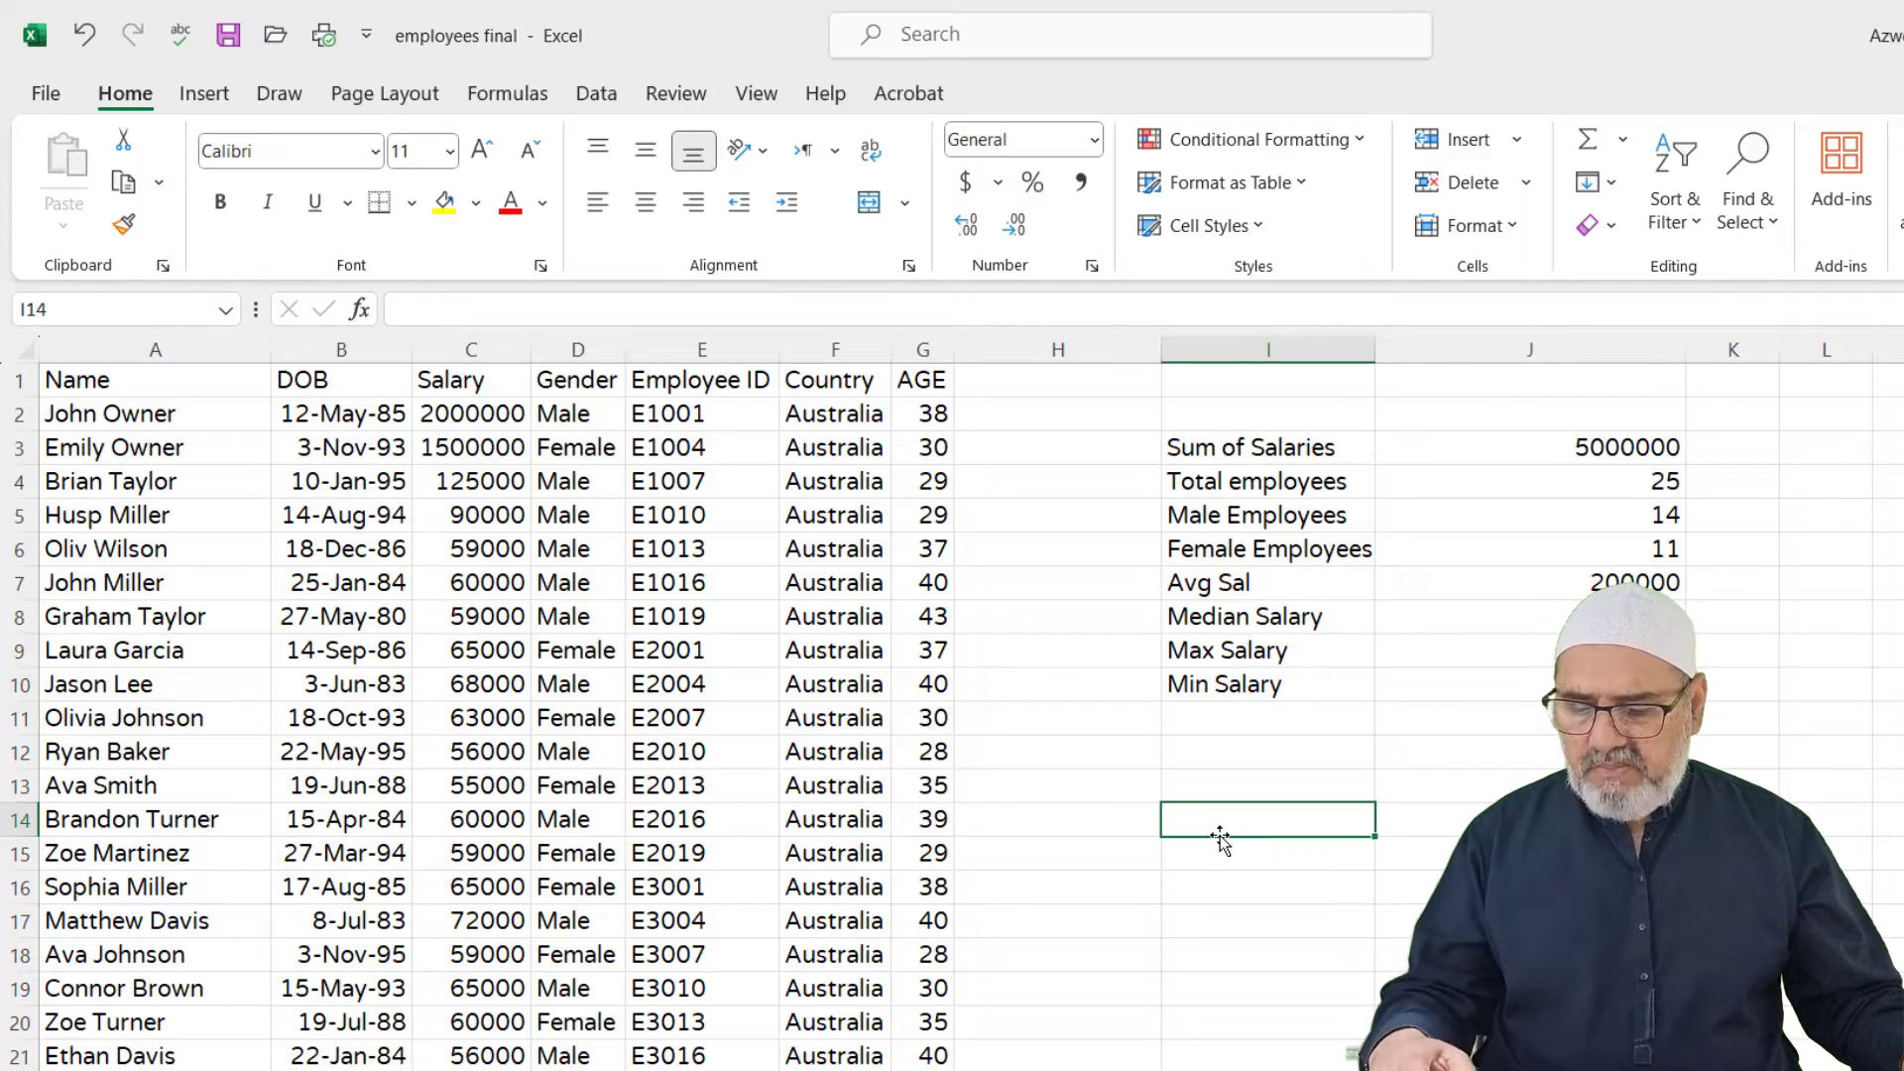
key("ctrl+grave")
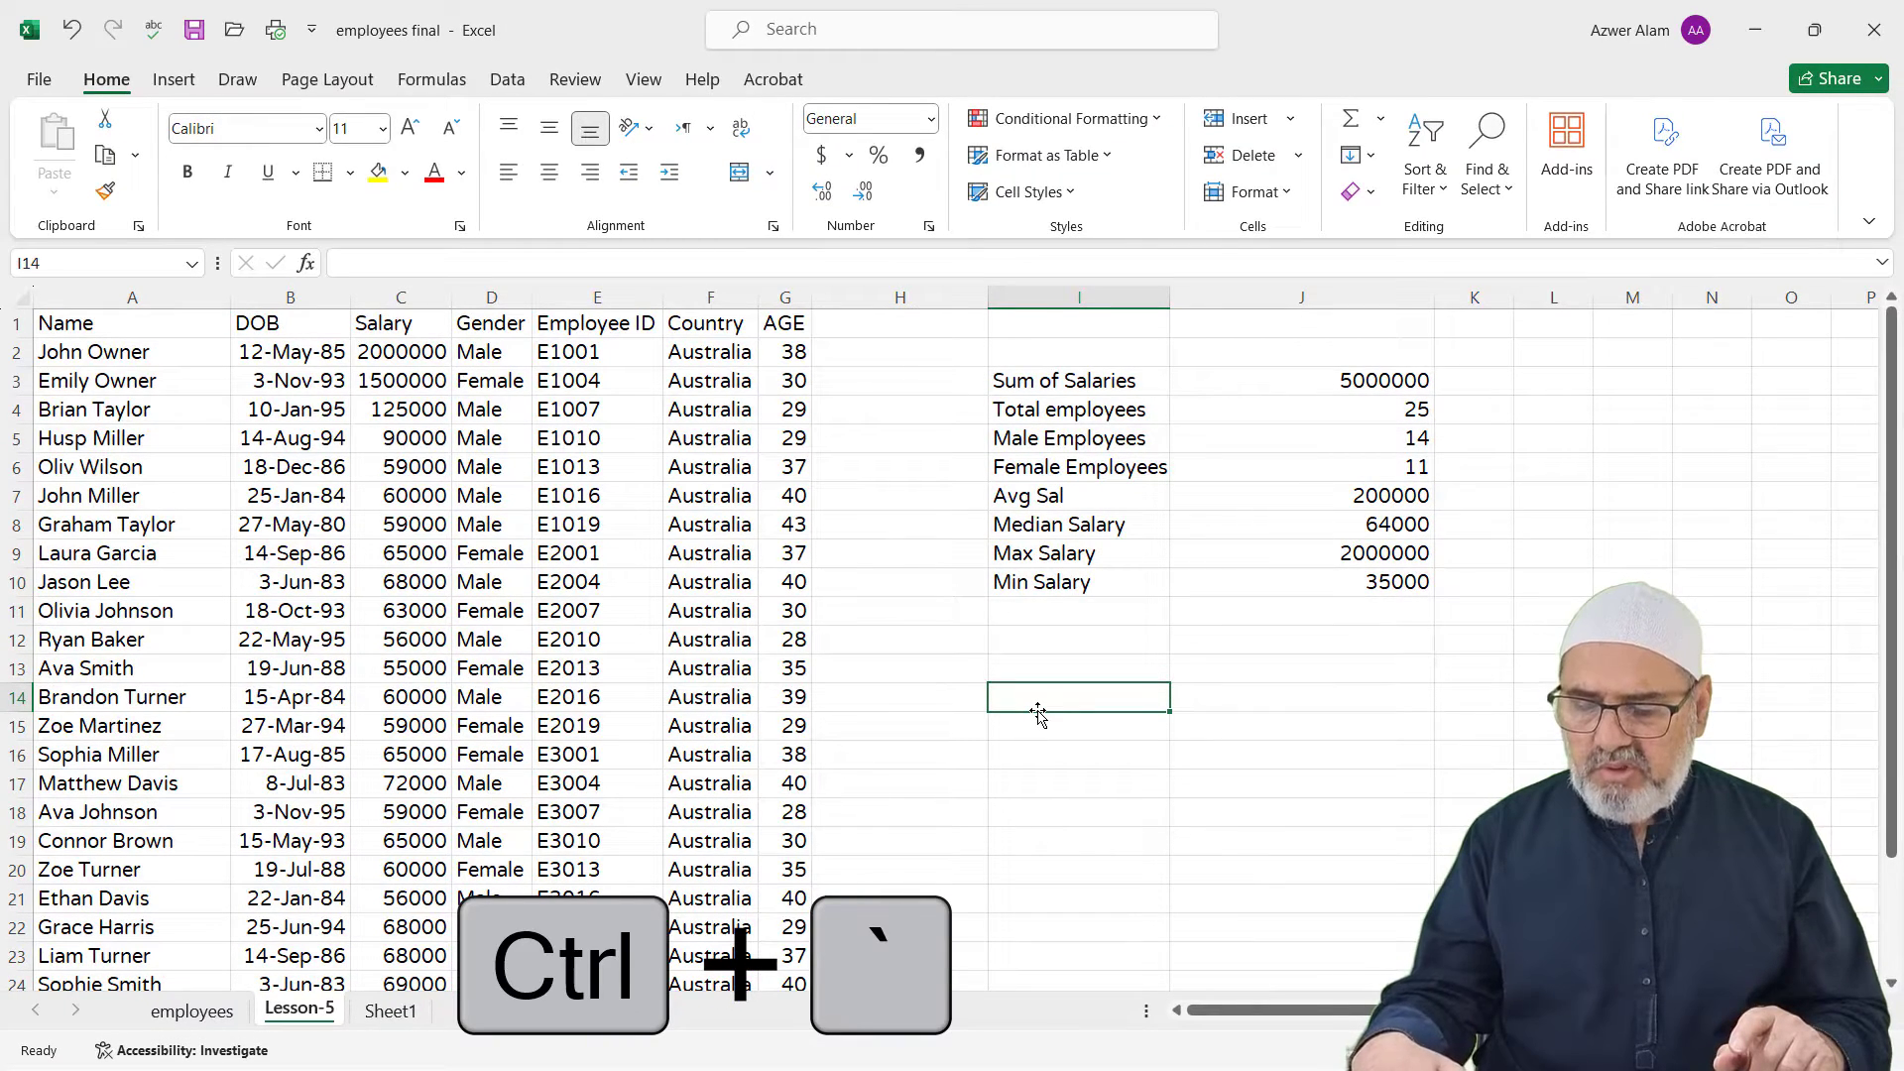
key("ctrl+grave")
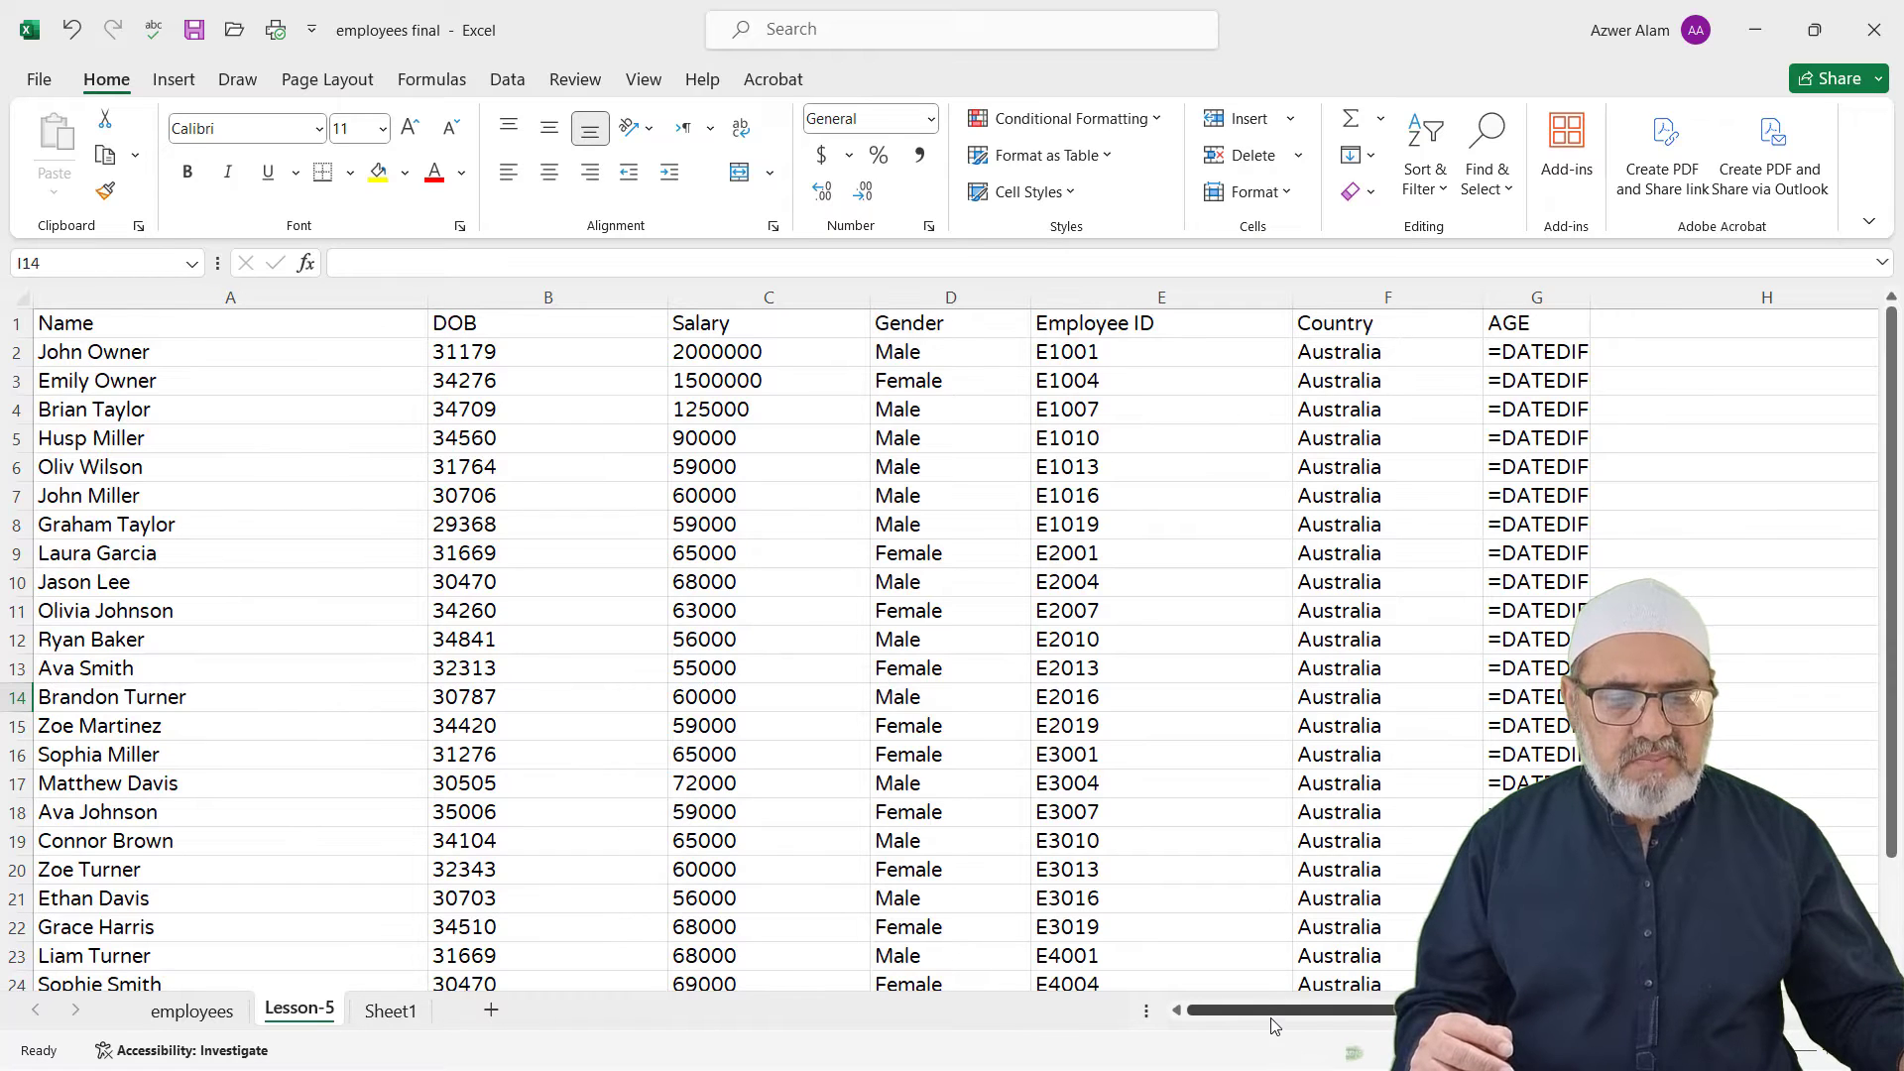
left_click_drag(1270, 1013, 1382, 1016)
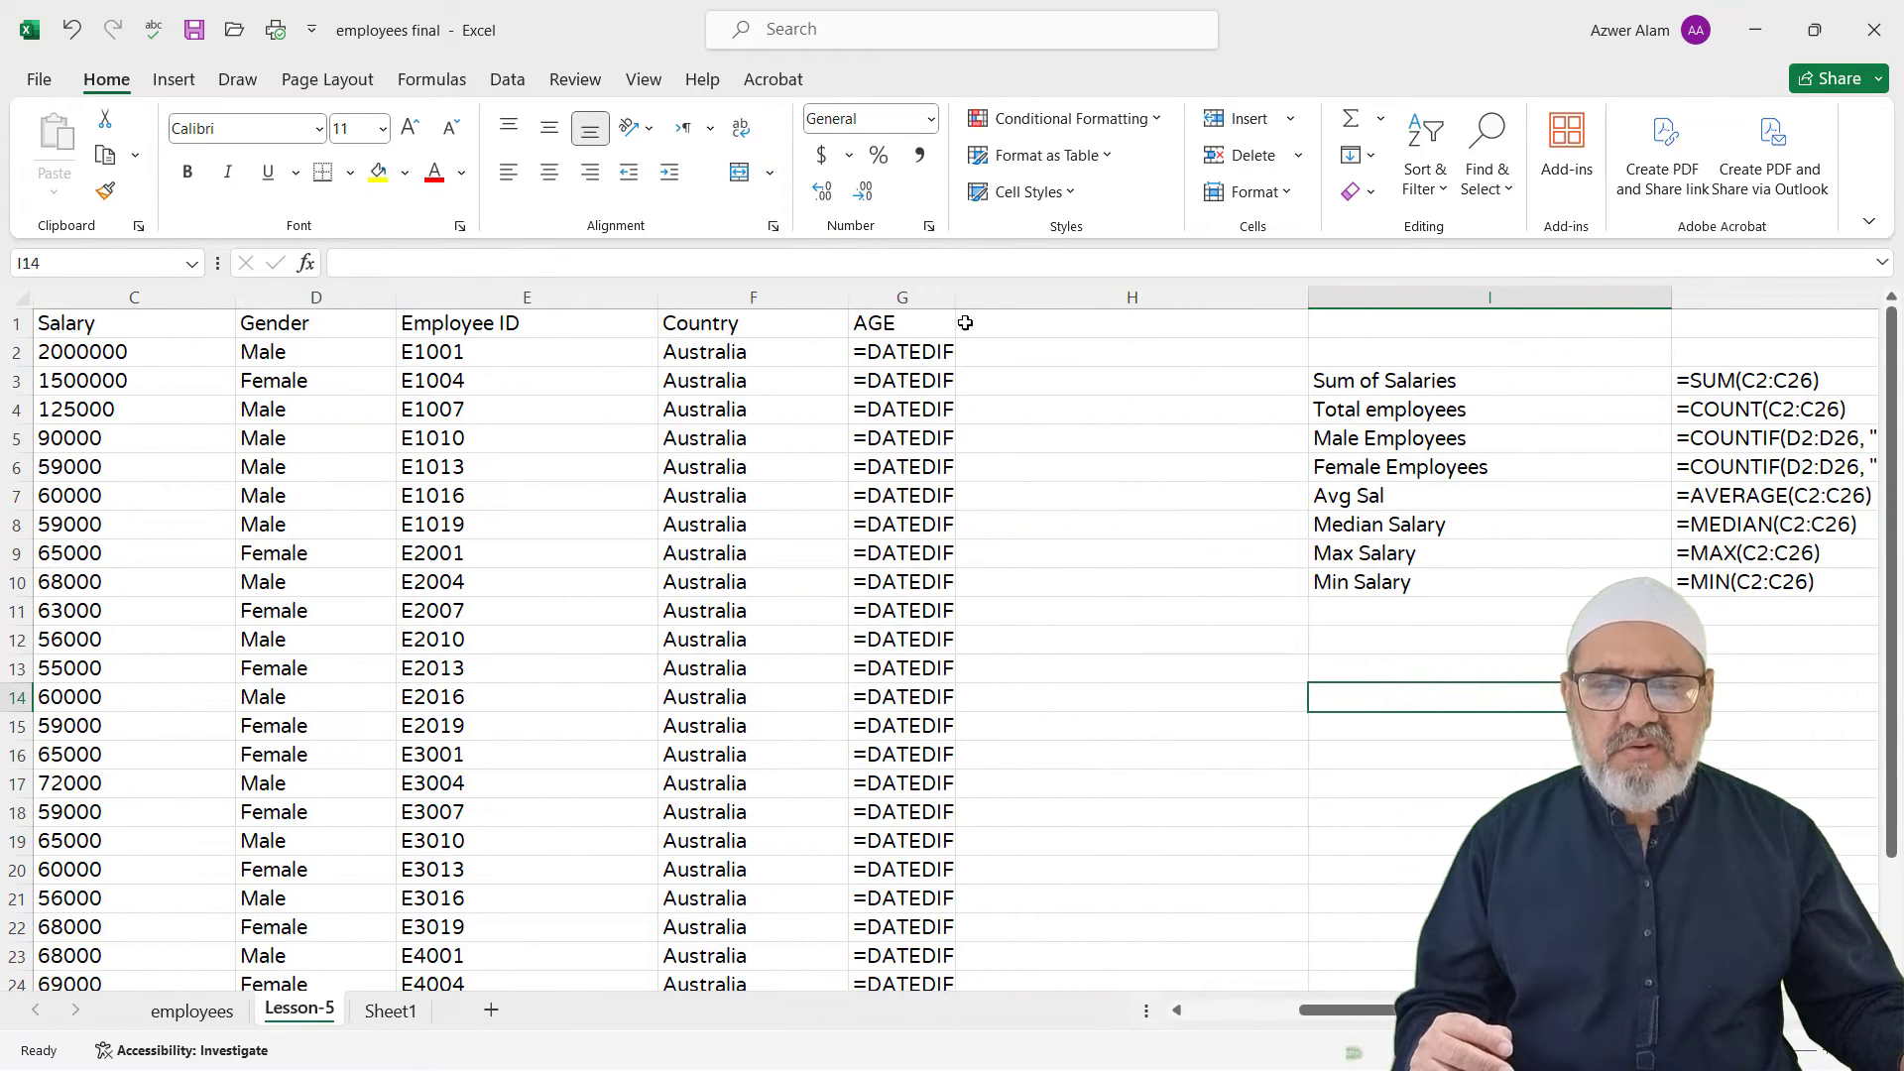
left_click_drag(956, 298, 1163, 297)
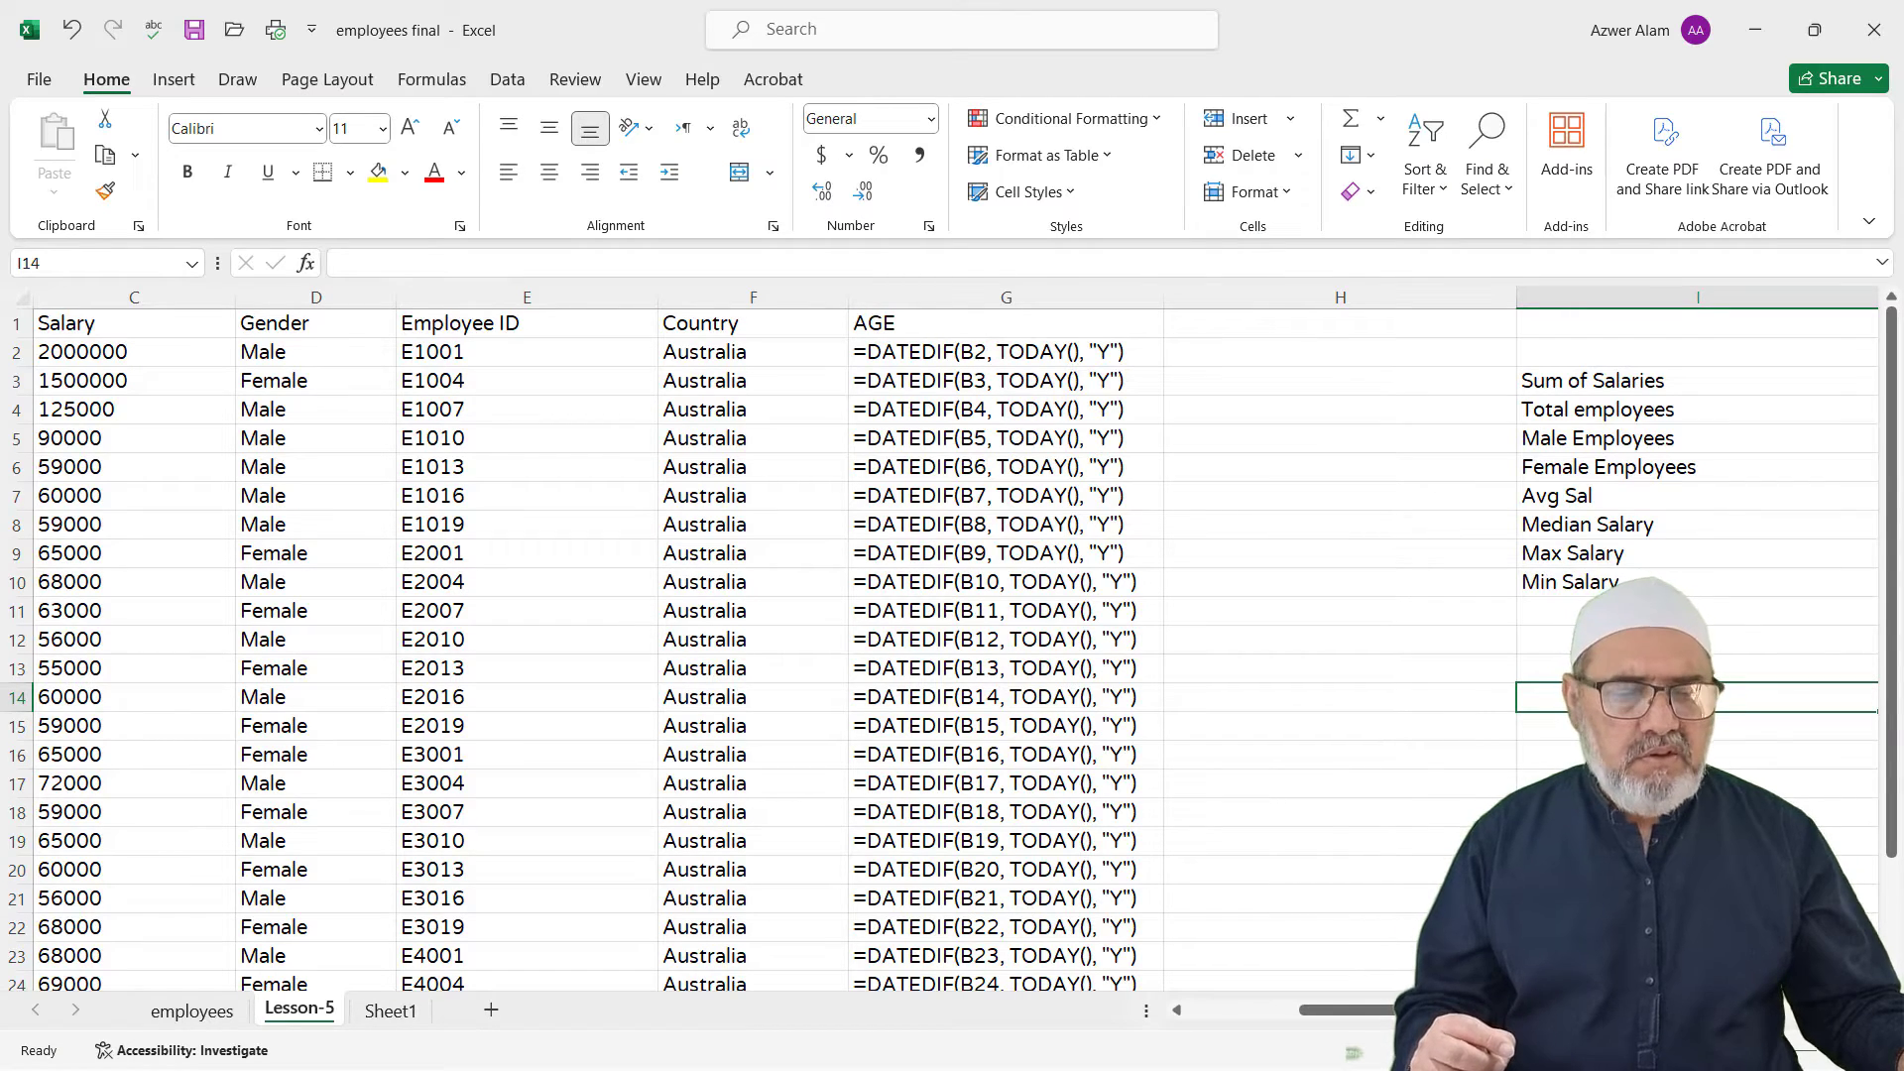
Step: Narrow column I, which holds the salary summary labels, and return to the start of the employee data
left_click_drag(1349, 1009, 1408, 1010)
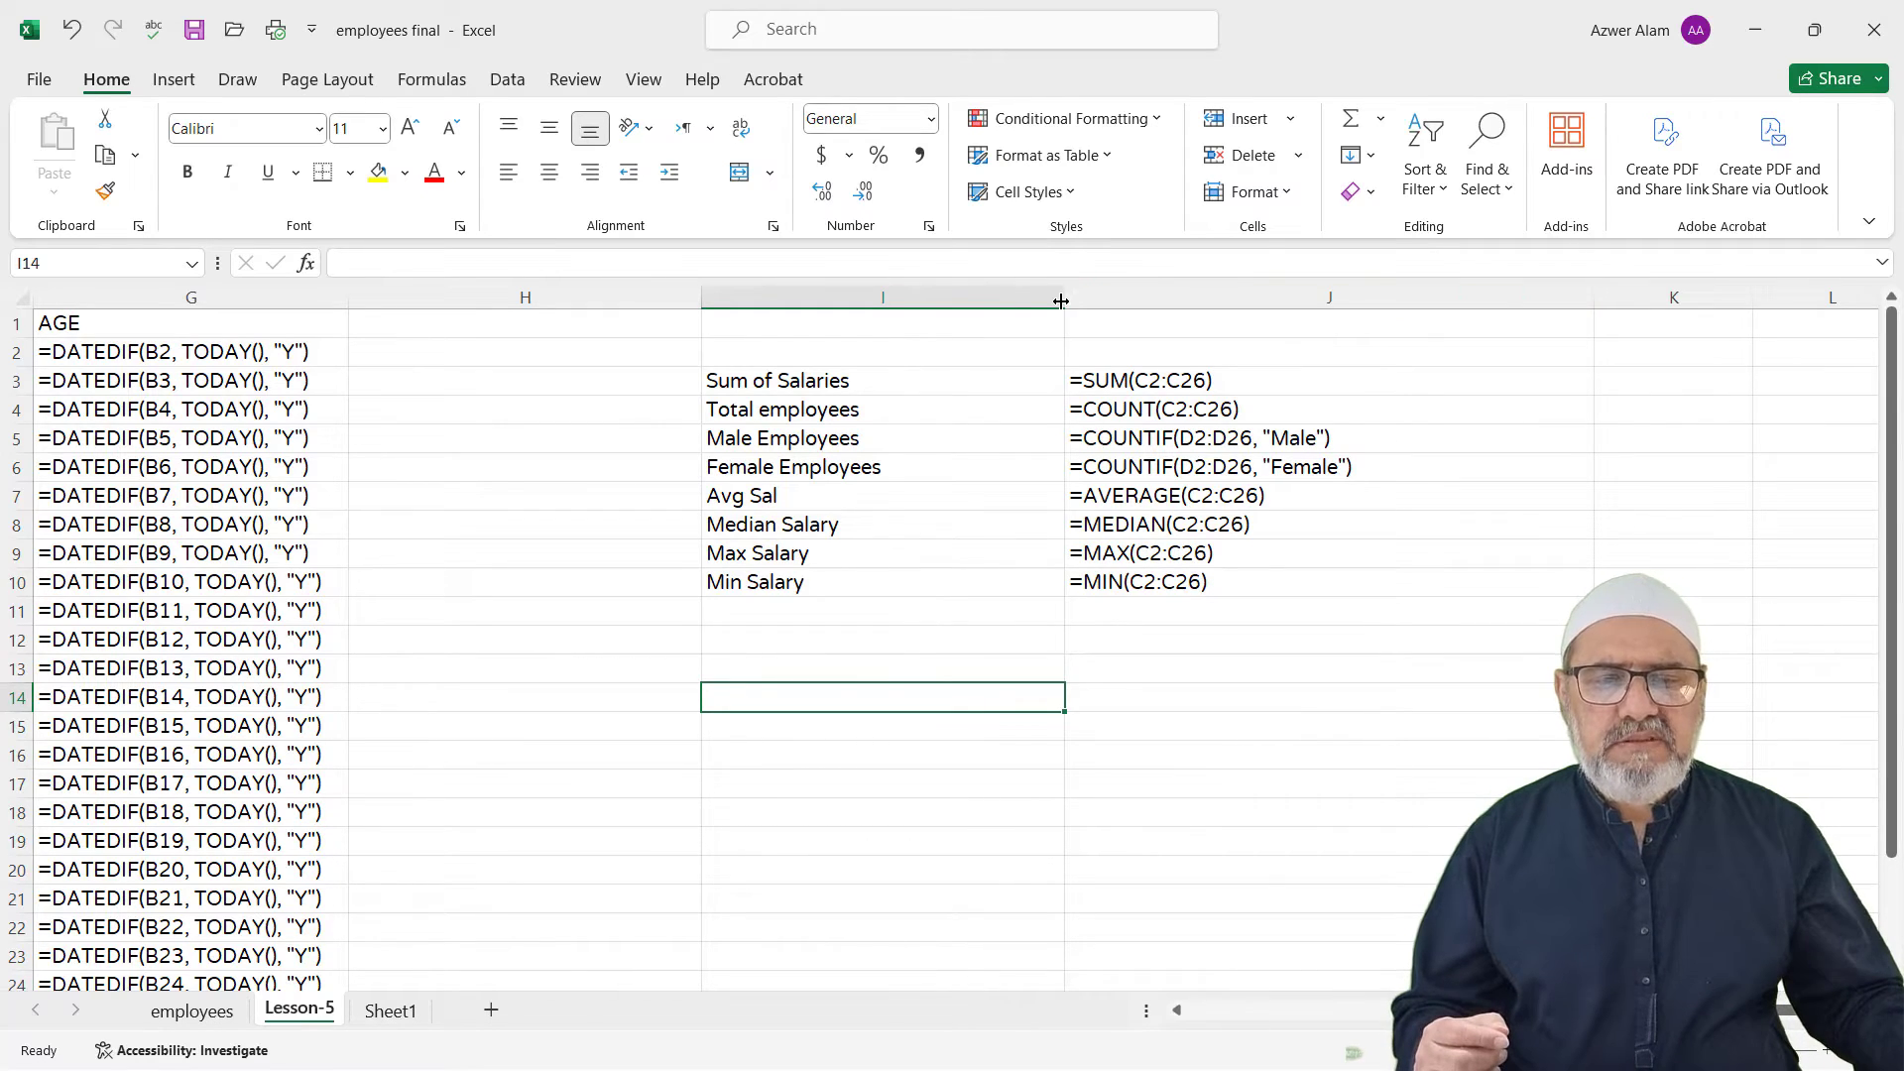
left_click_drag(1064, 302, 1008, 303)
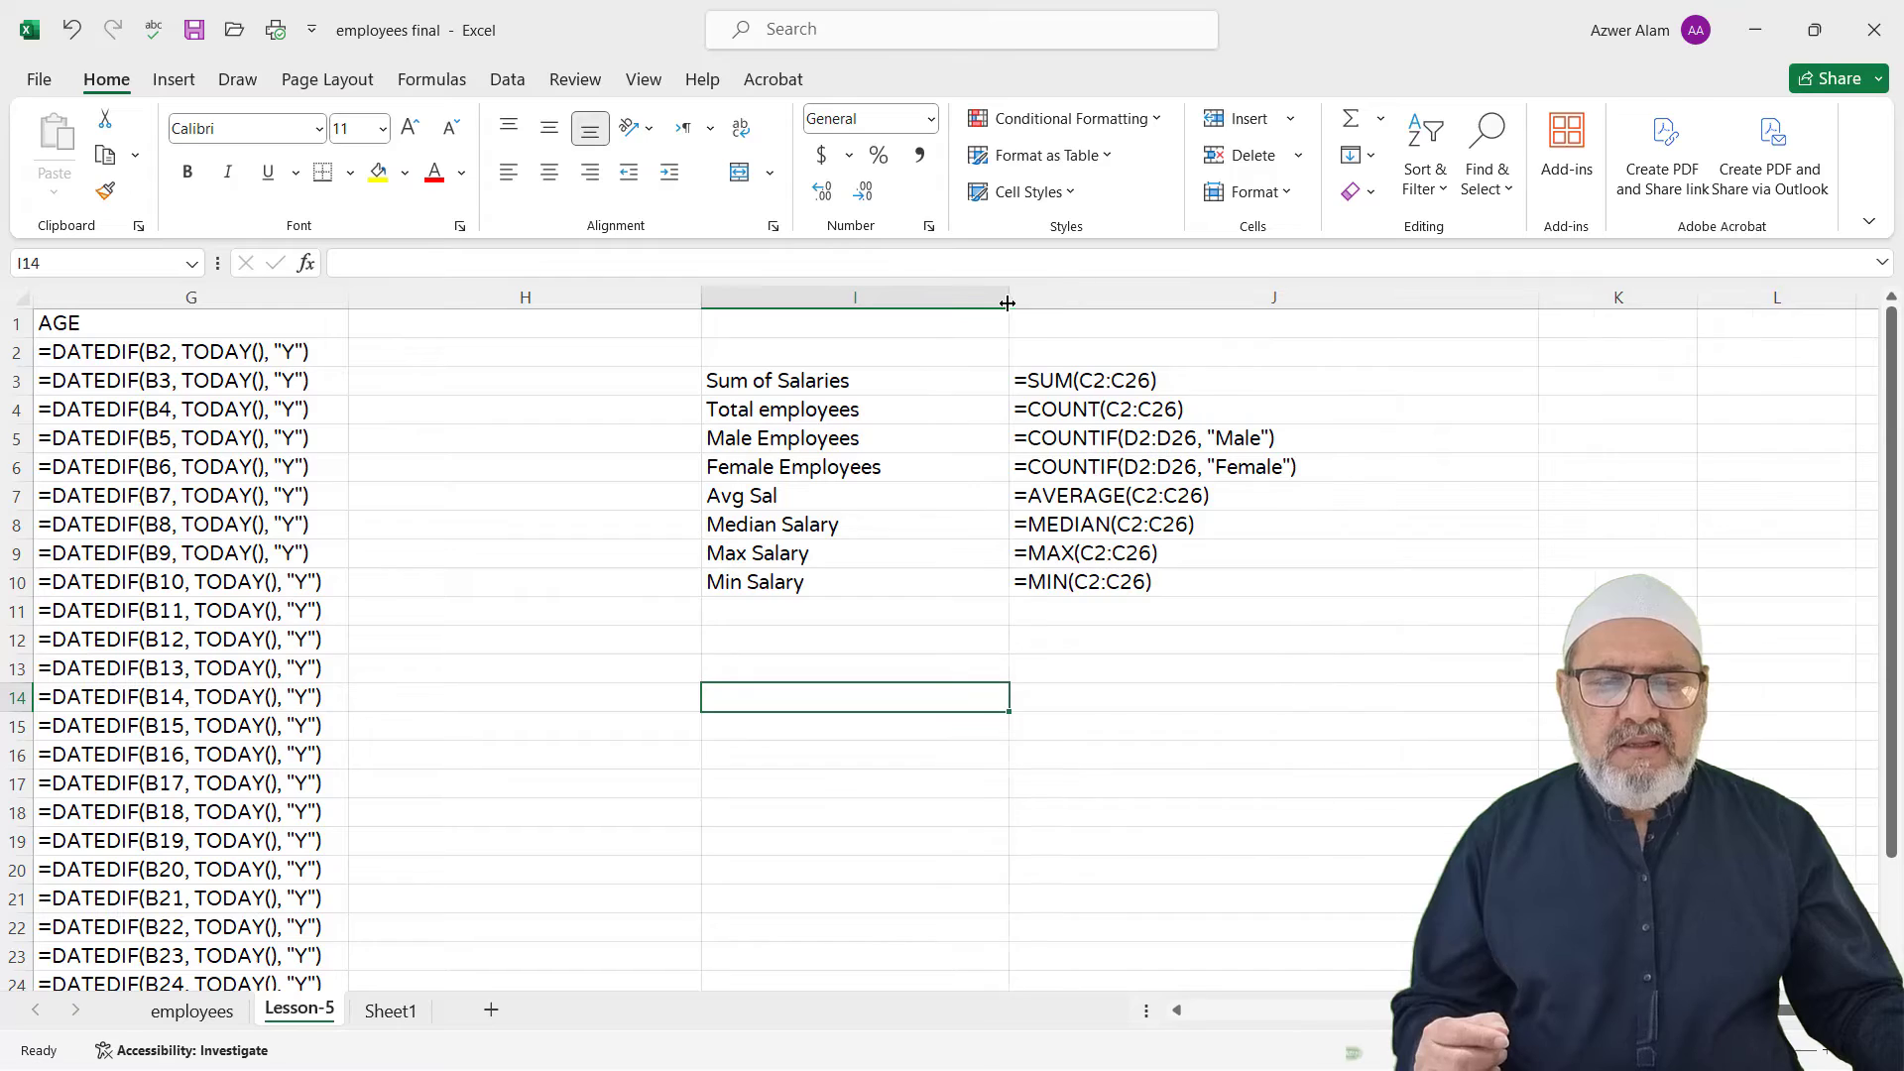
left_click(1177, 1010)
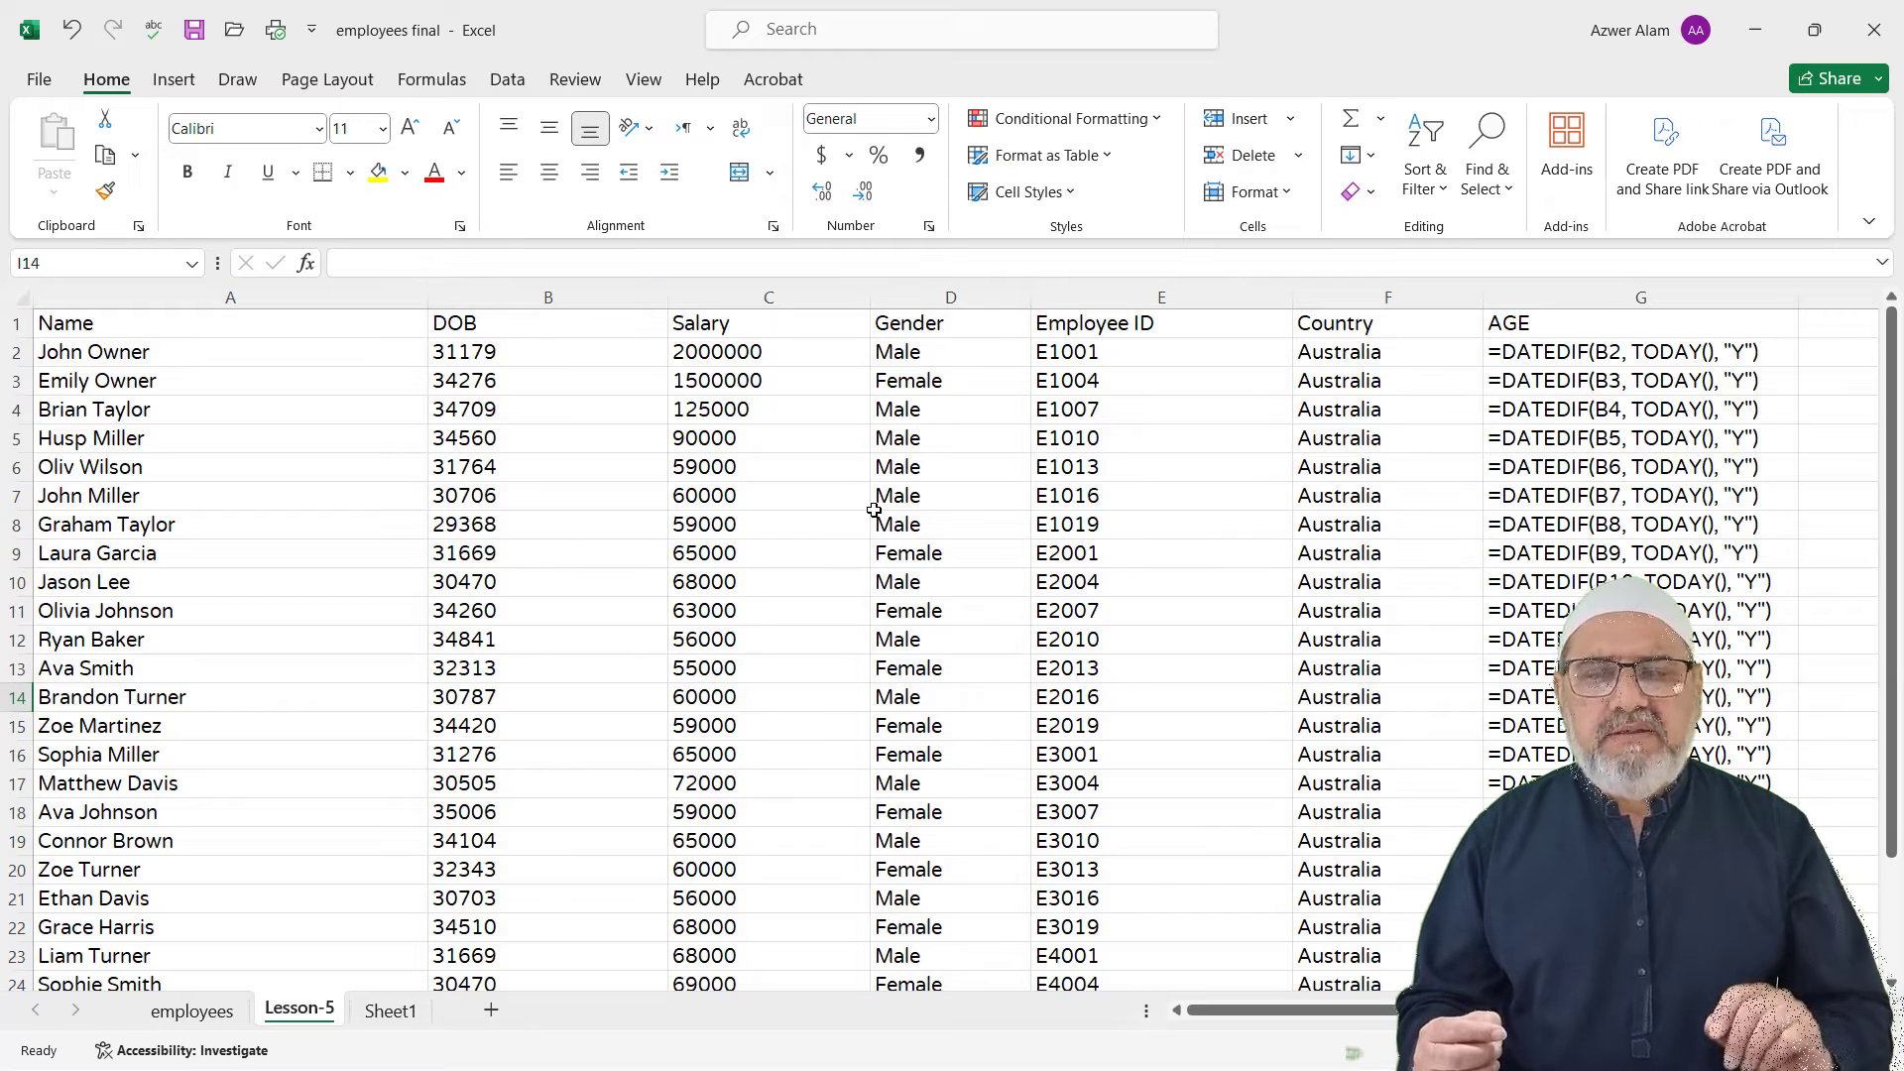
Step: Apply the Short Date format to the DOB cell B2 and replace it with the Number format
left_click(494, 354)
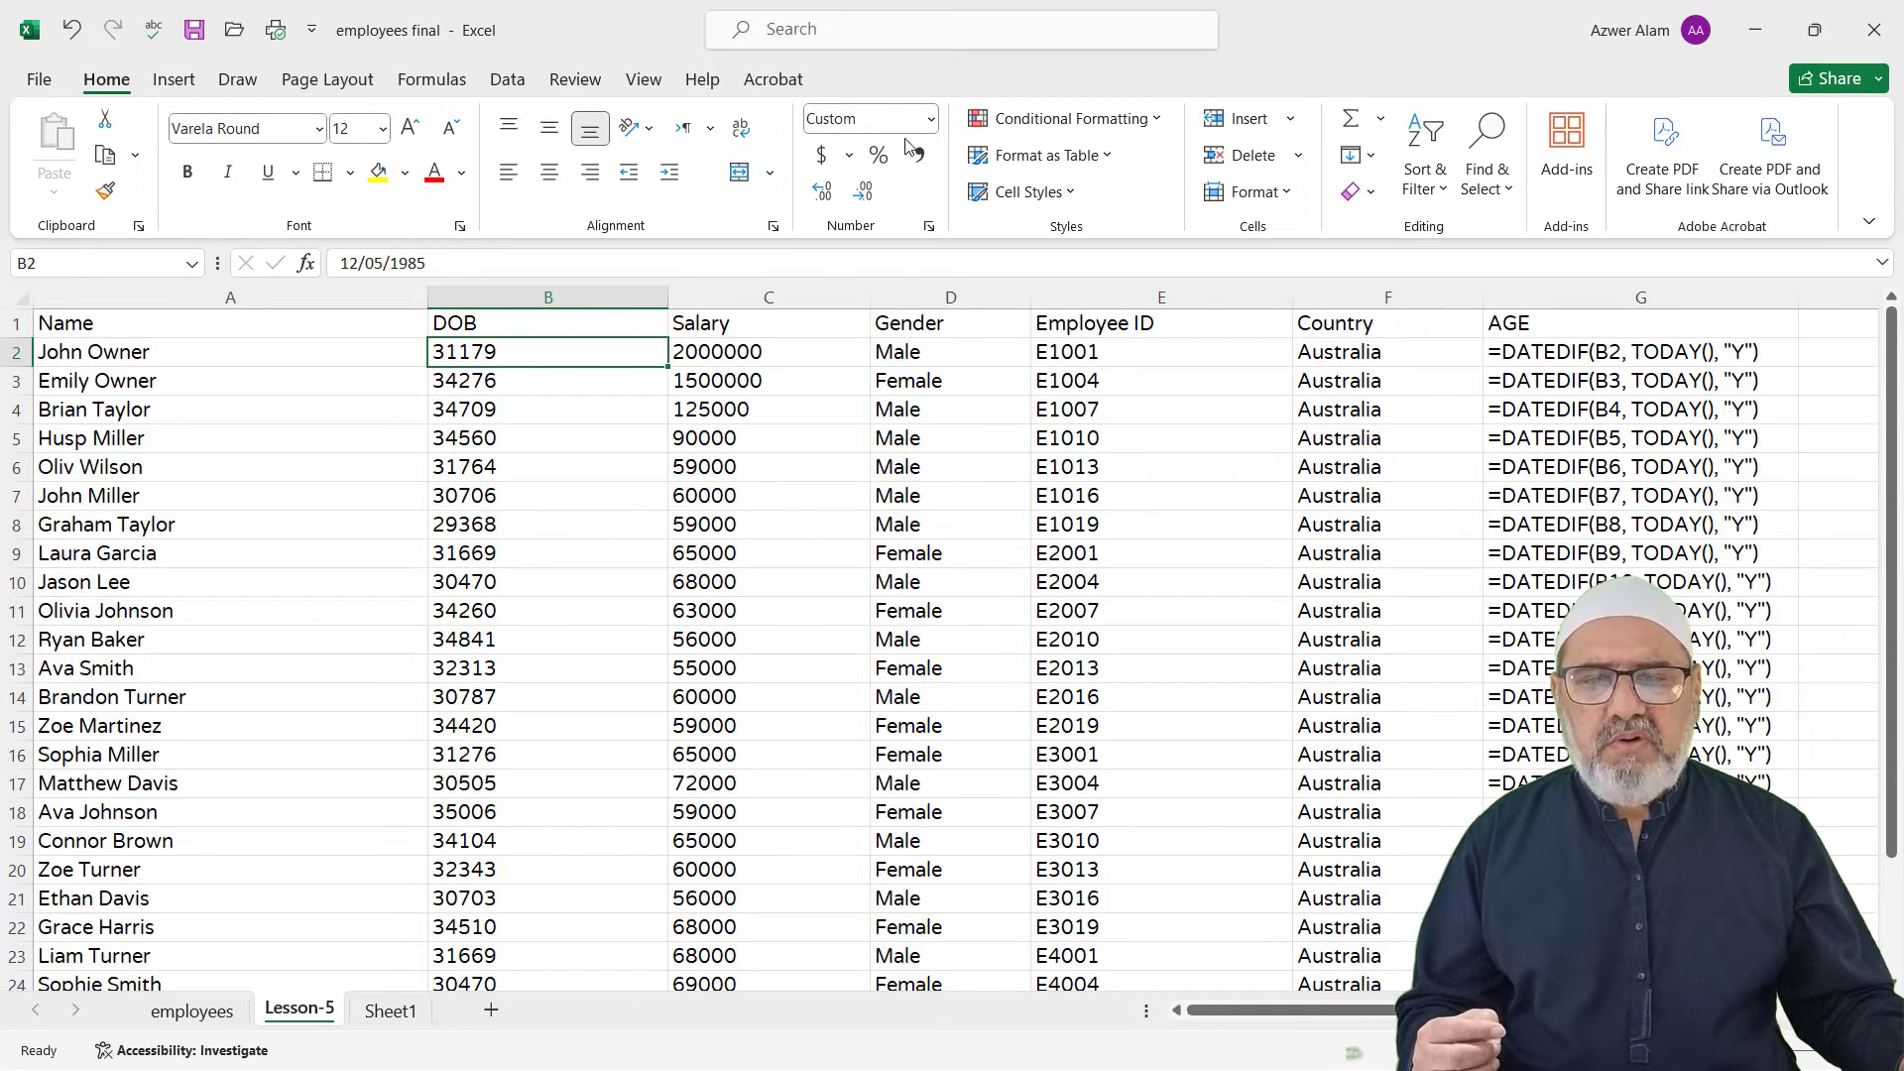
left_click(933, 120)
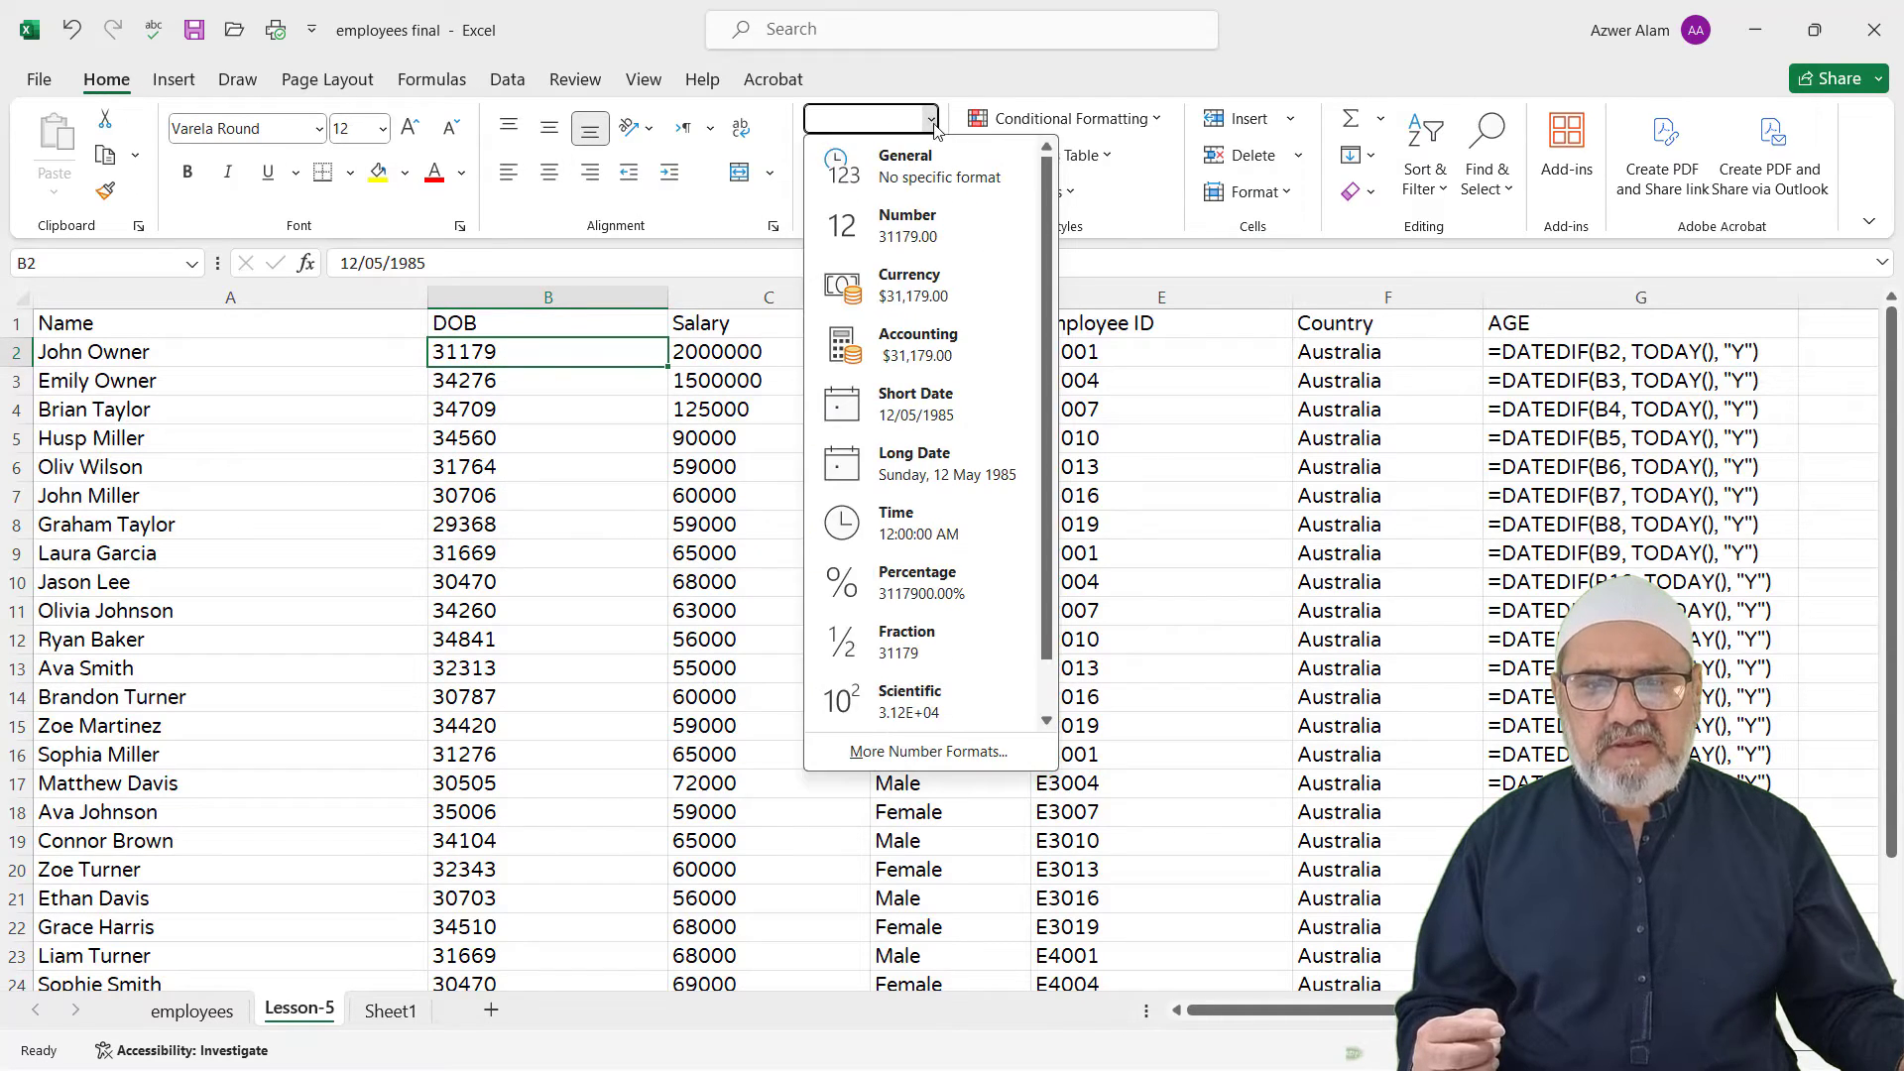
left_click(906, 416)
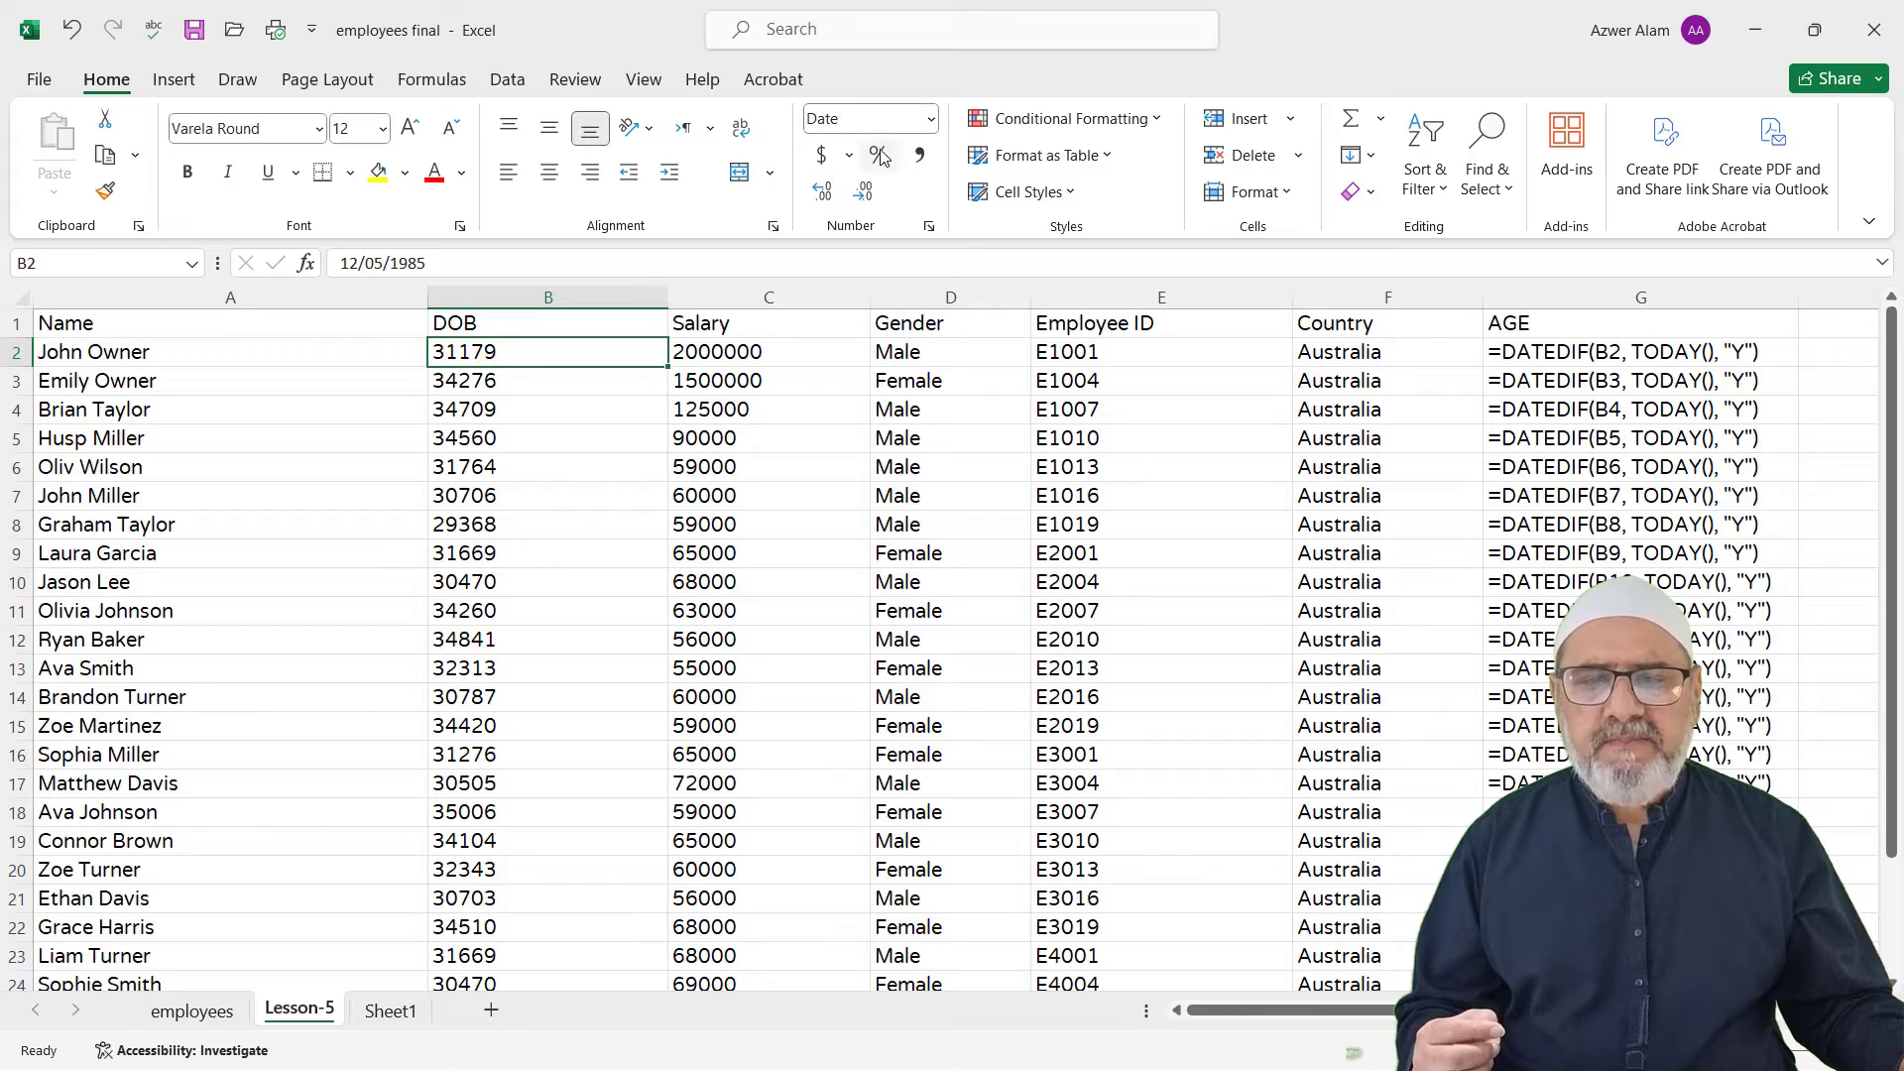
left_click(931, 119)
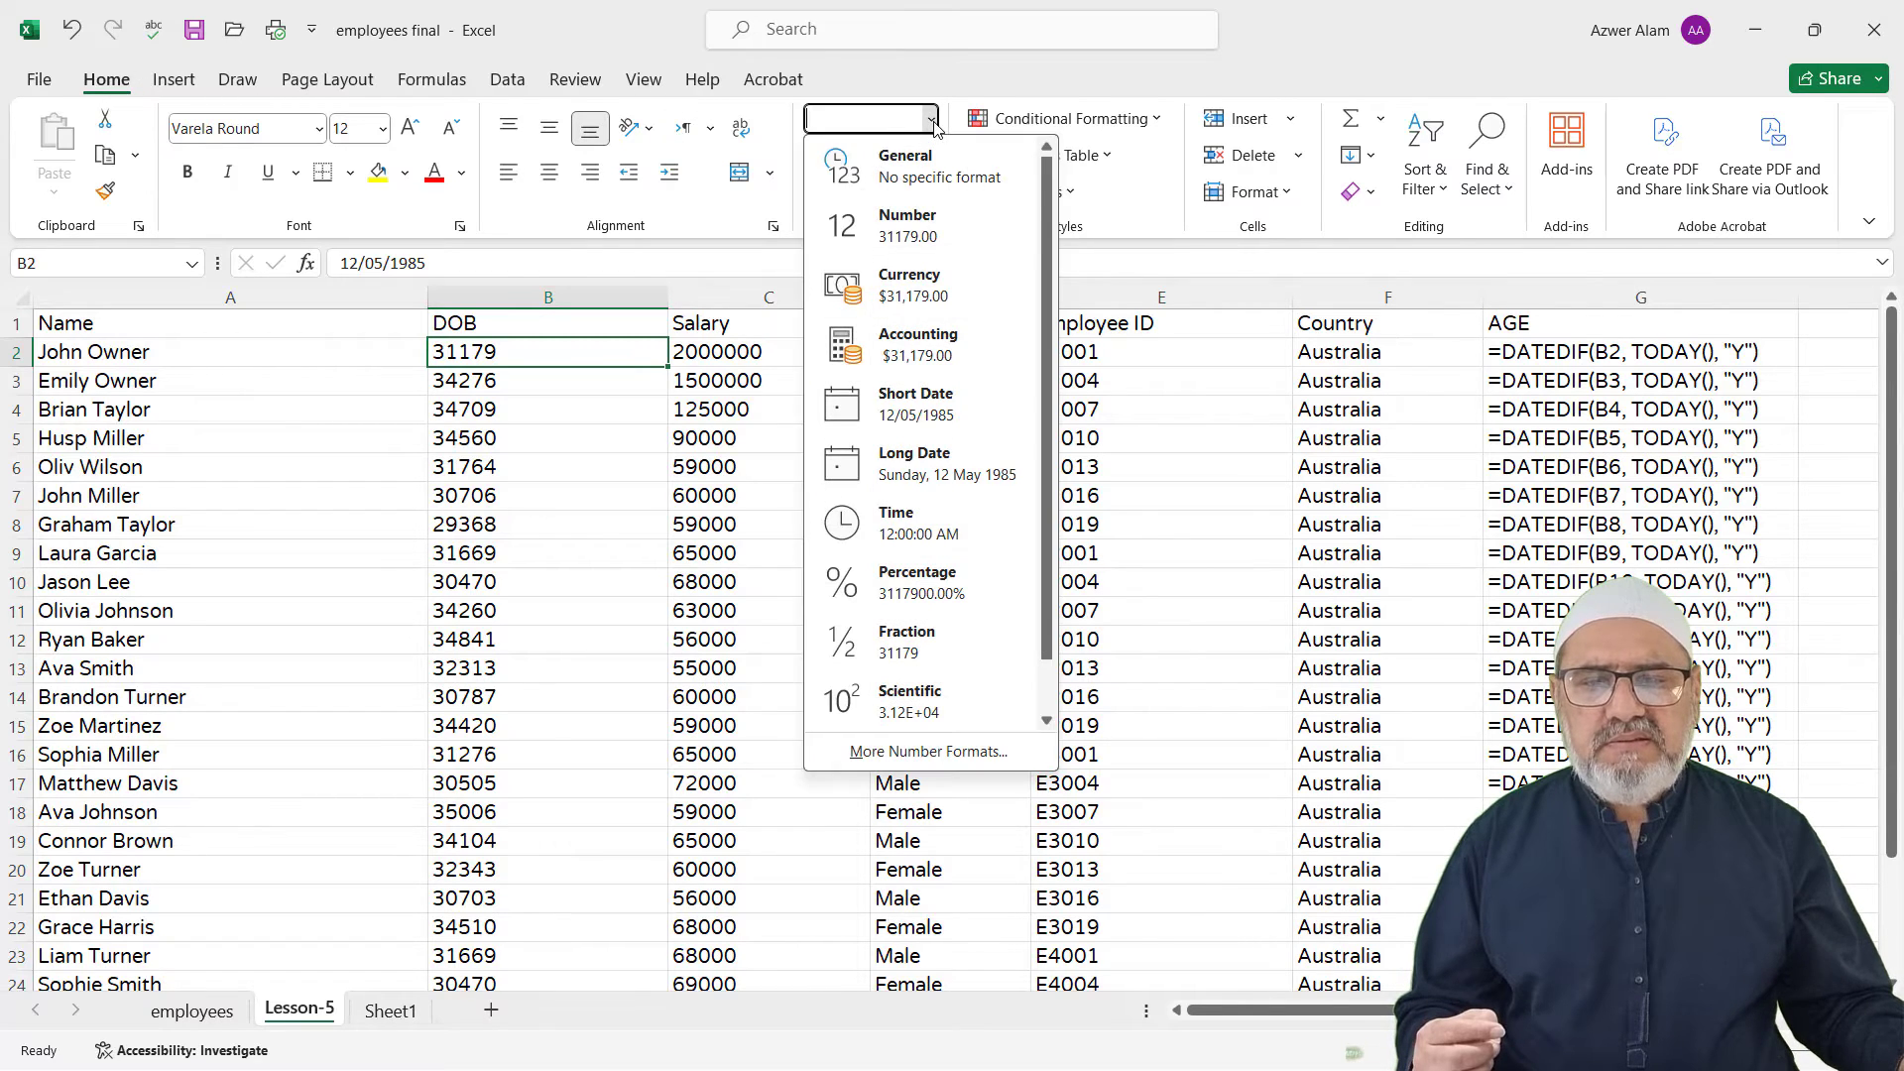
left_click(886, 220)
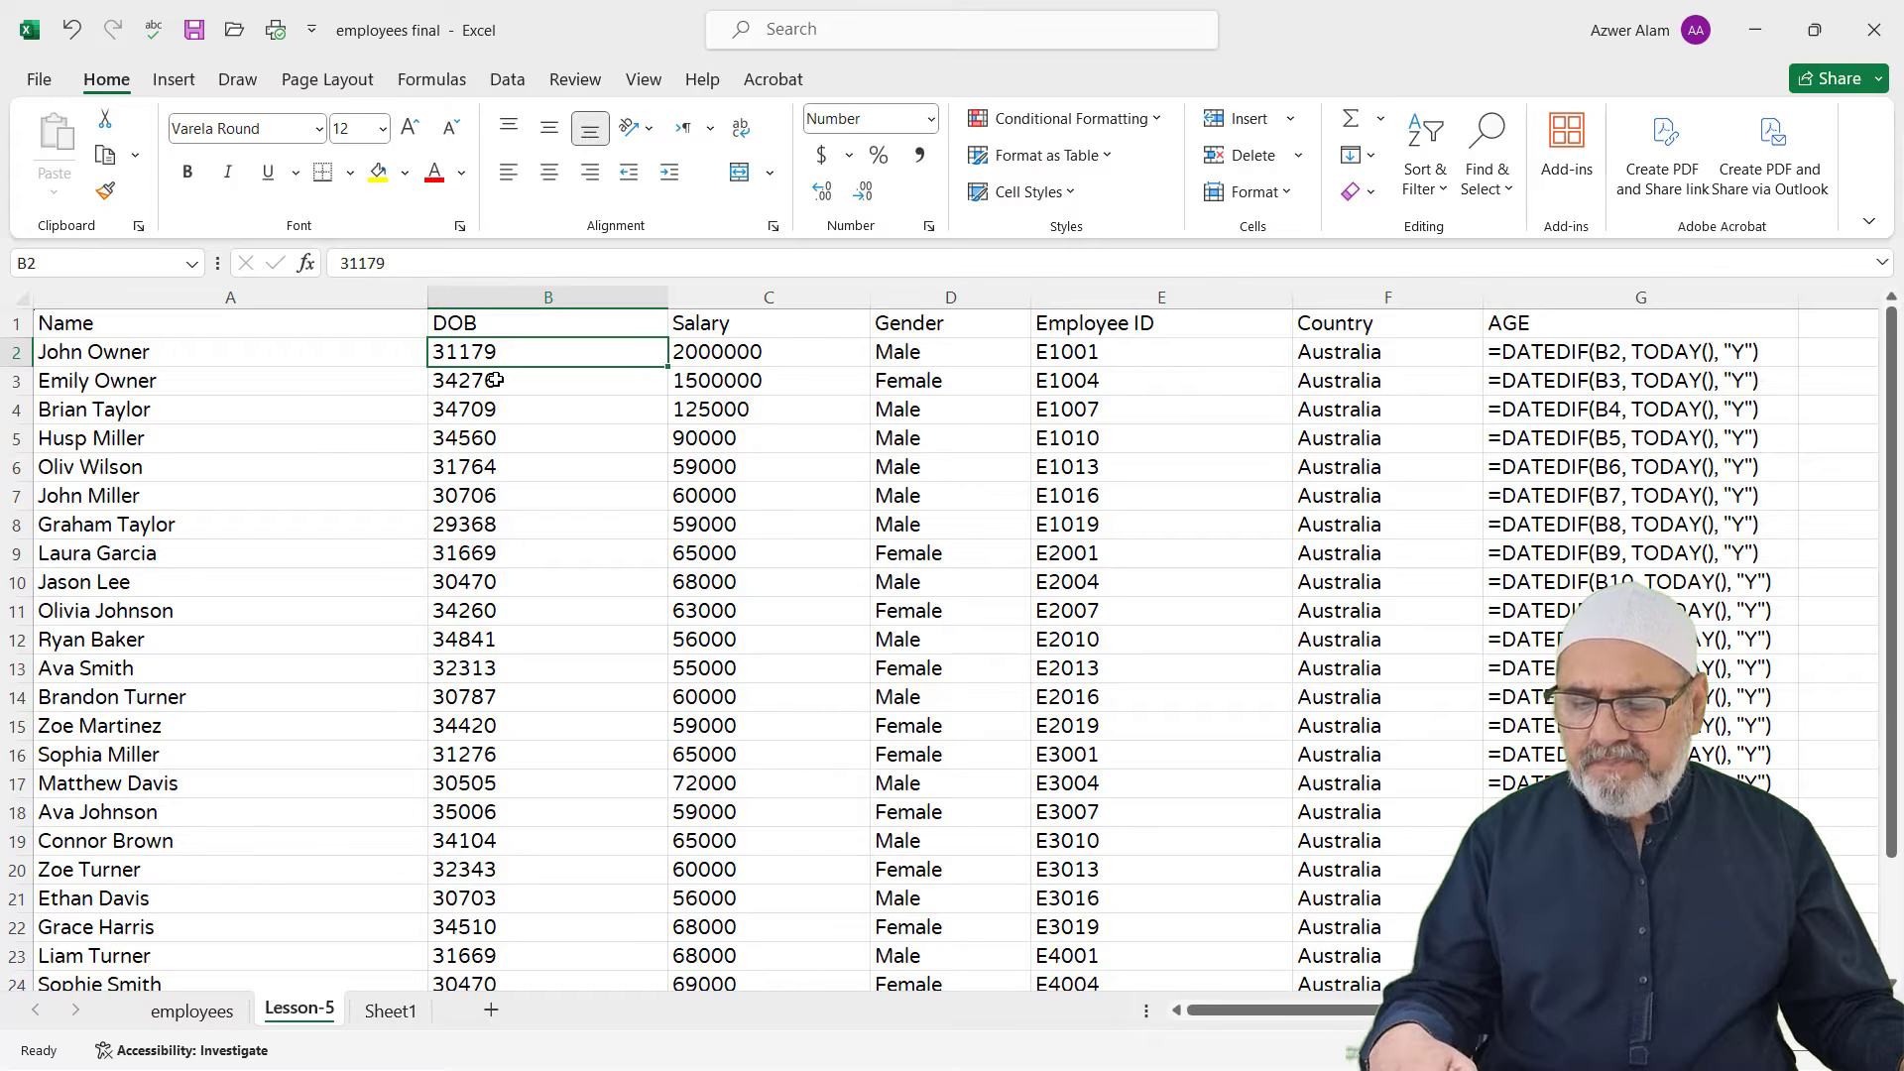
Step: Switch the sheet back from formulas to calculated results and widen column I to fit the salary summary labels
key("ctrl+grave")
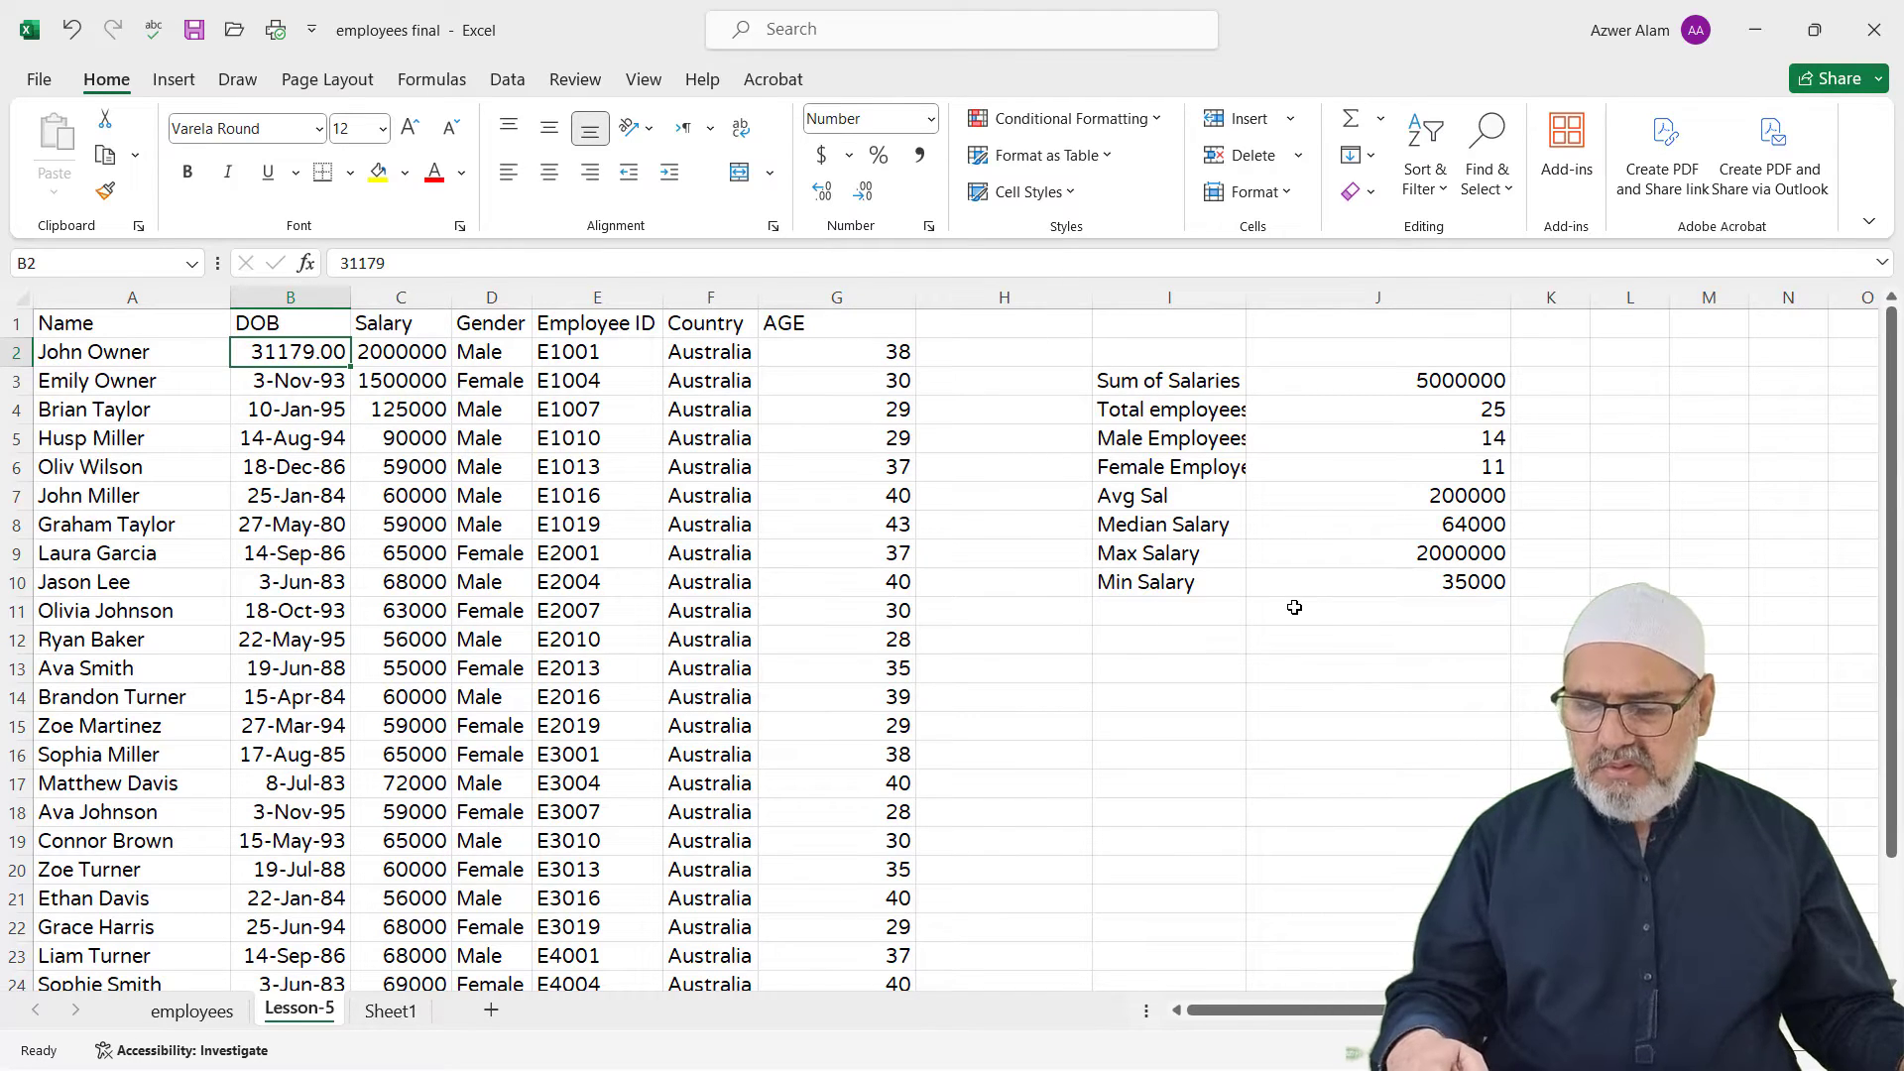
key("ctrl+grave")
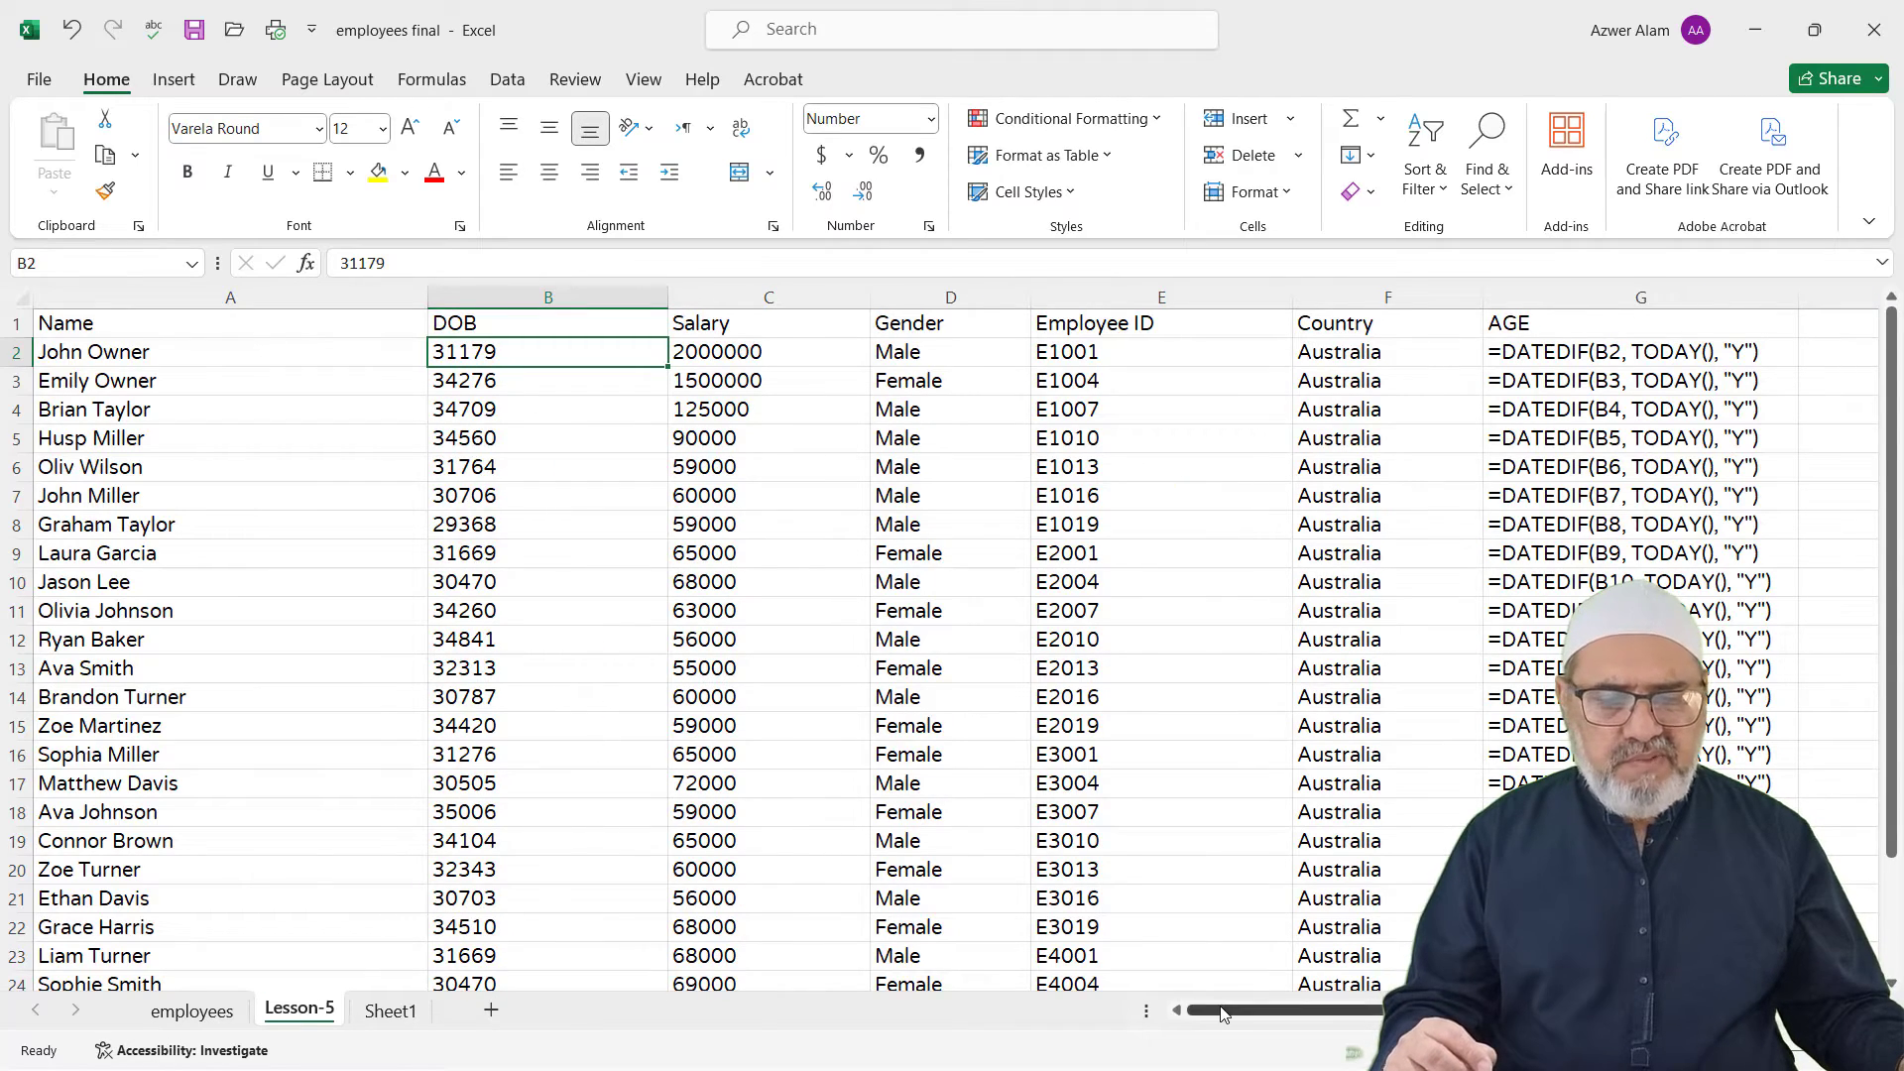
left_click_drag(1228, 1010, 995, 1007)
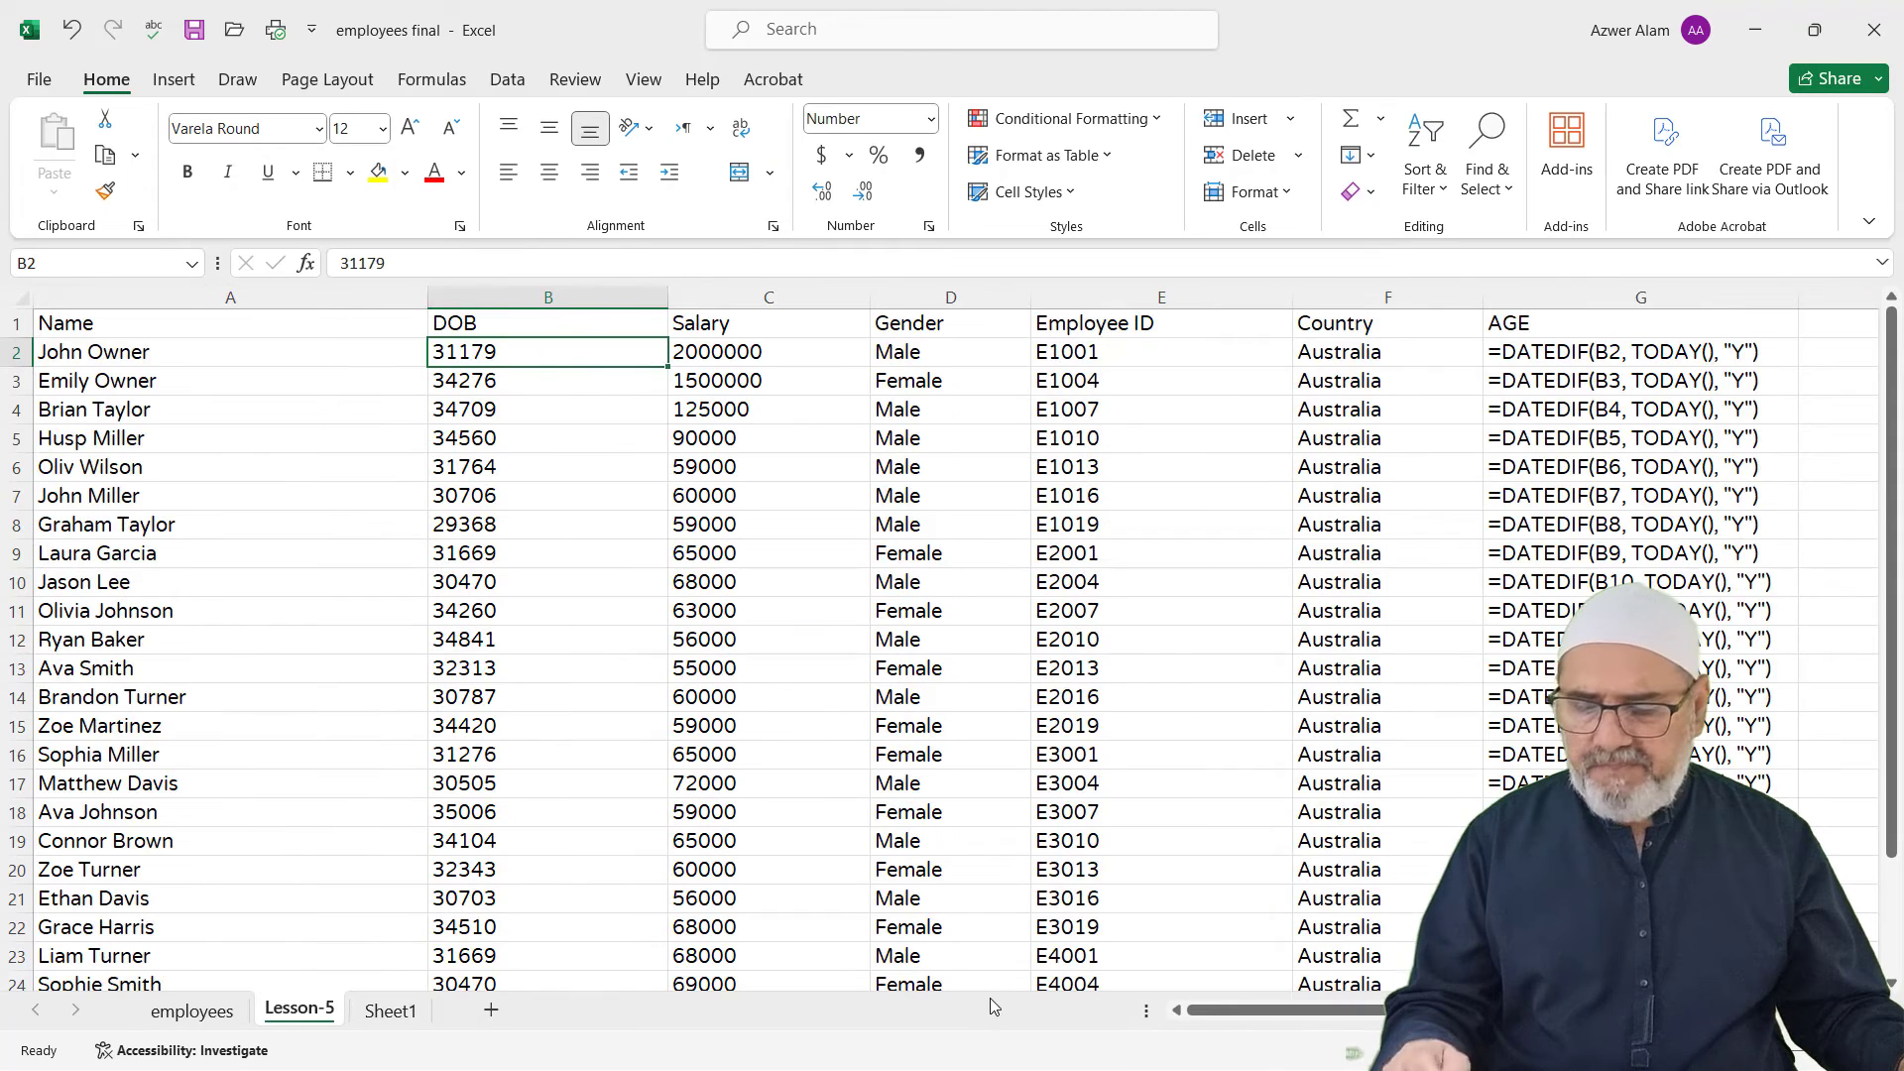
key("ctrl+grave")
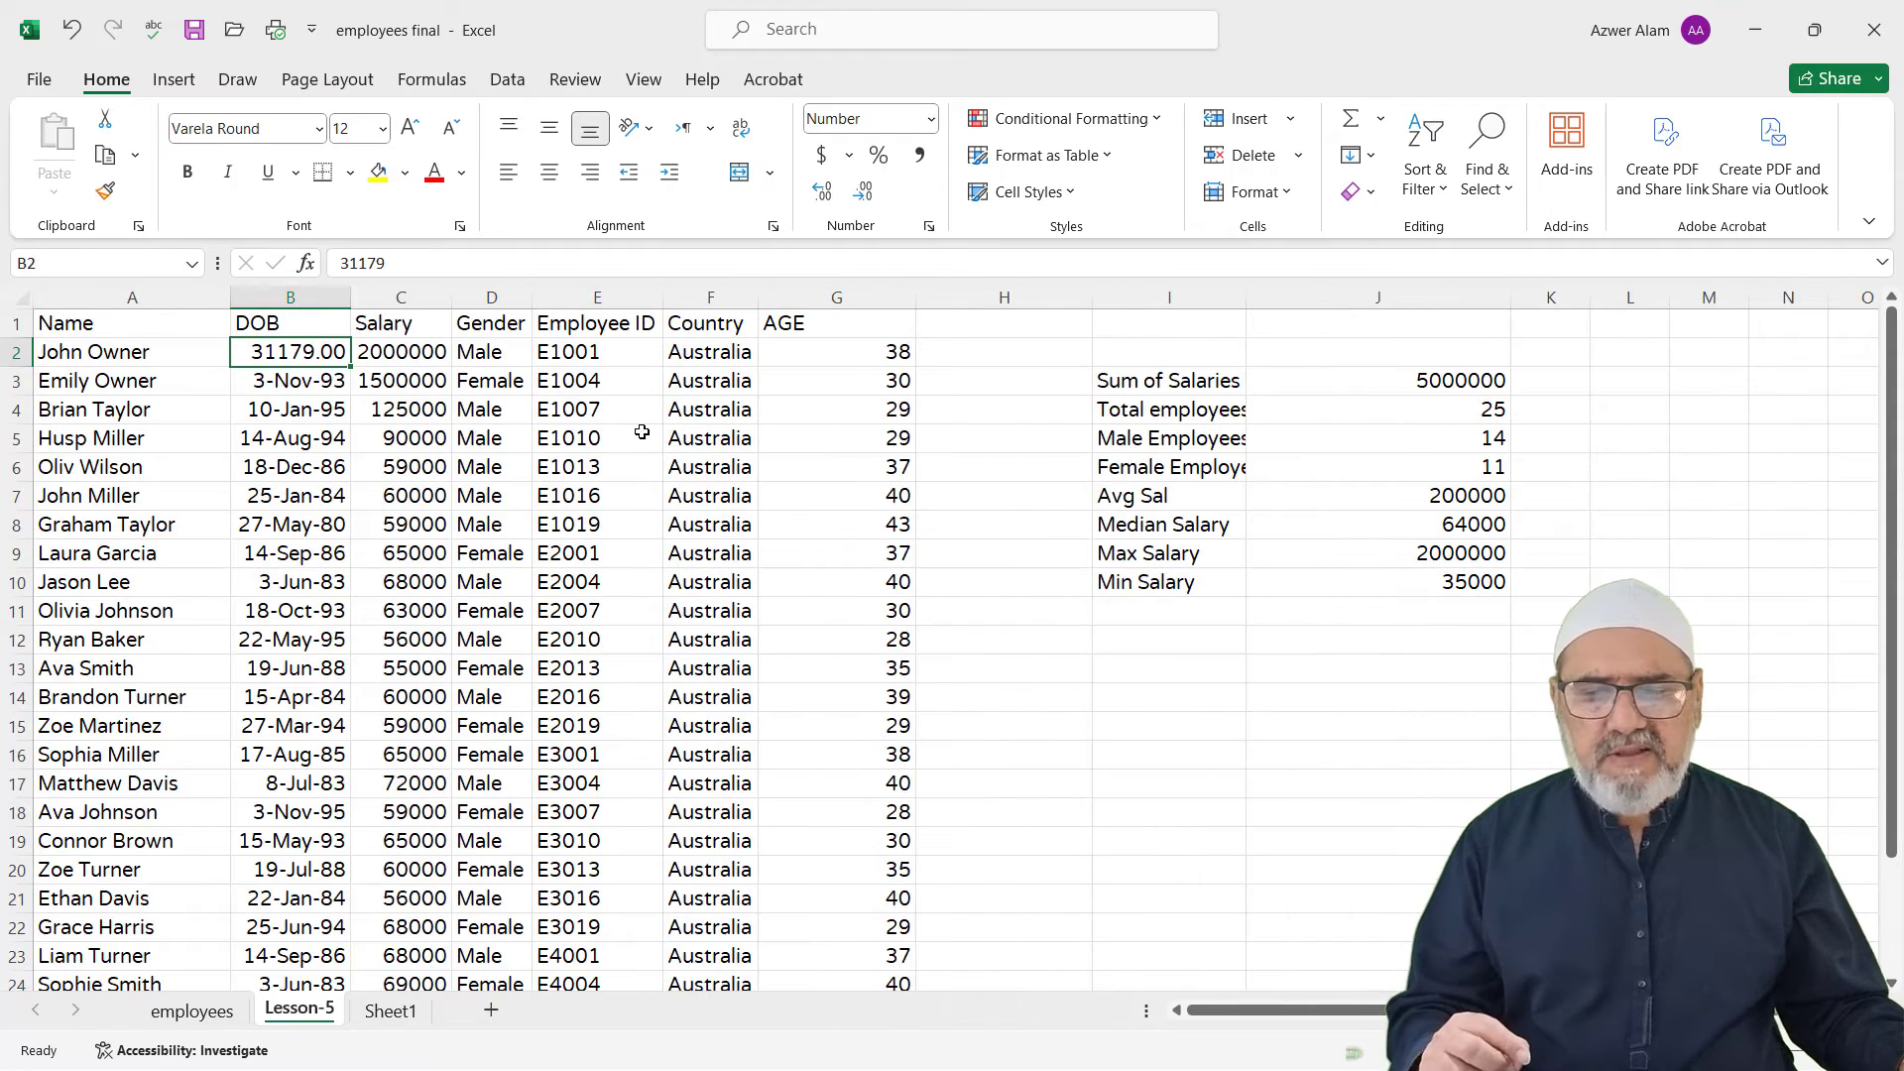
left_click_drag(1248, 293, 1317, 294)
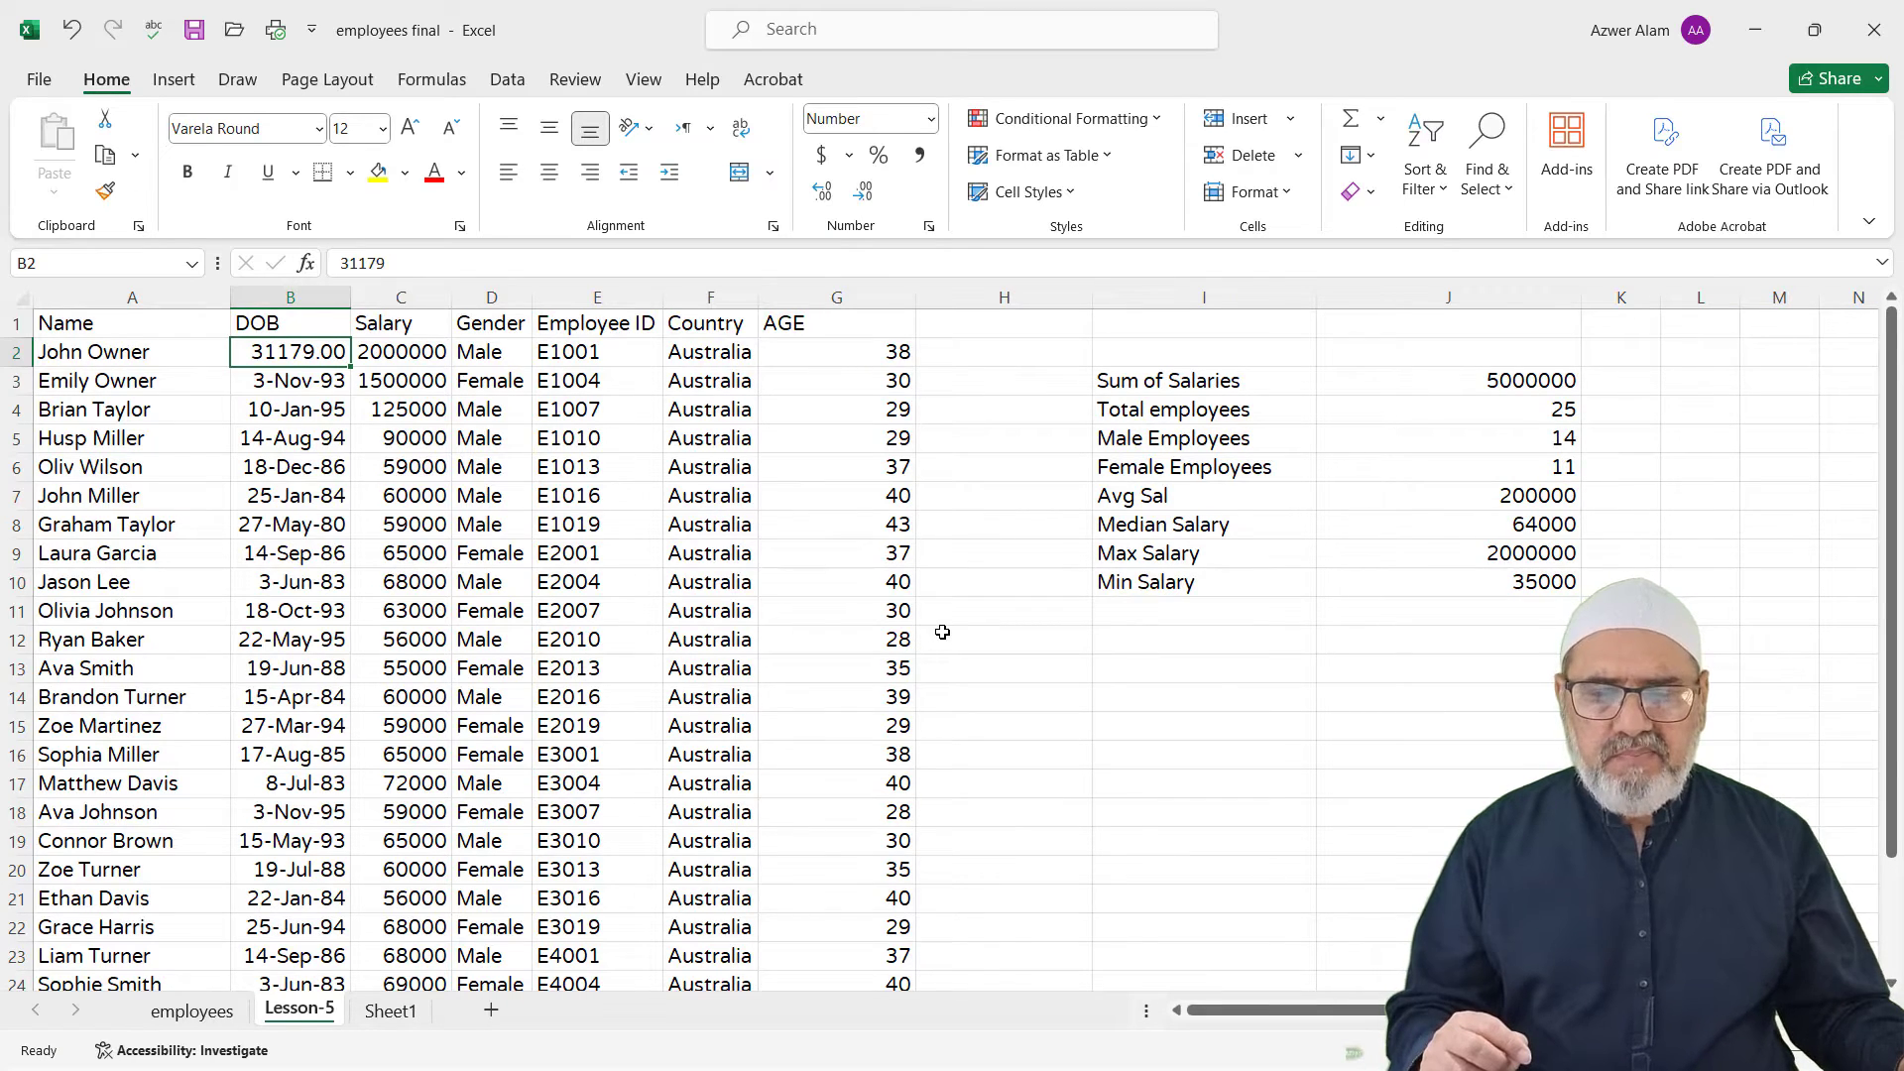
Step: Examine the Ready, Enter and Edit cell modes using the empty cells A29, B29 and C29 below the employee data
scroll(942, 632, "down", 4)
scroll(939, 632, "up", 2)
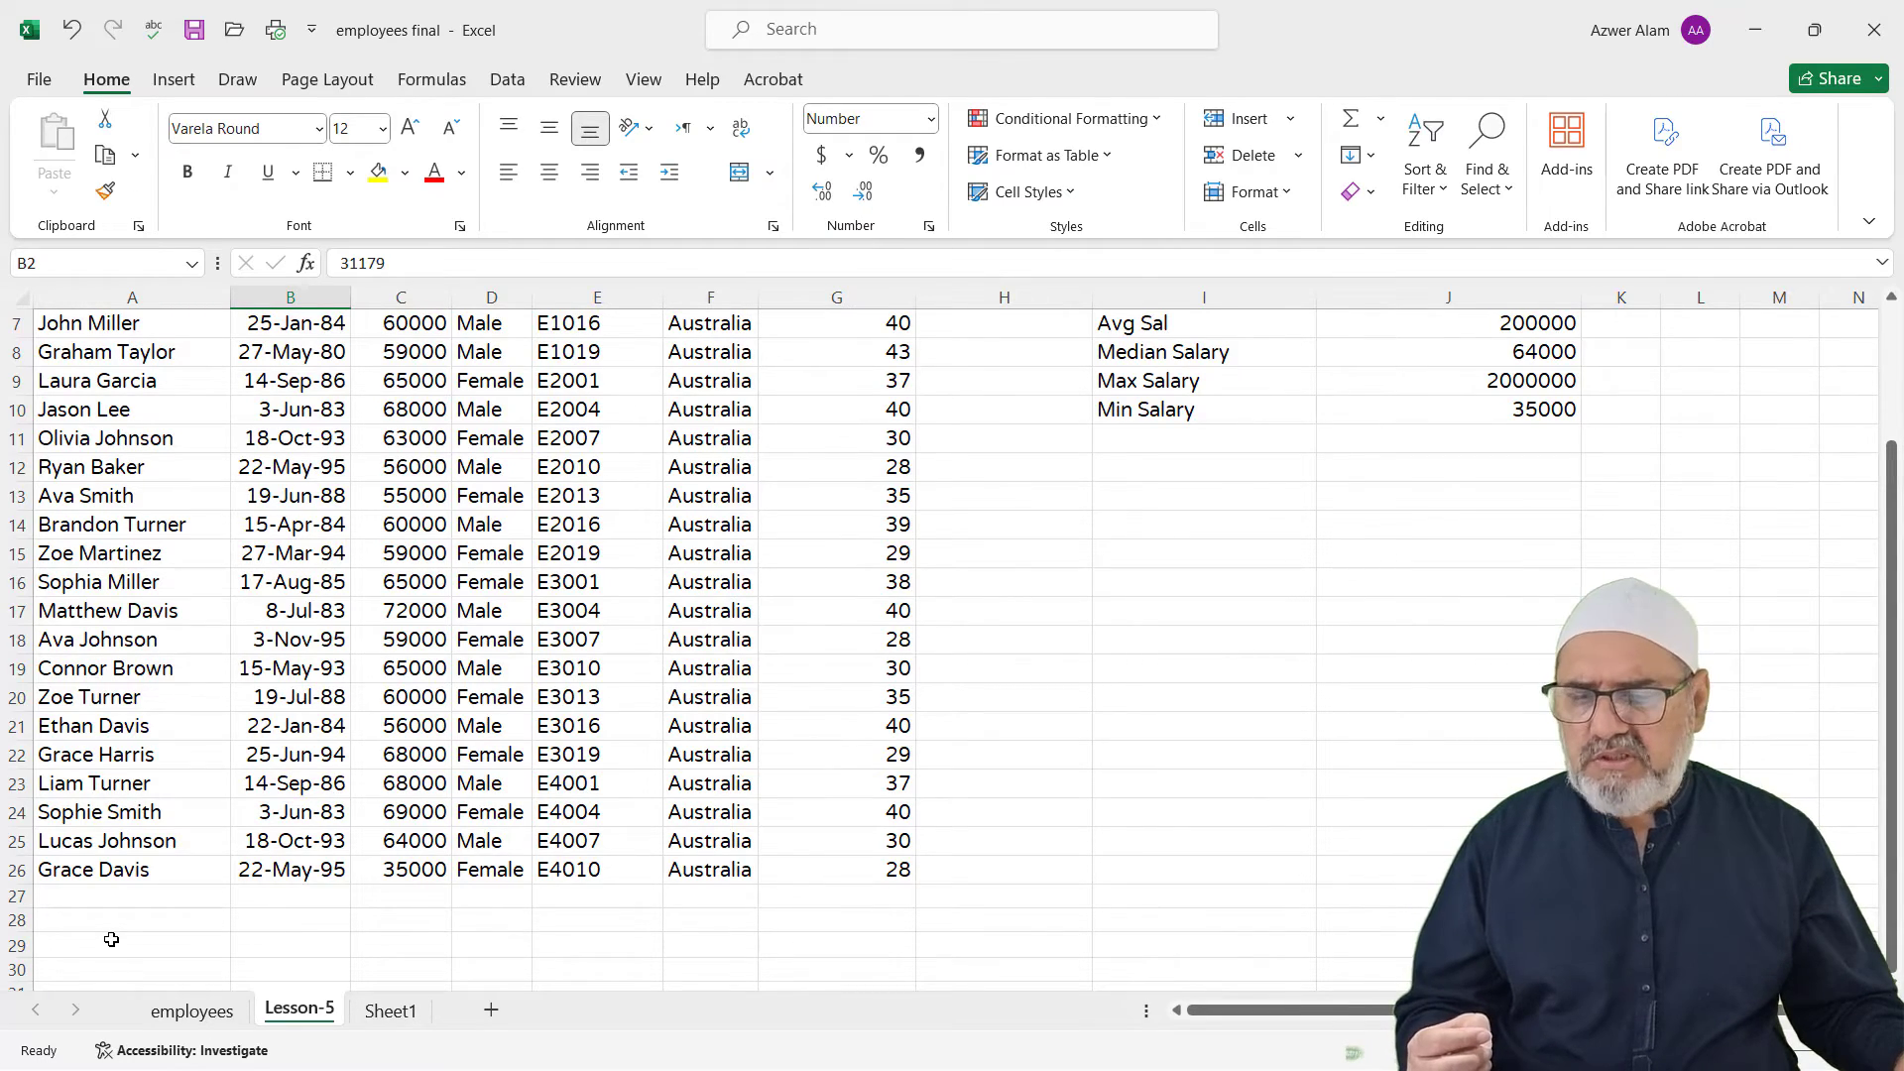
left_click(111, 940)
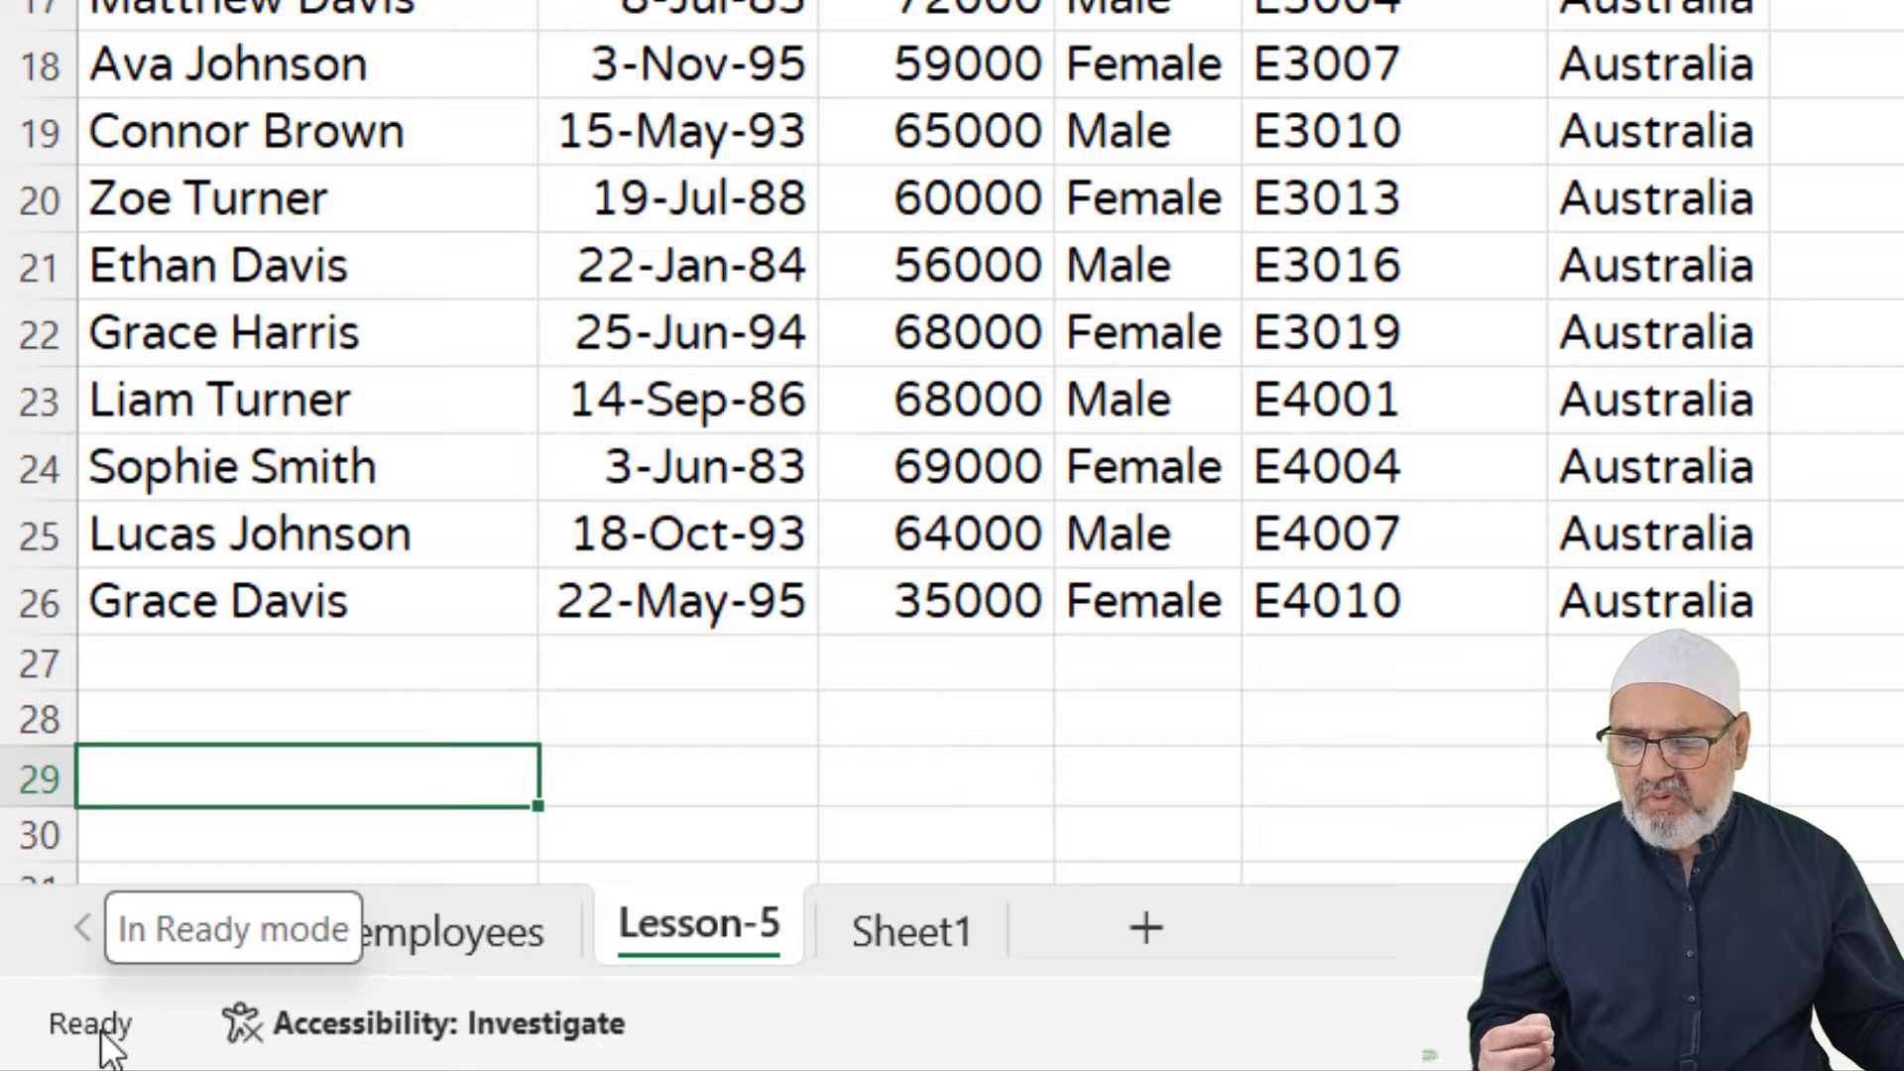
double_click(176, 781)
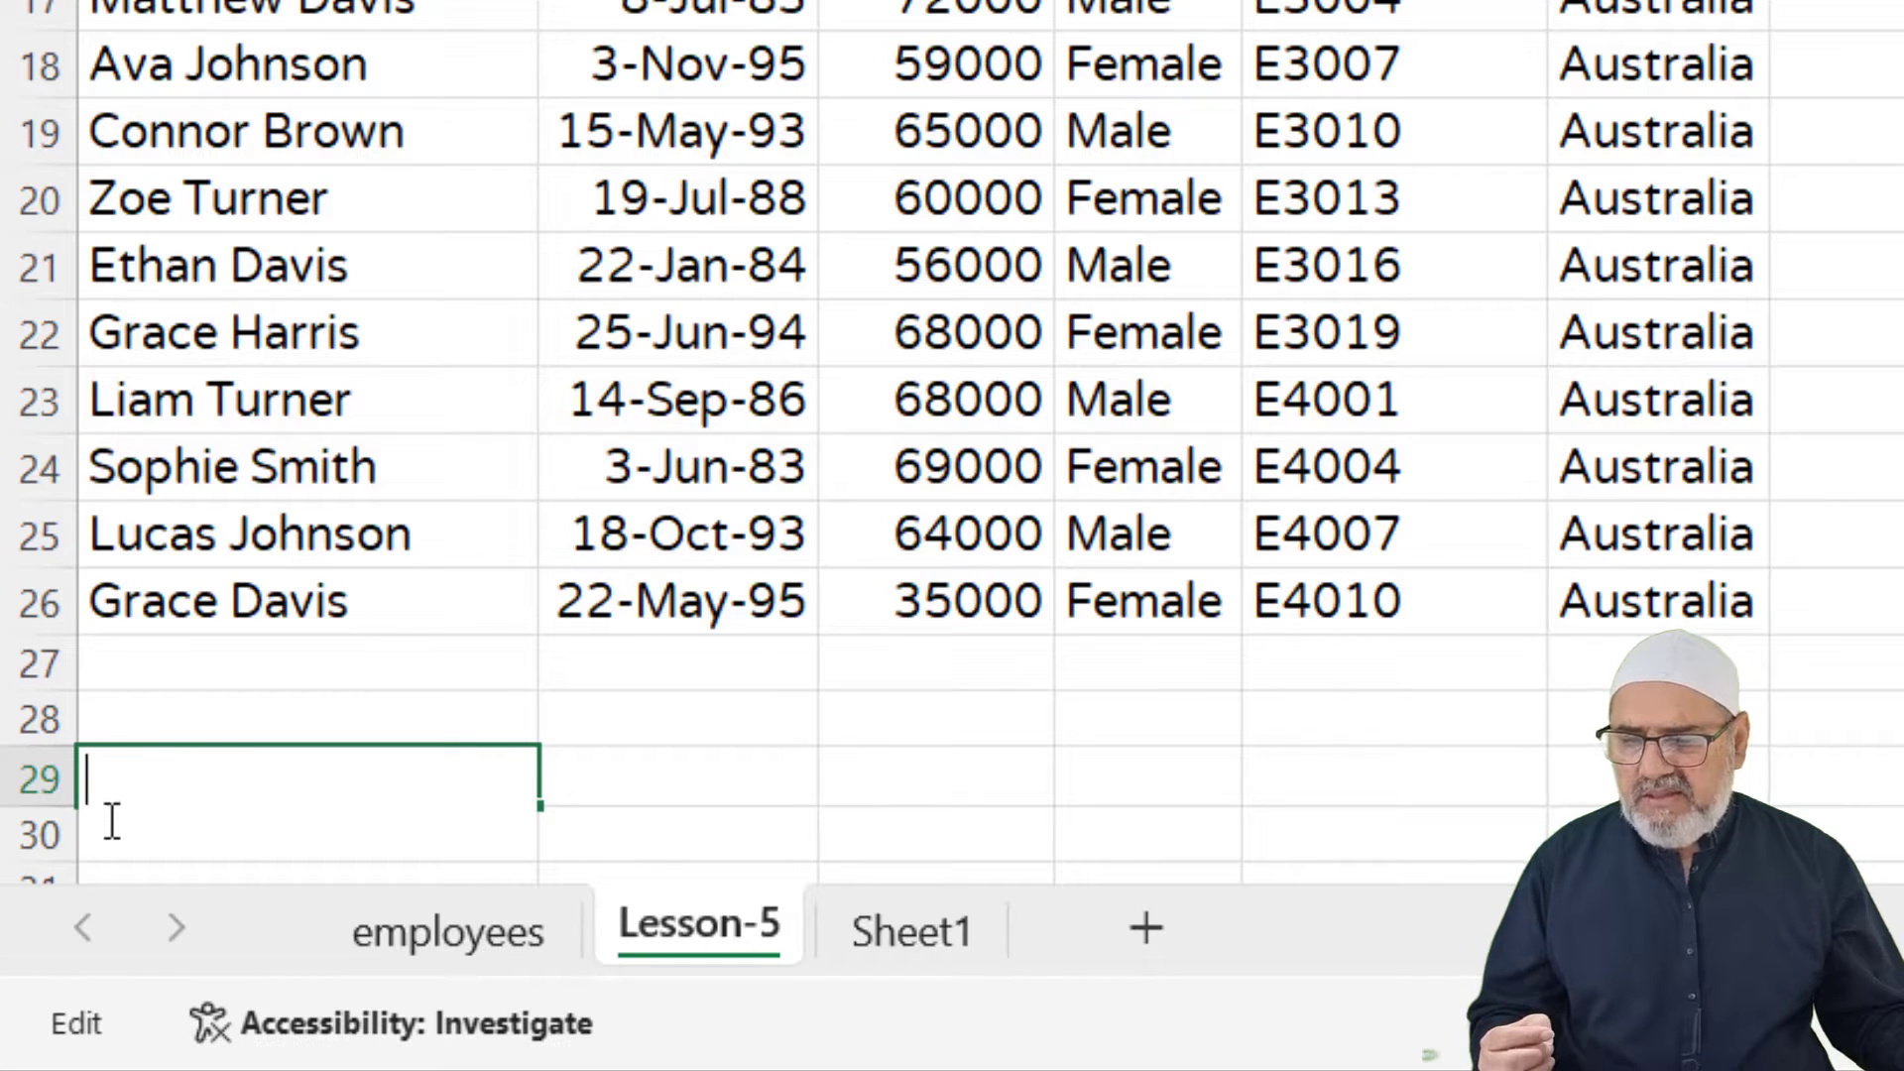
left_click(676, 785)
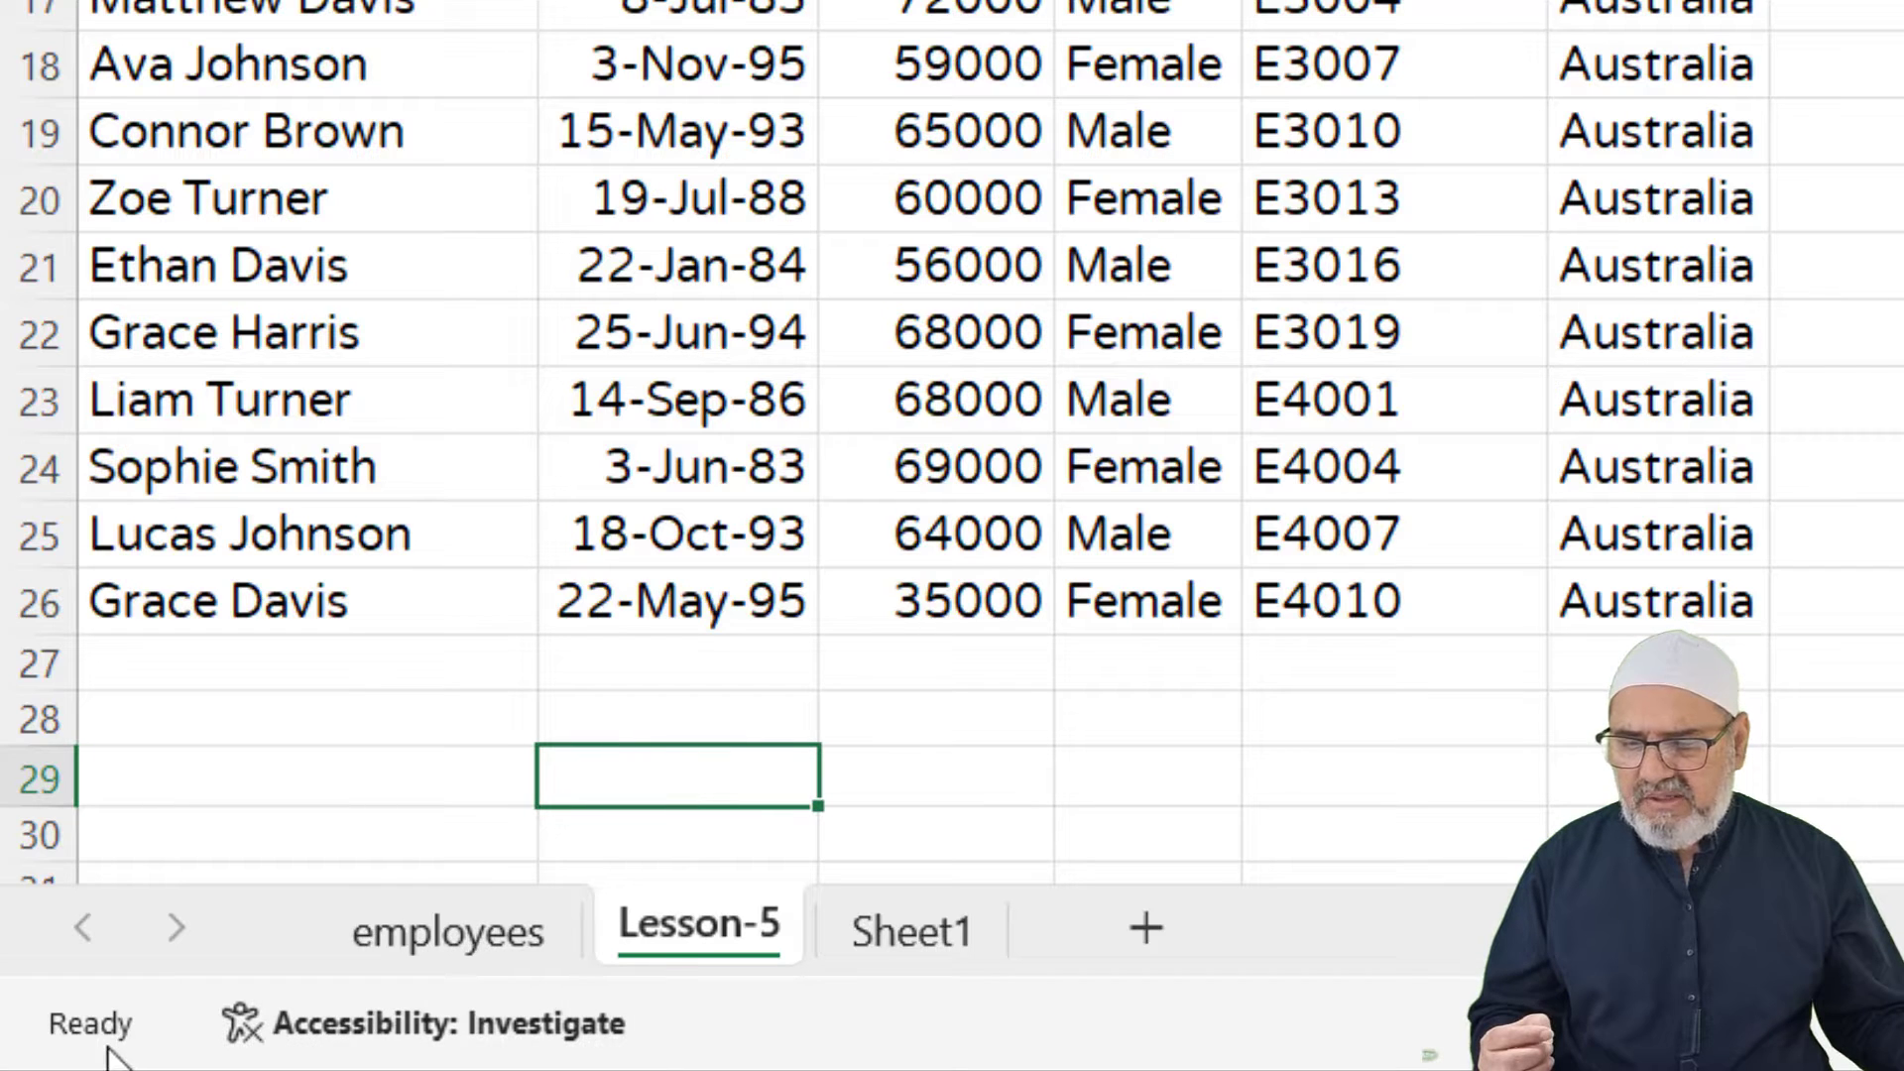
double_click(642, 782)
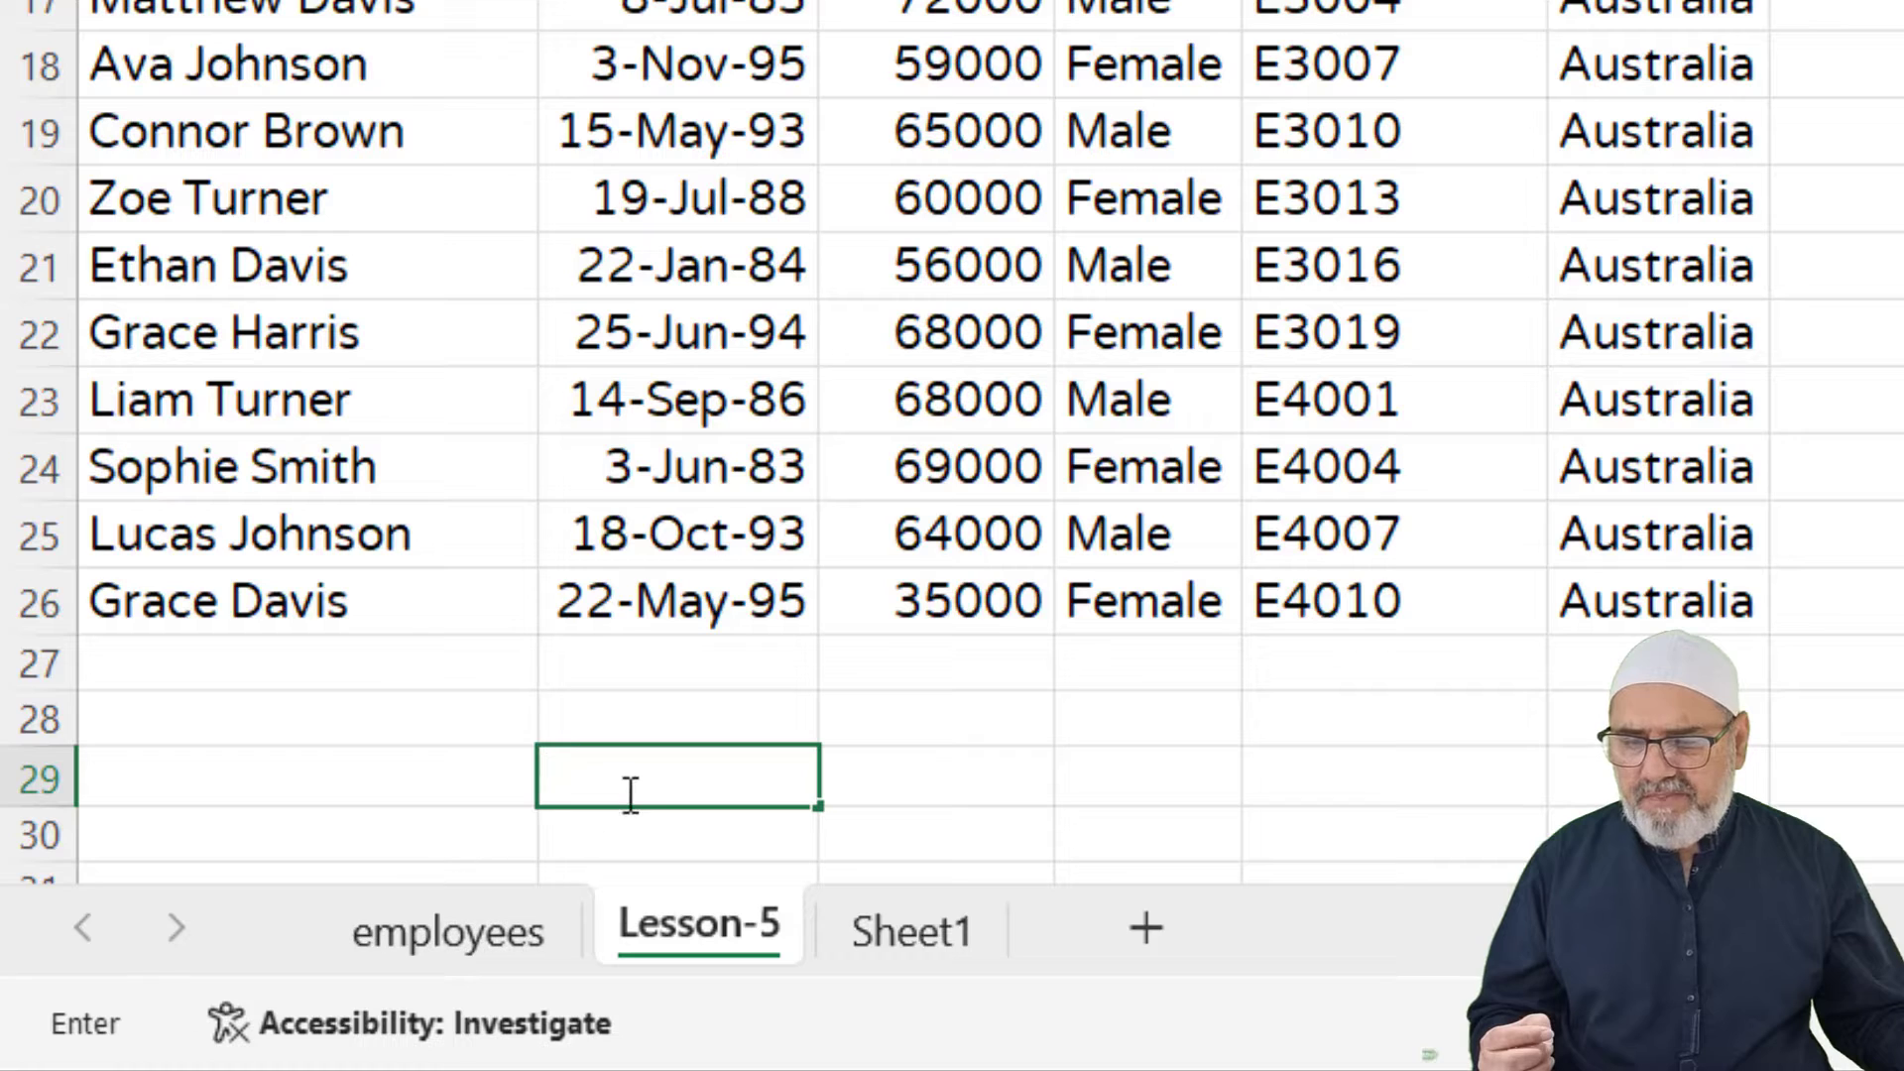
key("F2")
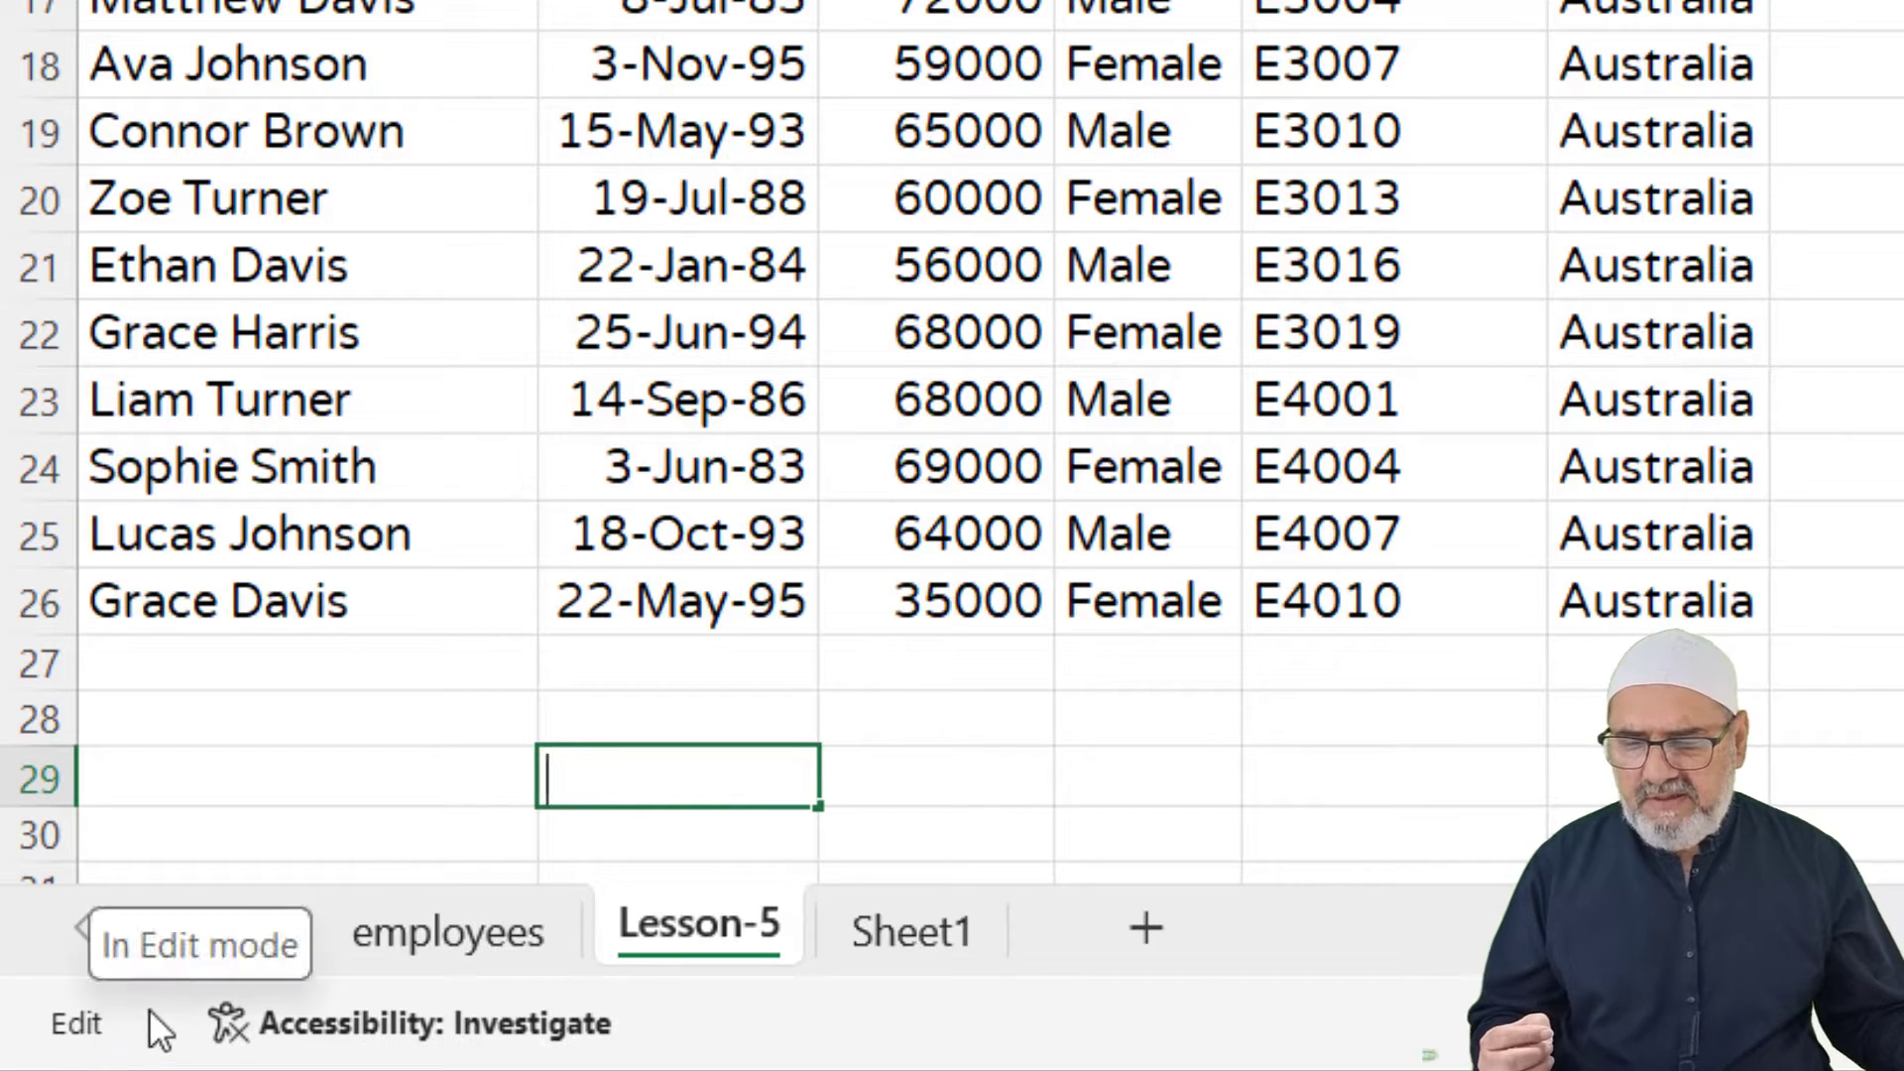
left_click(984, 786)
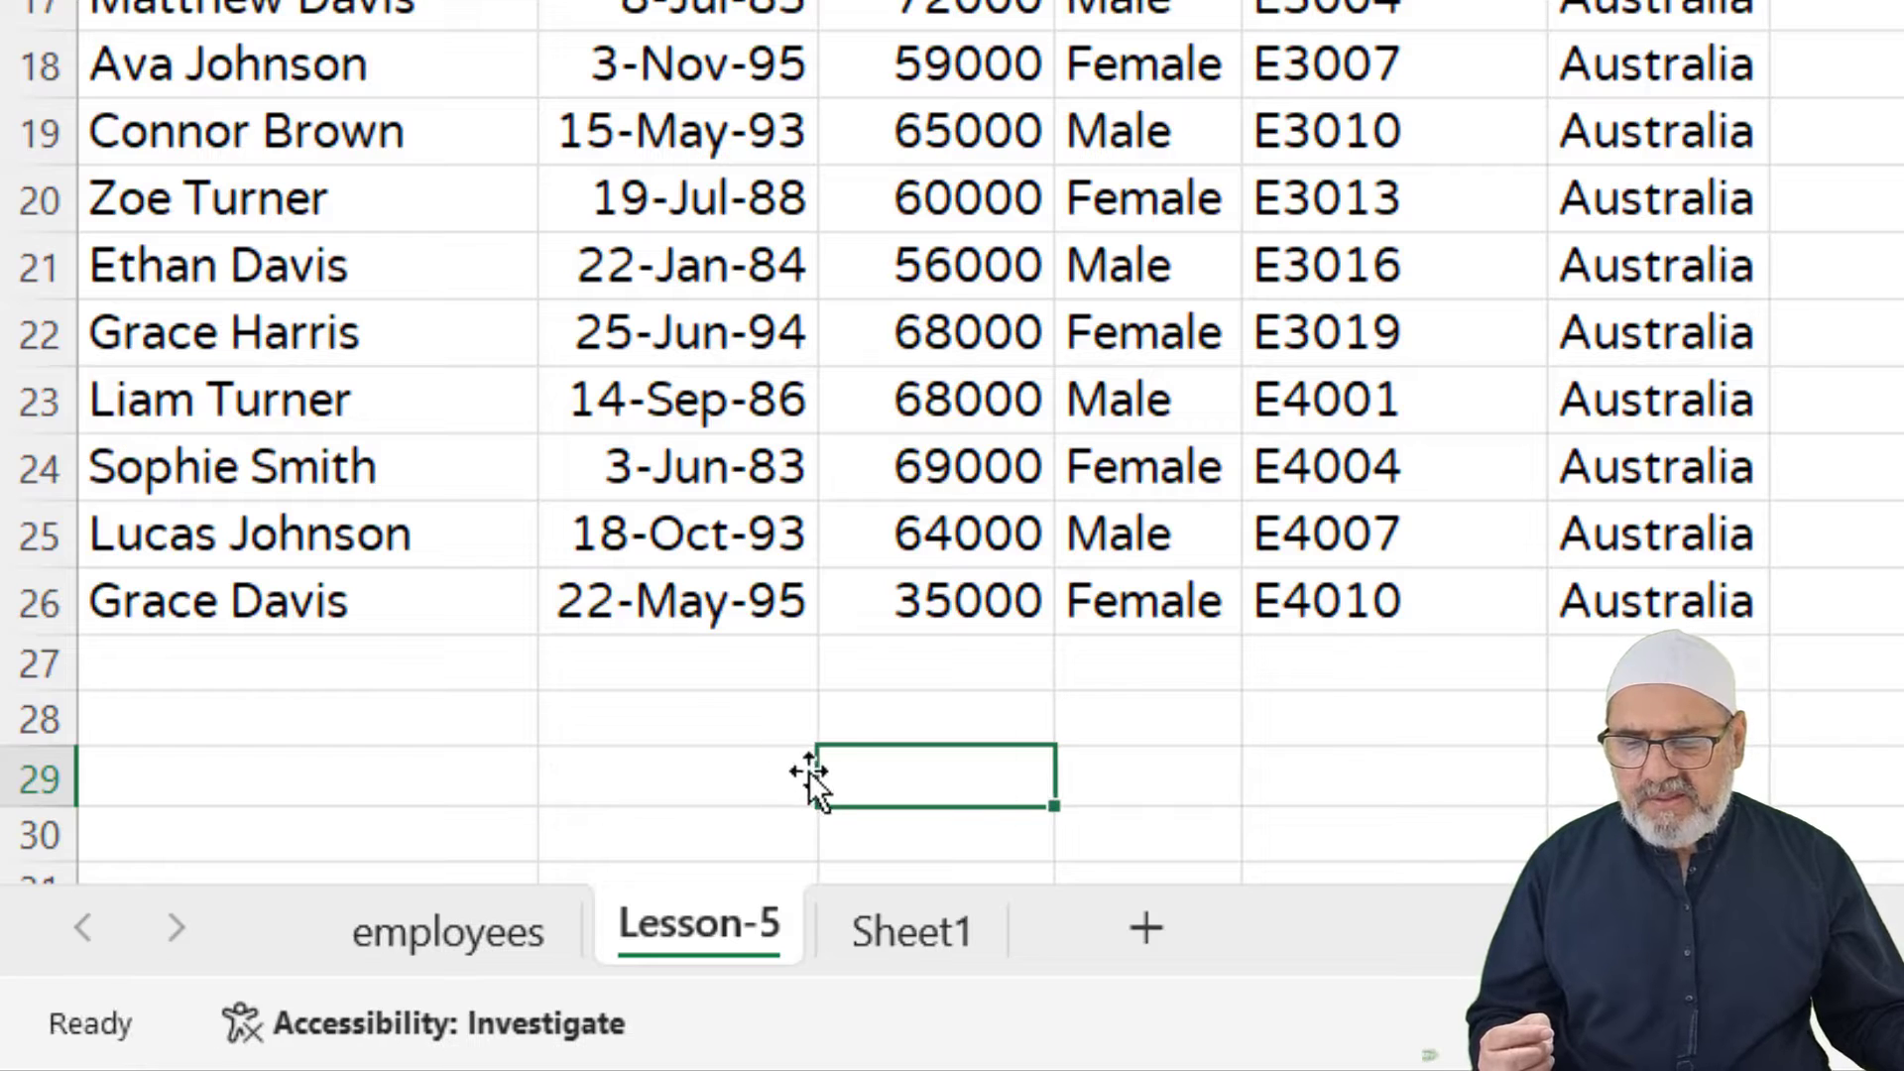
double_click(881, 794)
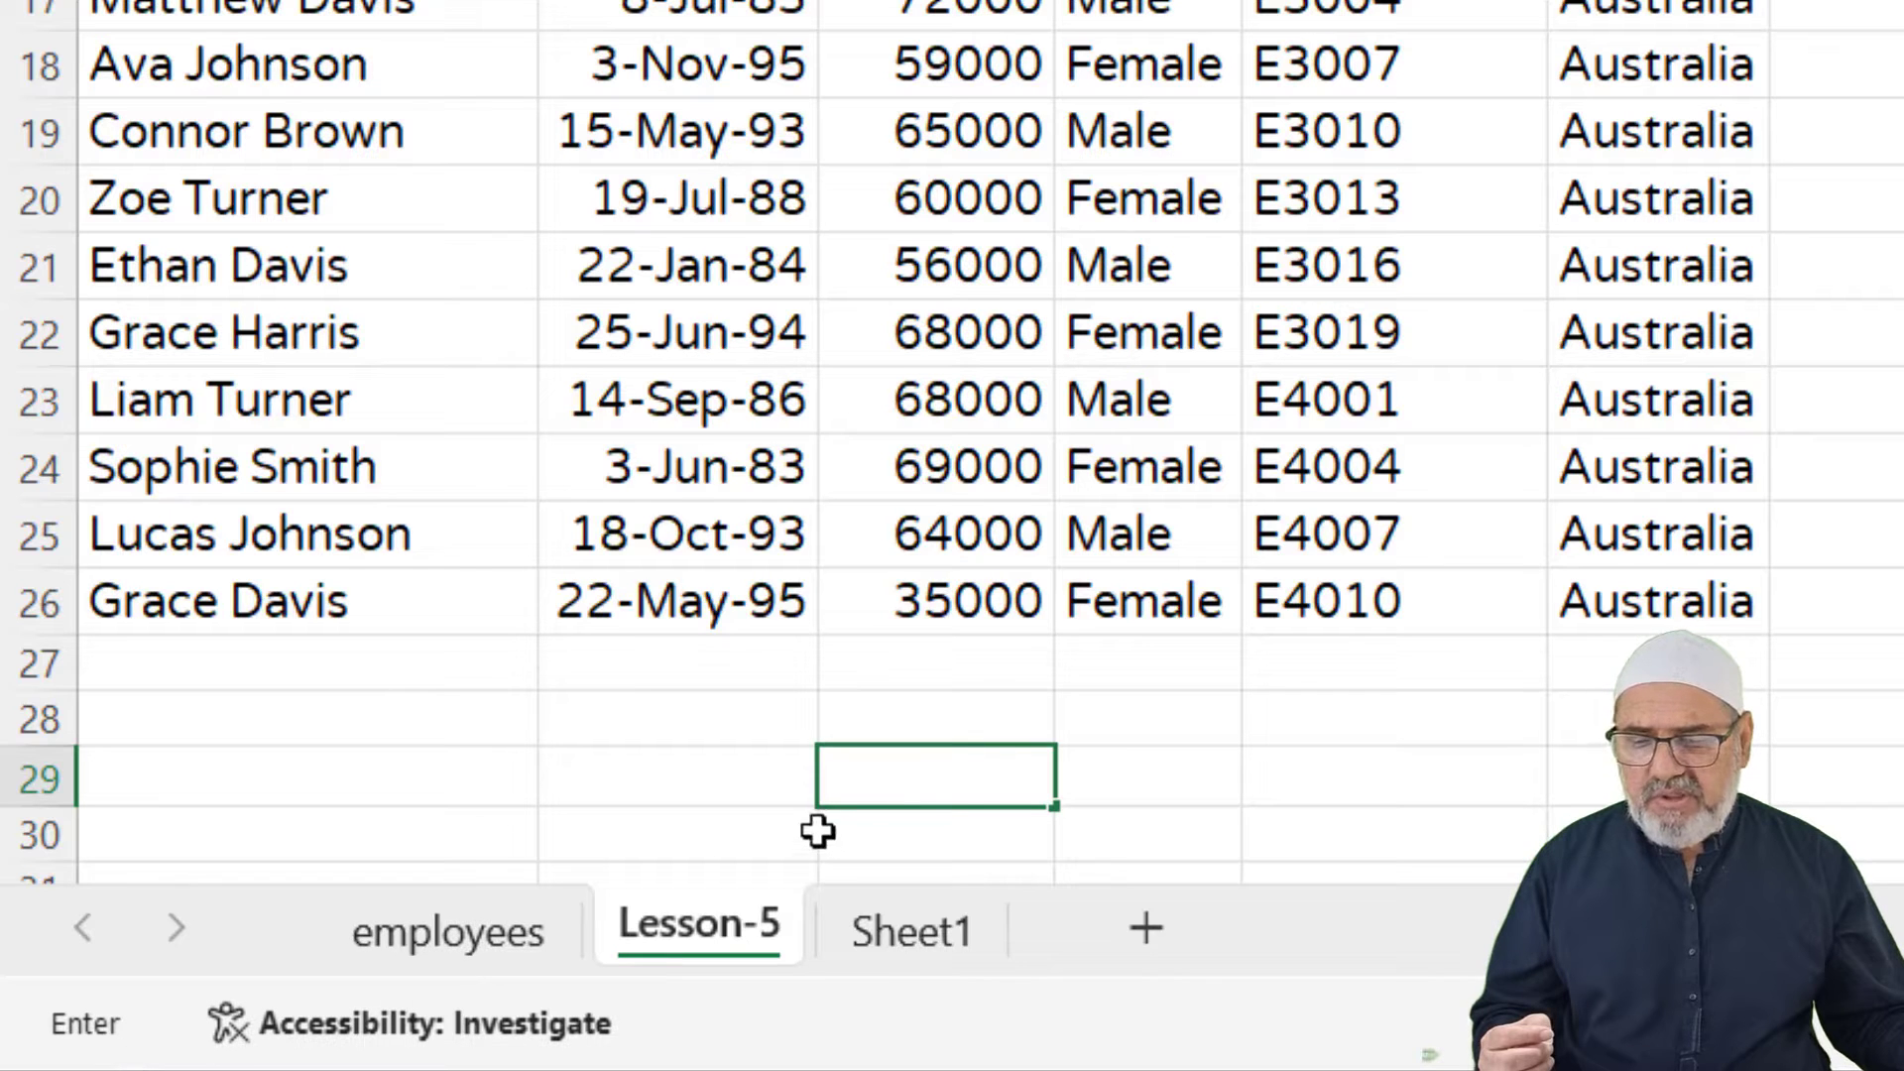
left_click(967, 778)
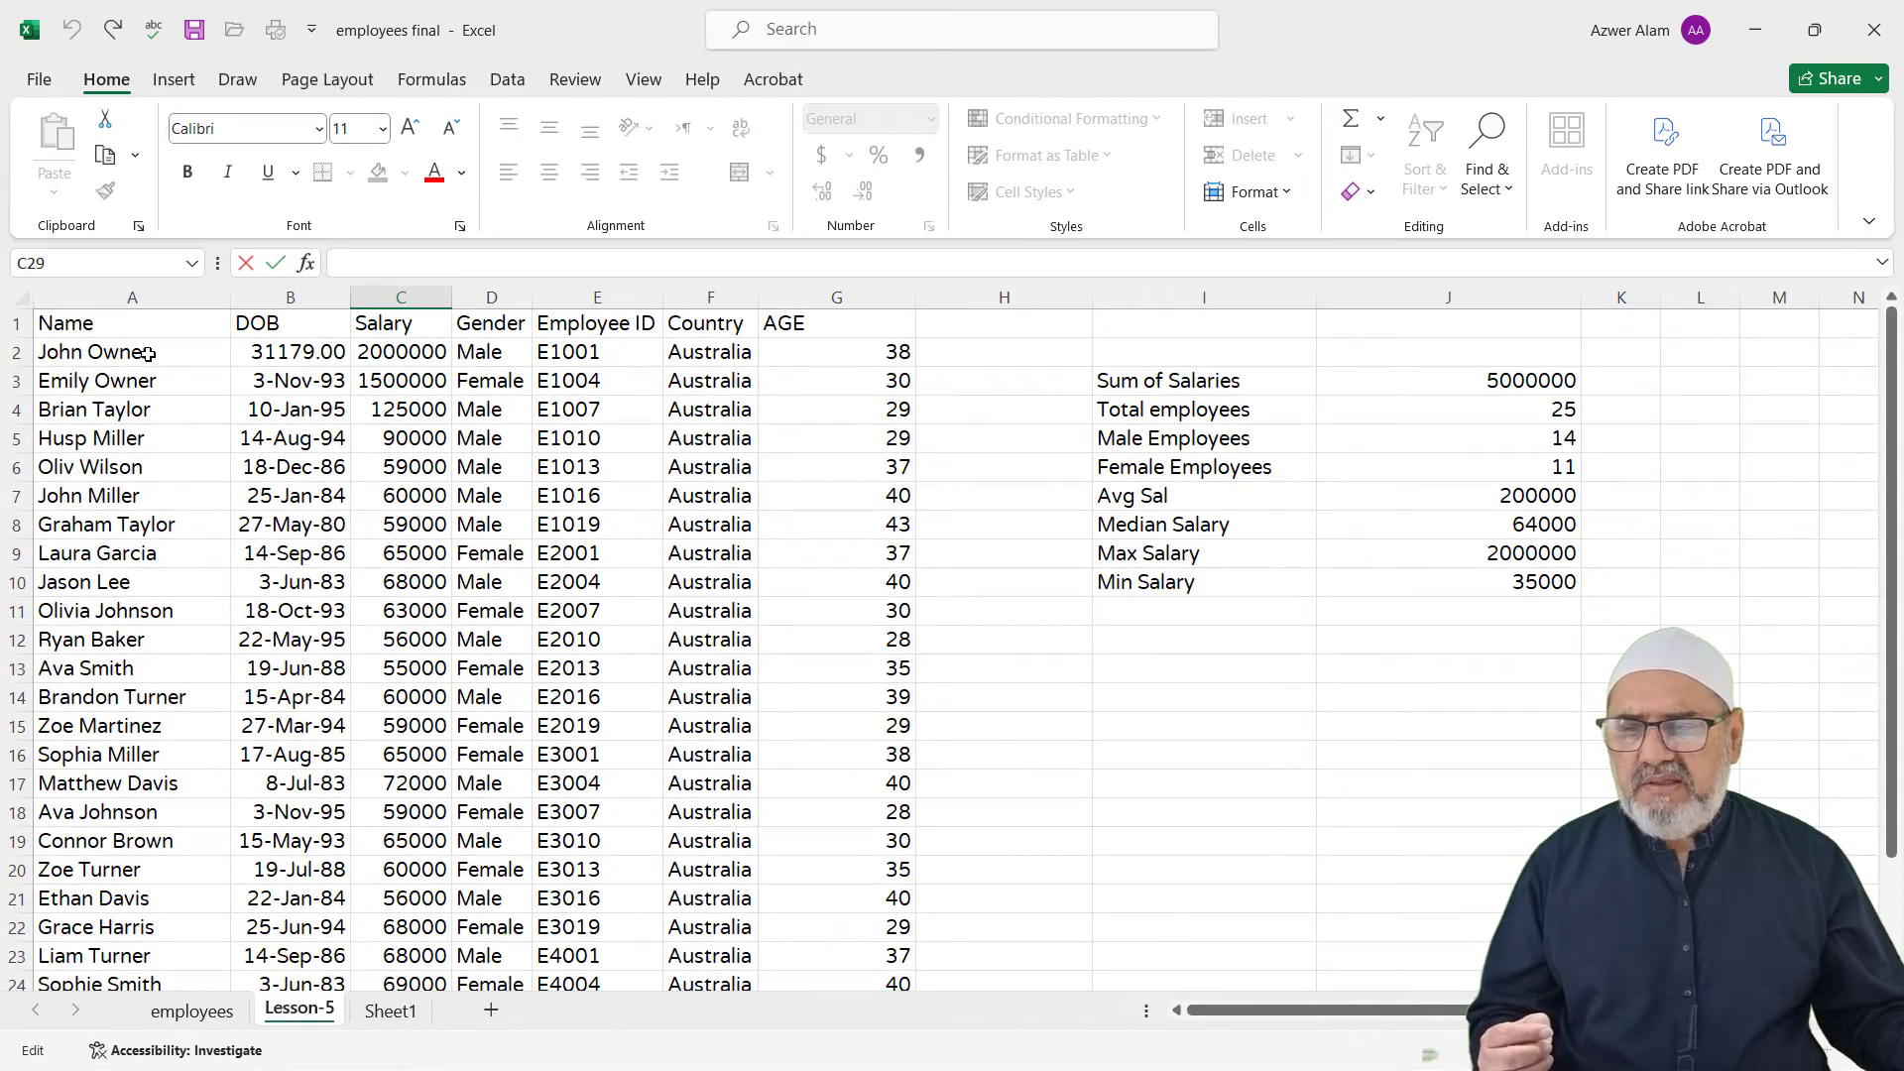
Step: Try overwriting the employee name in A2 by entering "tere", and restore the original name
left_click(147, 354)
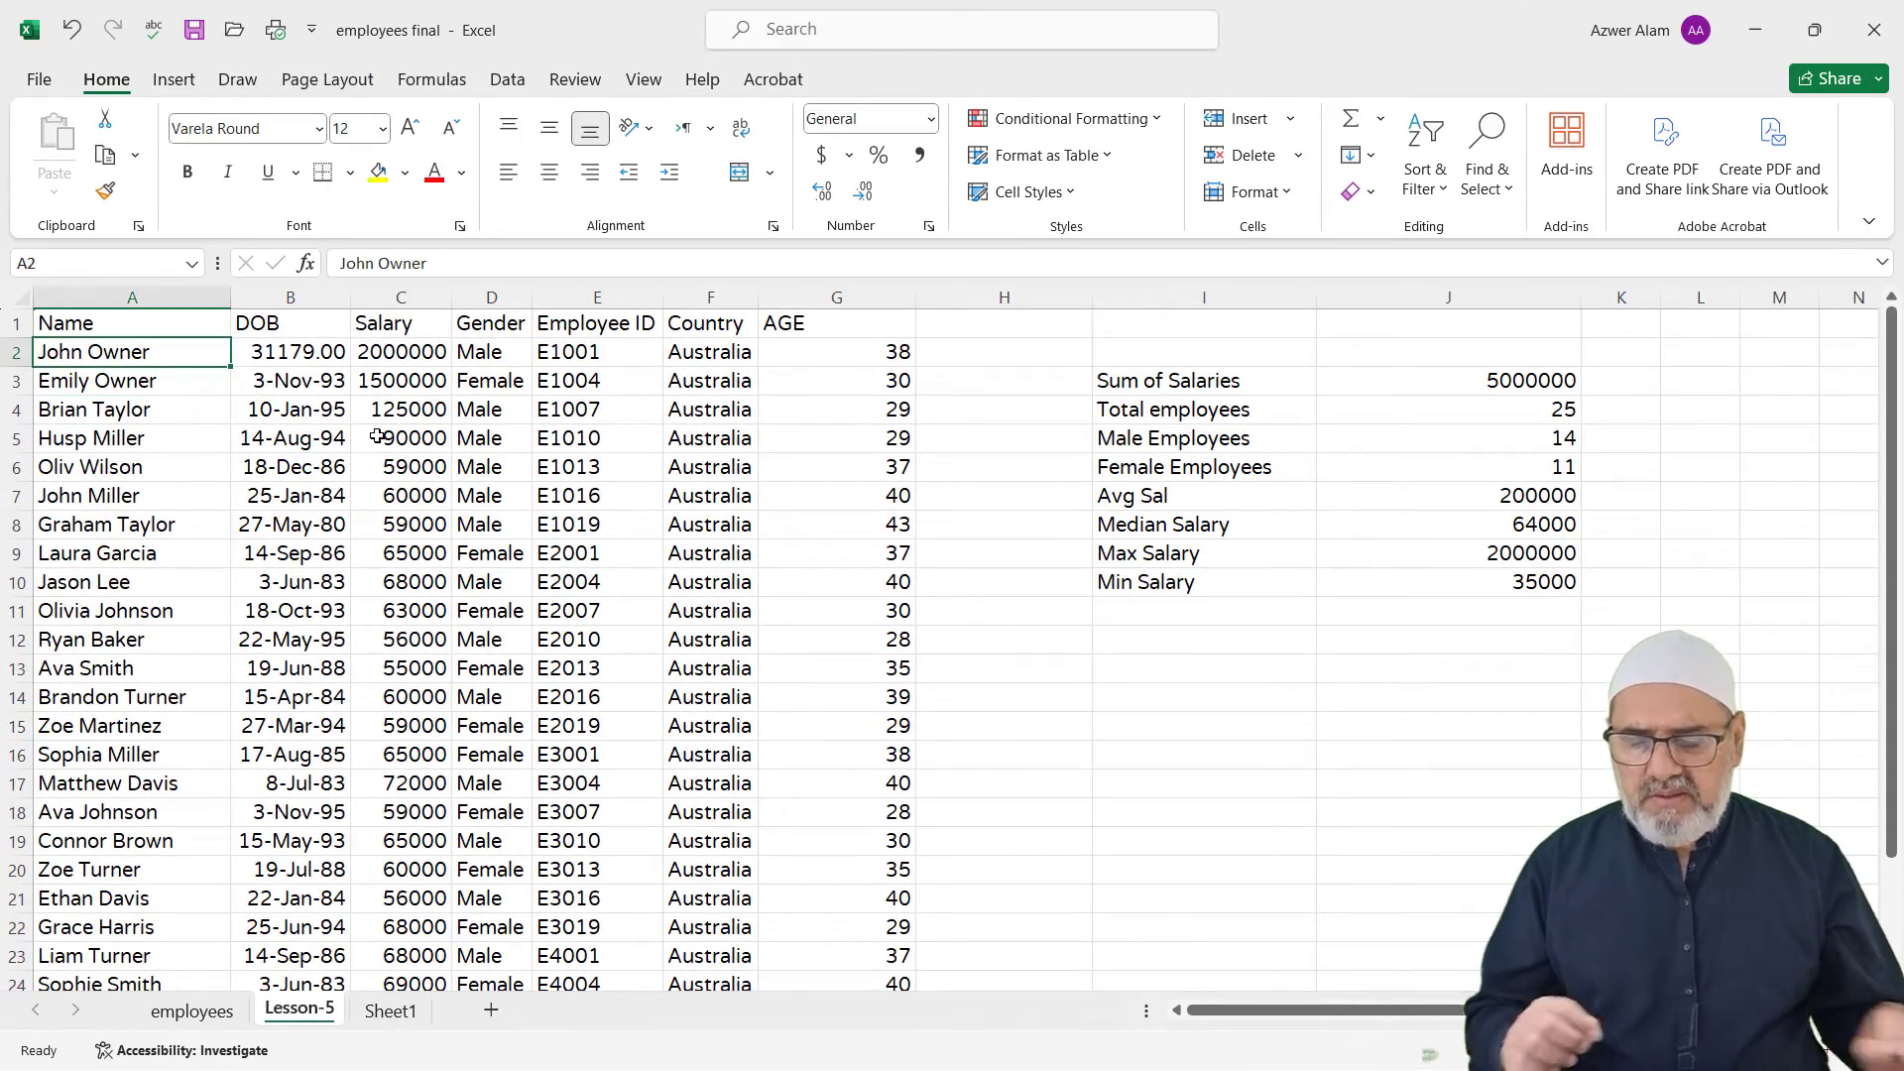
type("tere")
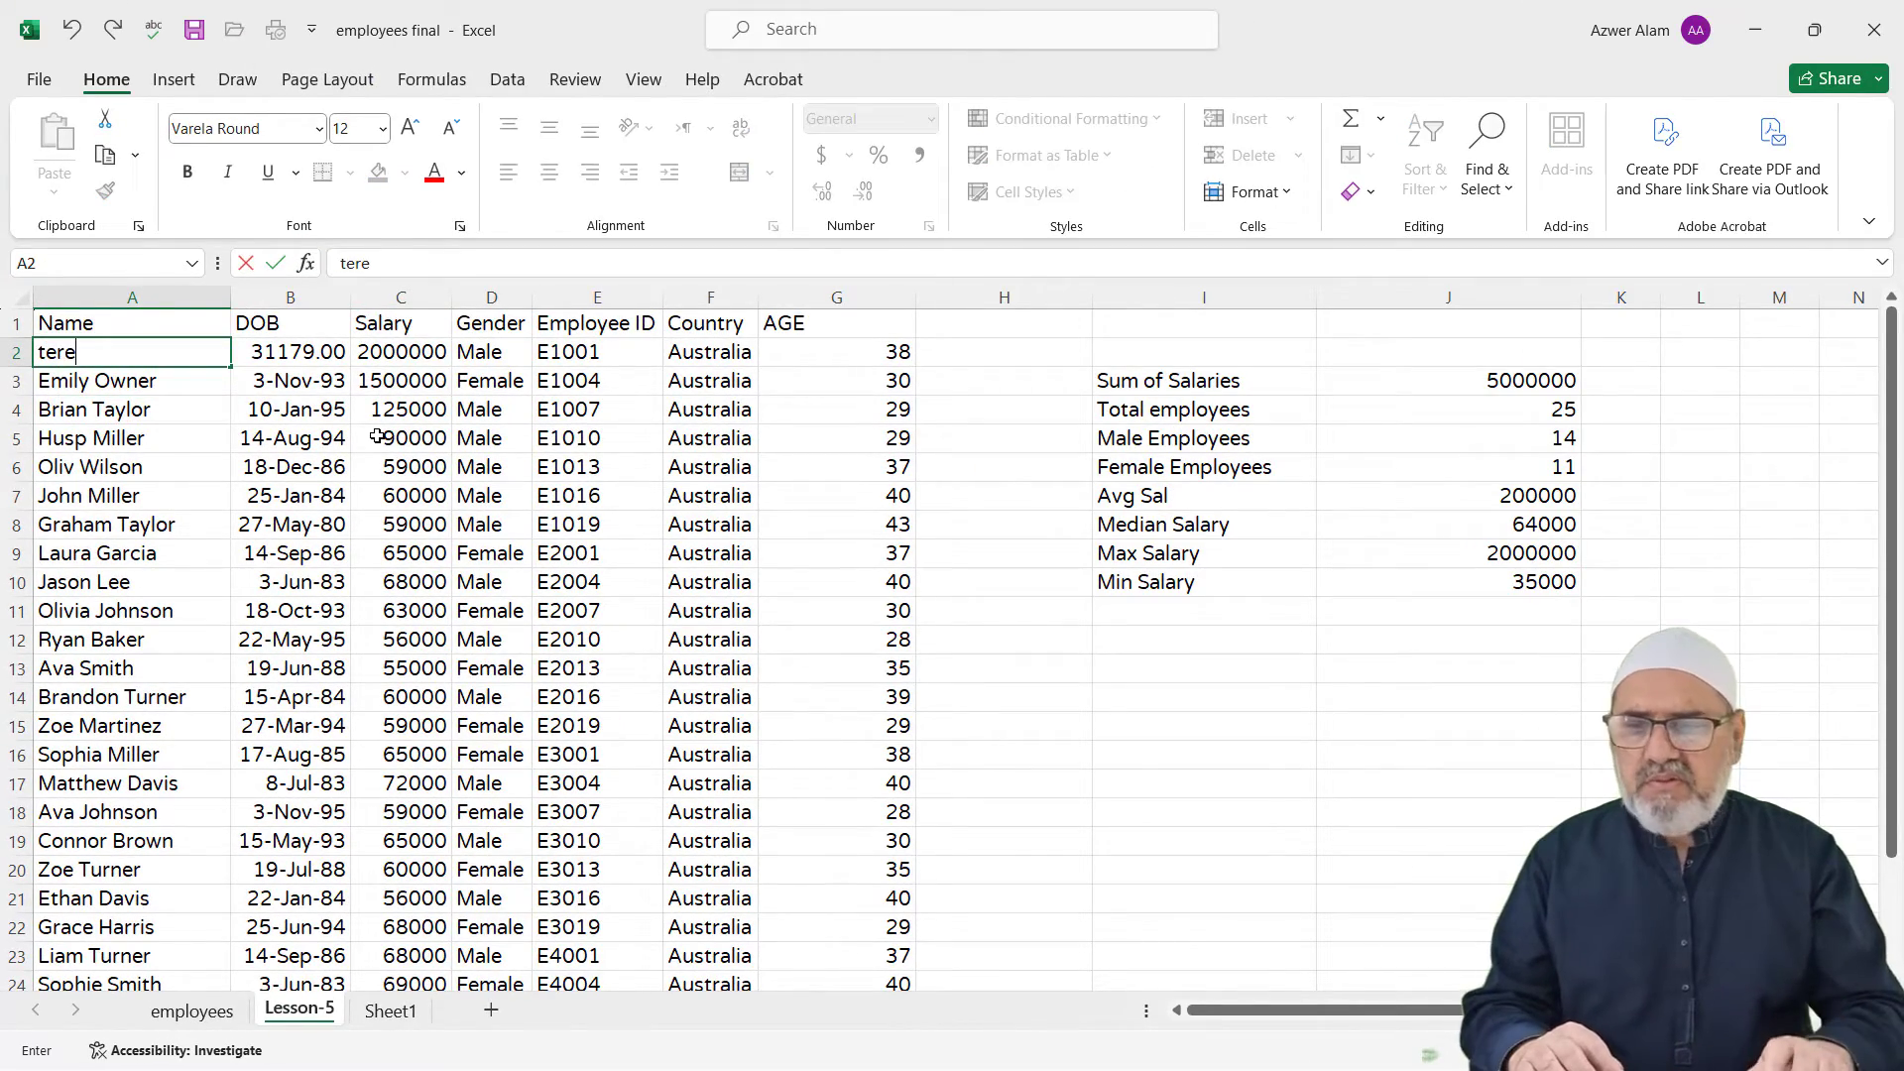
key("BackSpace")
key("BackSpace")
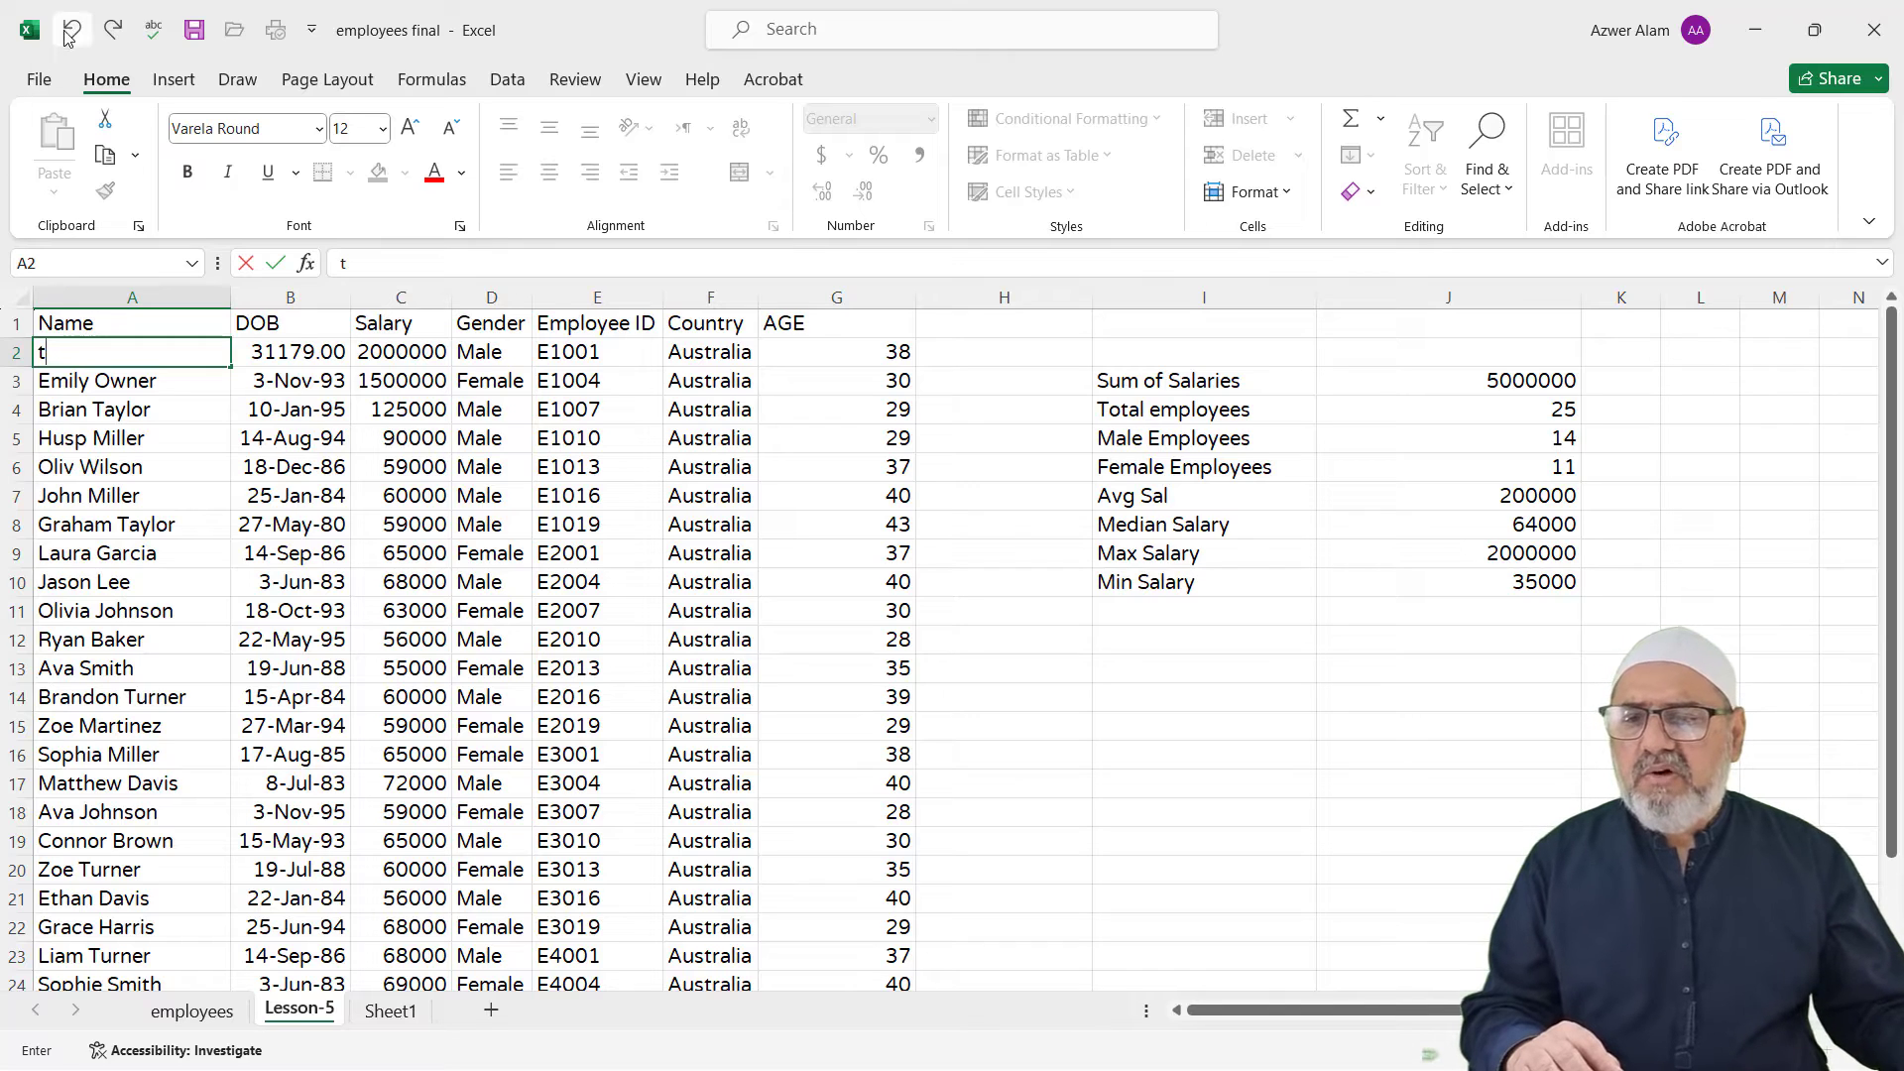
key("ctrl+z")
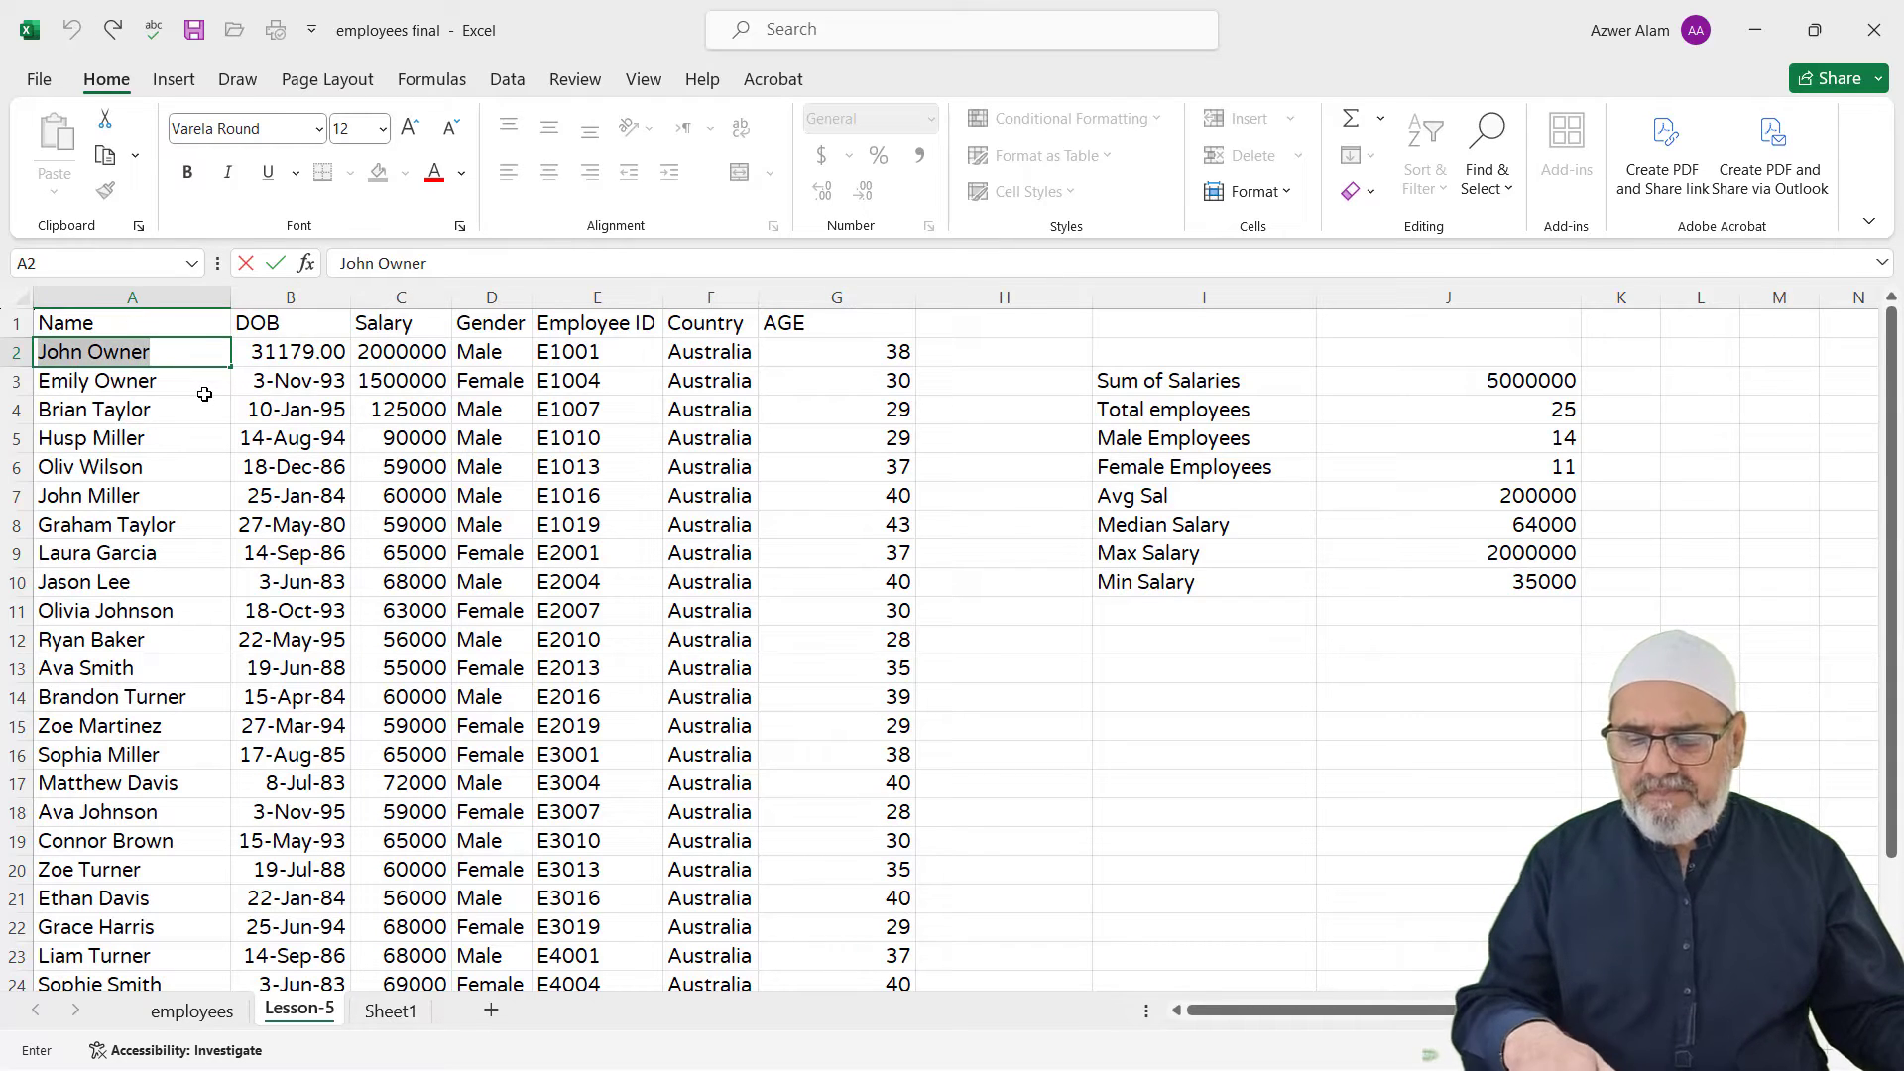
left_click(158, 555)
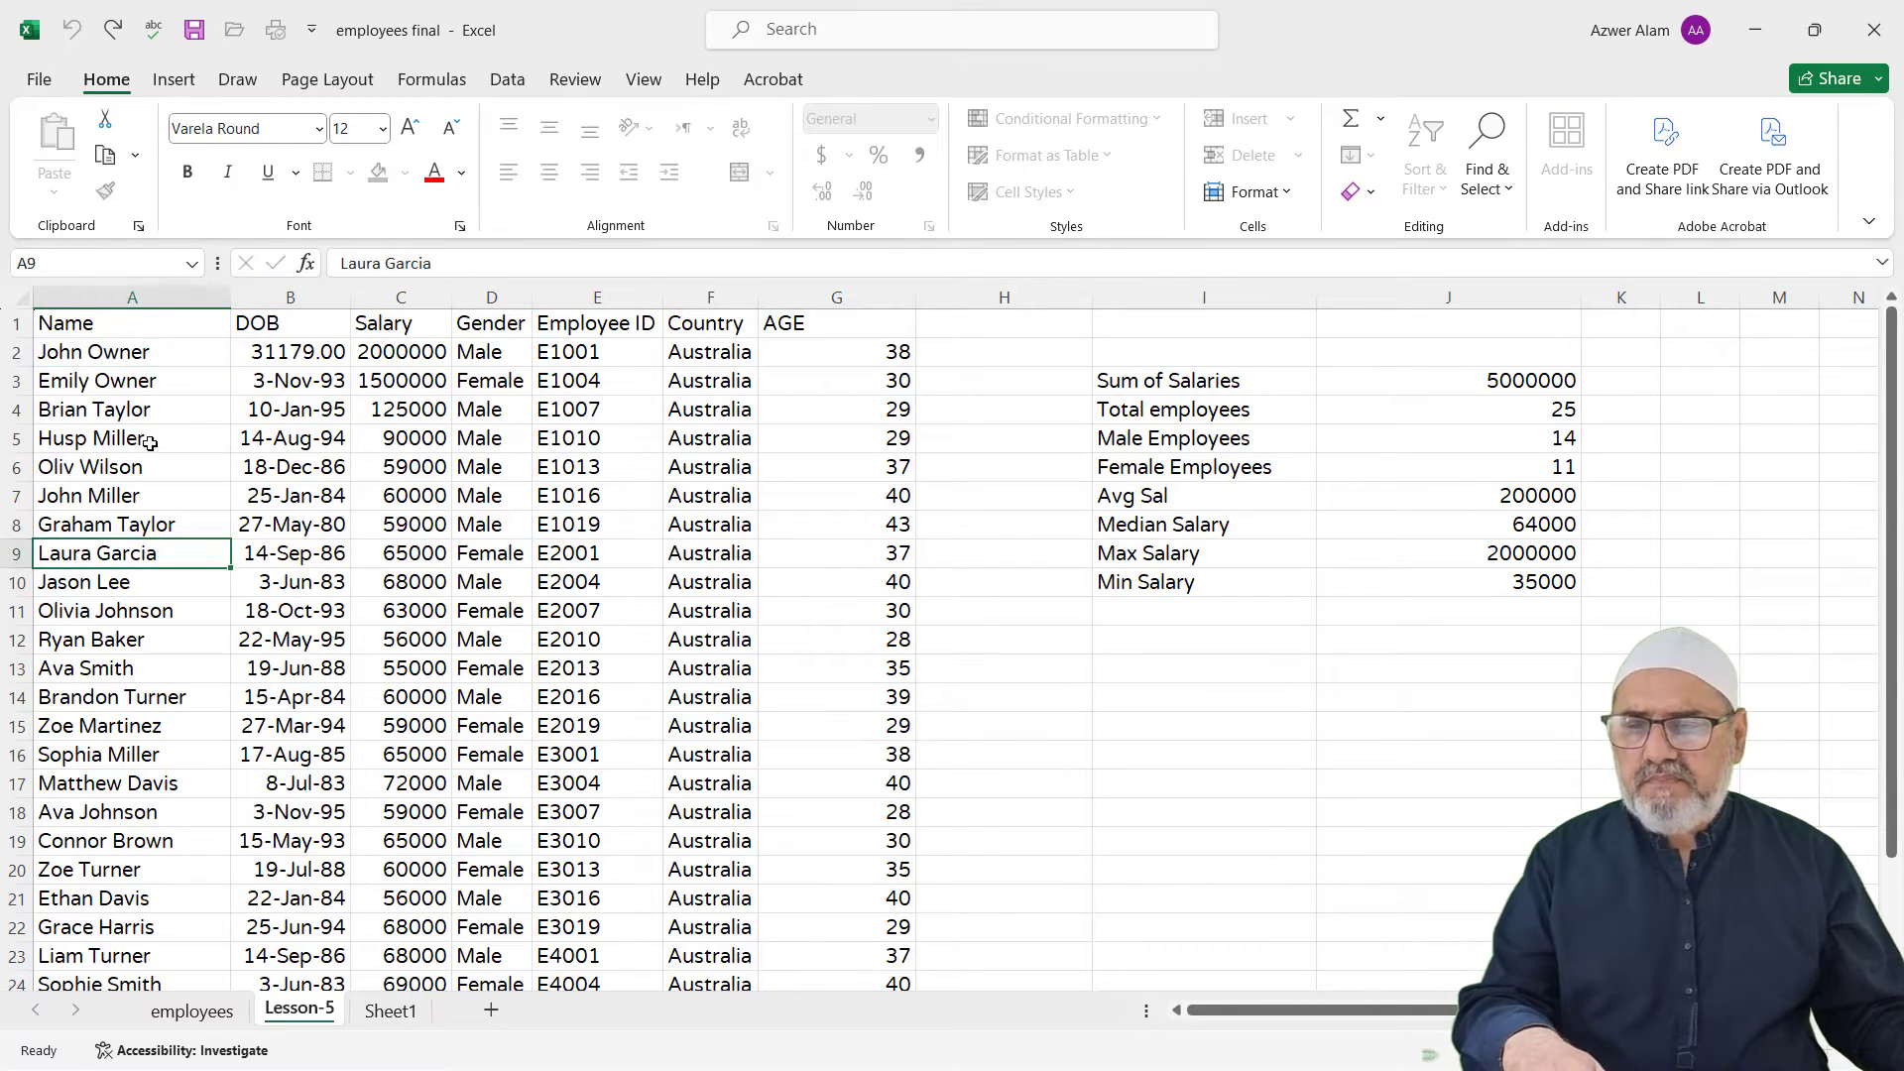
Step: Try adding "te" to the end of the employee name in A2 in Edit mode, and restore the original name
left_click(144, 354)
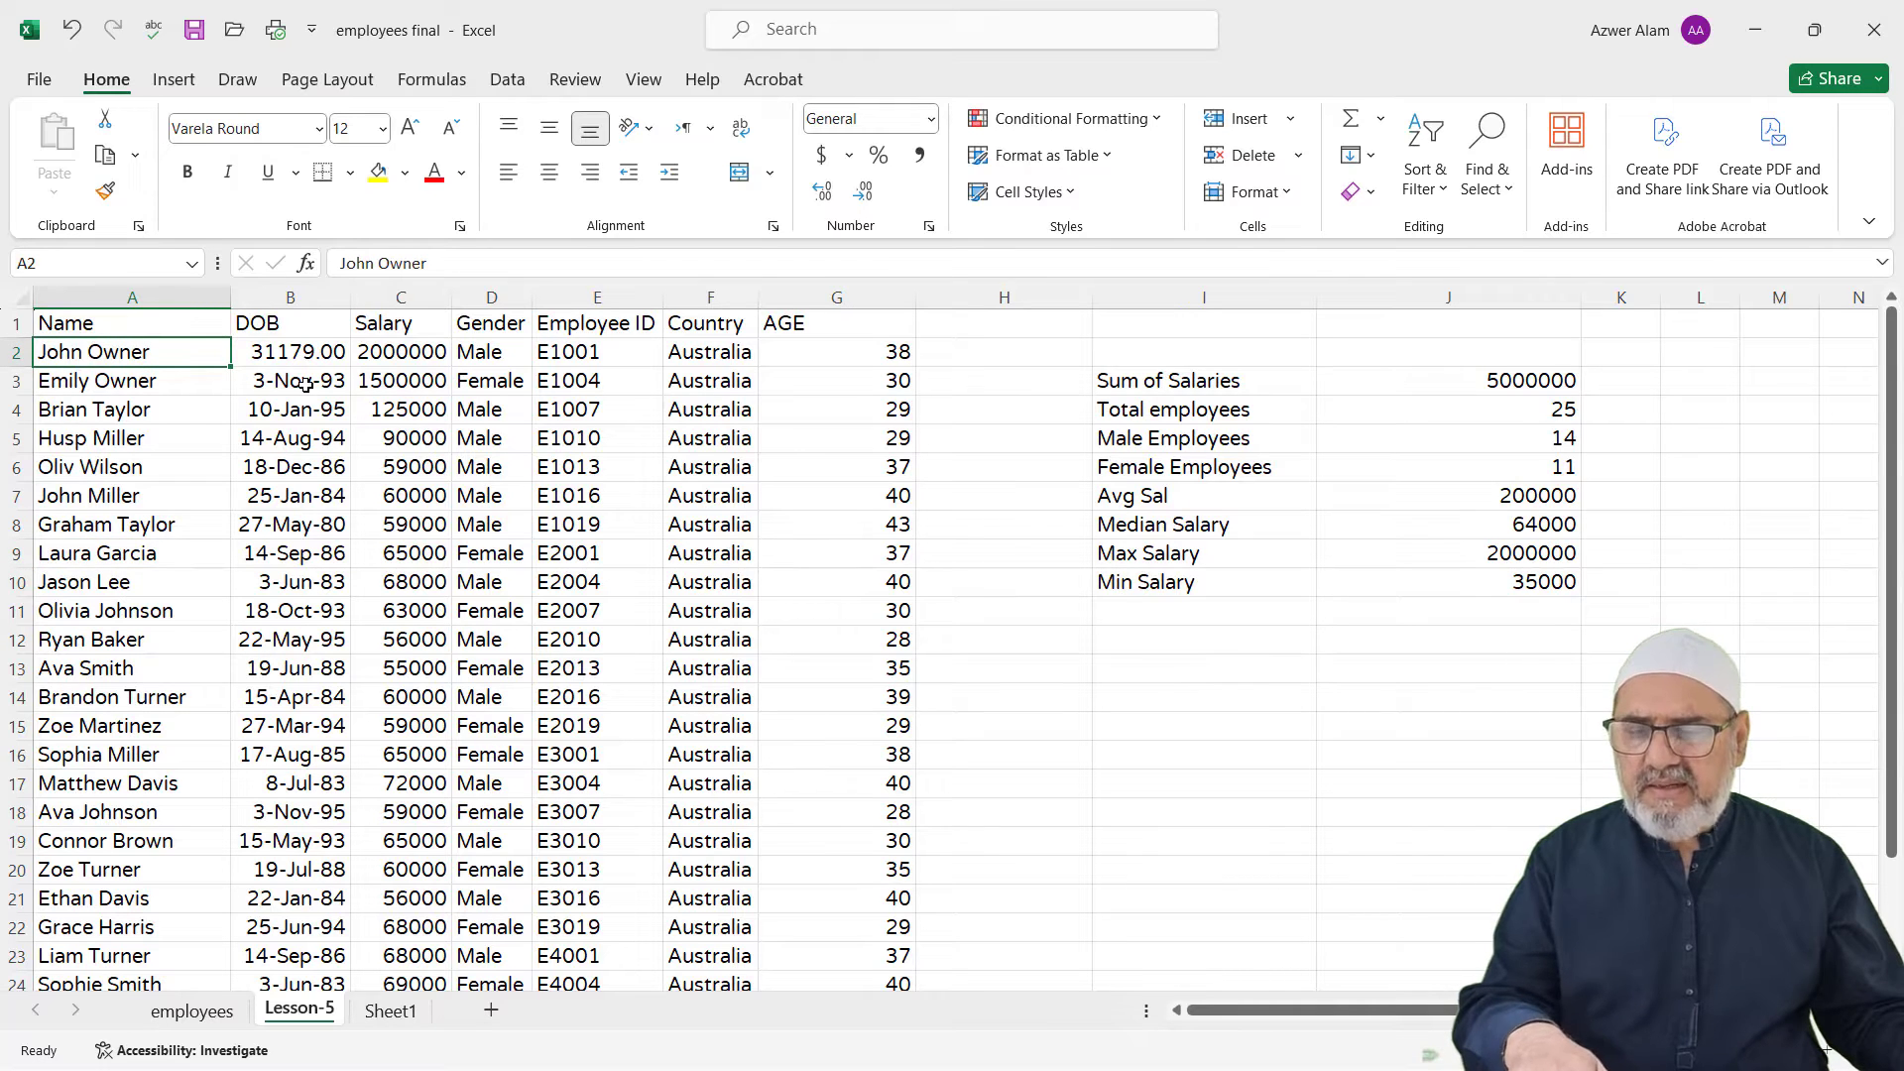
key("F2")
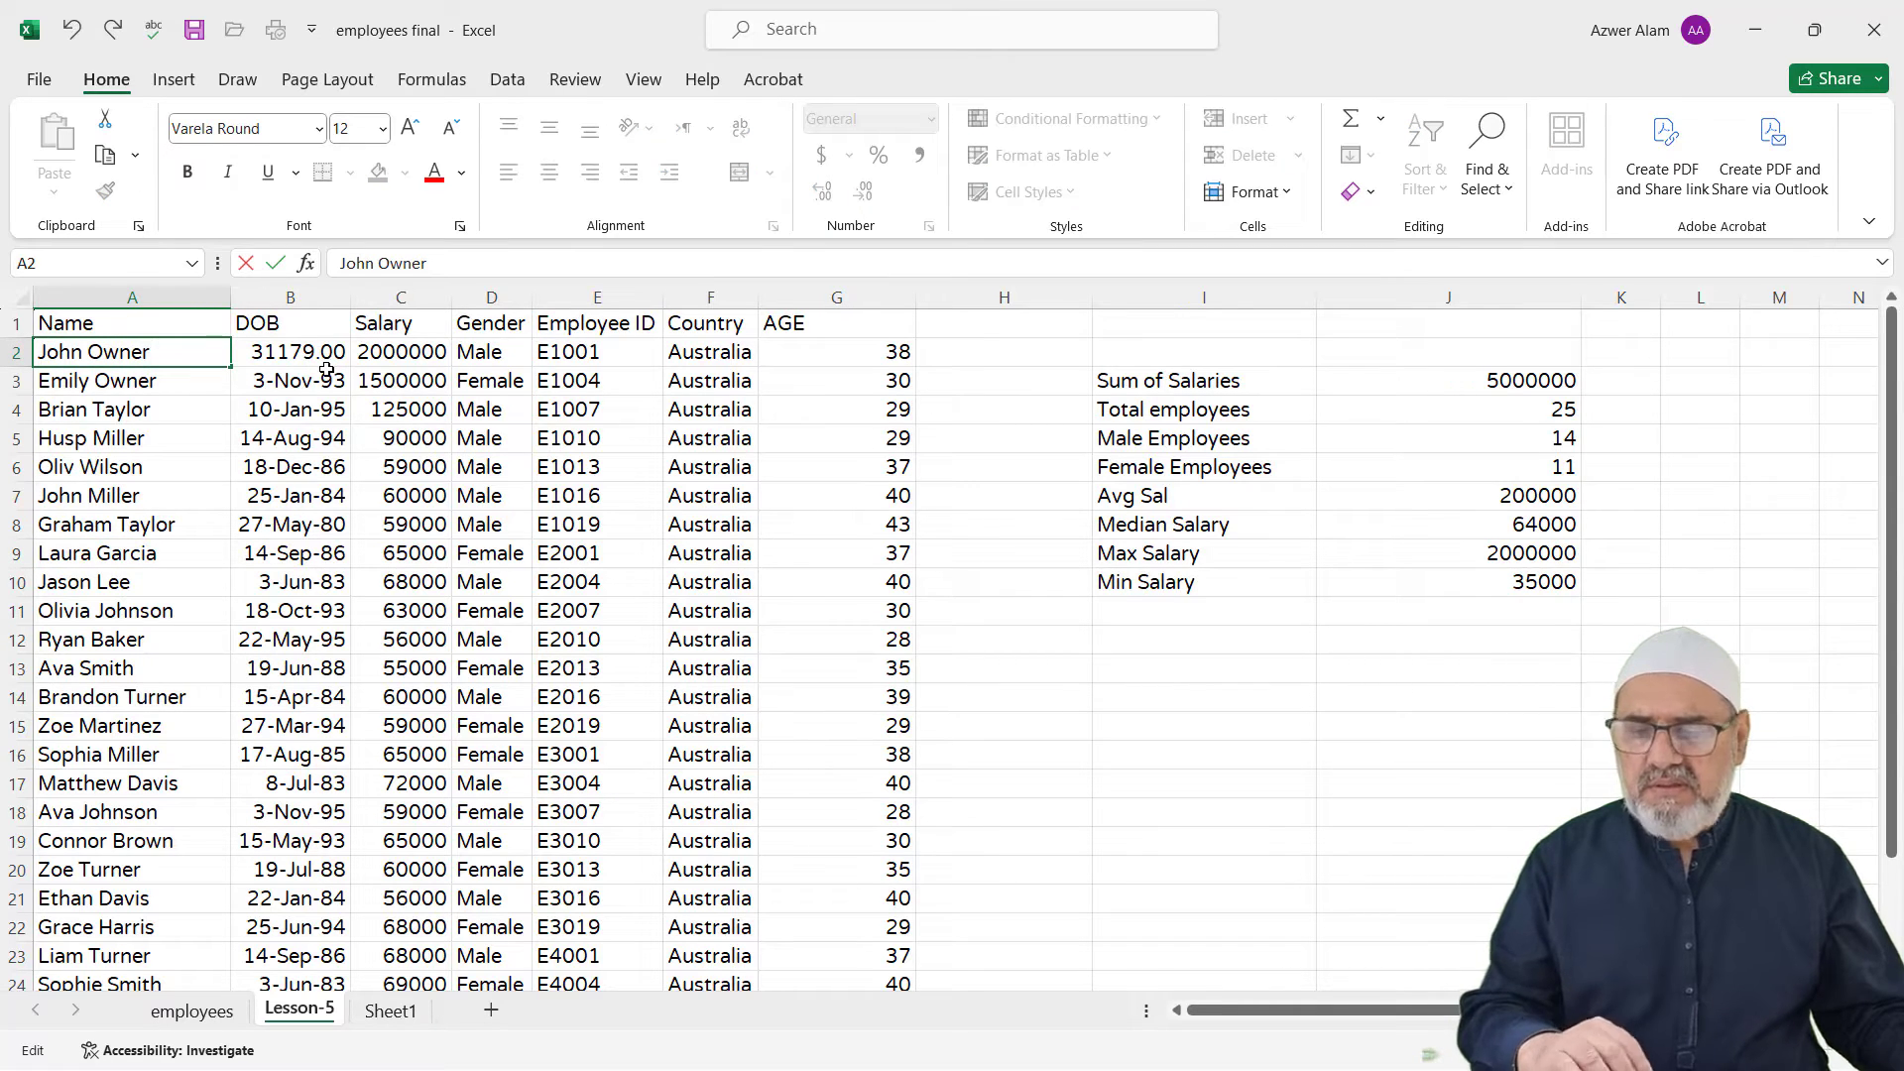
type("tere")
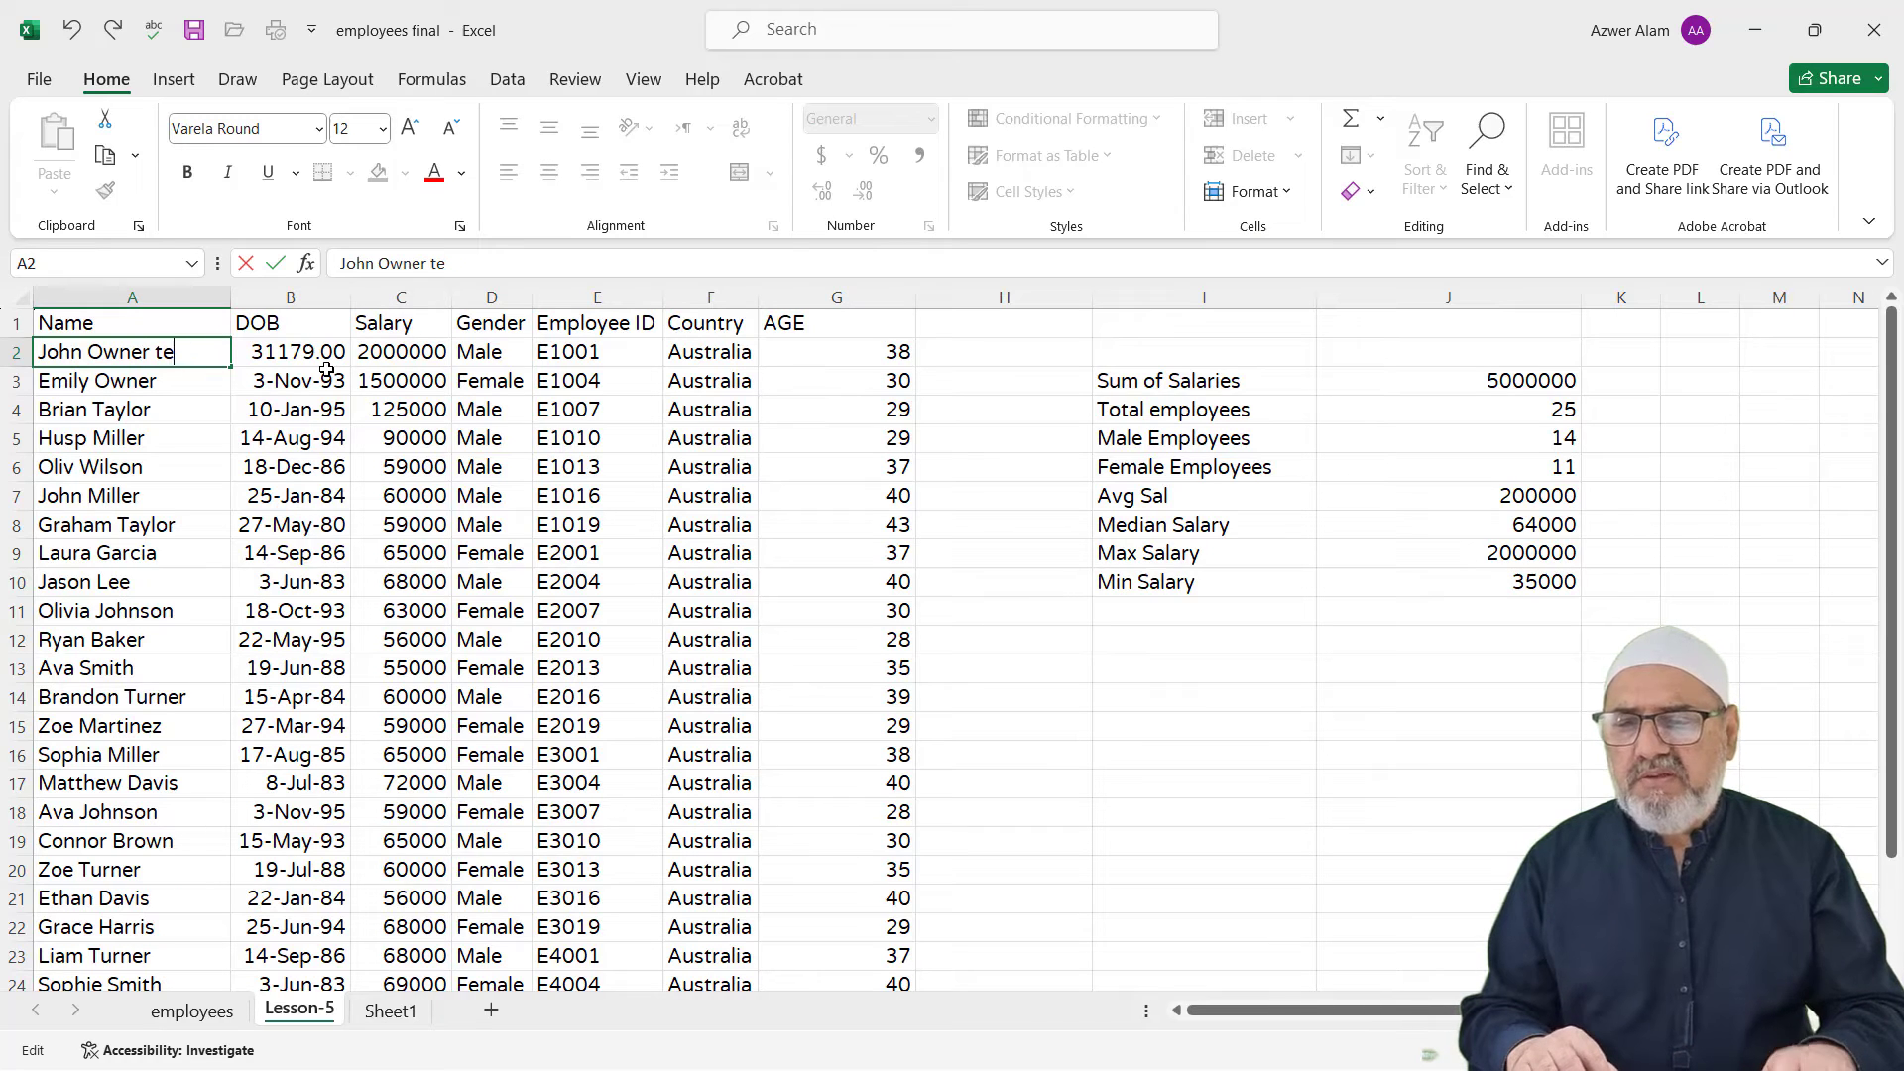
left_click(1009, 676)
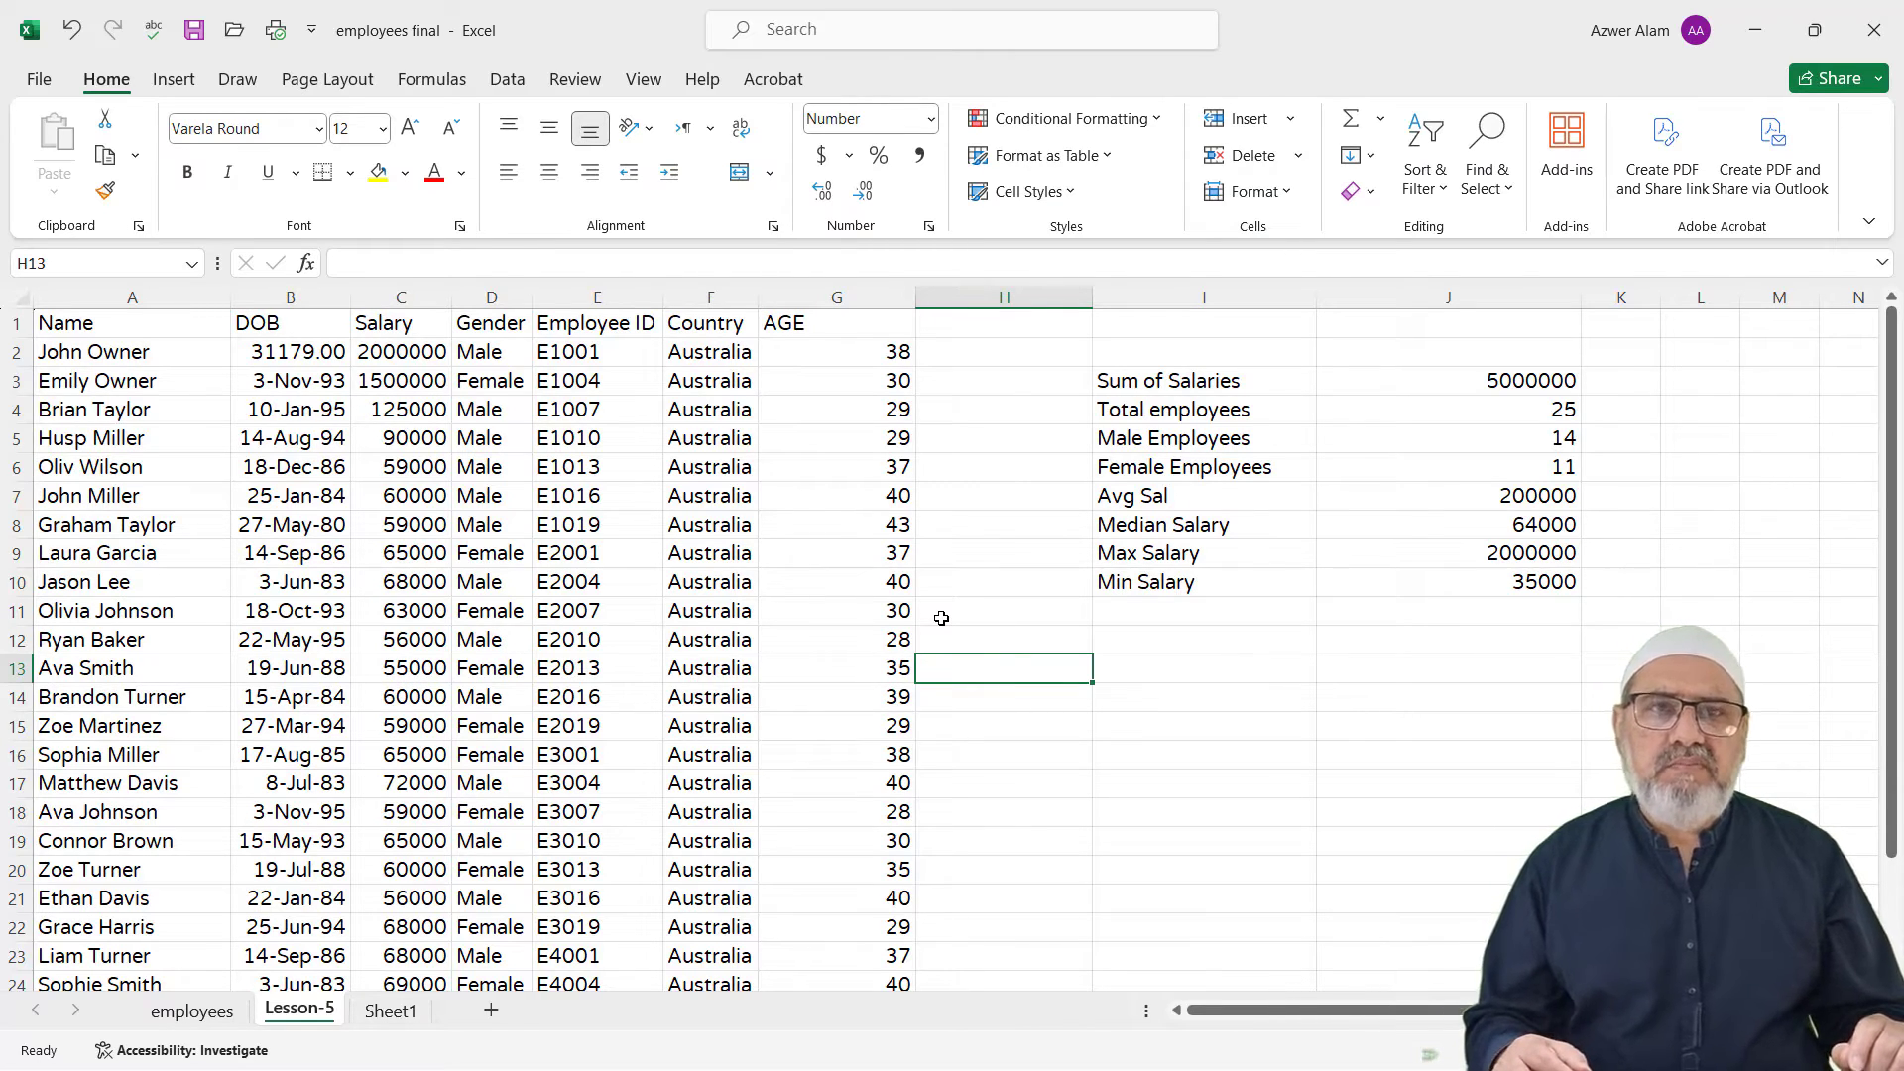
Step: Examine how far a whole-column selection of Salary extends compared with the rows that hold employee data
scroll(362, 800, "down", 2)
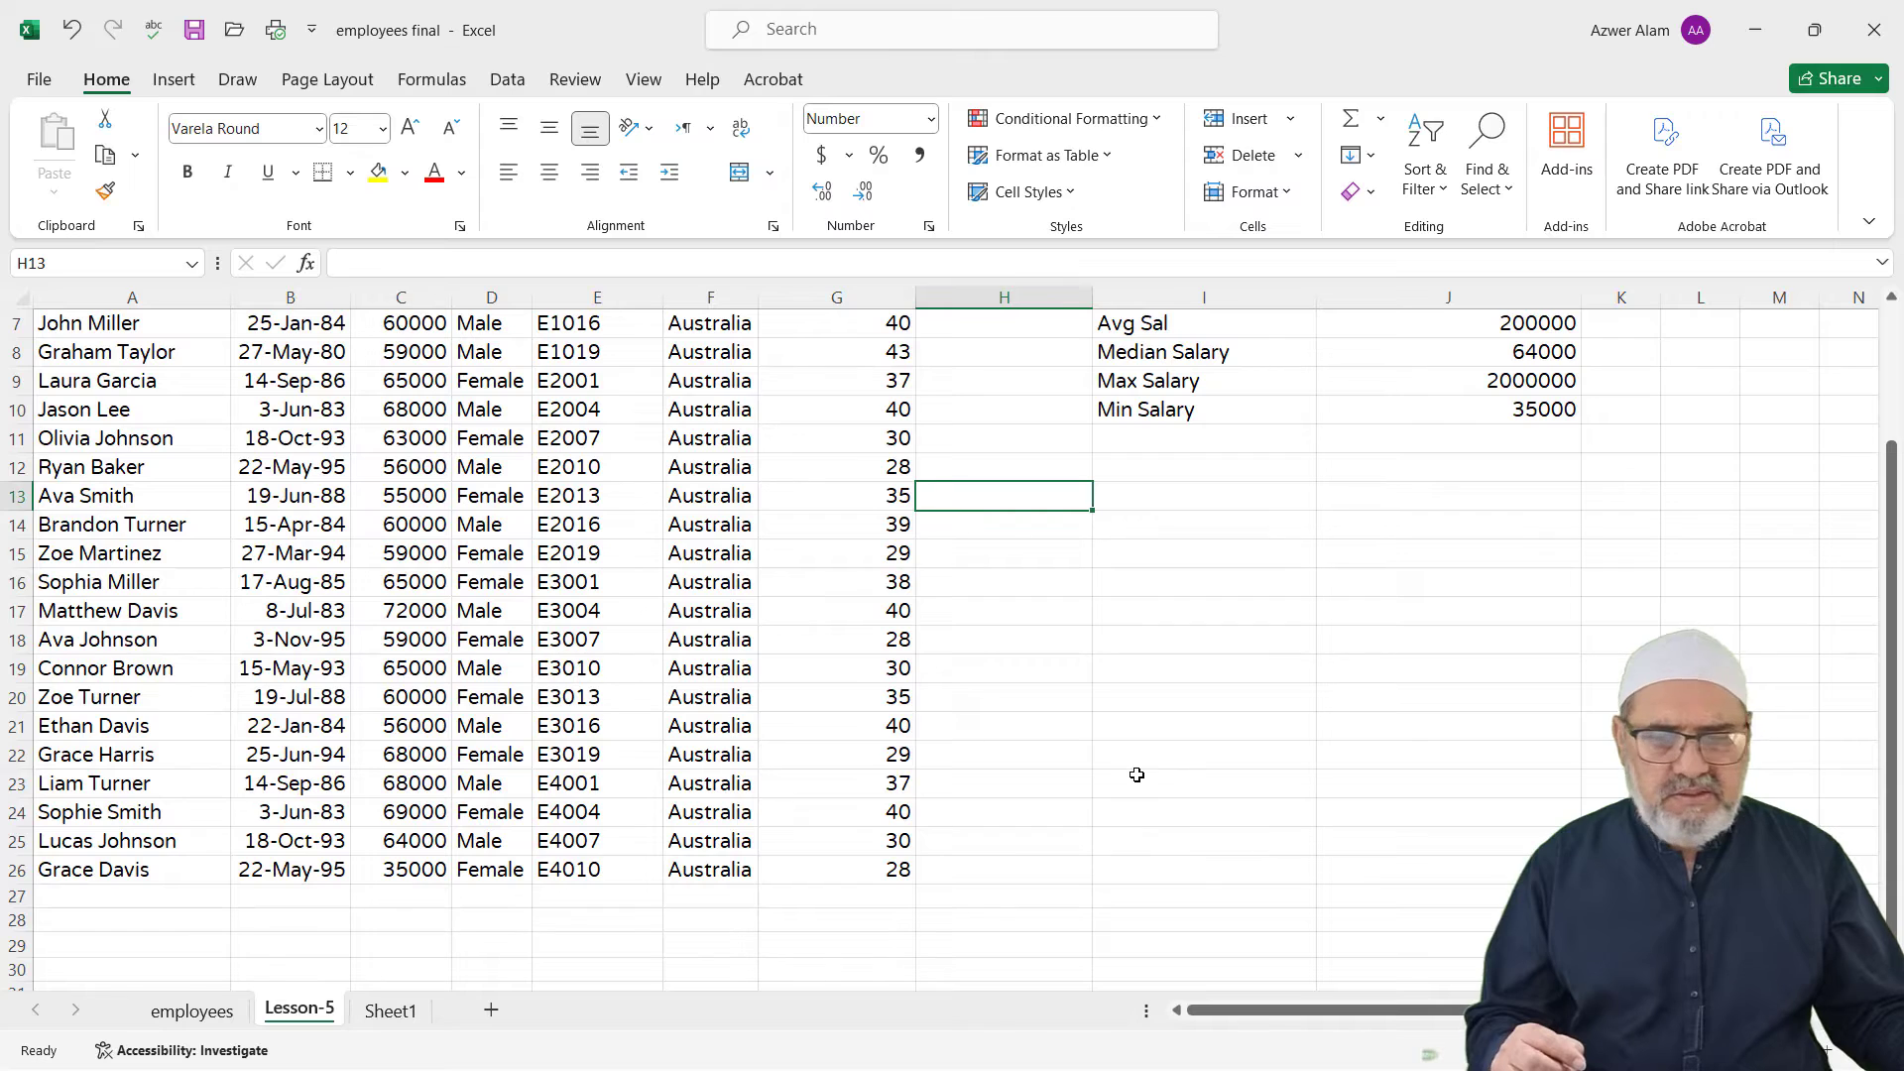
scroll(1136, 774, "up", 2)
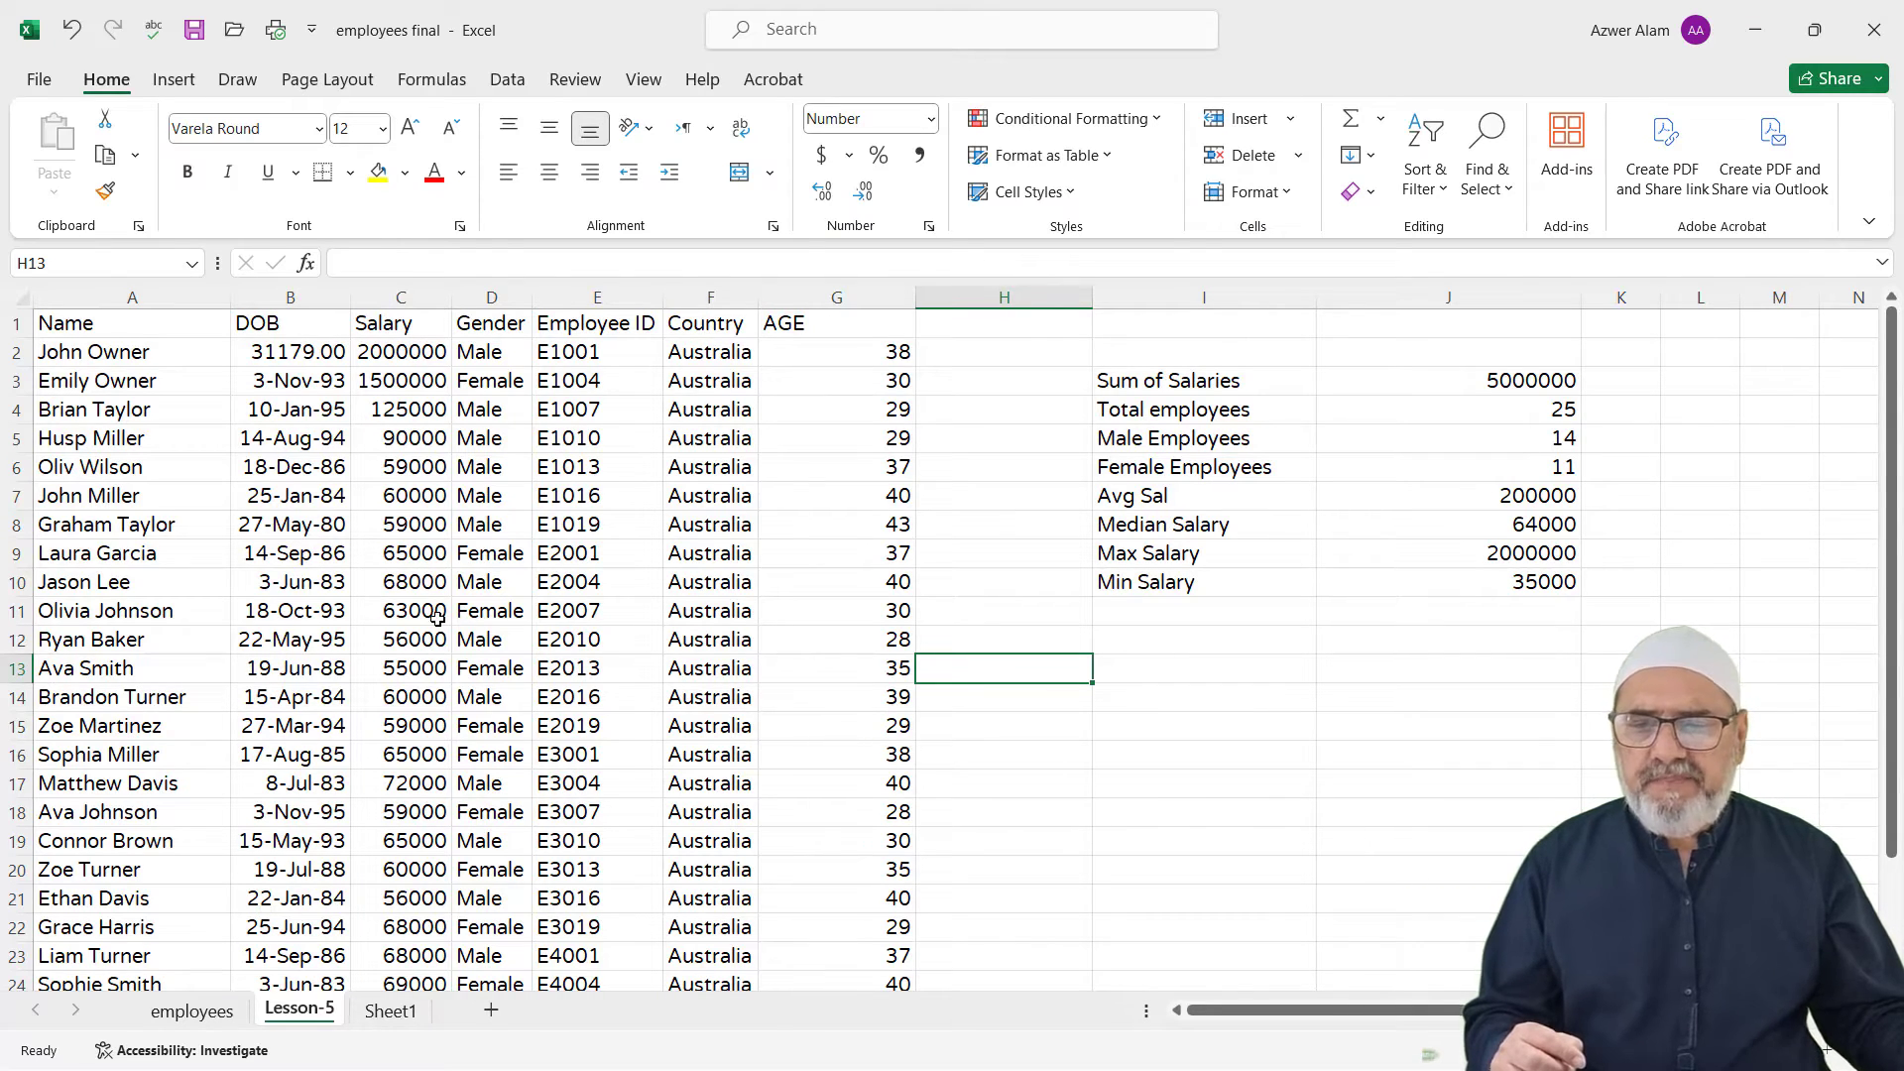
left_click(428, 294)
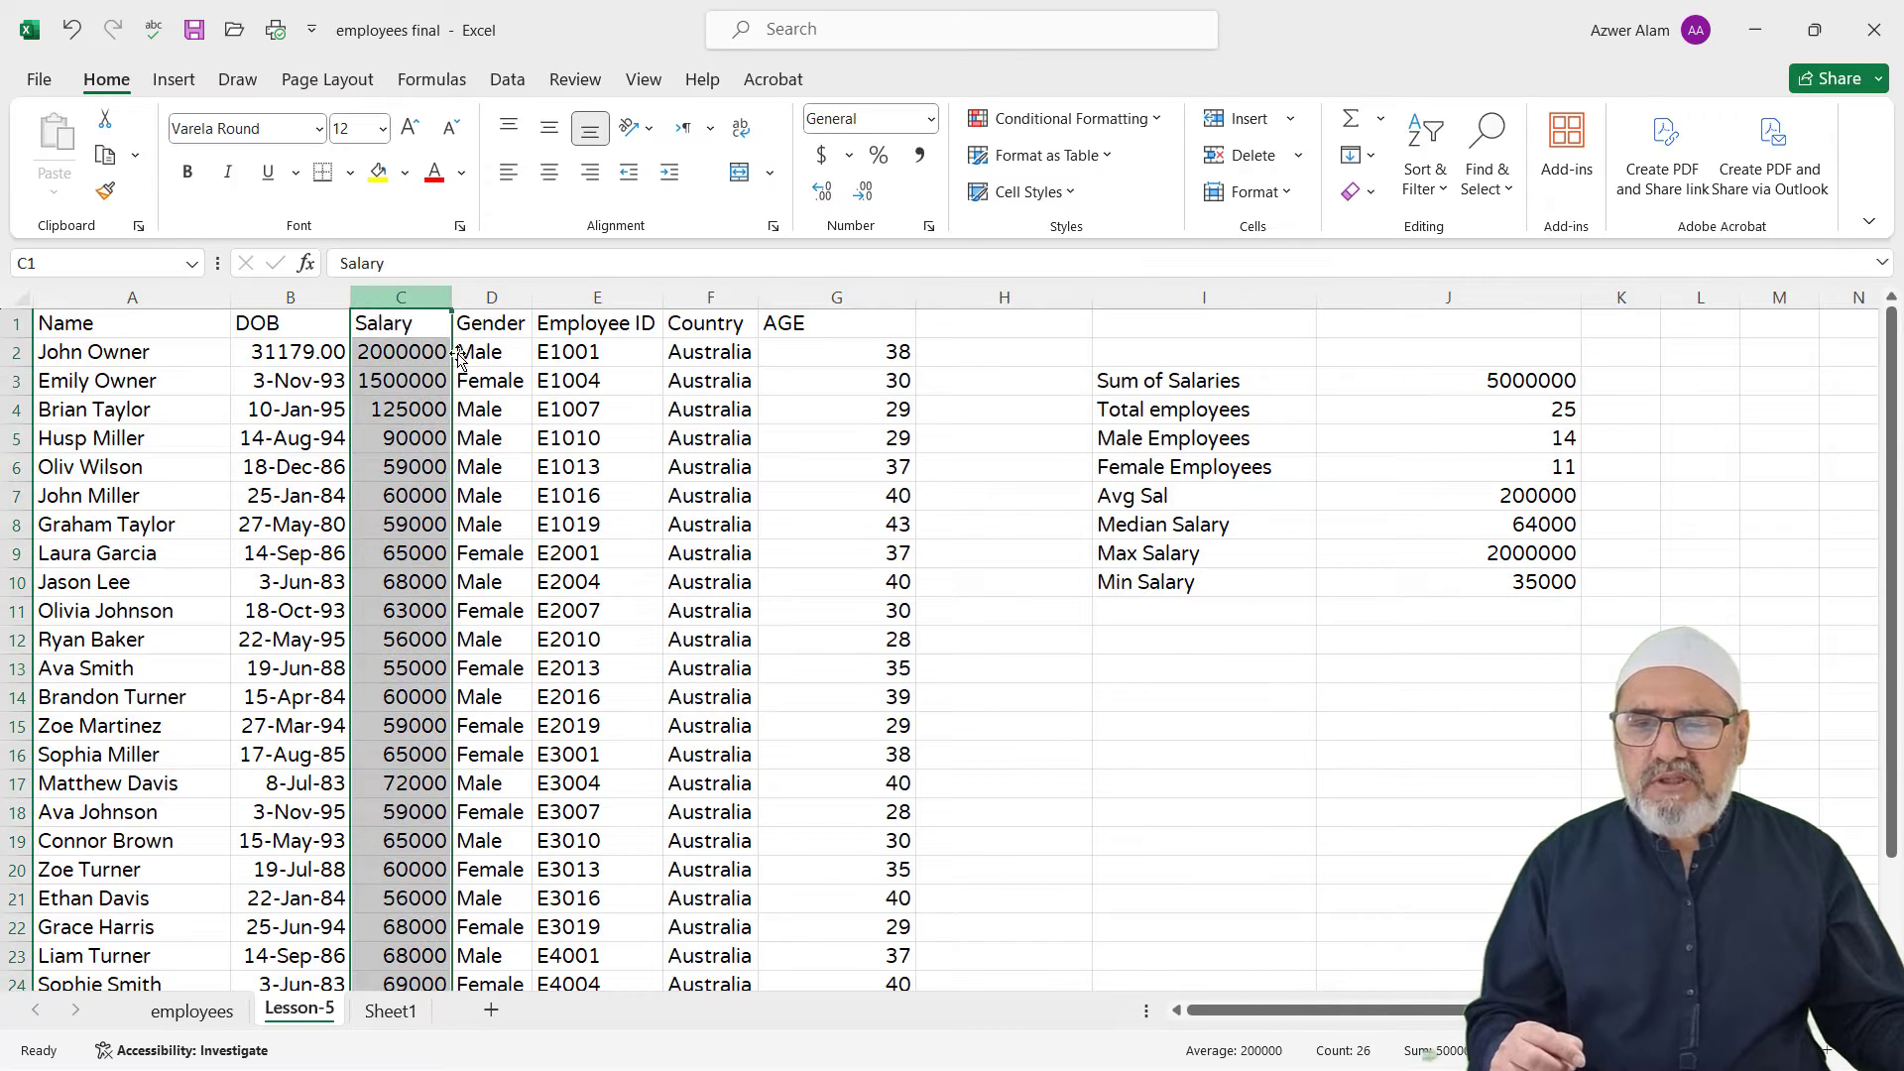
scroll(593, 571, "down", 4)
scroll(593, 571, "down", 20)
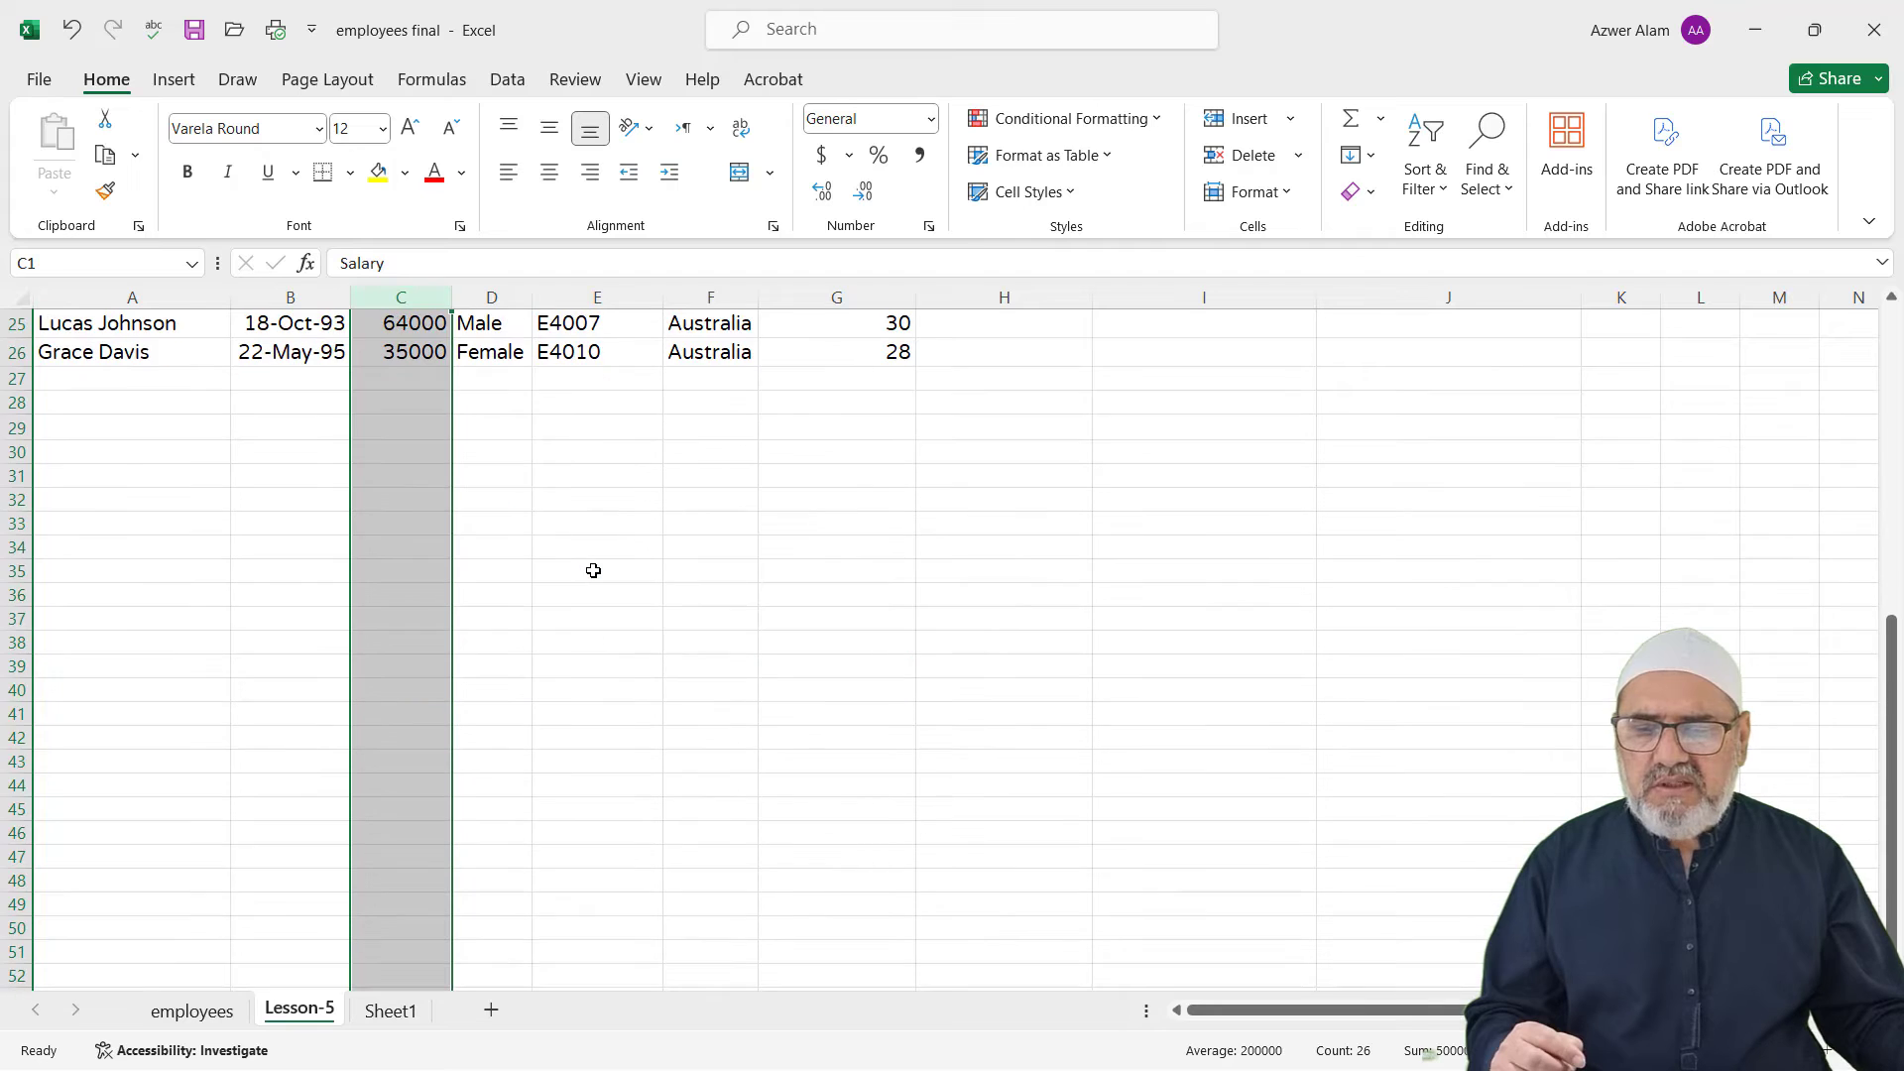
scroll(593, 574, "up", 20)
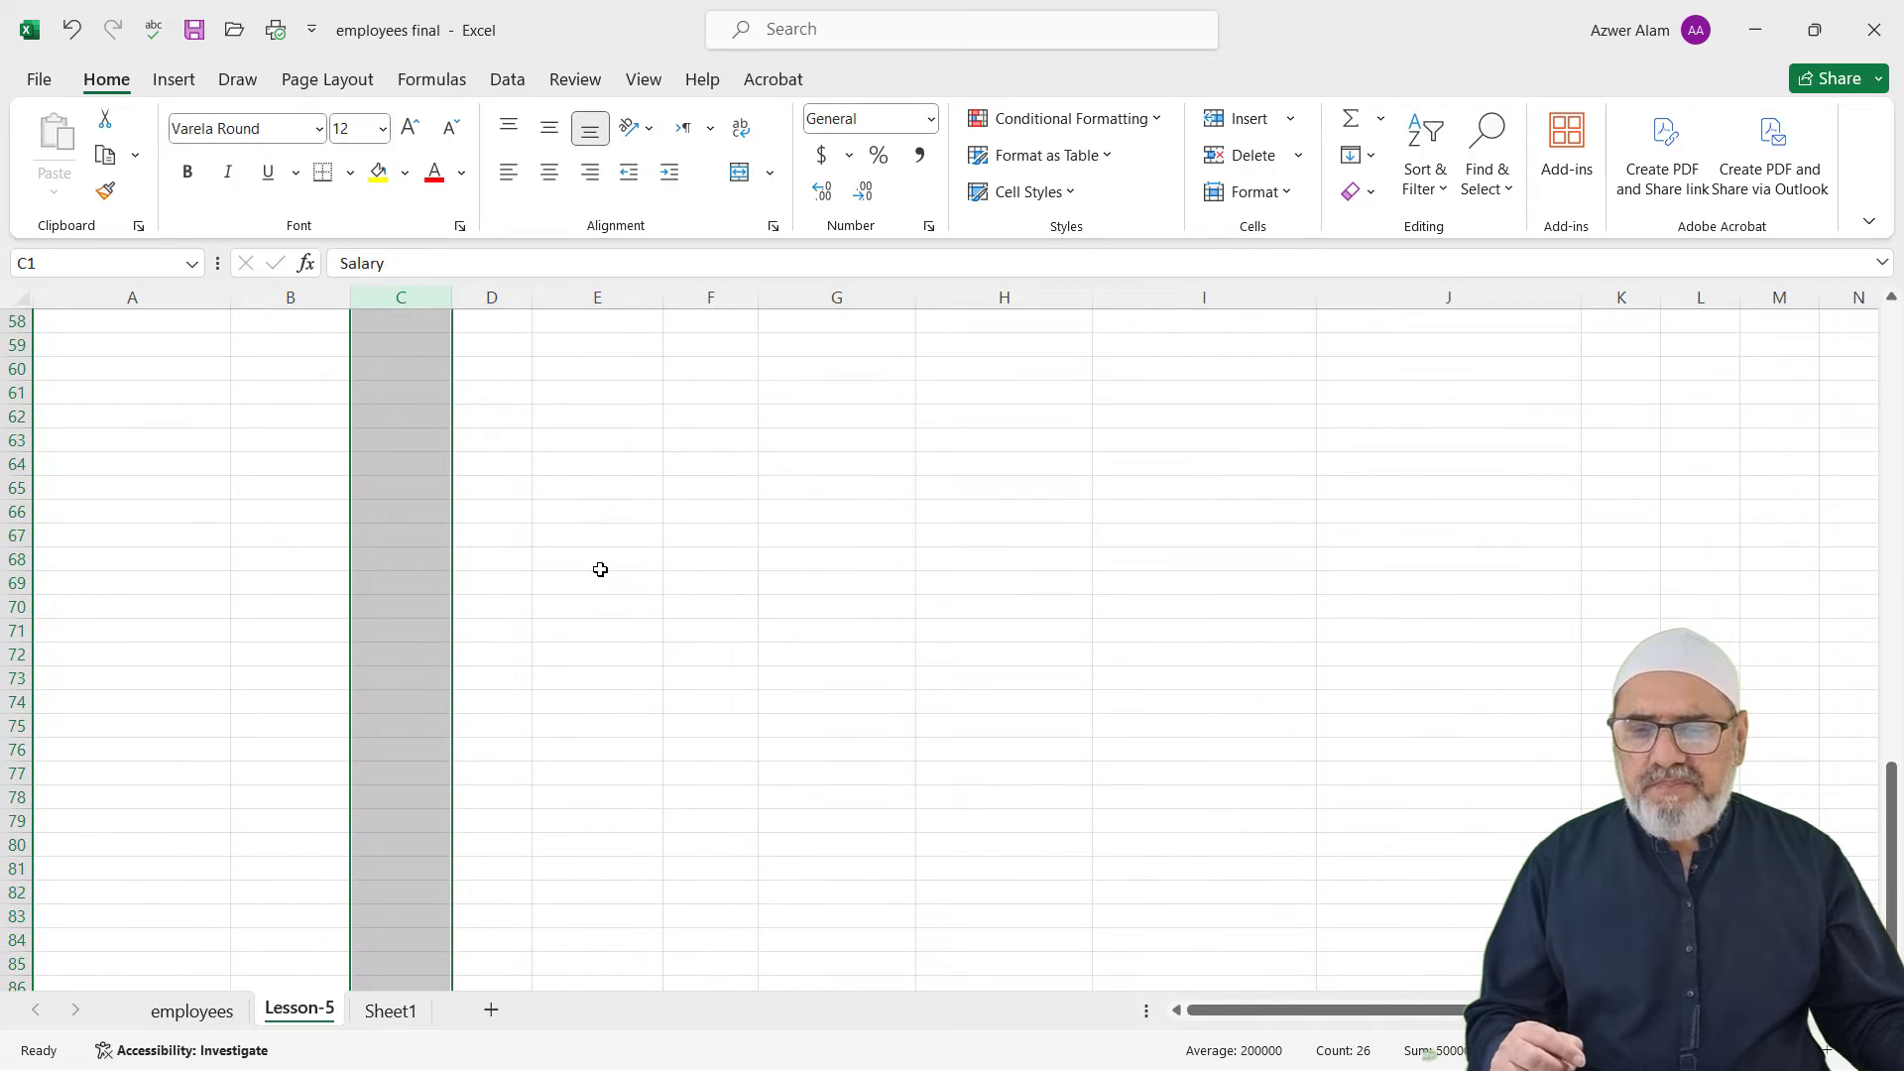
left_click(558, 498)
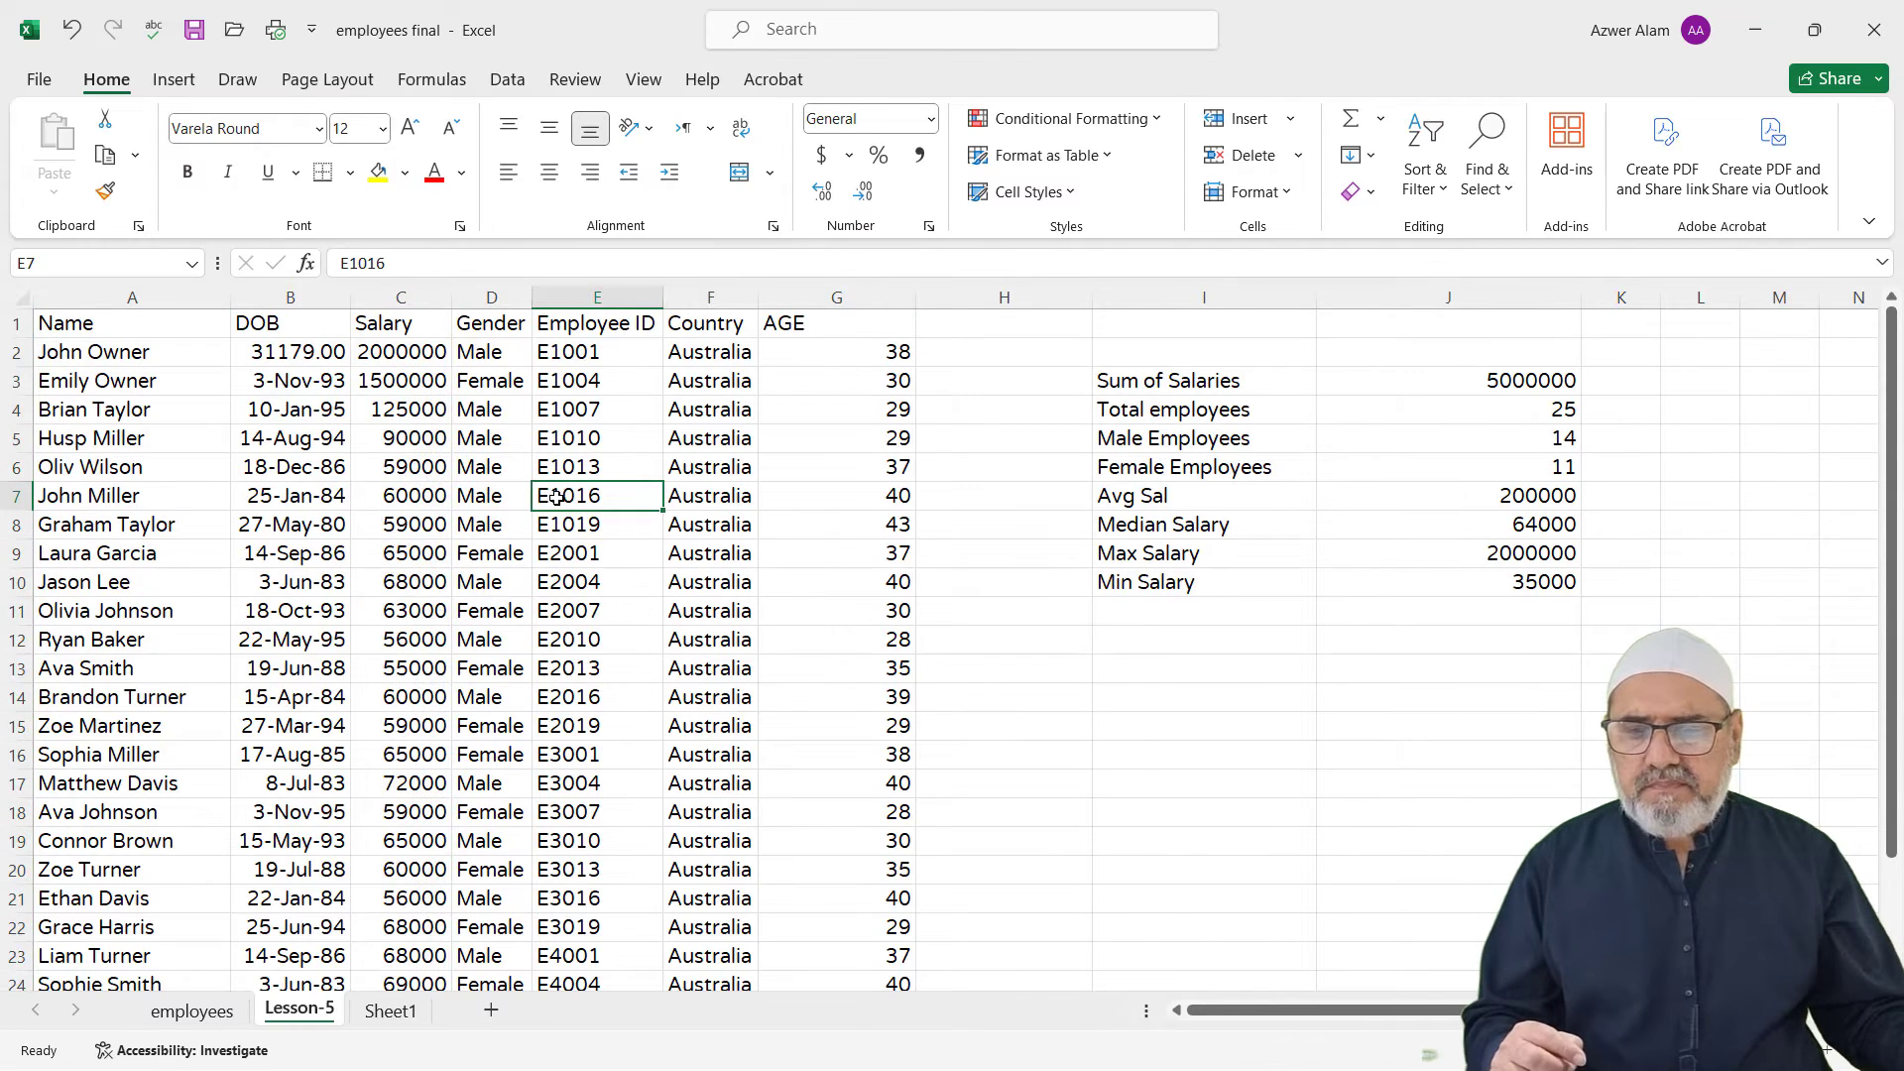
scroll(417, 872, "down", 2)
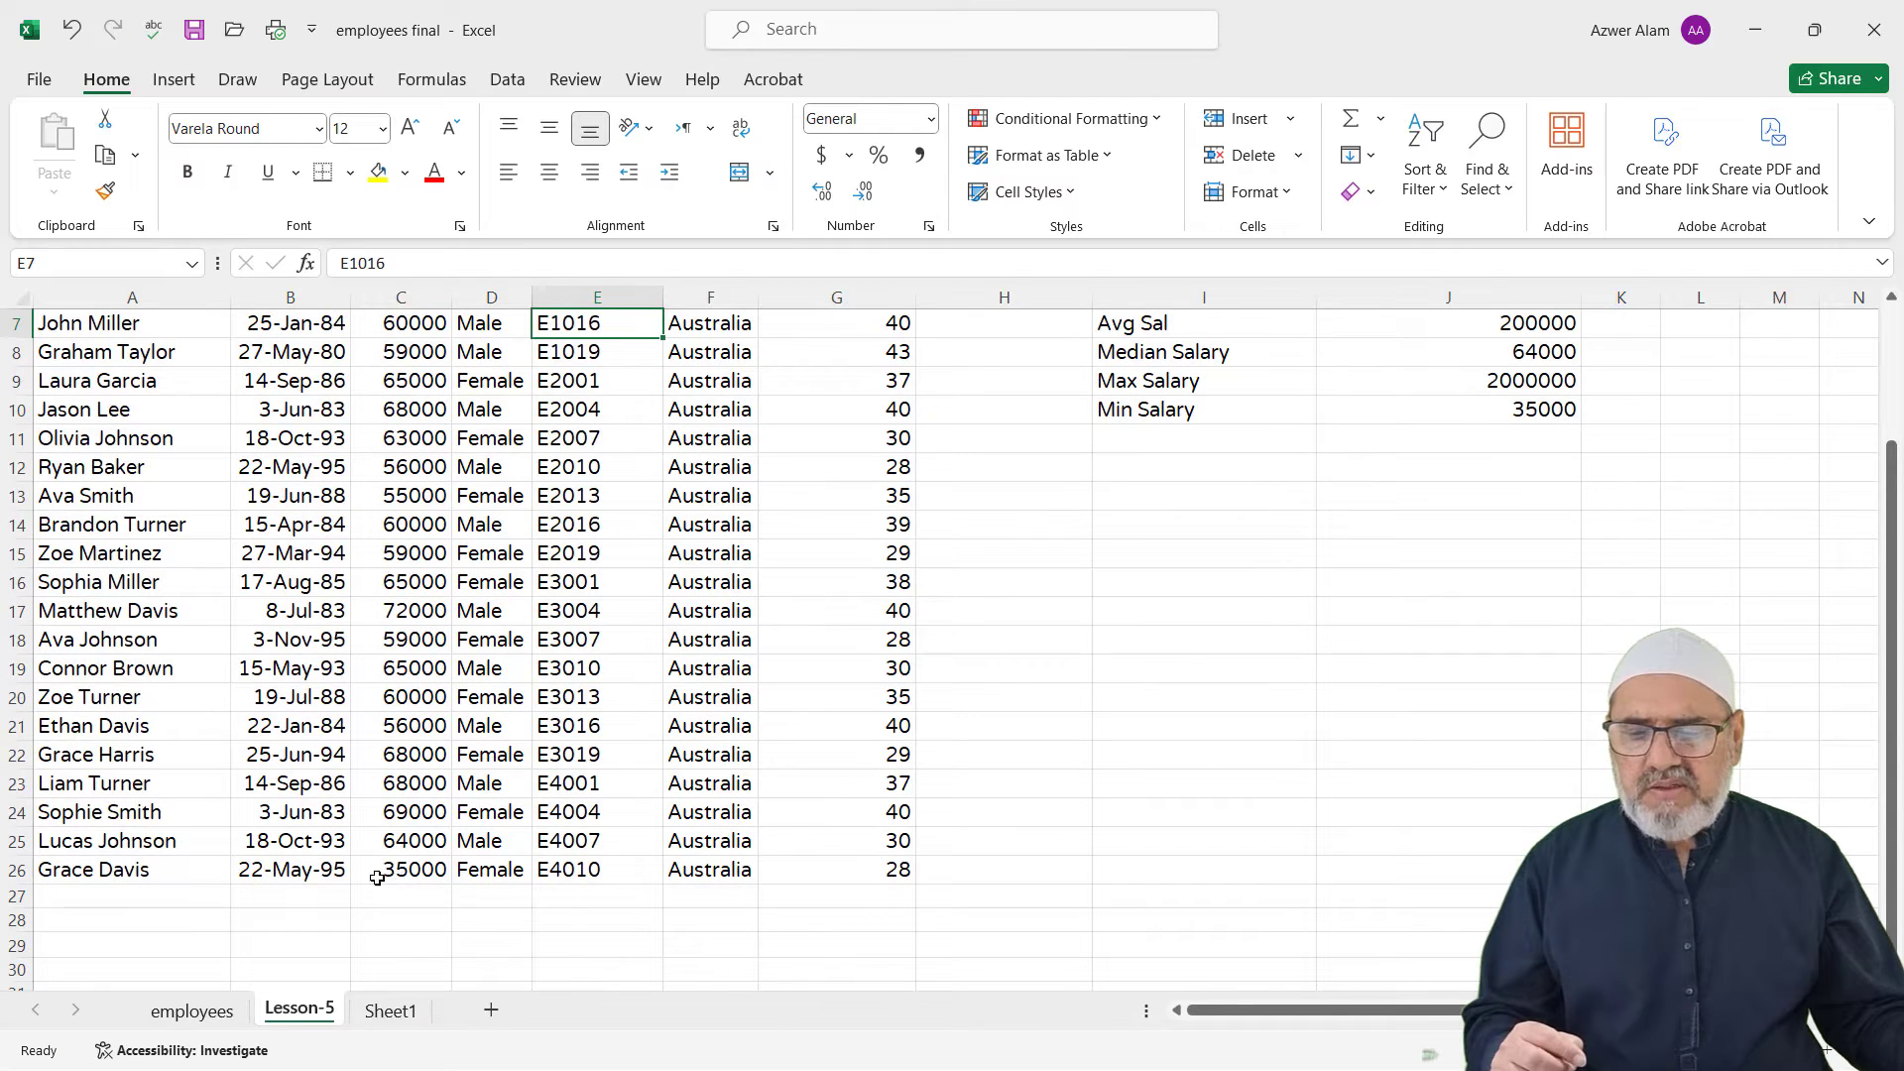
scroll(497, 873, "up", 1)
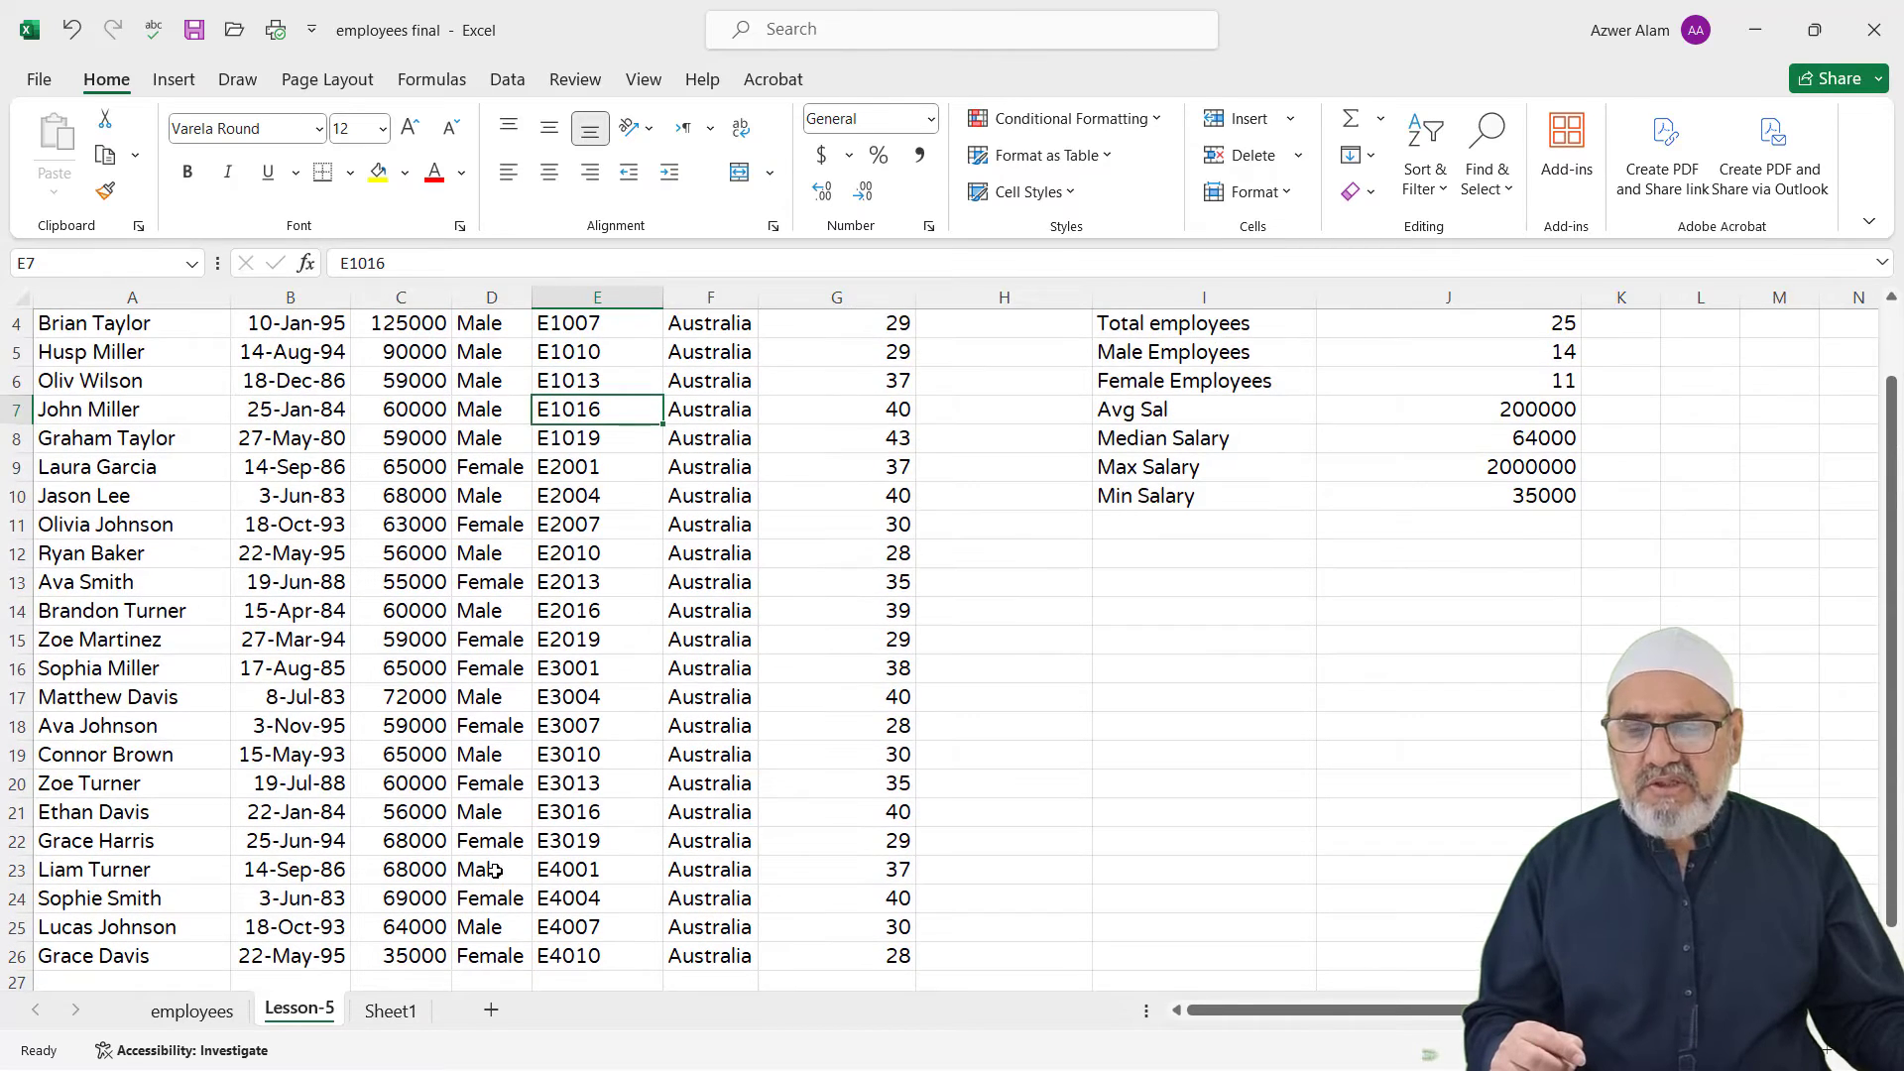
scroll(495, 871, "up", 1)
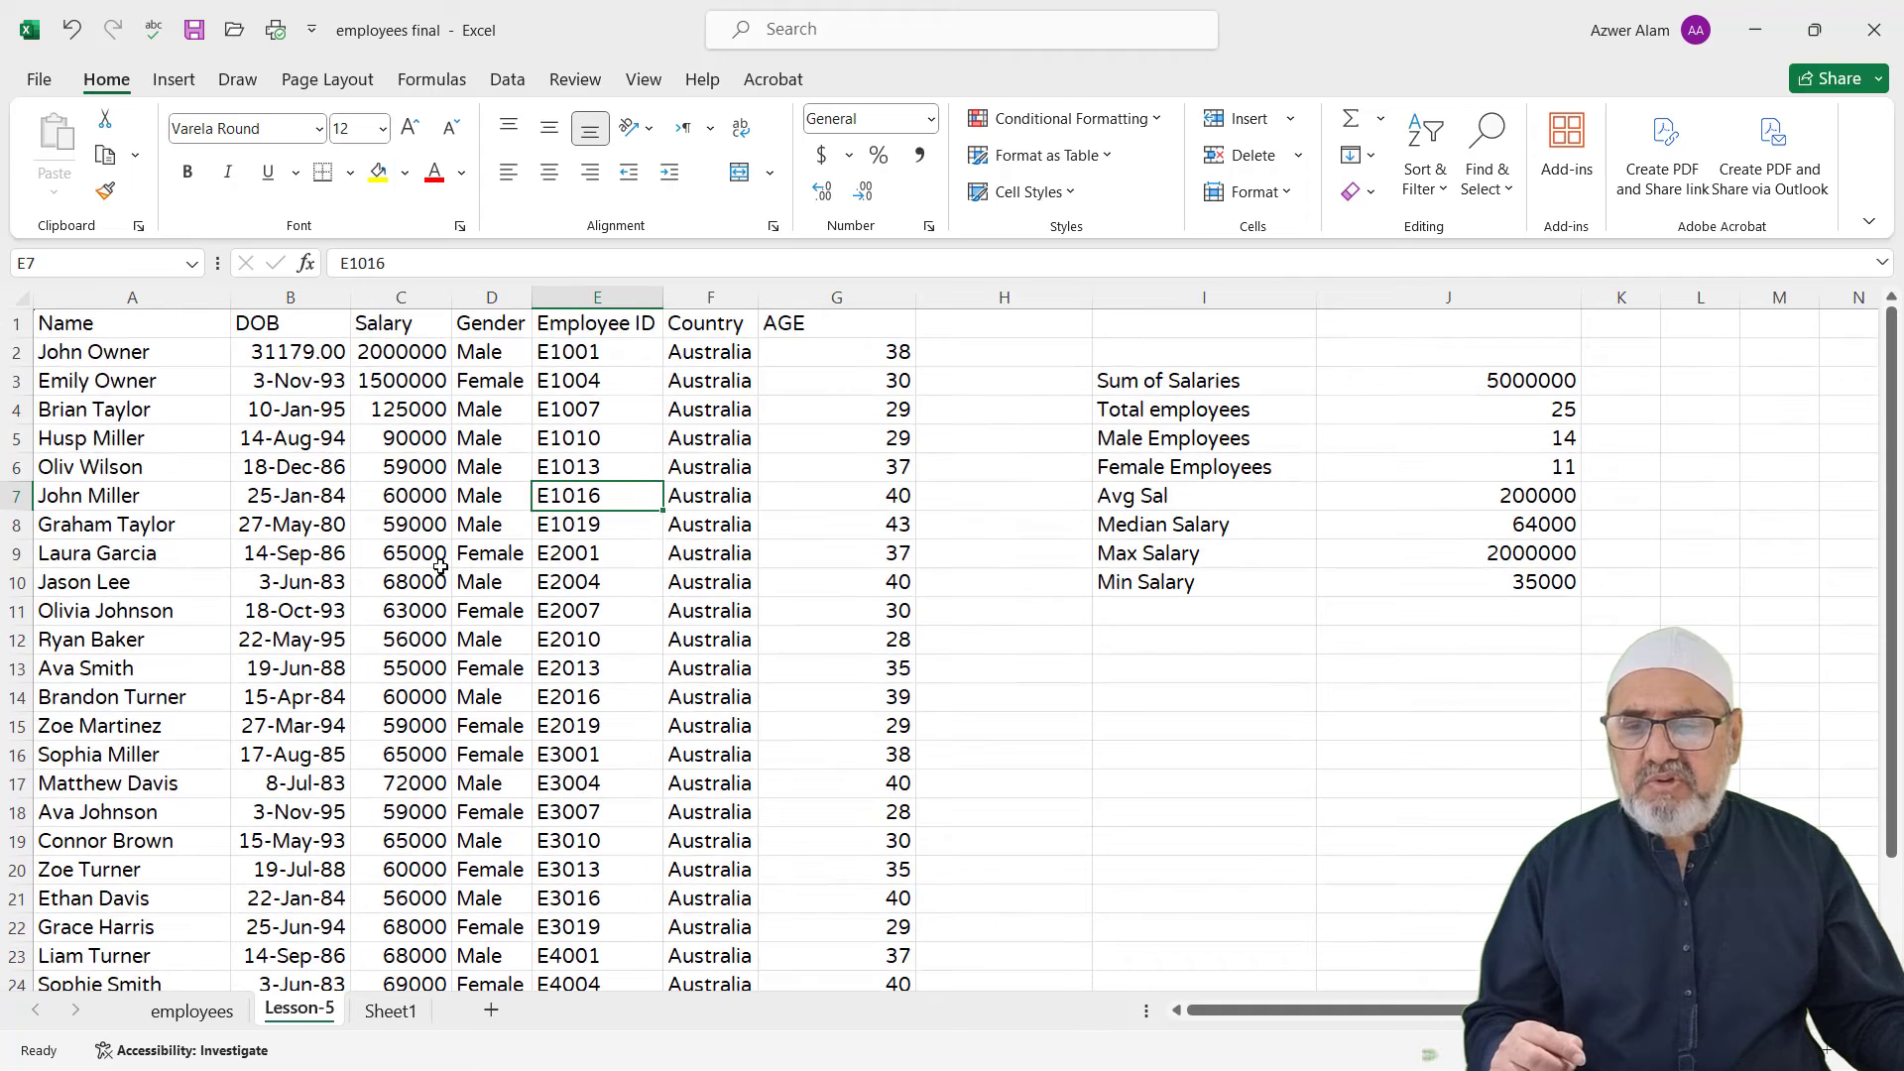
Step: Select the salary values in C2:C26, show them with two decimal places, and return them to no decimals
left_click(426, 351)
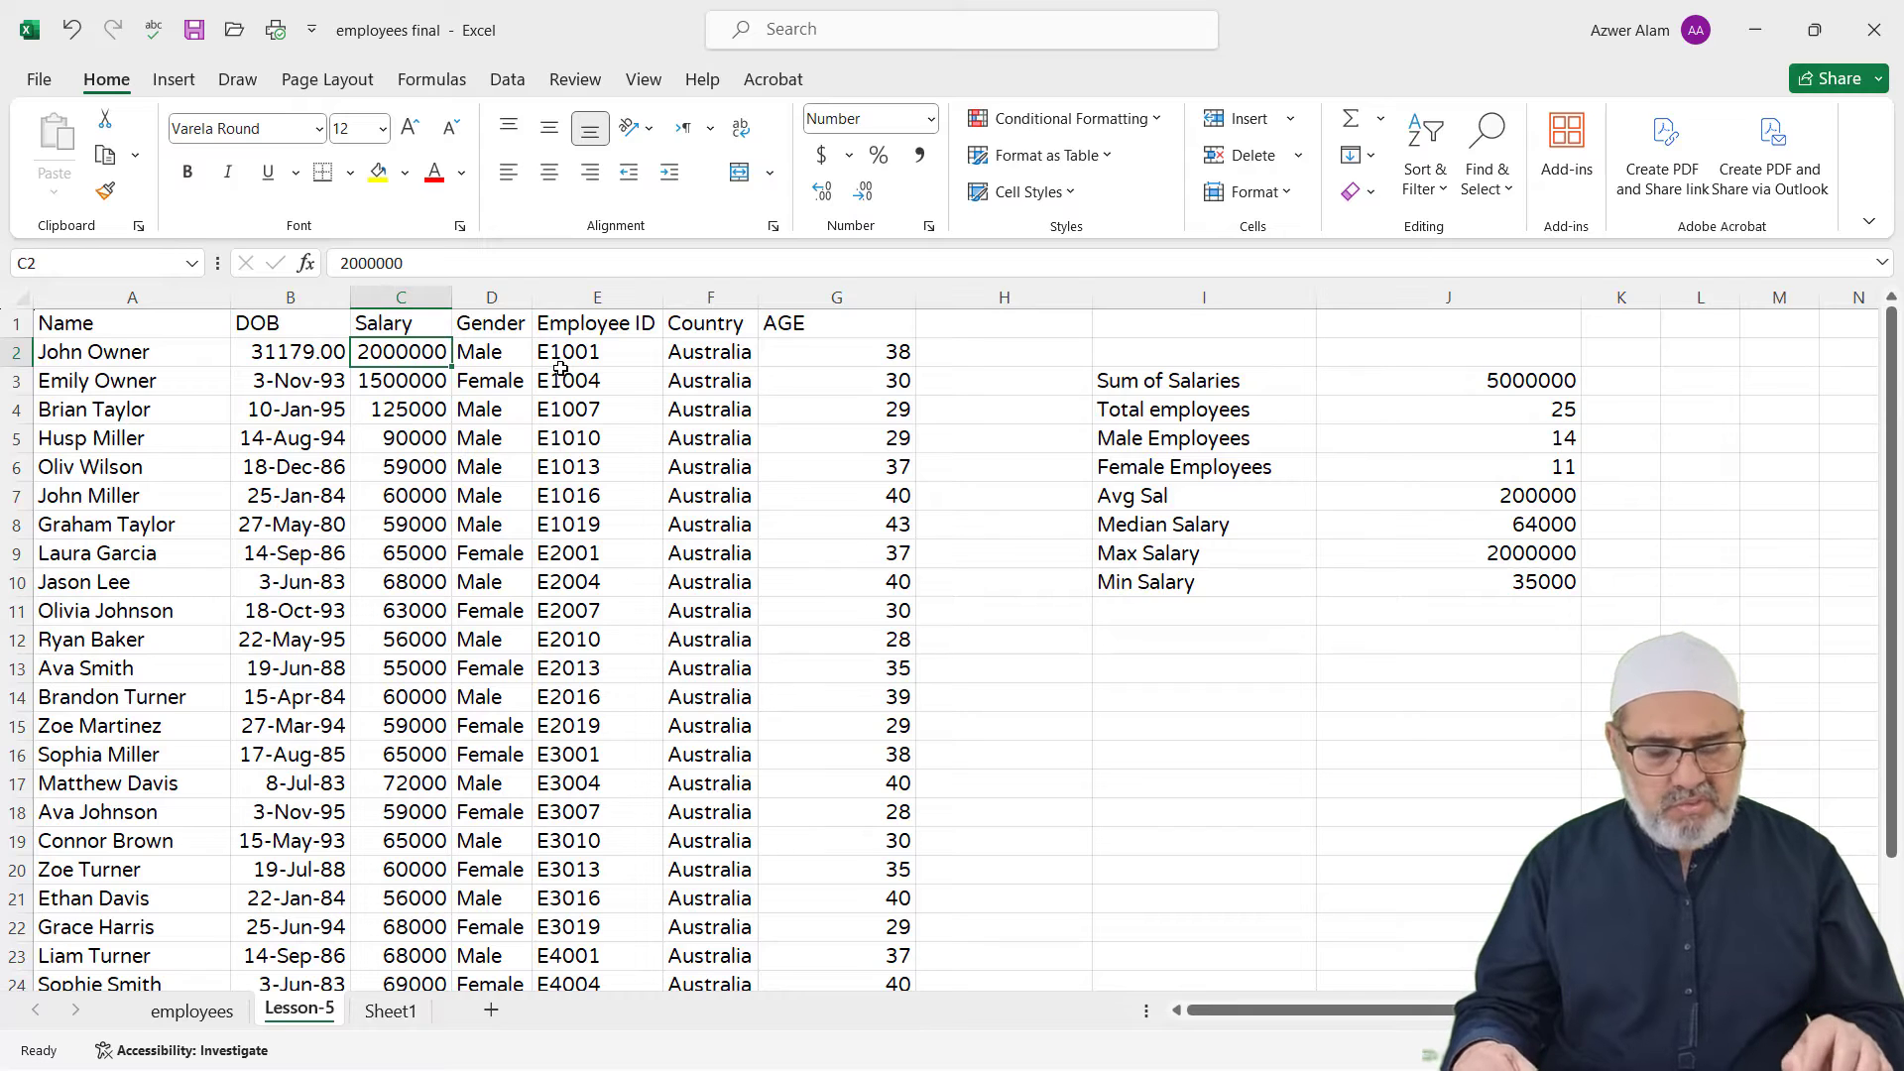
key("ctrl+shift+Down")
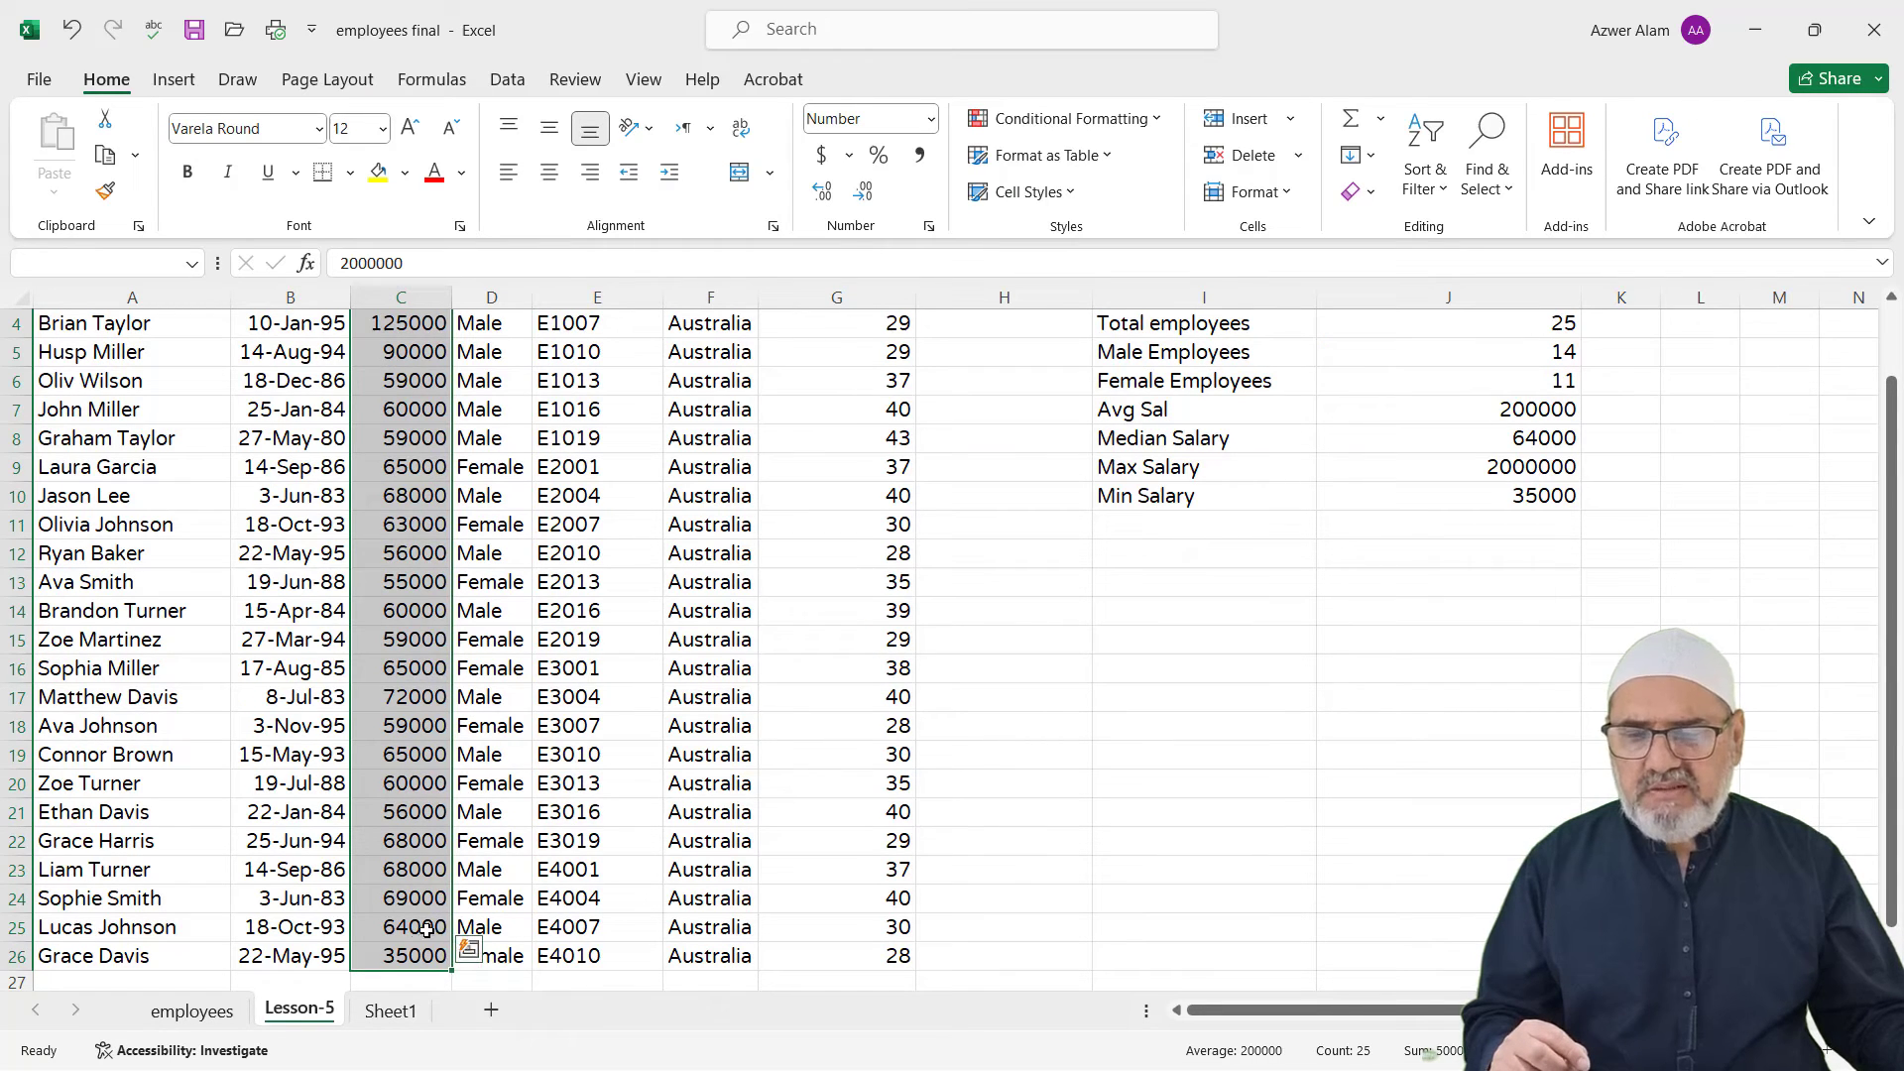
scroll(543, 899, "up", 1)
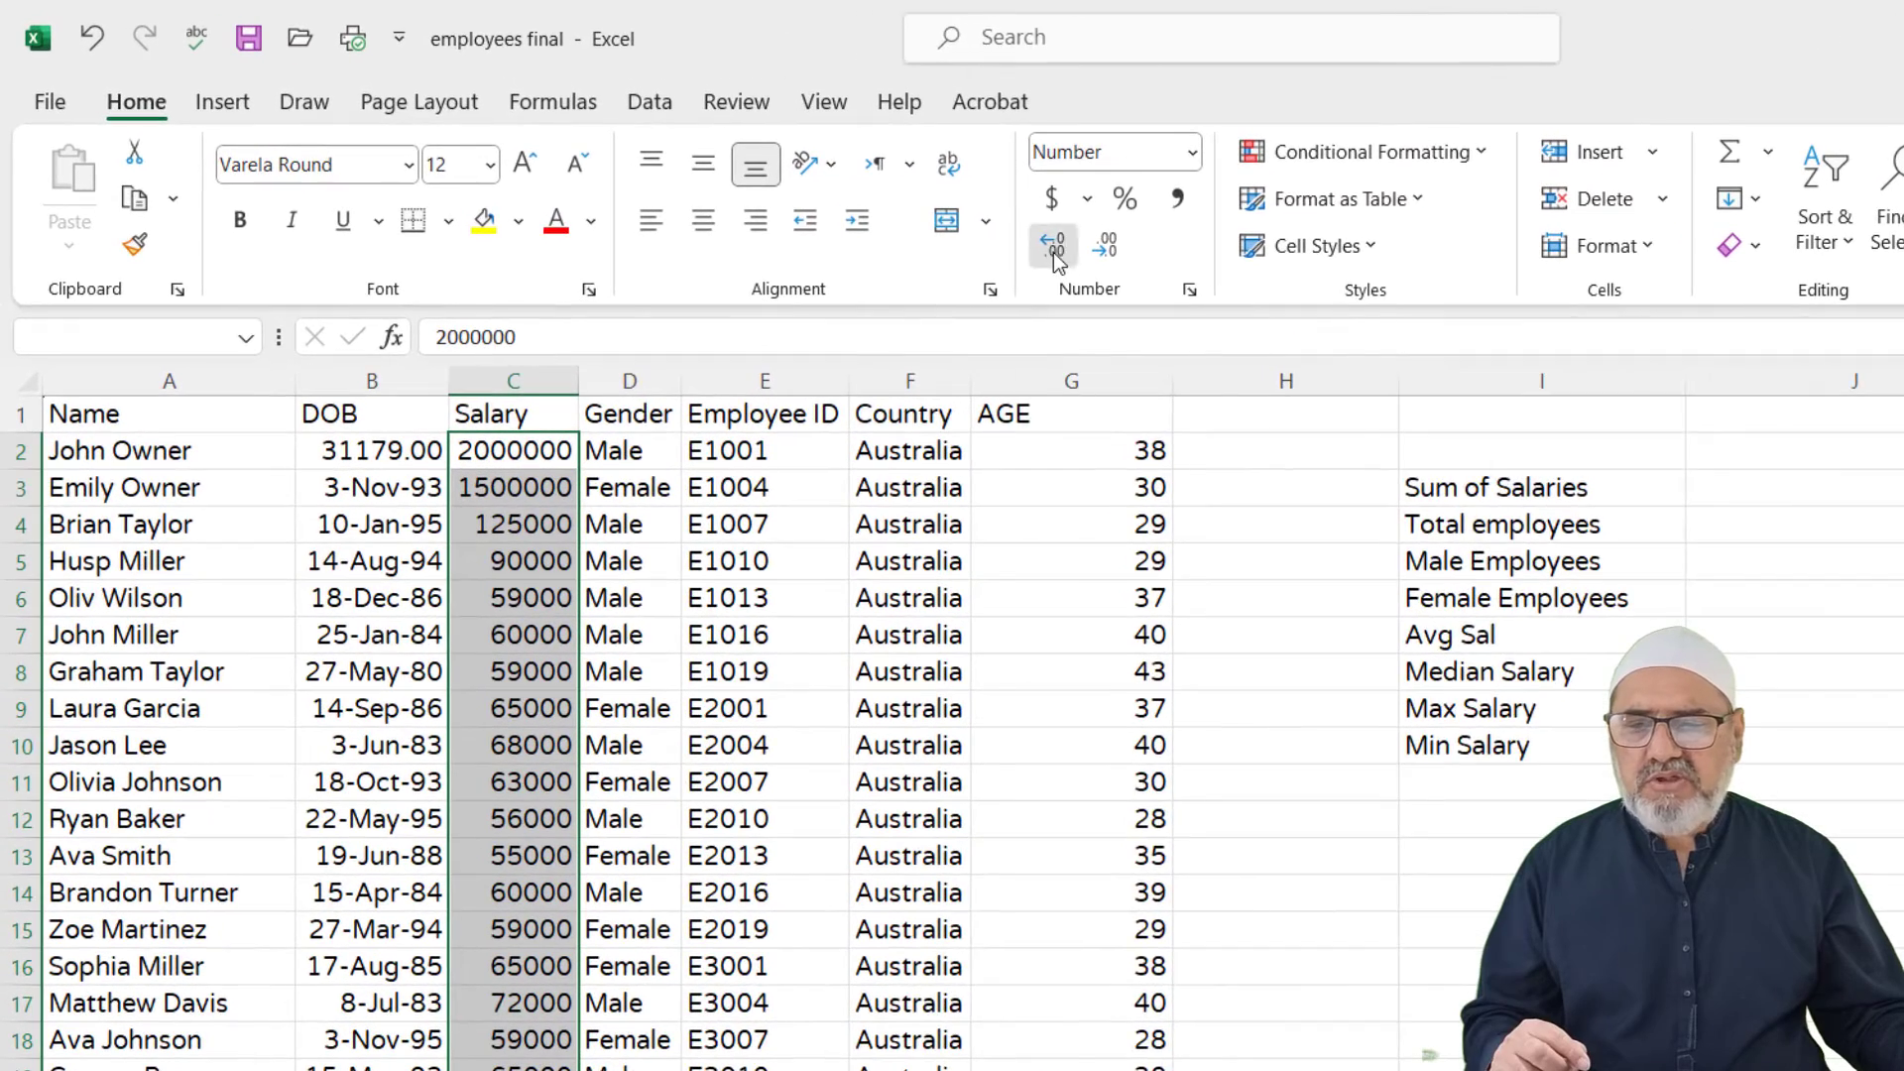
left_click(1054, 248)
left_click(1055, 248)
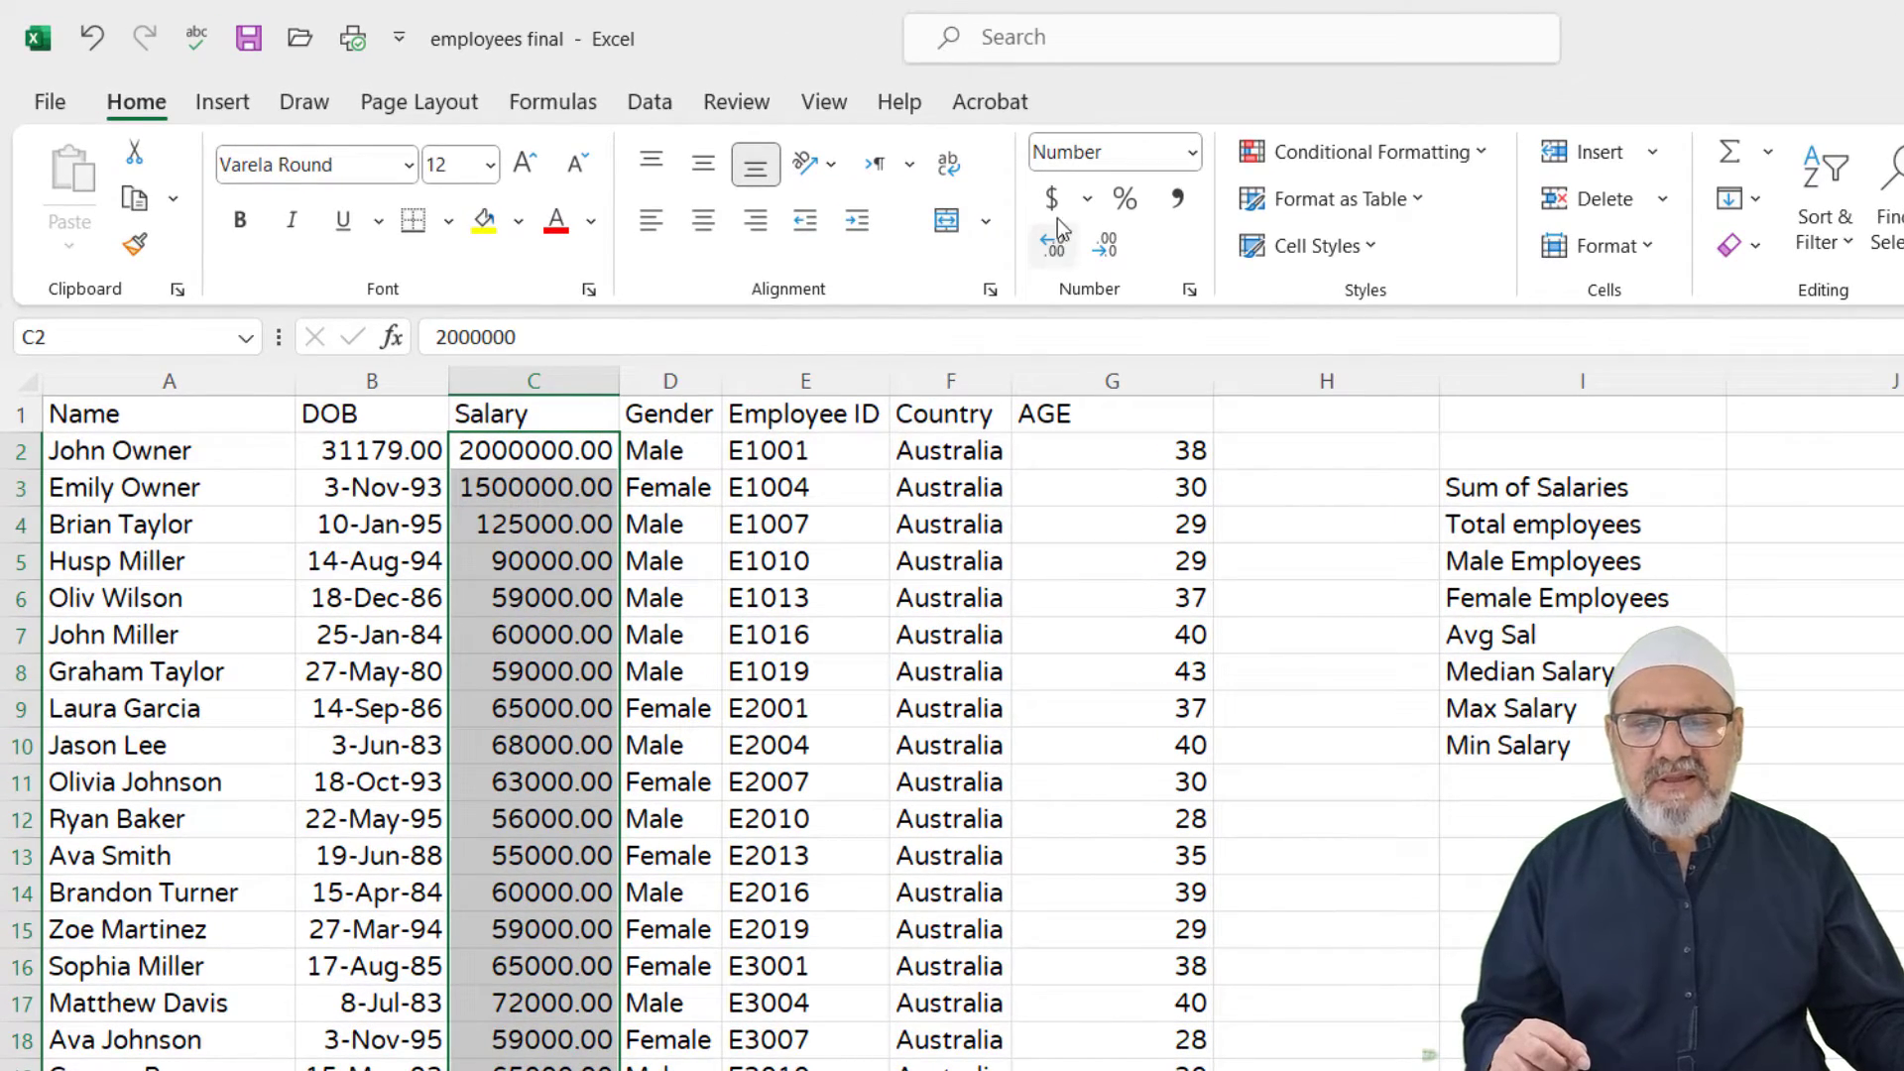
left_click(1108, 250)
left_click(1107, 250)
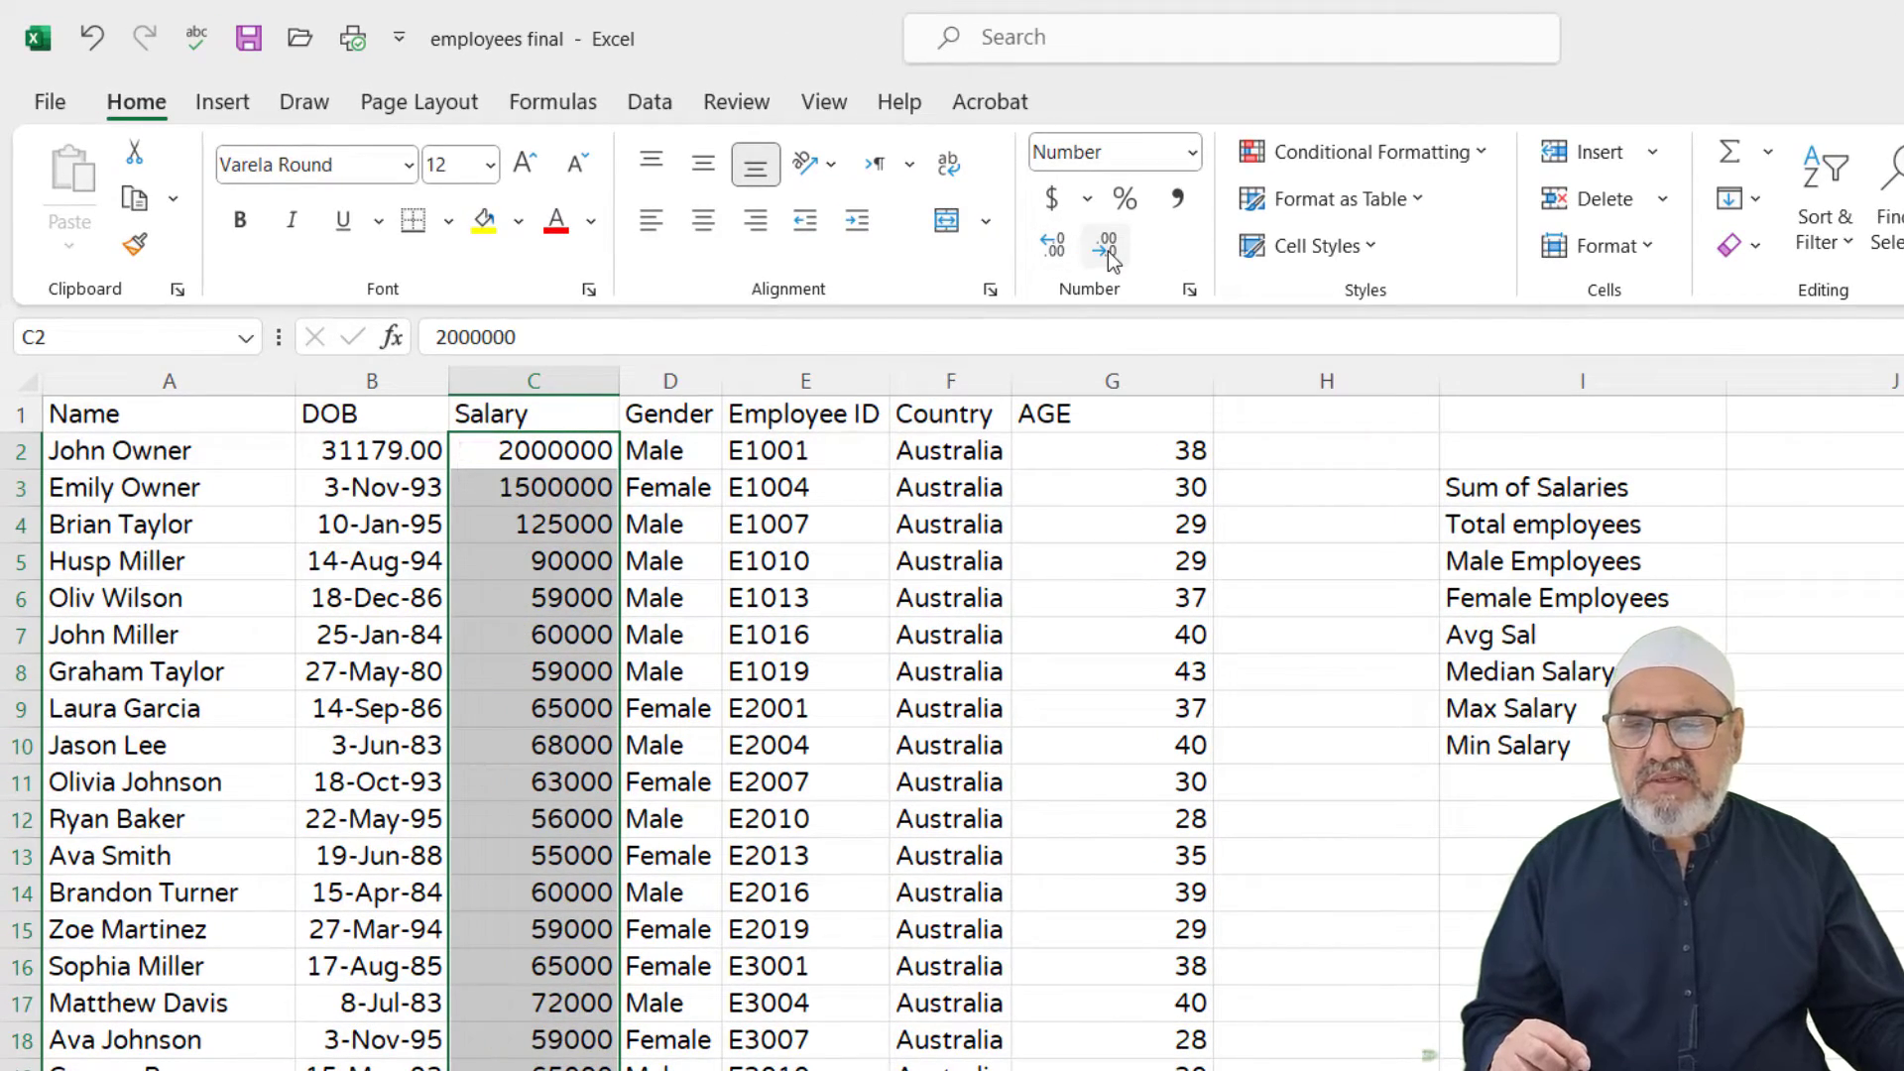
Step: Widen the Salary column and apply the Euro accounting format to the salaries, replacing it with ¥ Chinese (Simplified, Mainland China)
left_click_drag(621, 379, 727, 373)
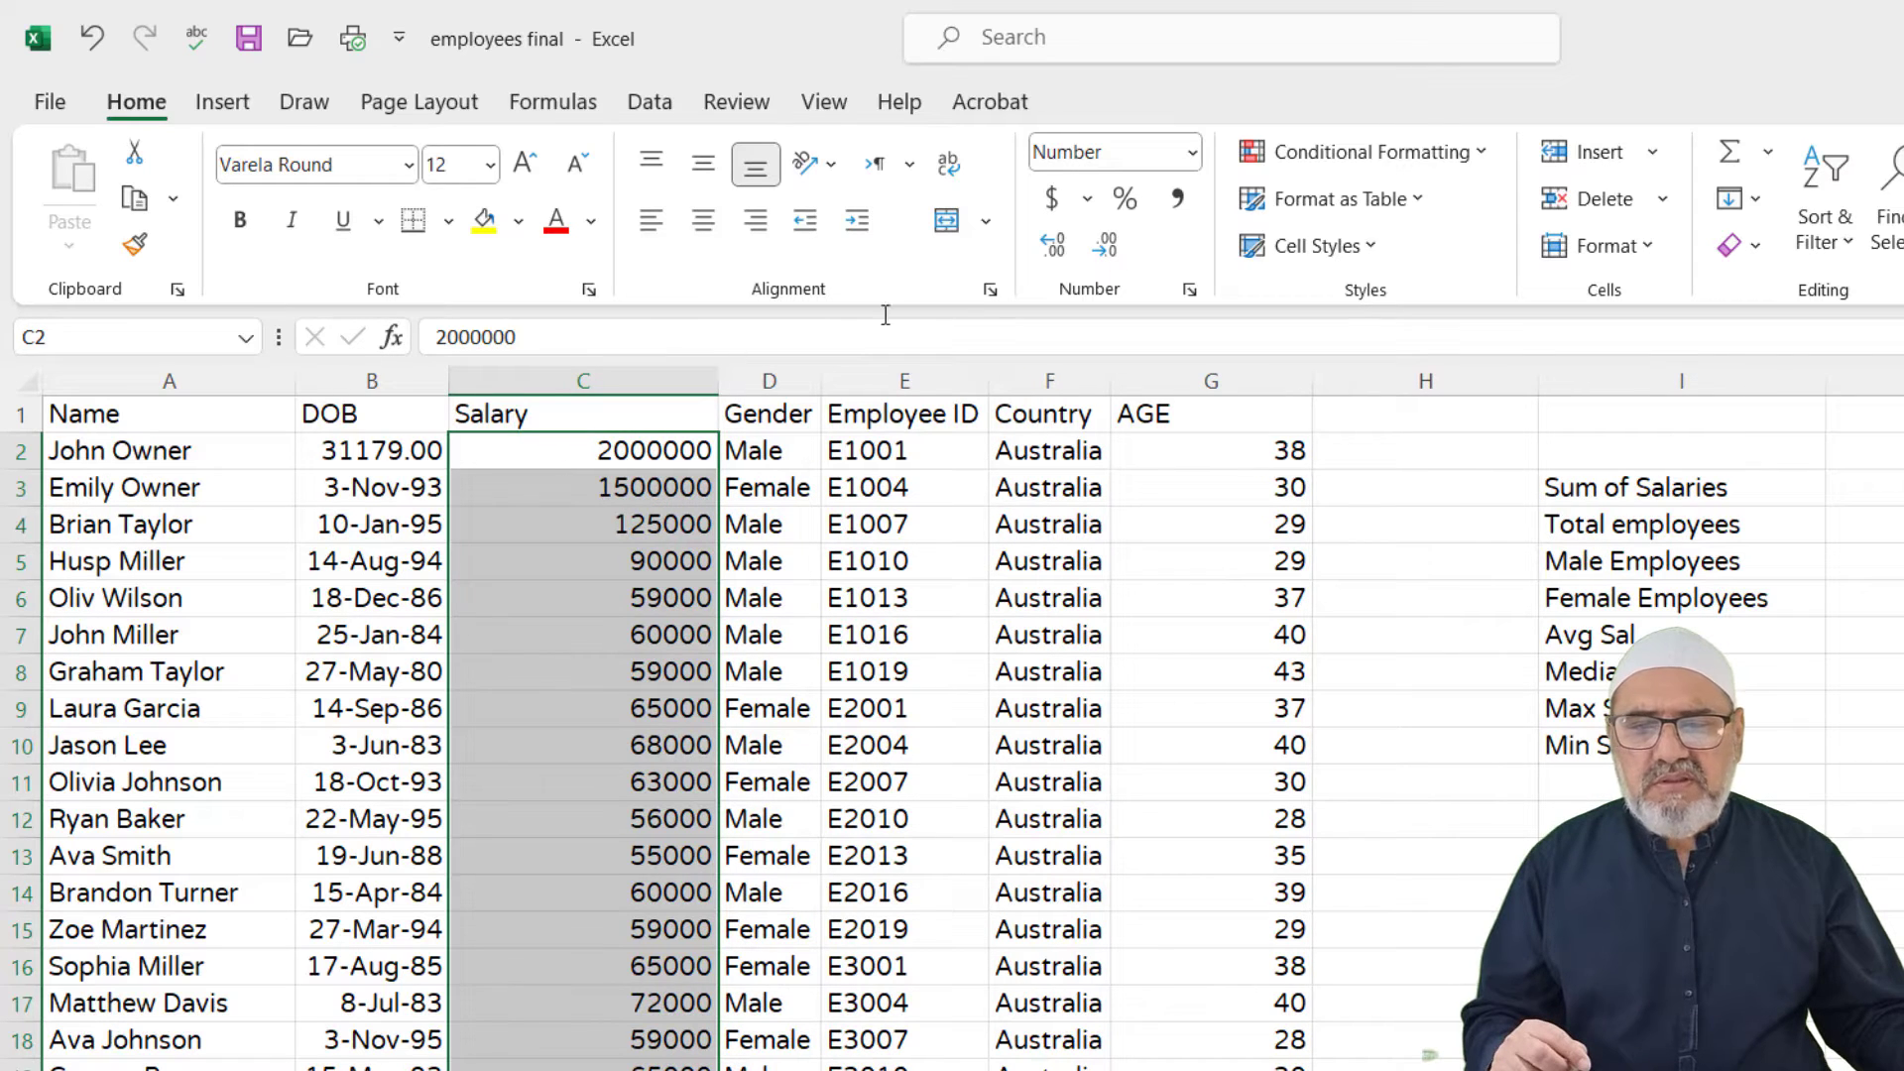
left_click(1088, 202)
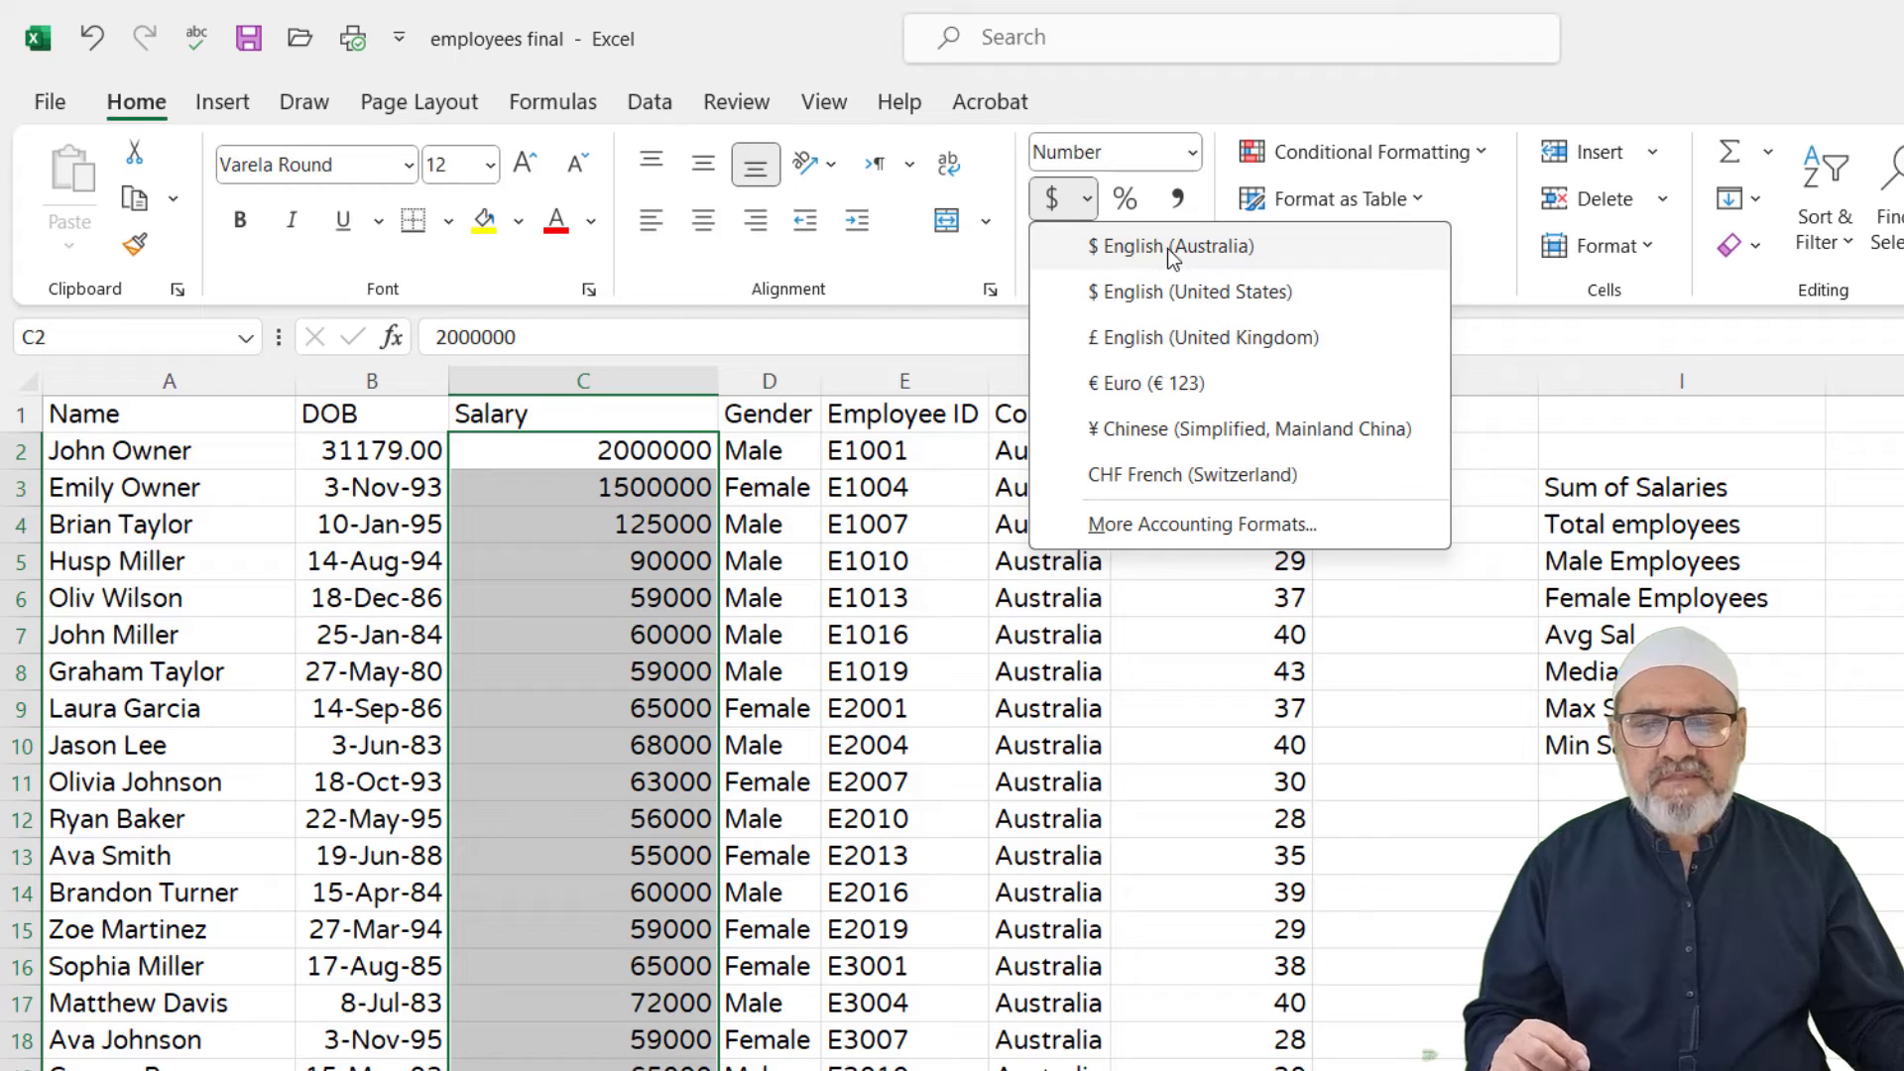
left_click(1138, 382)
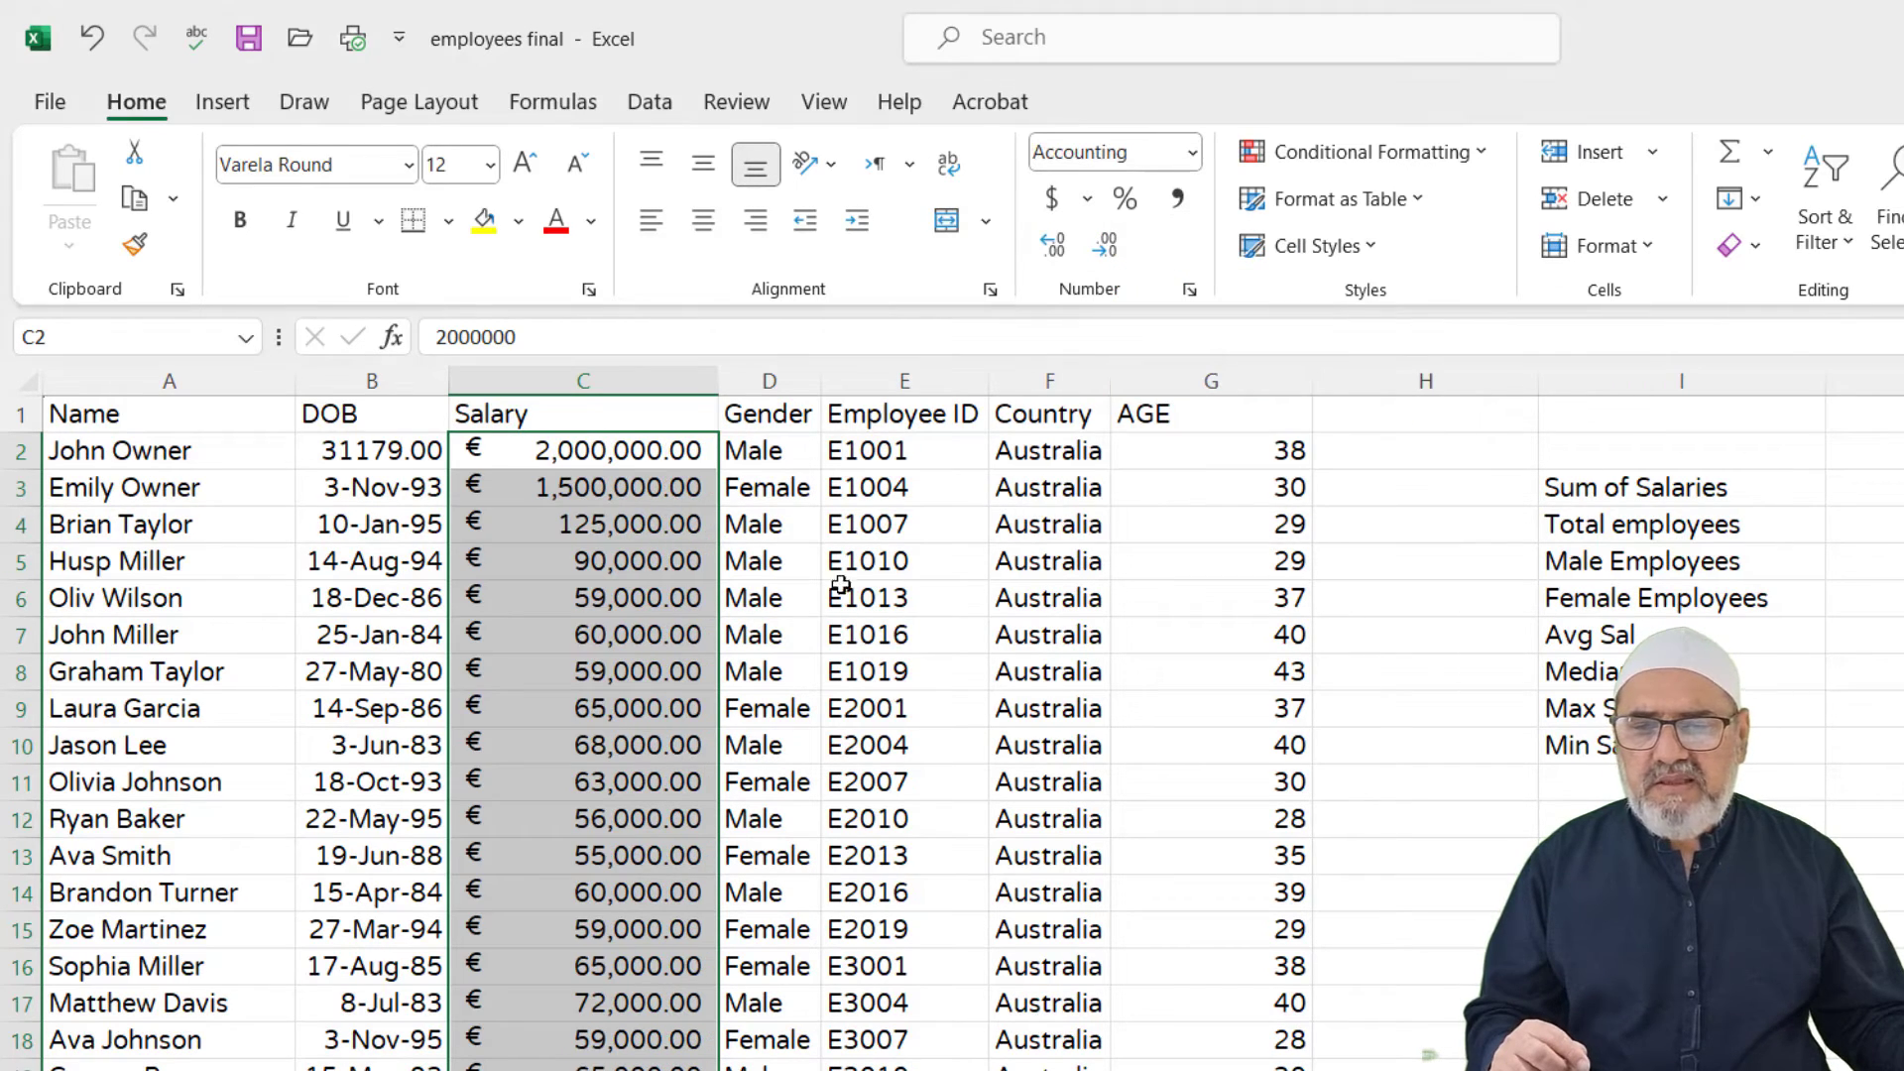
left_click(1088, 200)
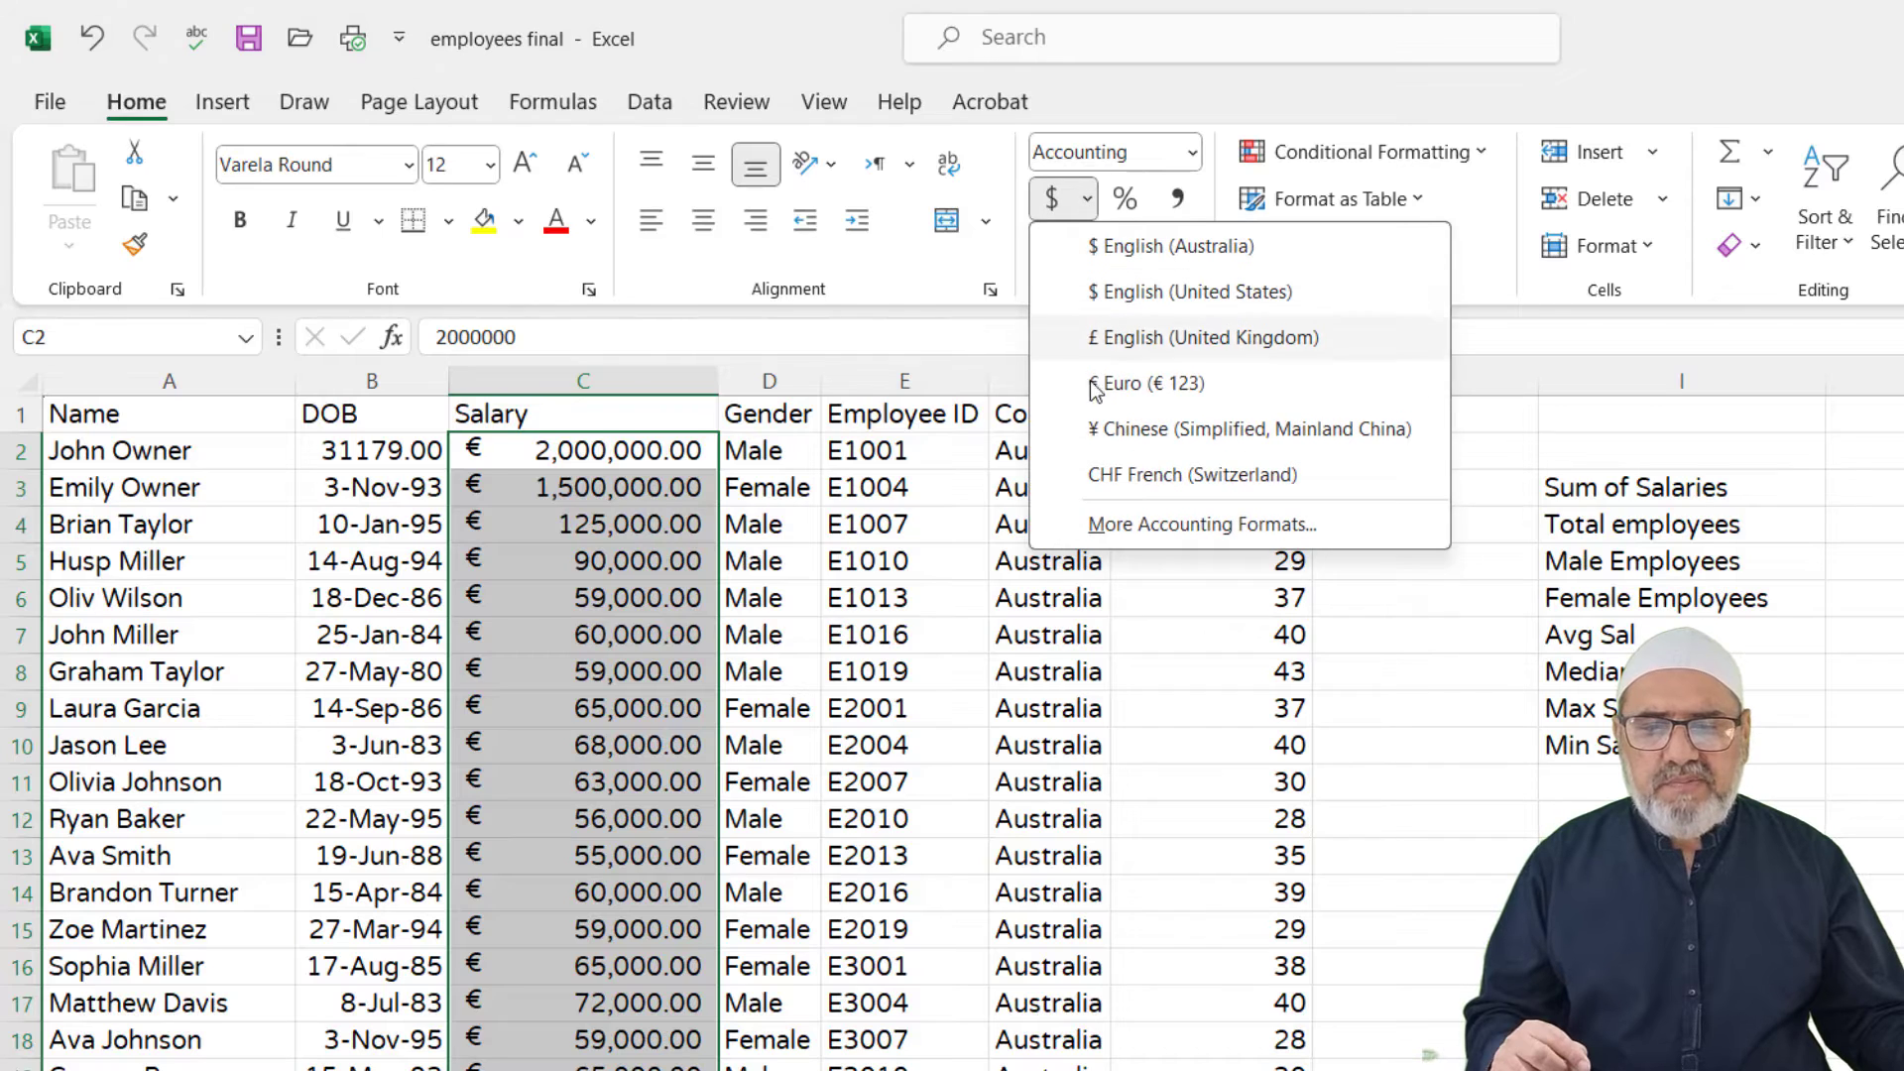
left_click(1111, 430)
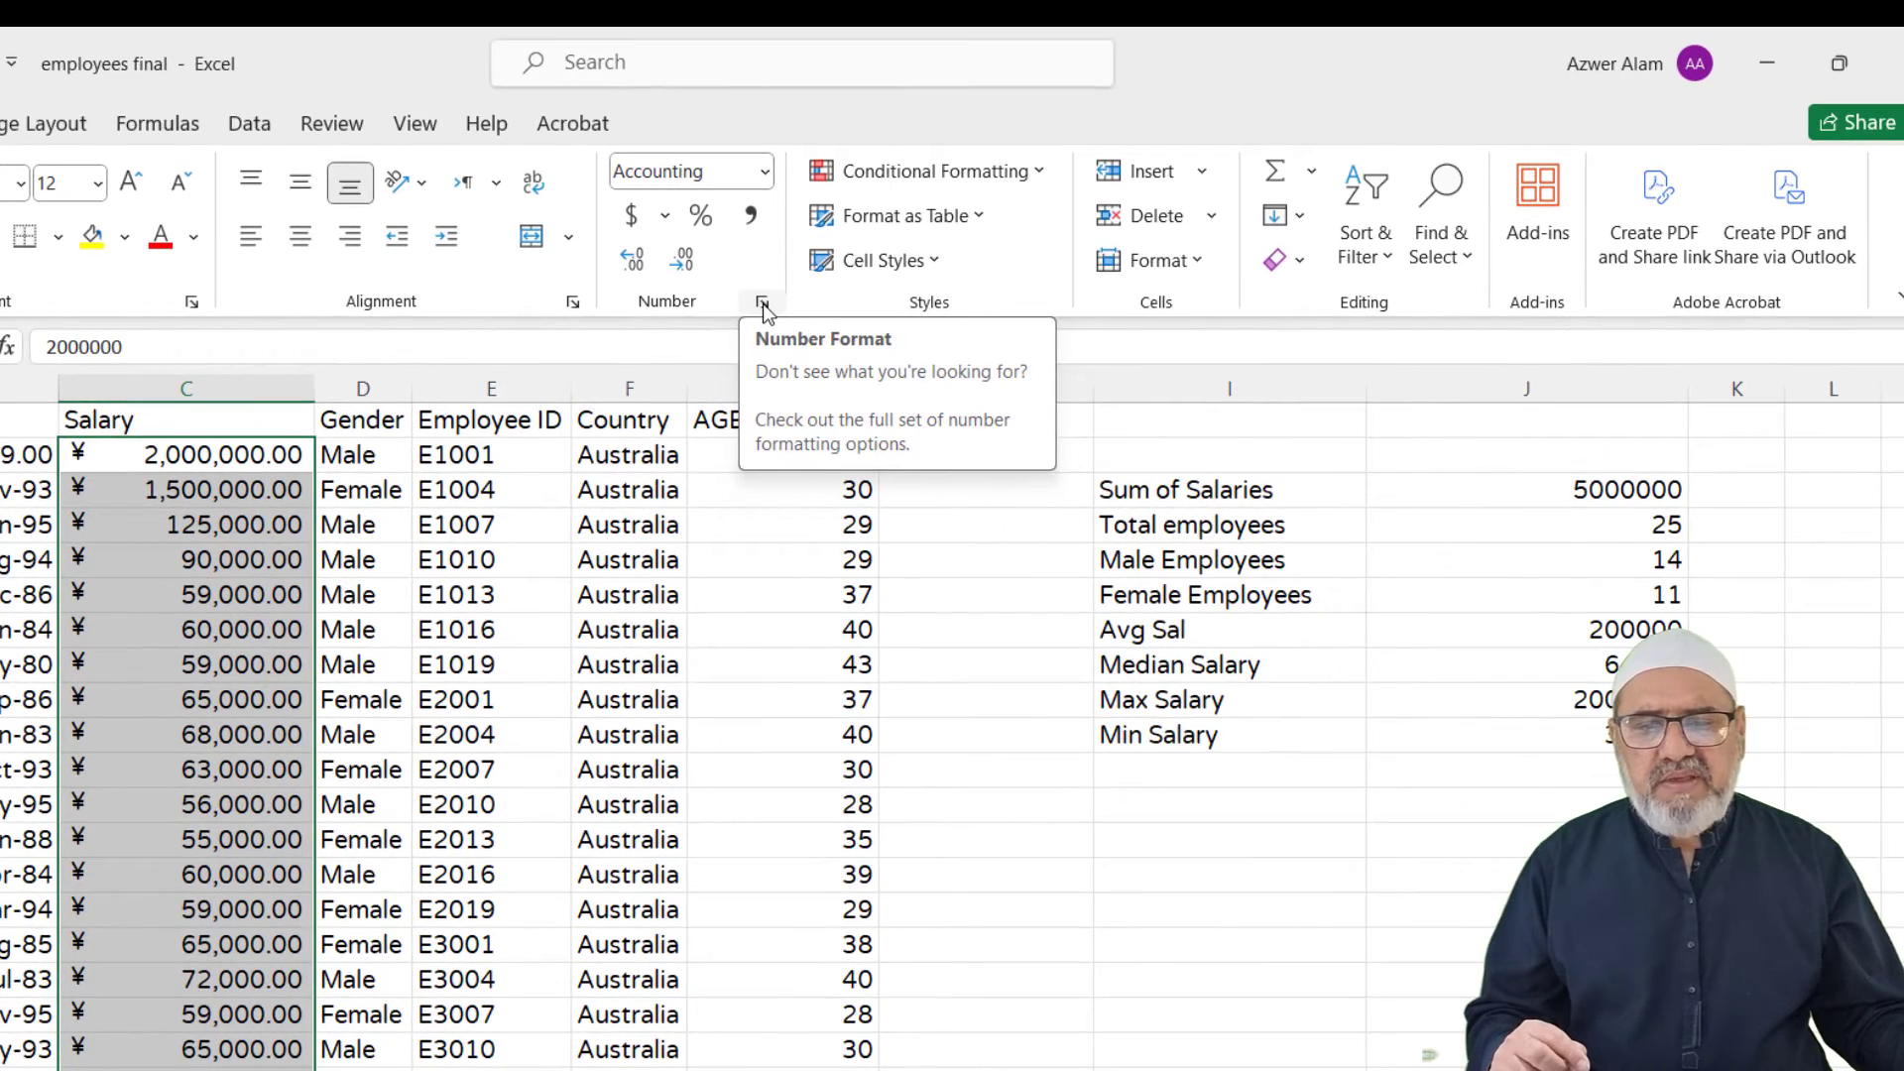
Step: Change the accounting currency symbol of the selected salaries to ₹ Hindi, keeping two decimal places
left_click(763, 302)
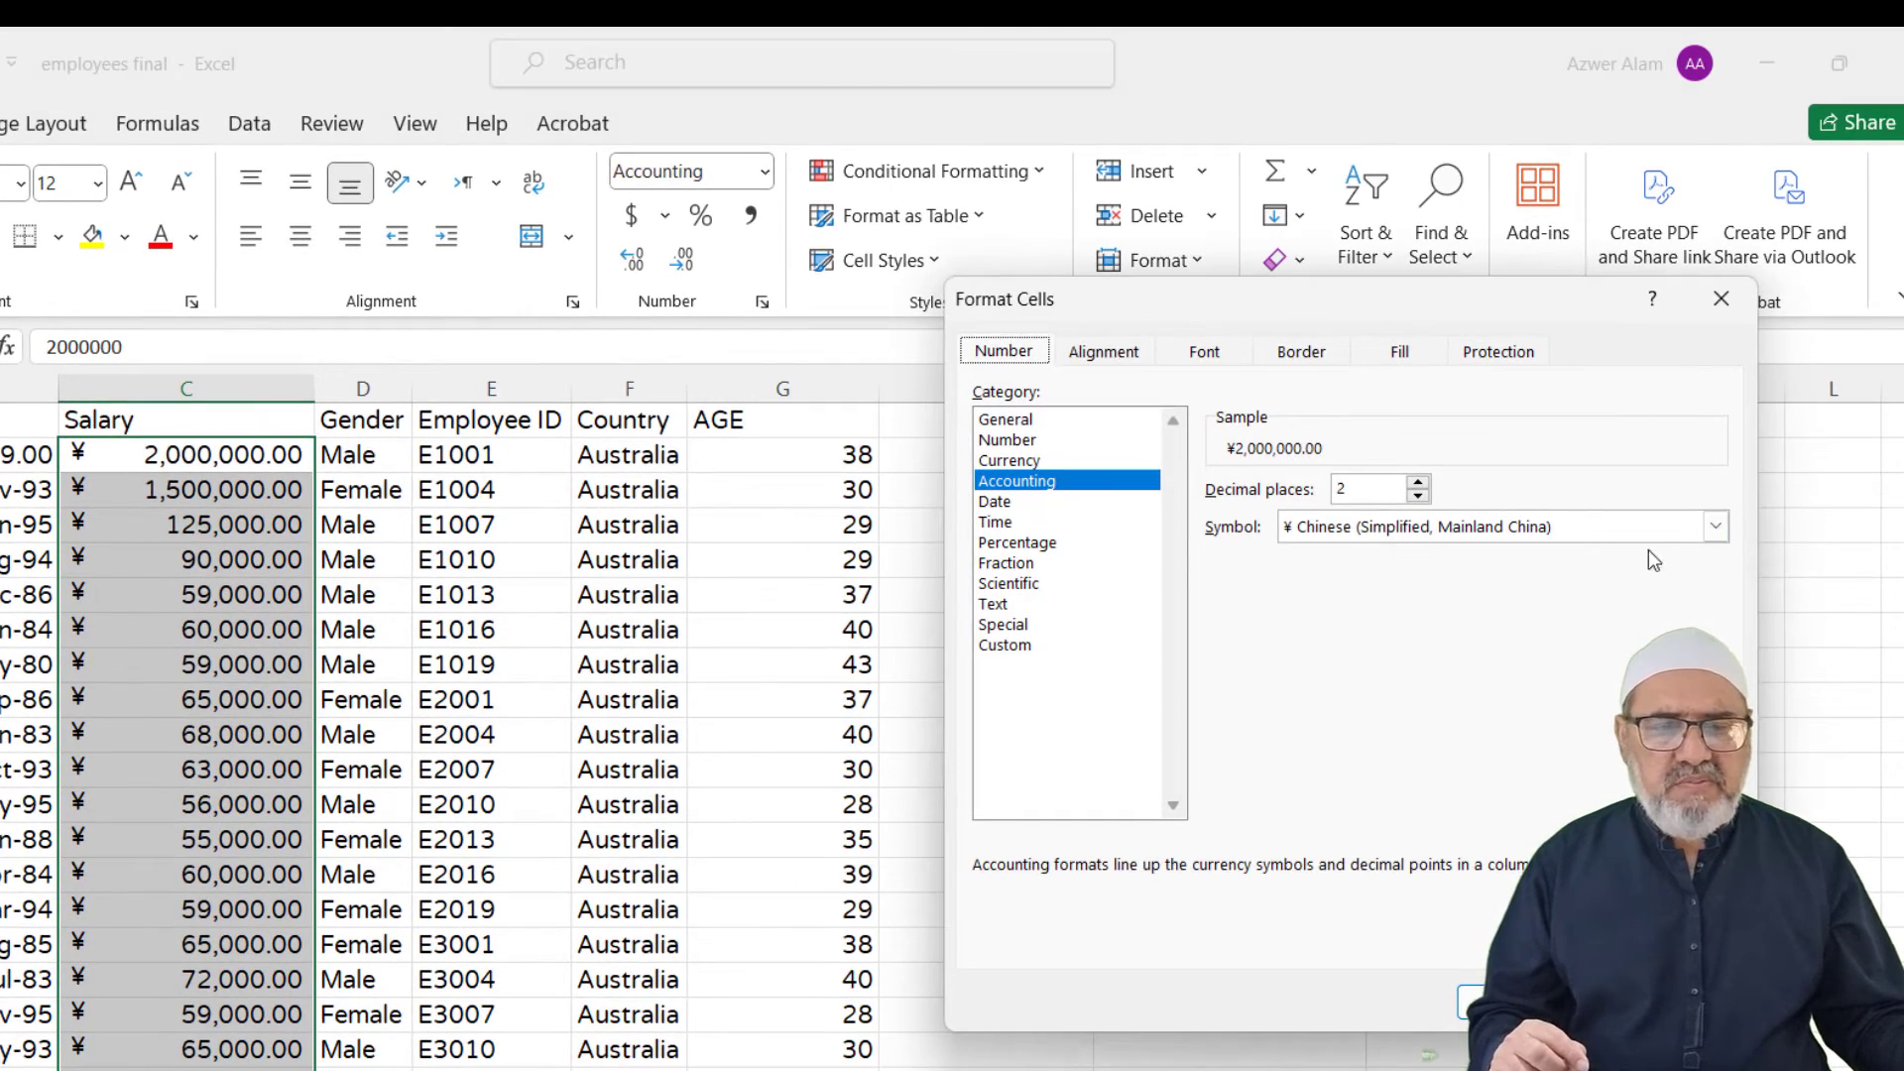
left_click(1717, 527)
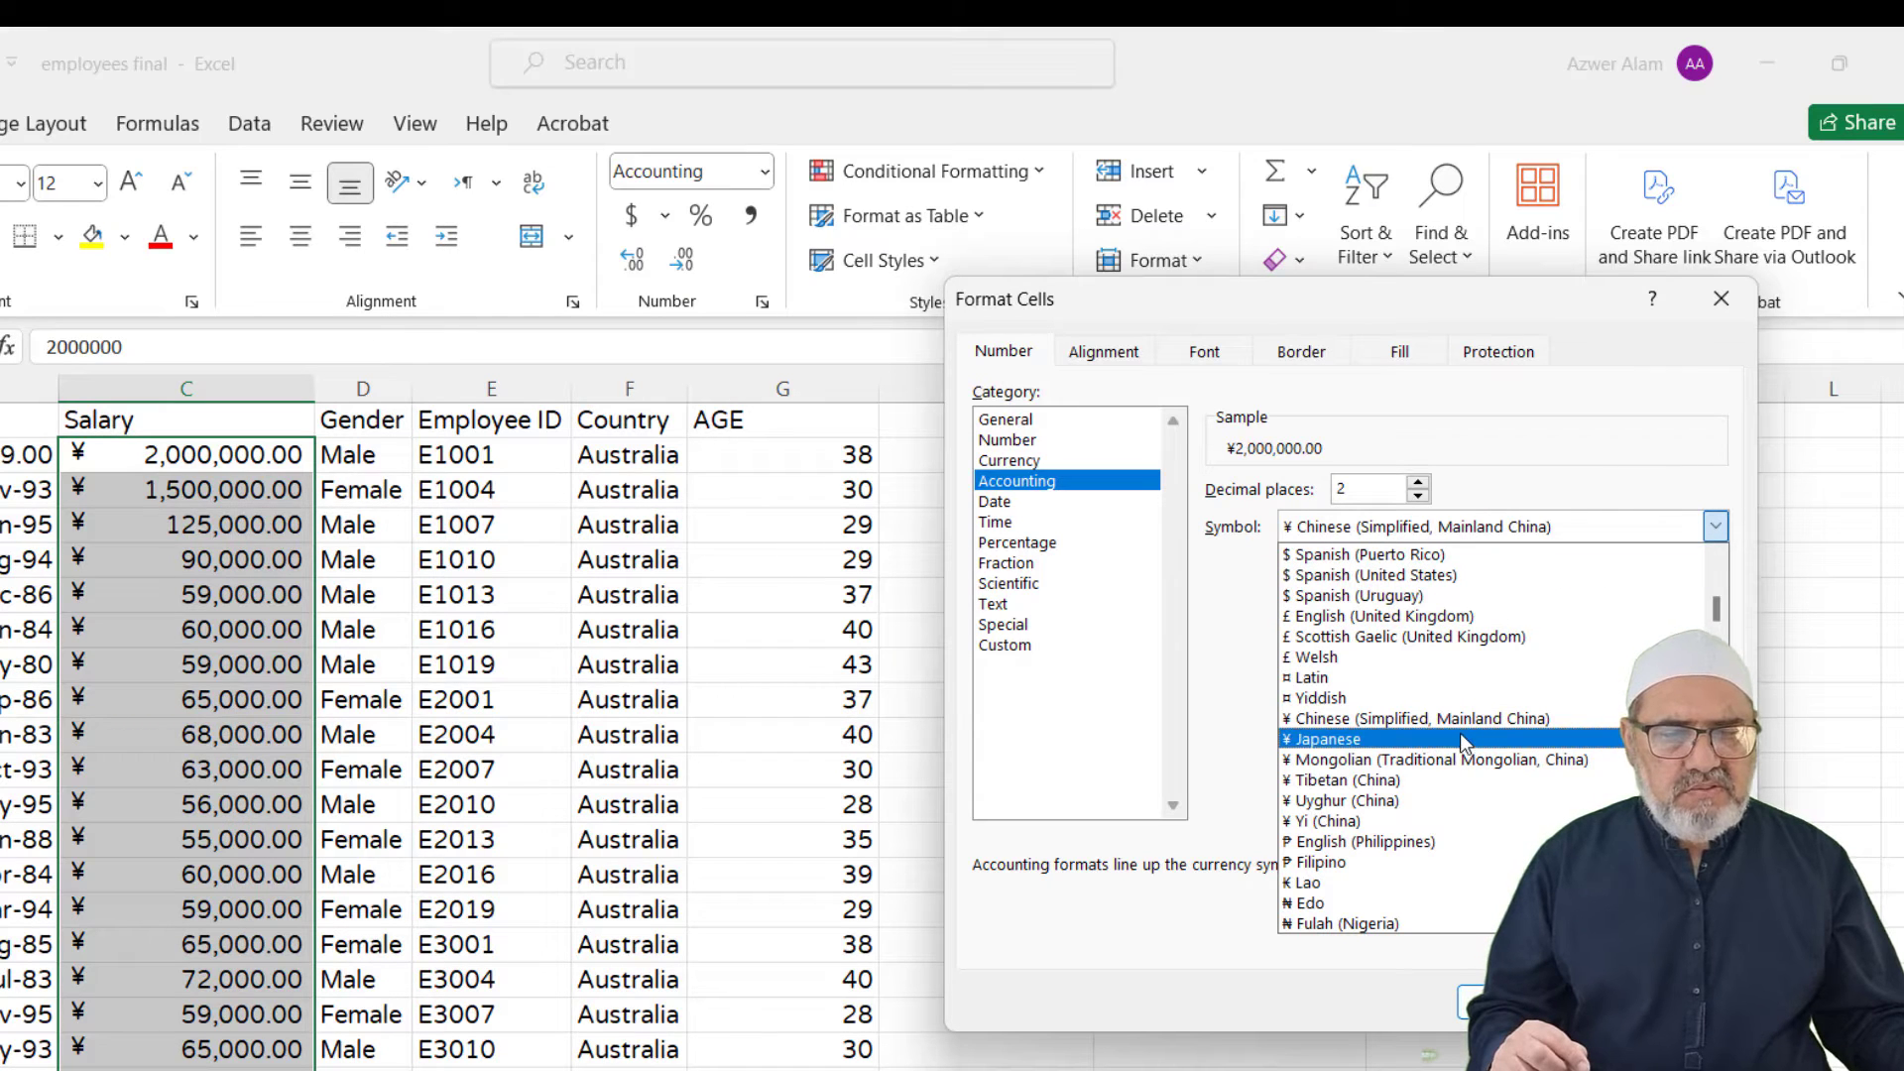
scroll(1458, 769, "down", 2)
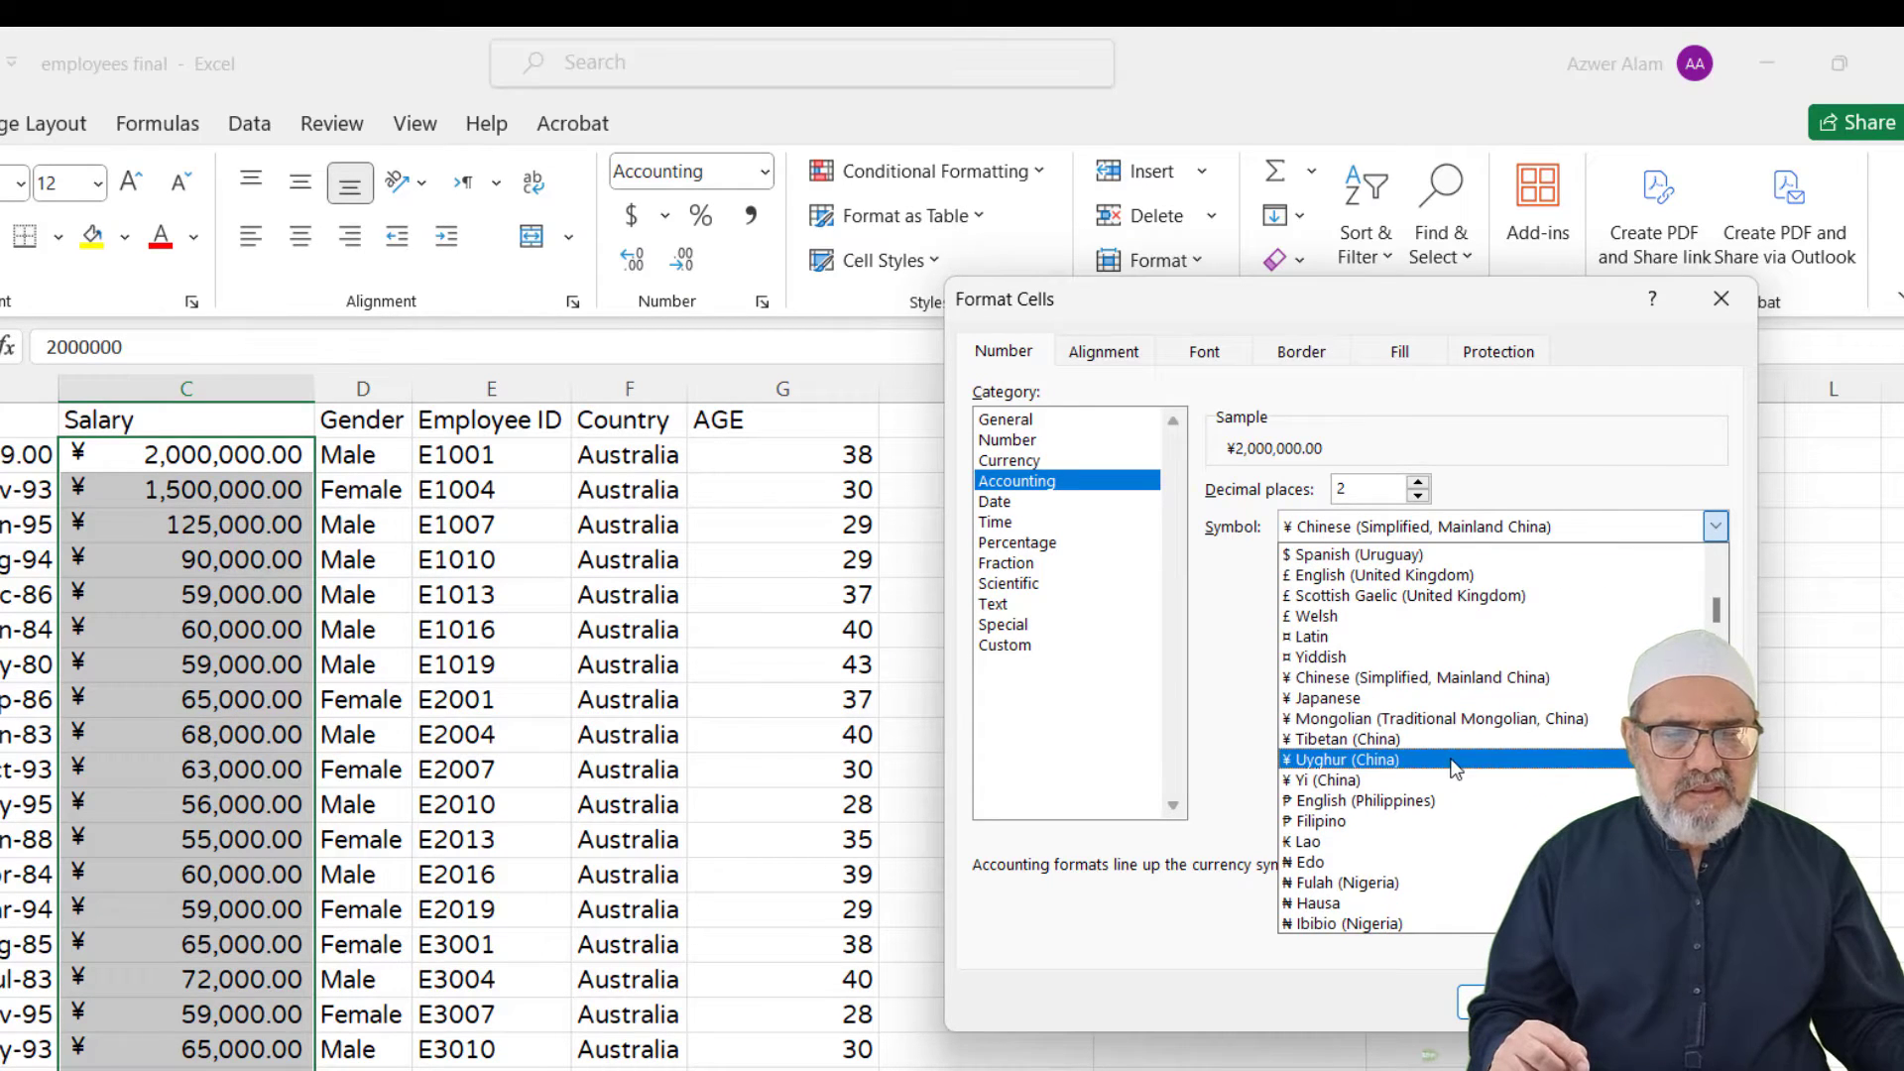
scroll(1454, 770, "down", 3)
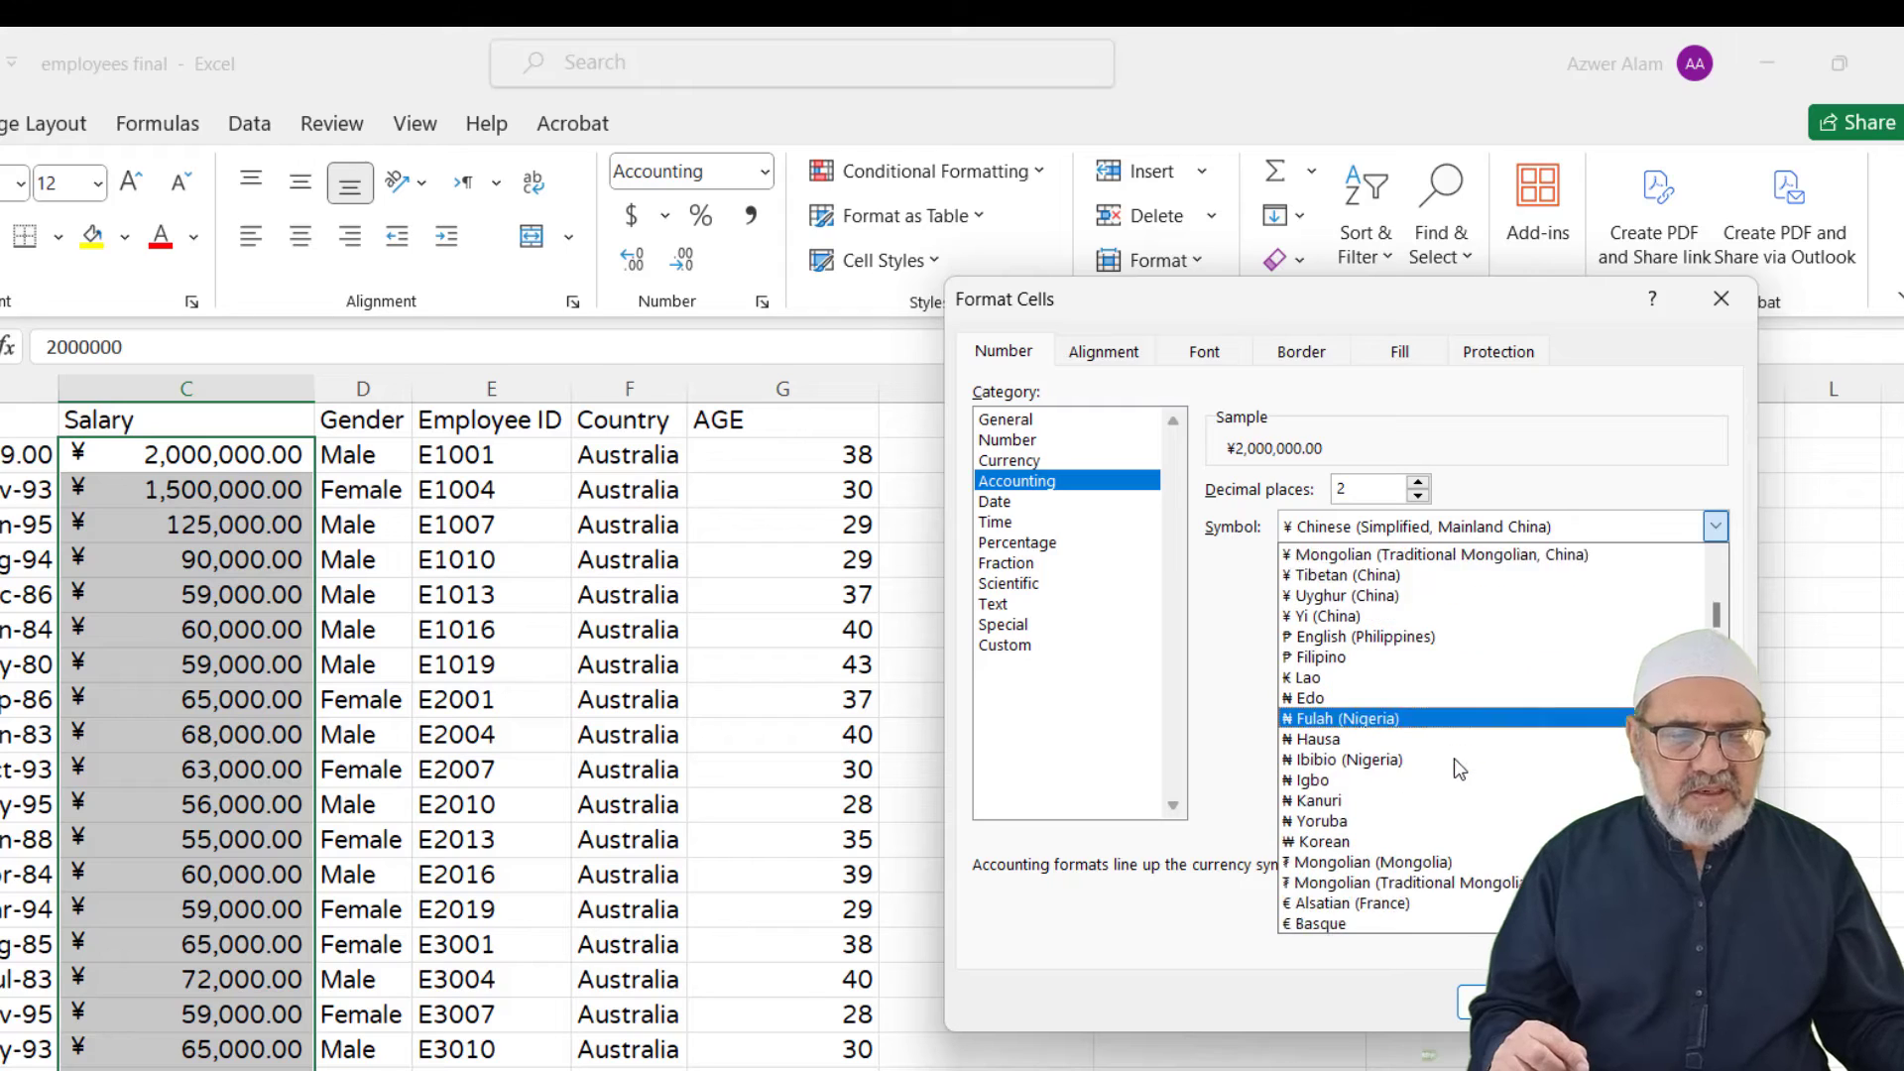
scroll(1438, 766, "down", 5)
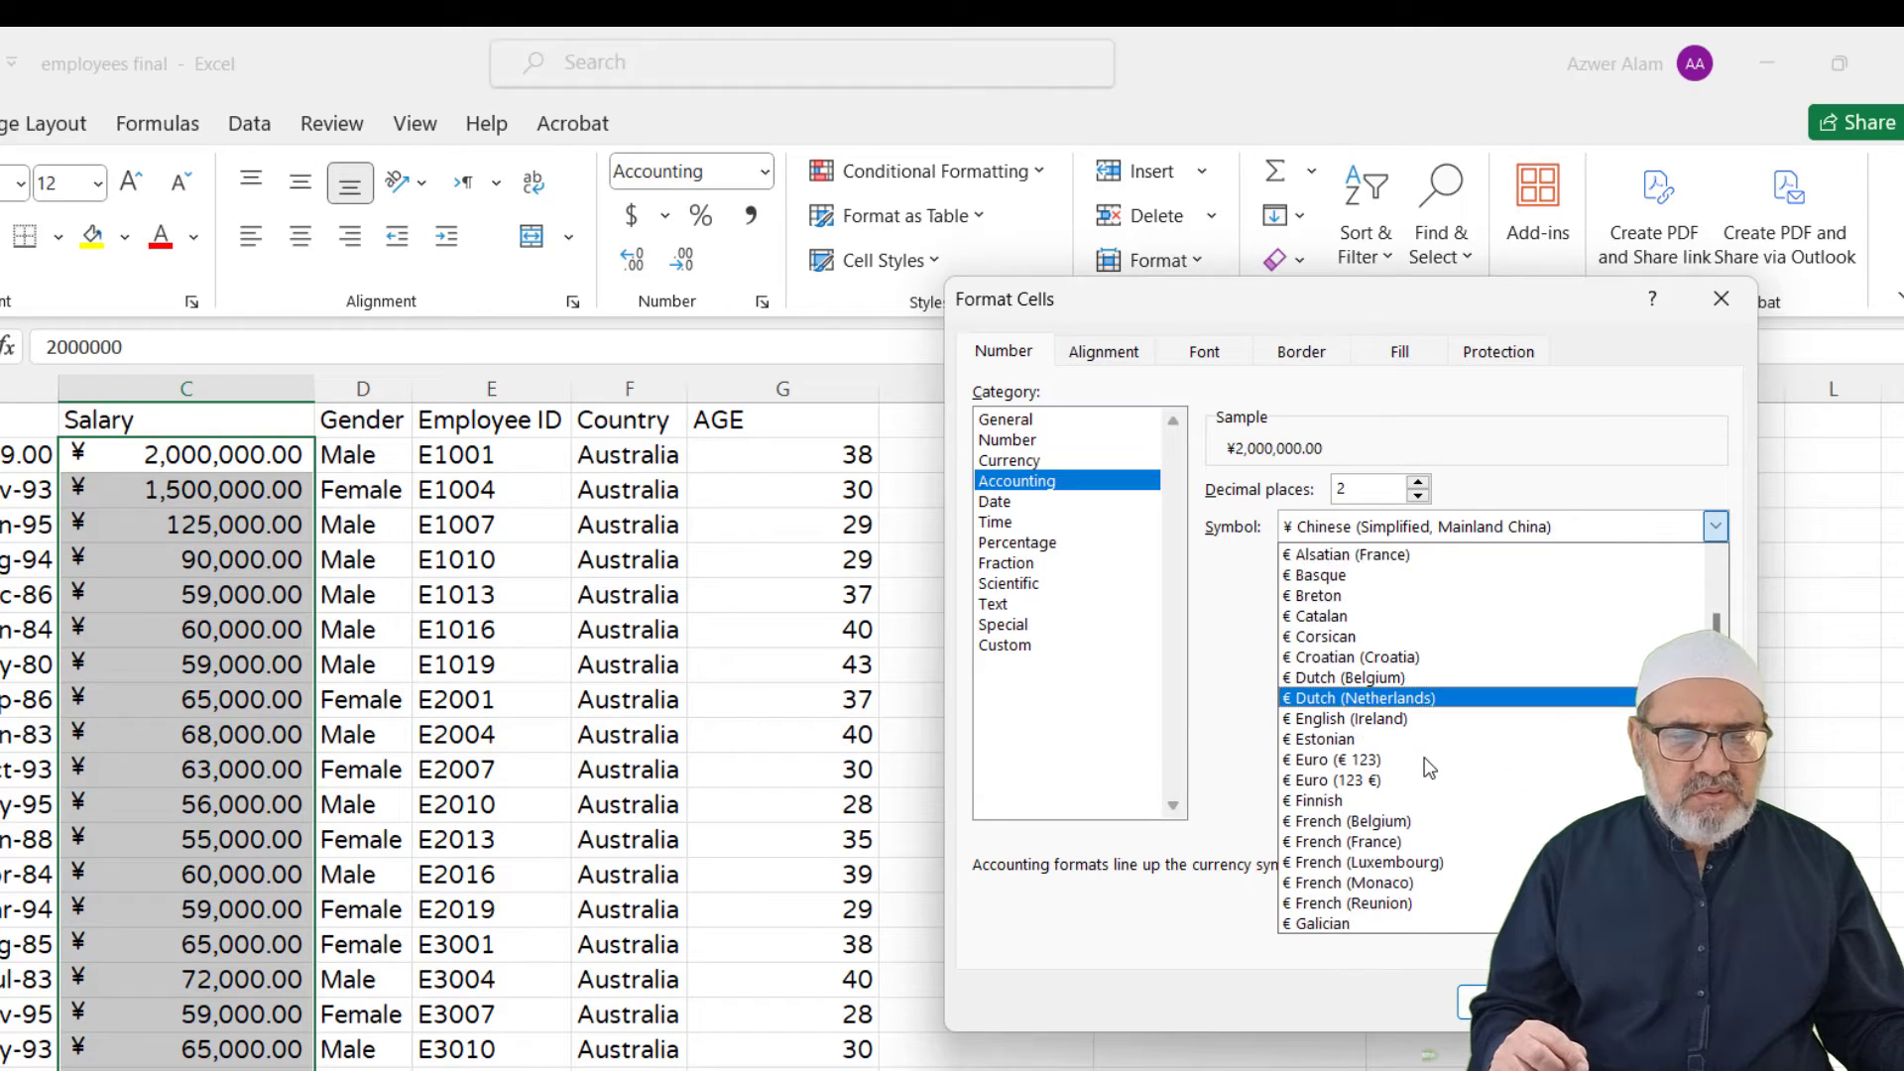
scroll(1454, 740, "down", 1)
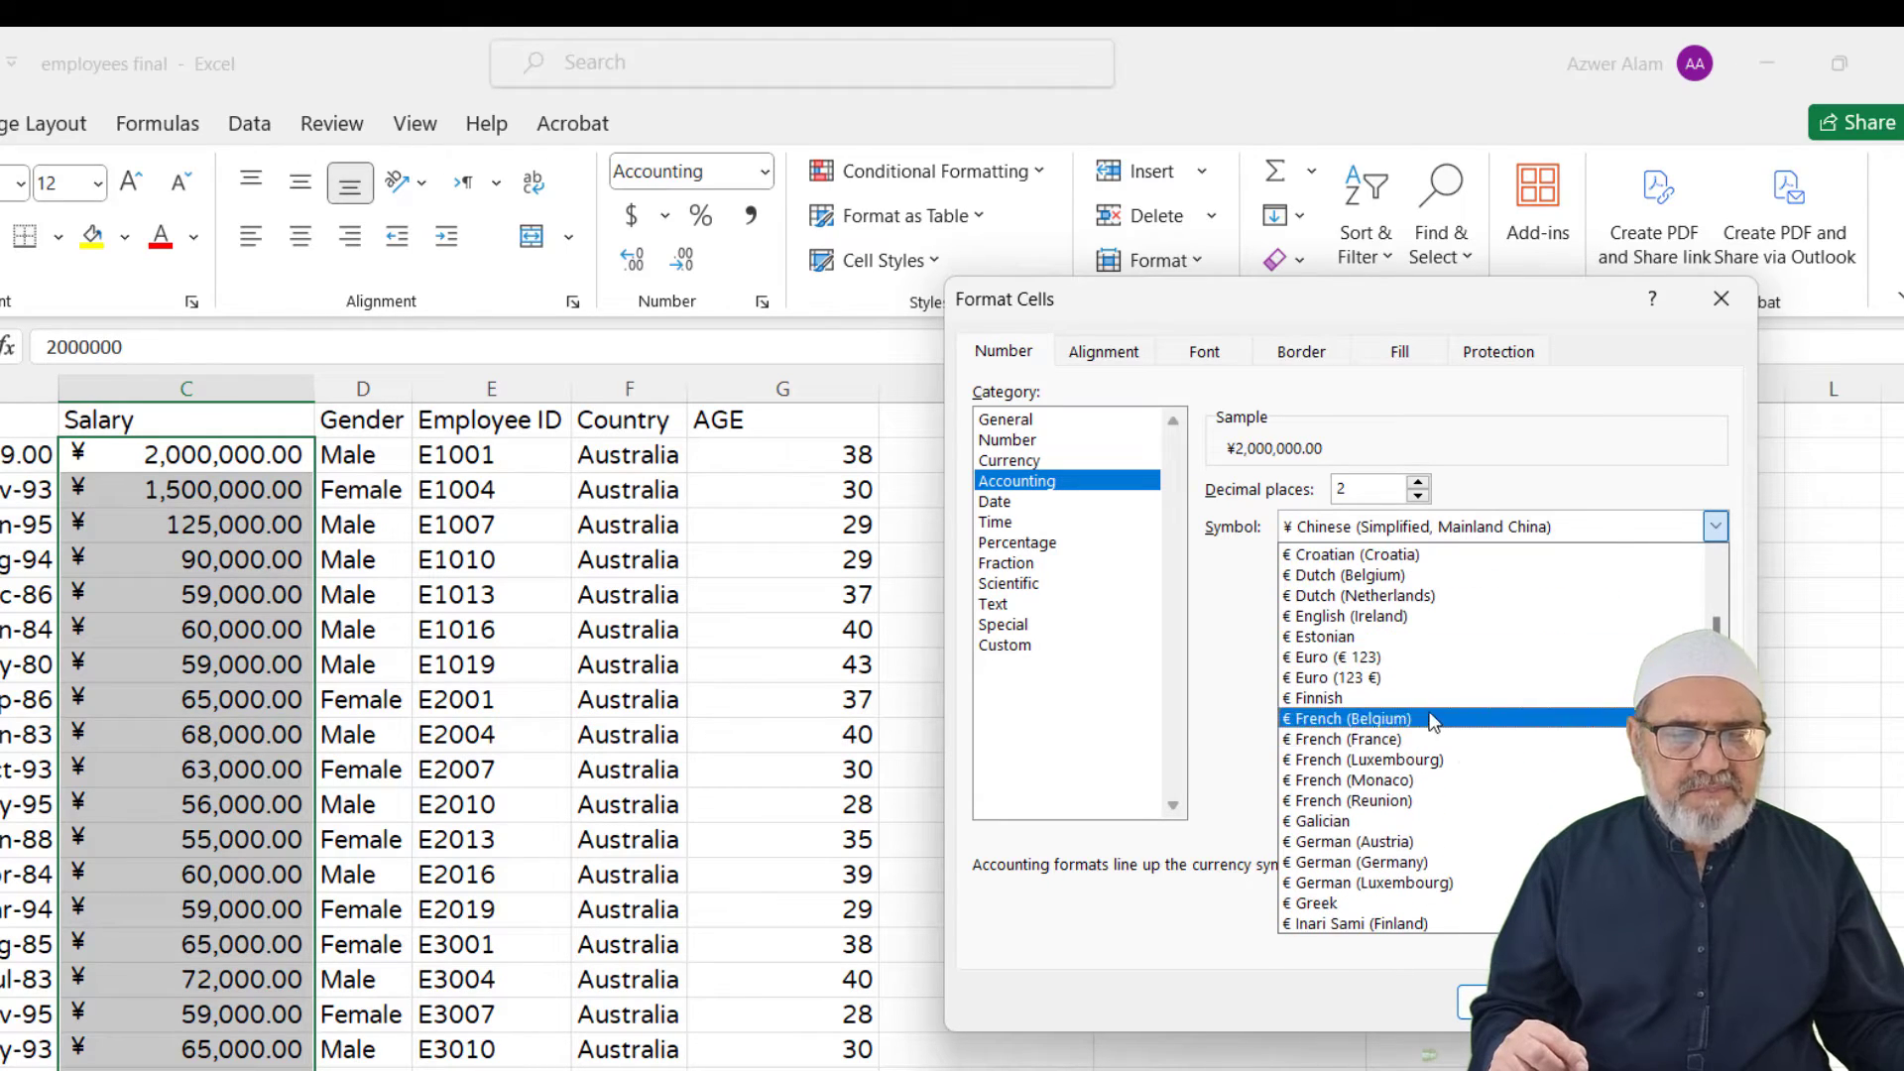
scroll(1445, 831, "down", 1)
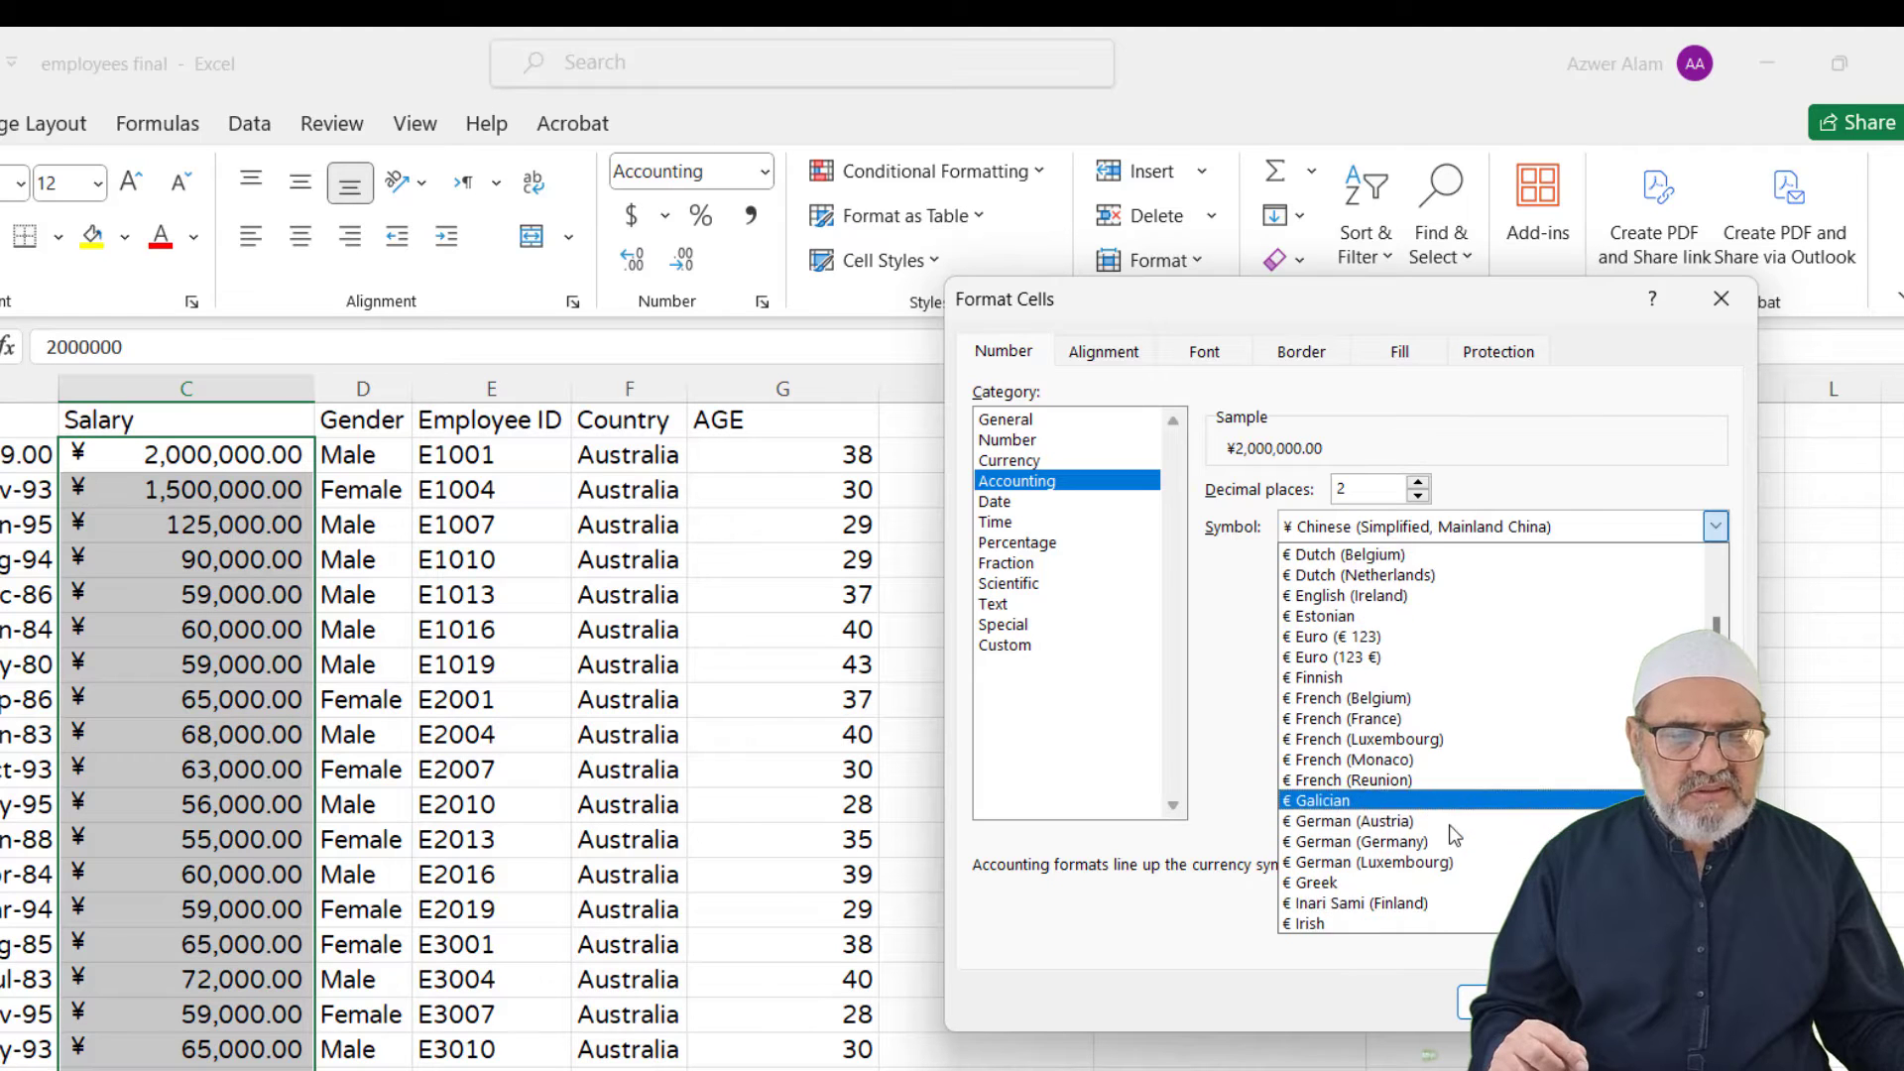
scroll(1428, 823, "down", 4)
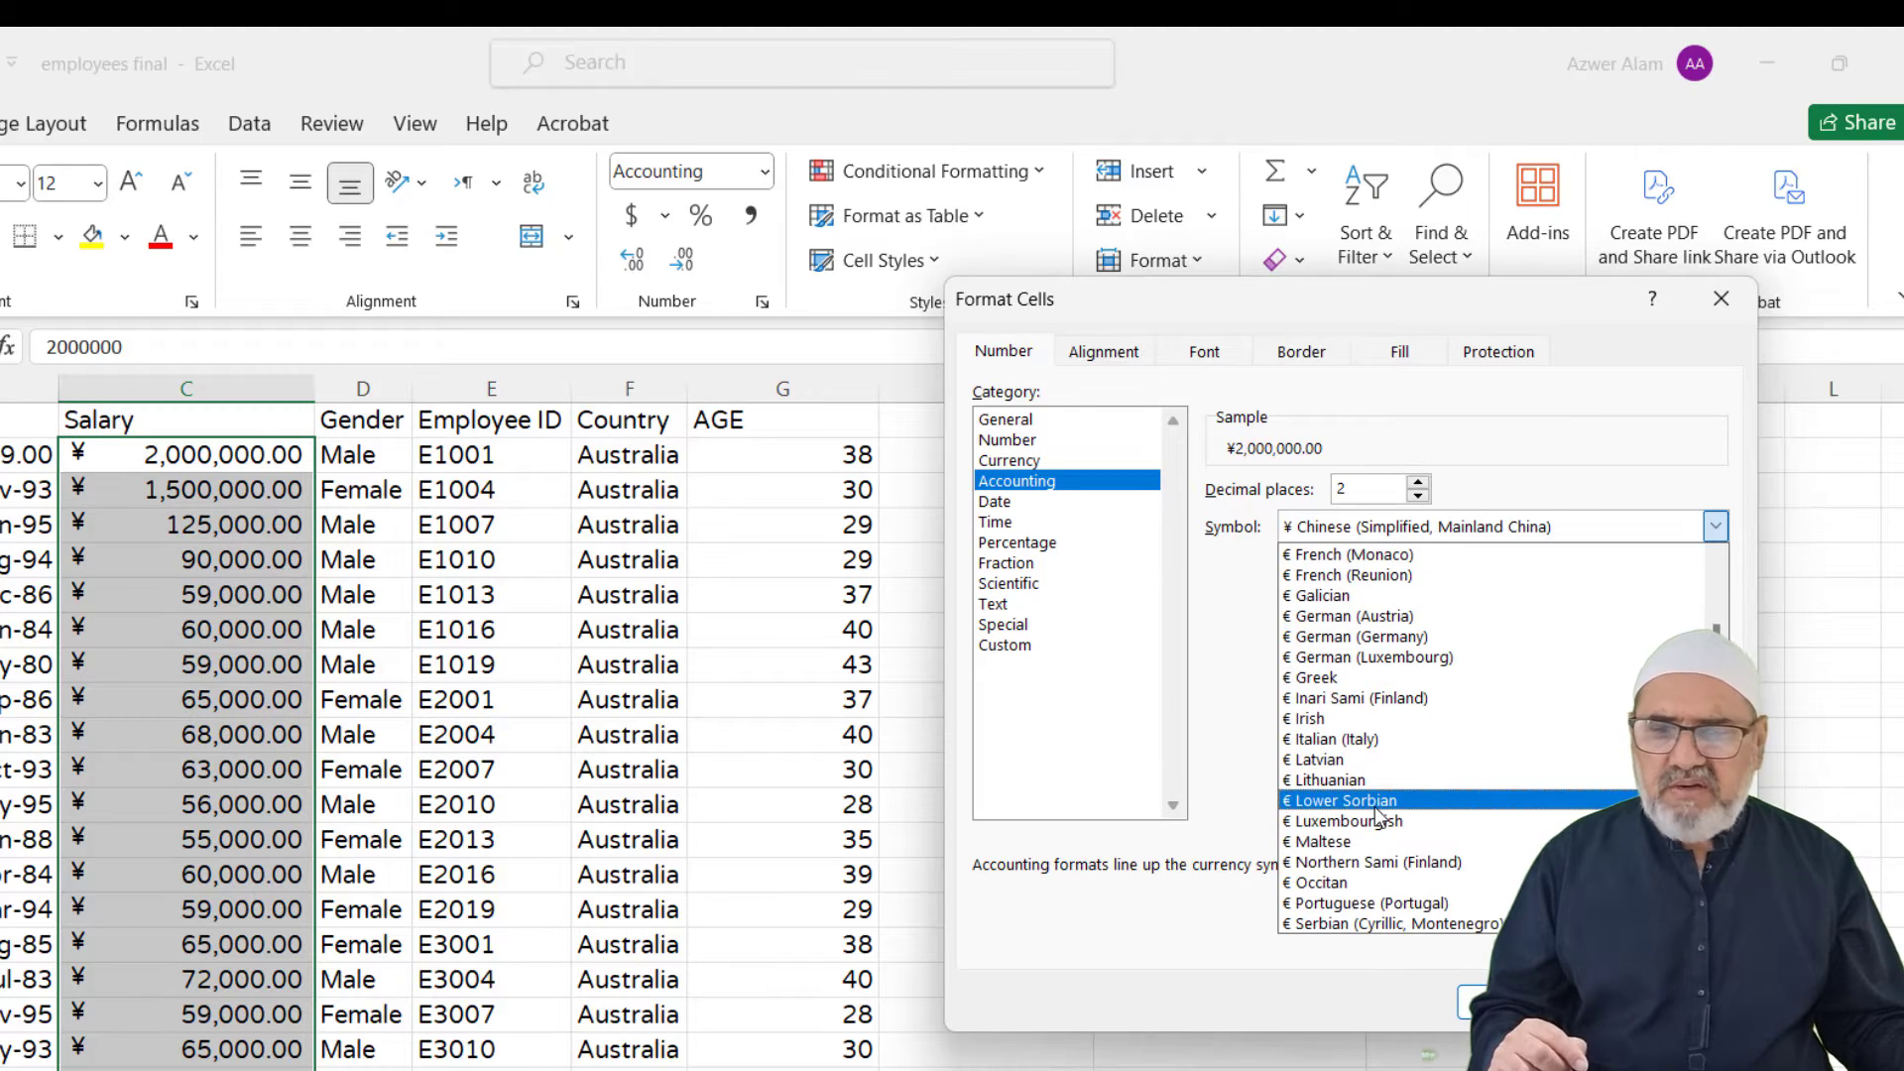
scroll(1371, 806, "down", 3)
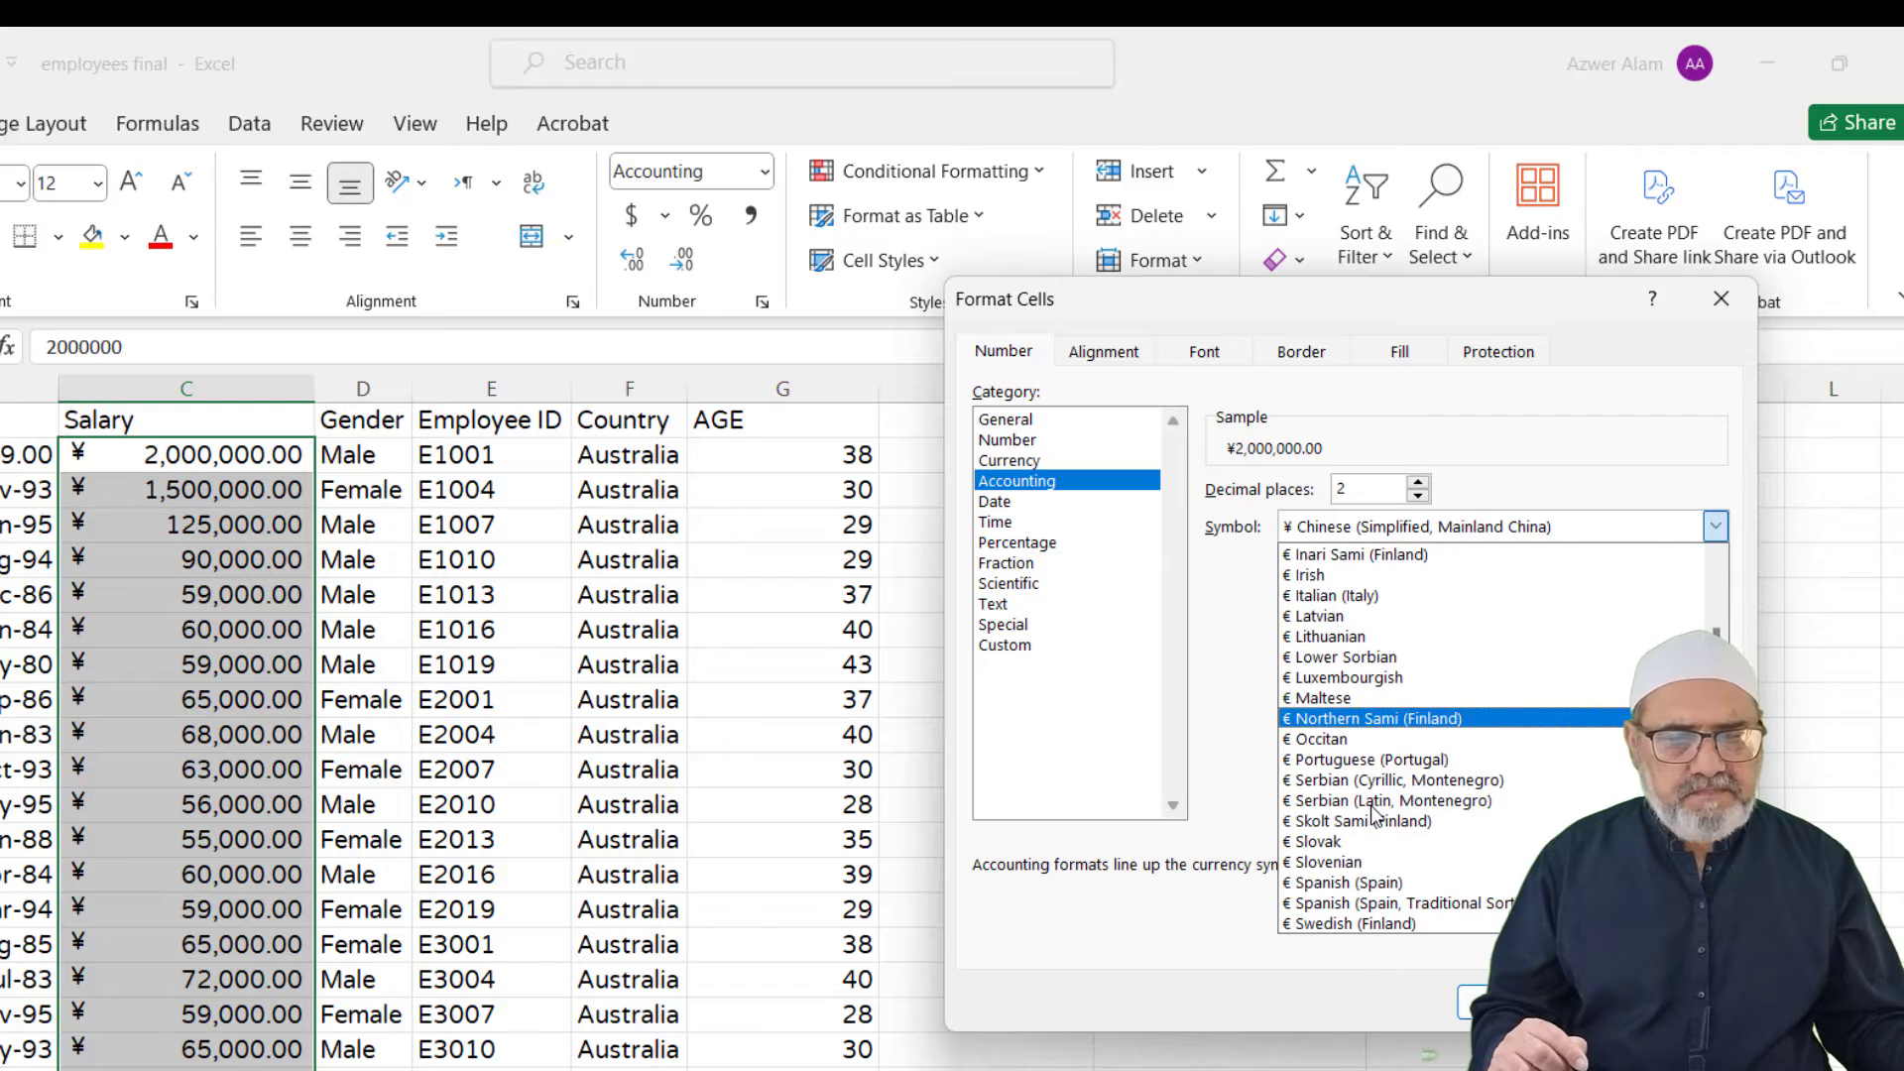
scroll(1369, 806, "down", 5)
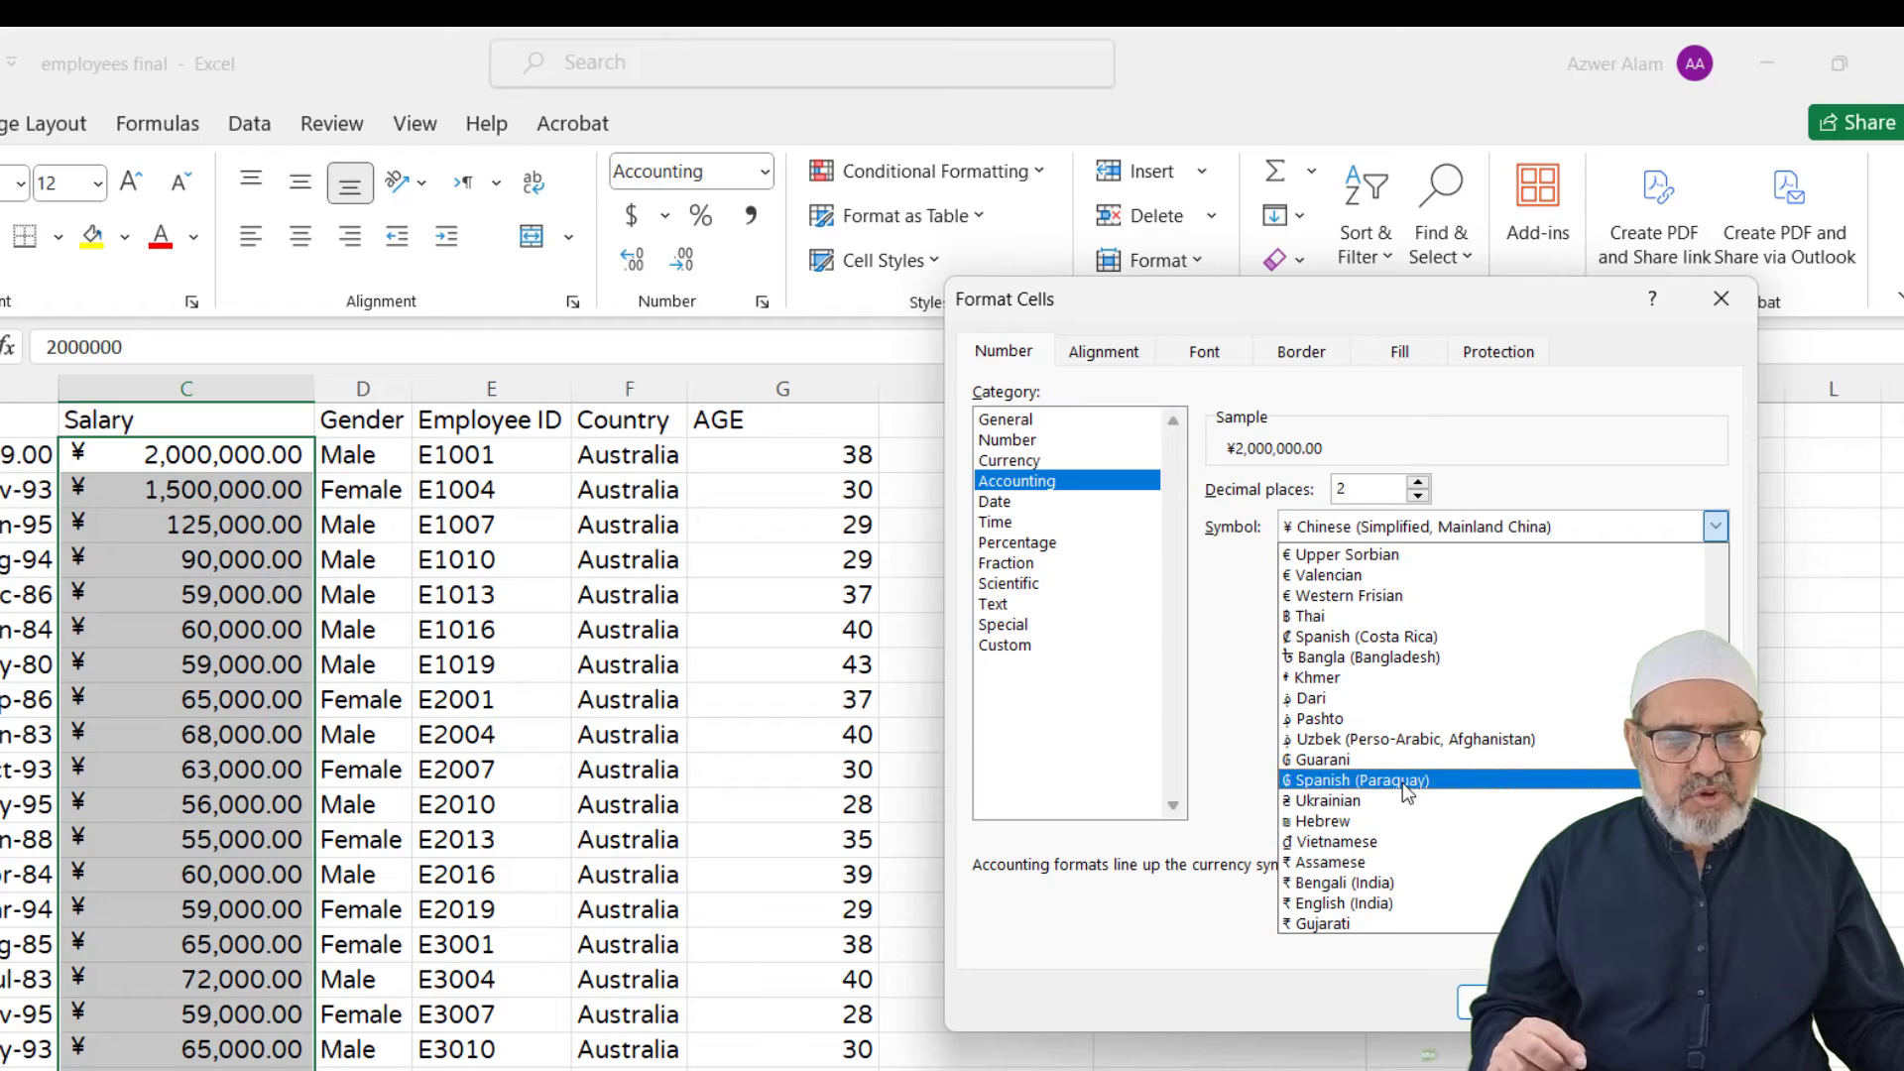
scroll(1403, 782, "down", 1)
scroll(1365, 778, "down", 1)
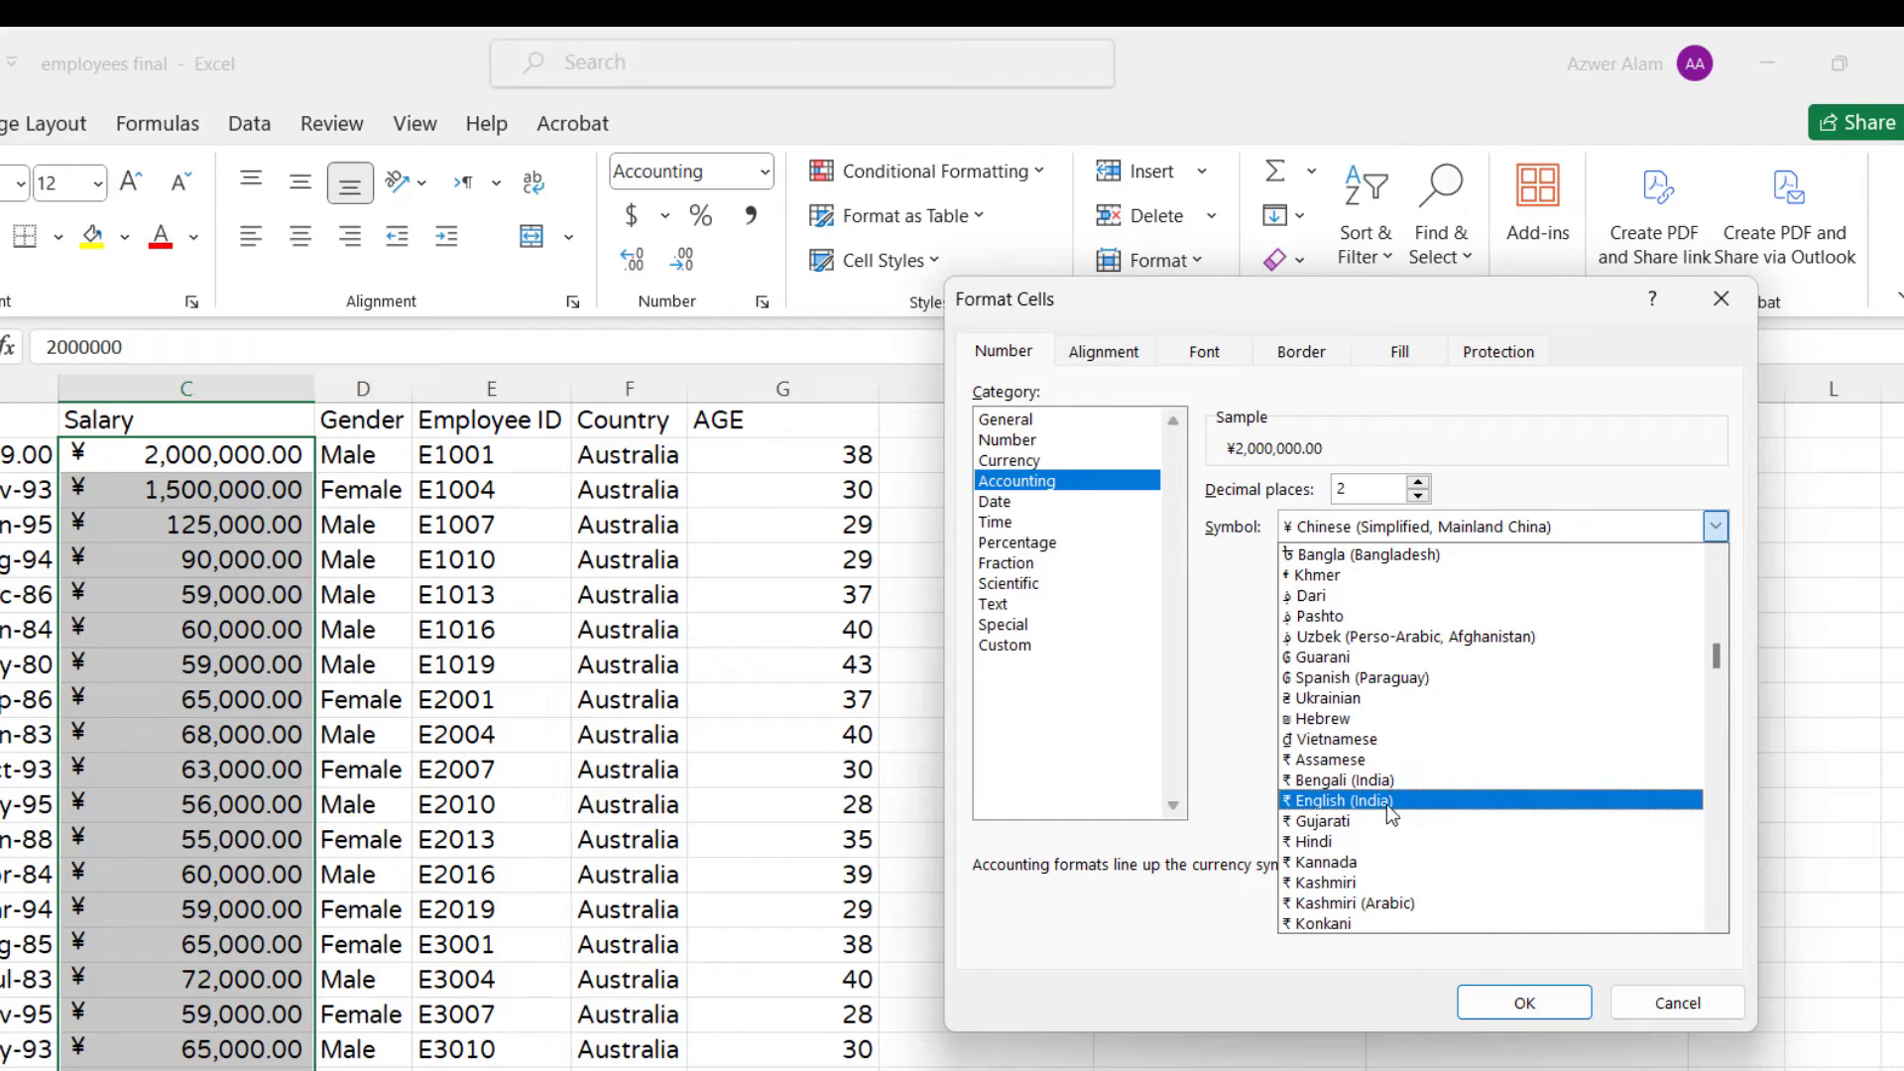
scroll(1400, 805, "down", 1)
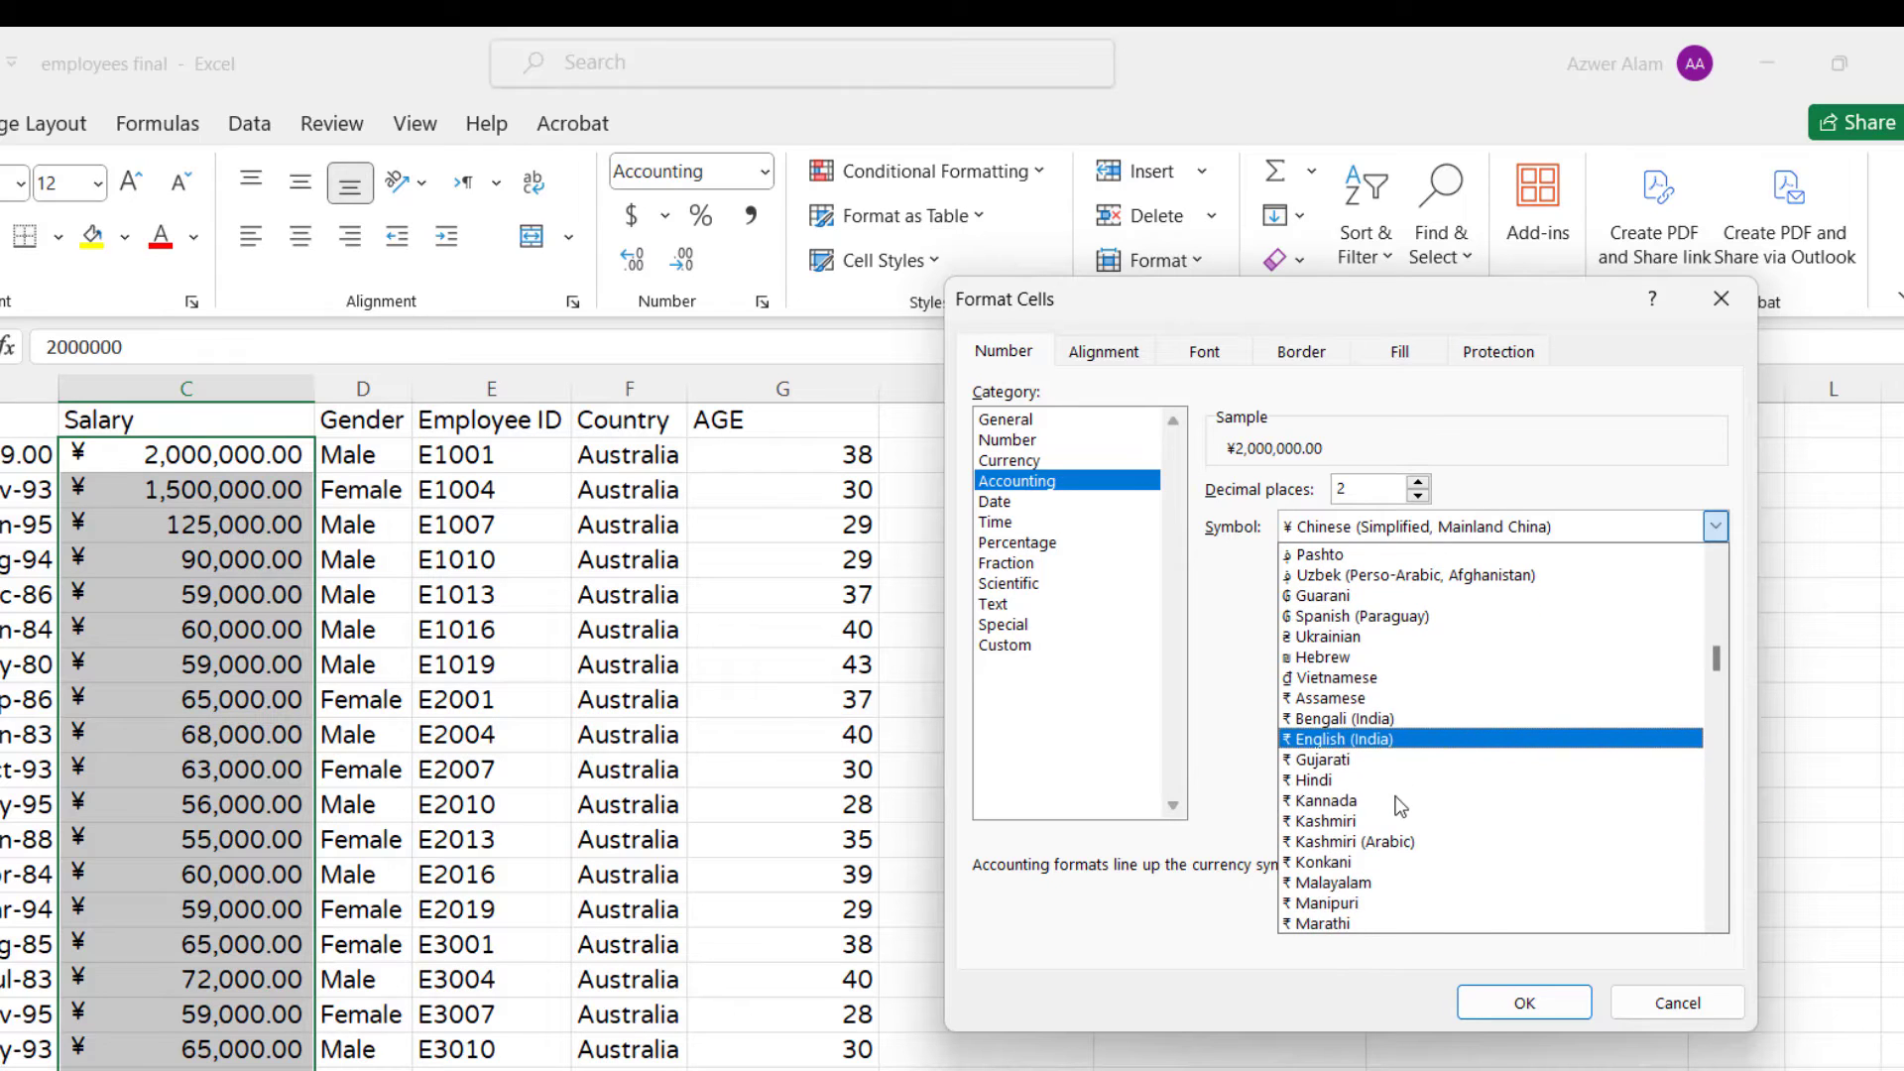
left_click(1319, 784)
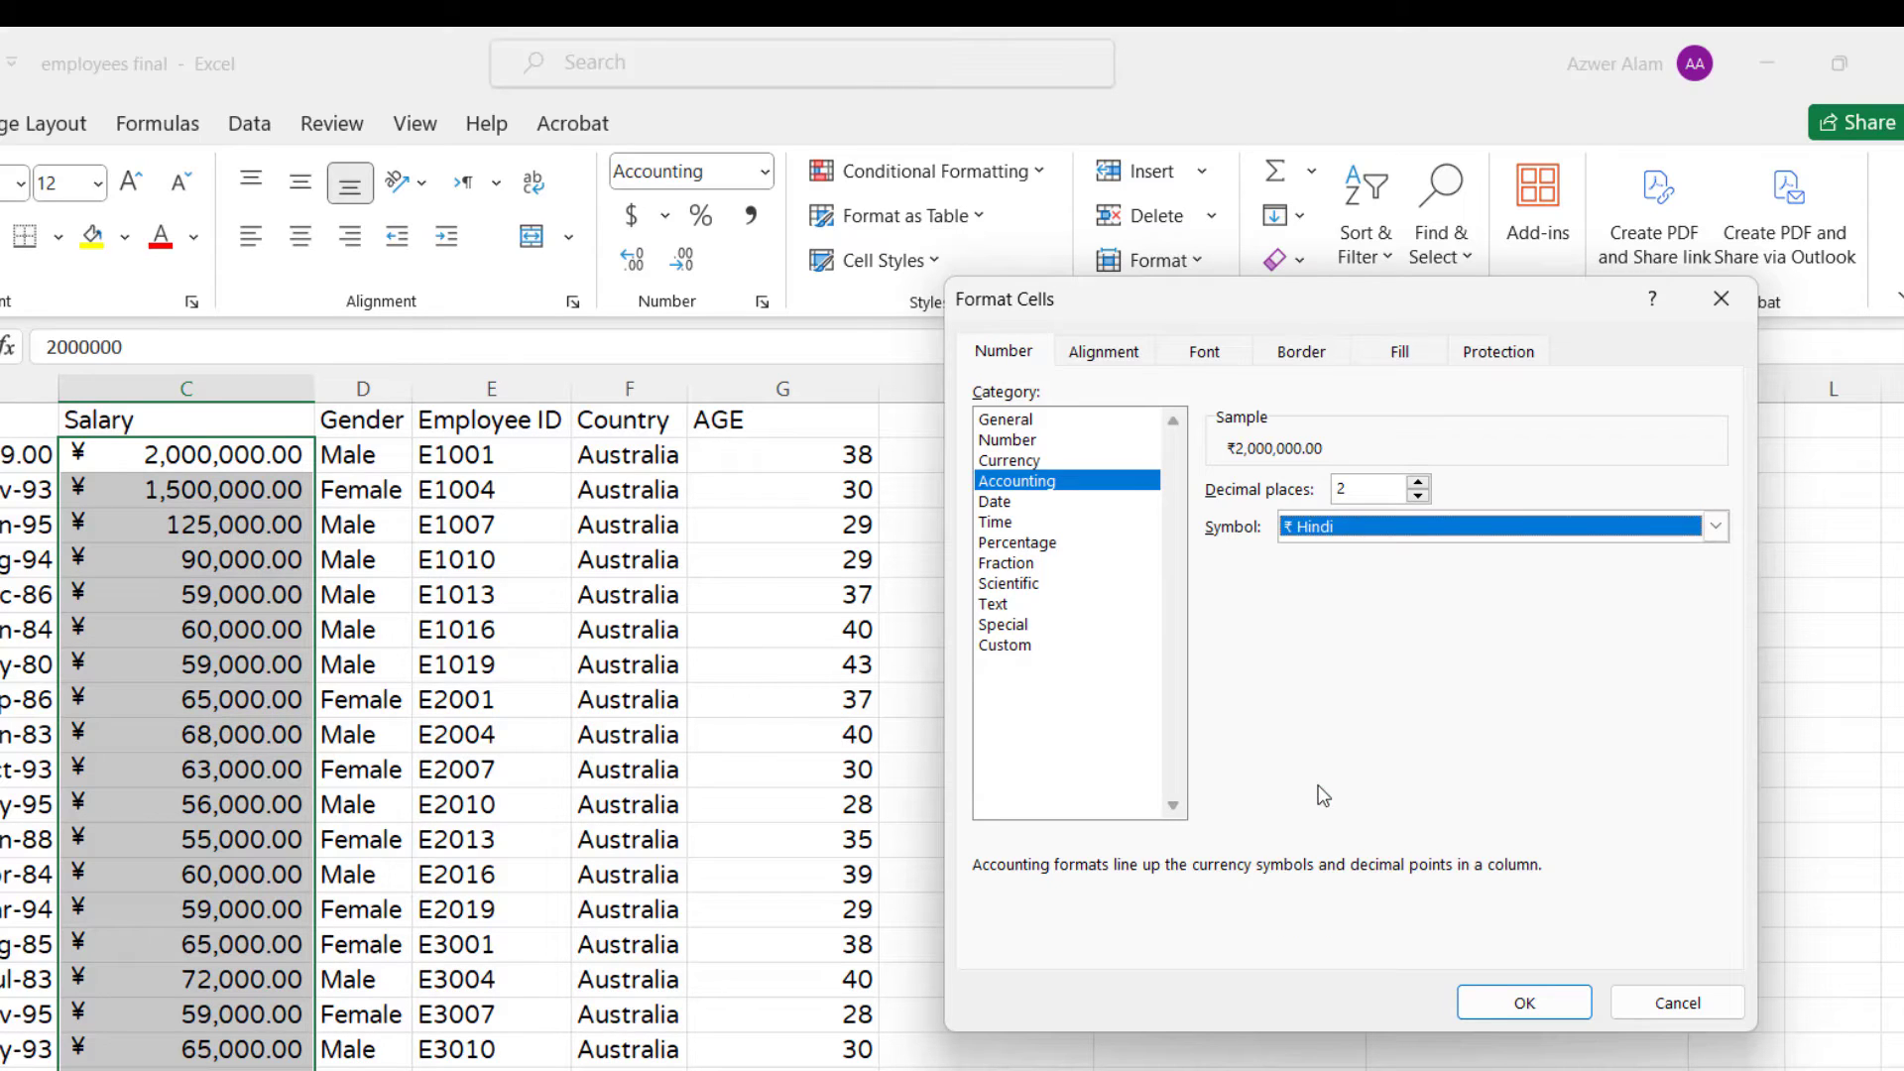
left_click(1518, 1005)
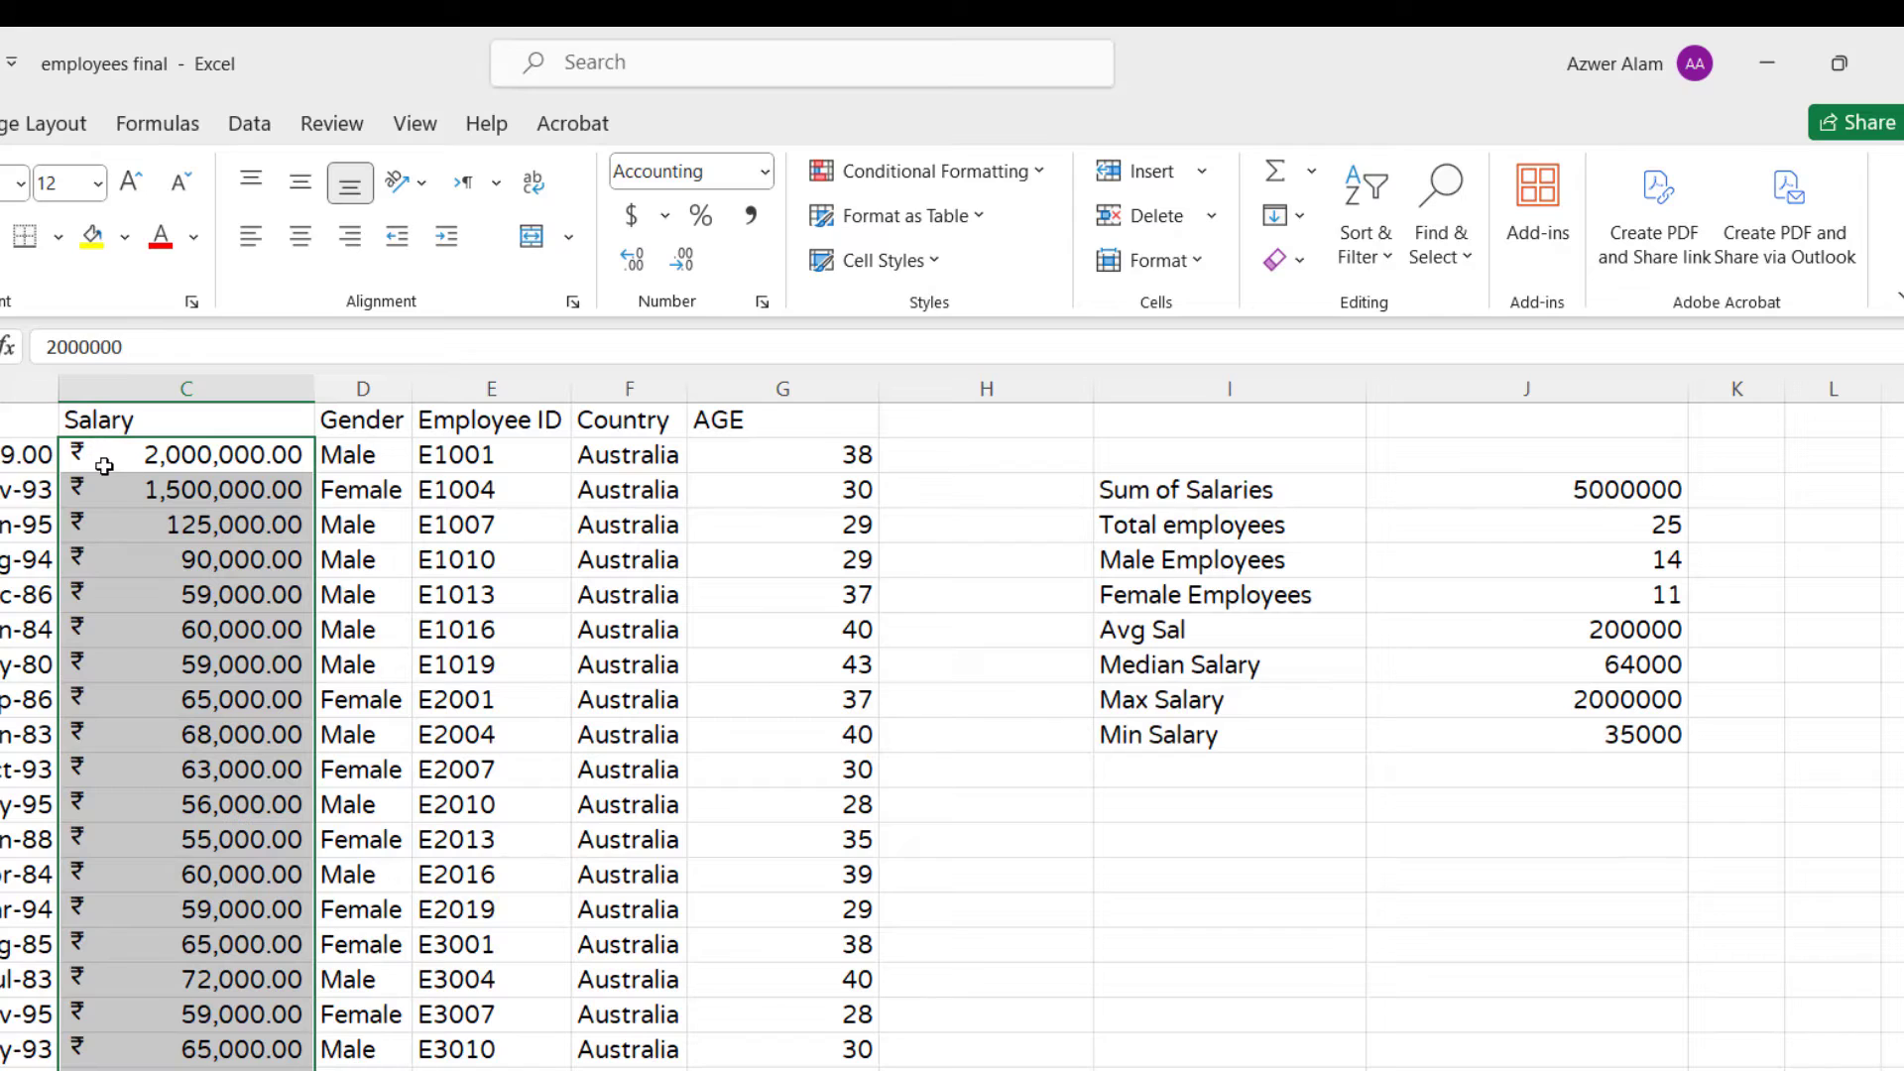
Step: Change the accounting currency symbol of the selected salaries to Rs Urdu (Pakistan)
left_click(764, 303)
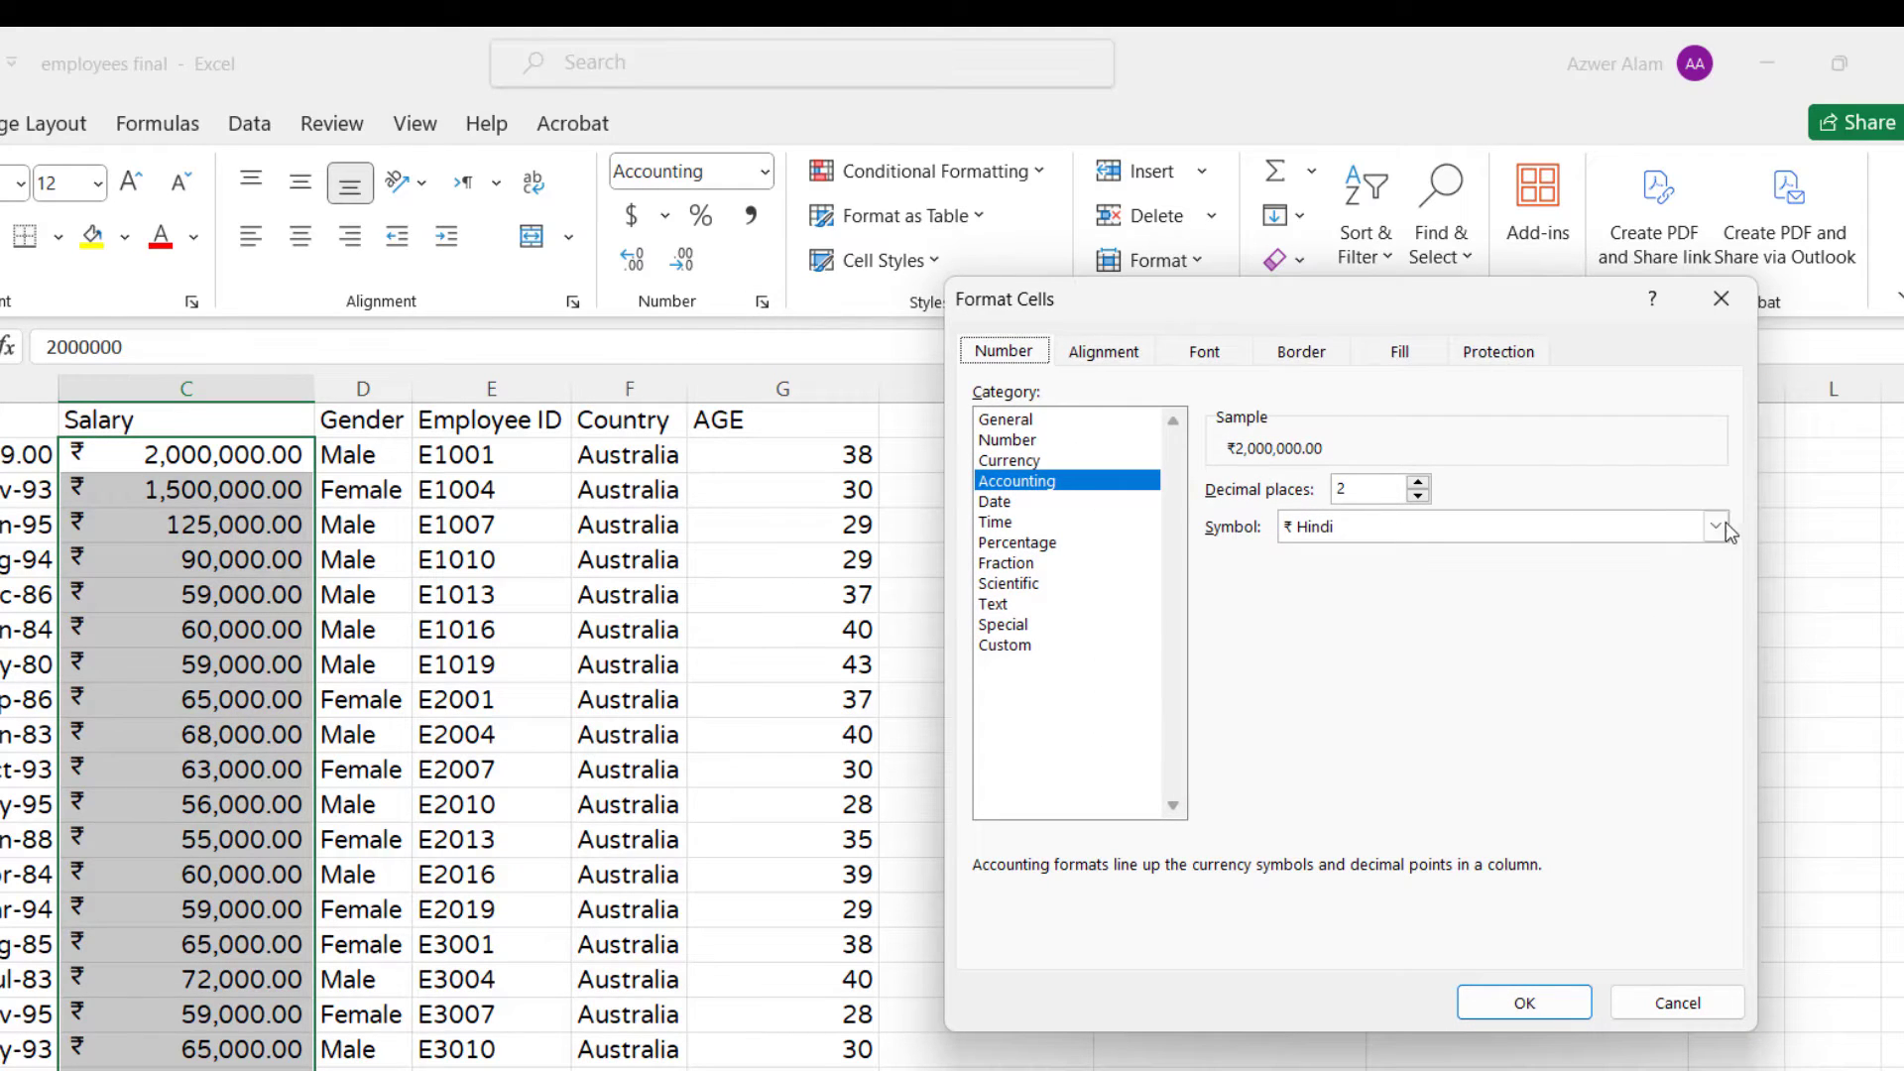
left_click(1731, 533)
scroll(1547, 805, "down", 2)
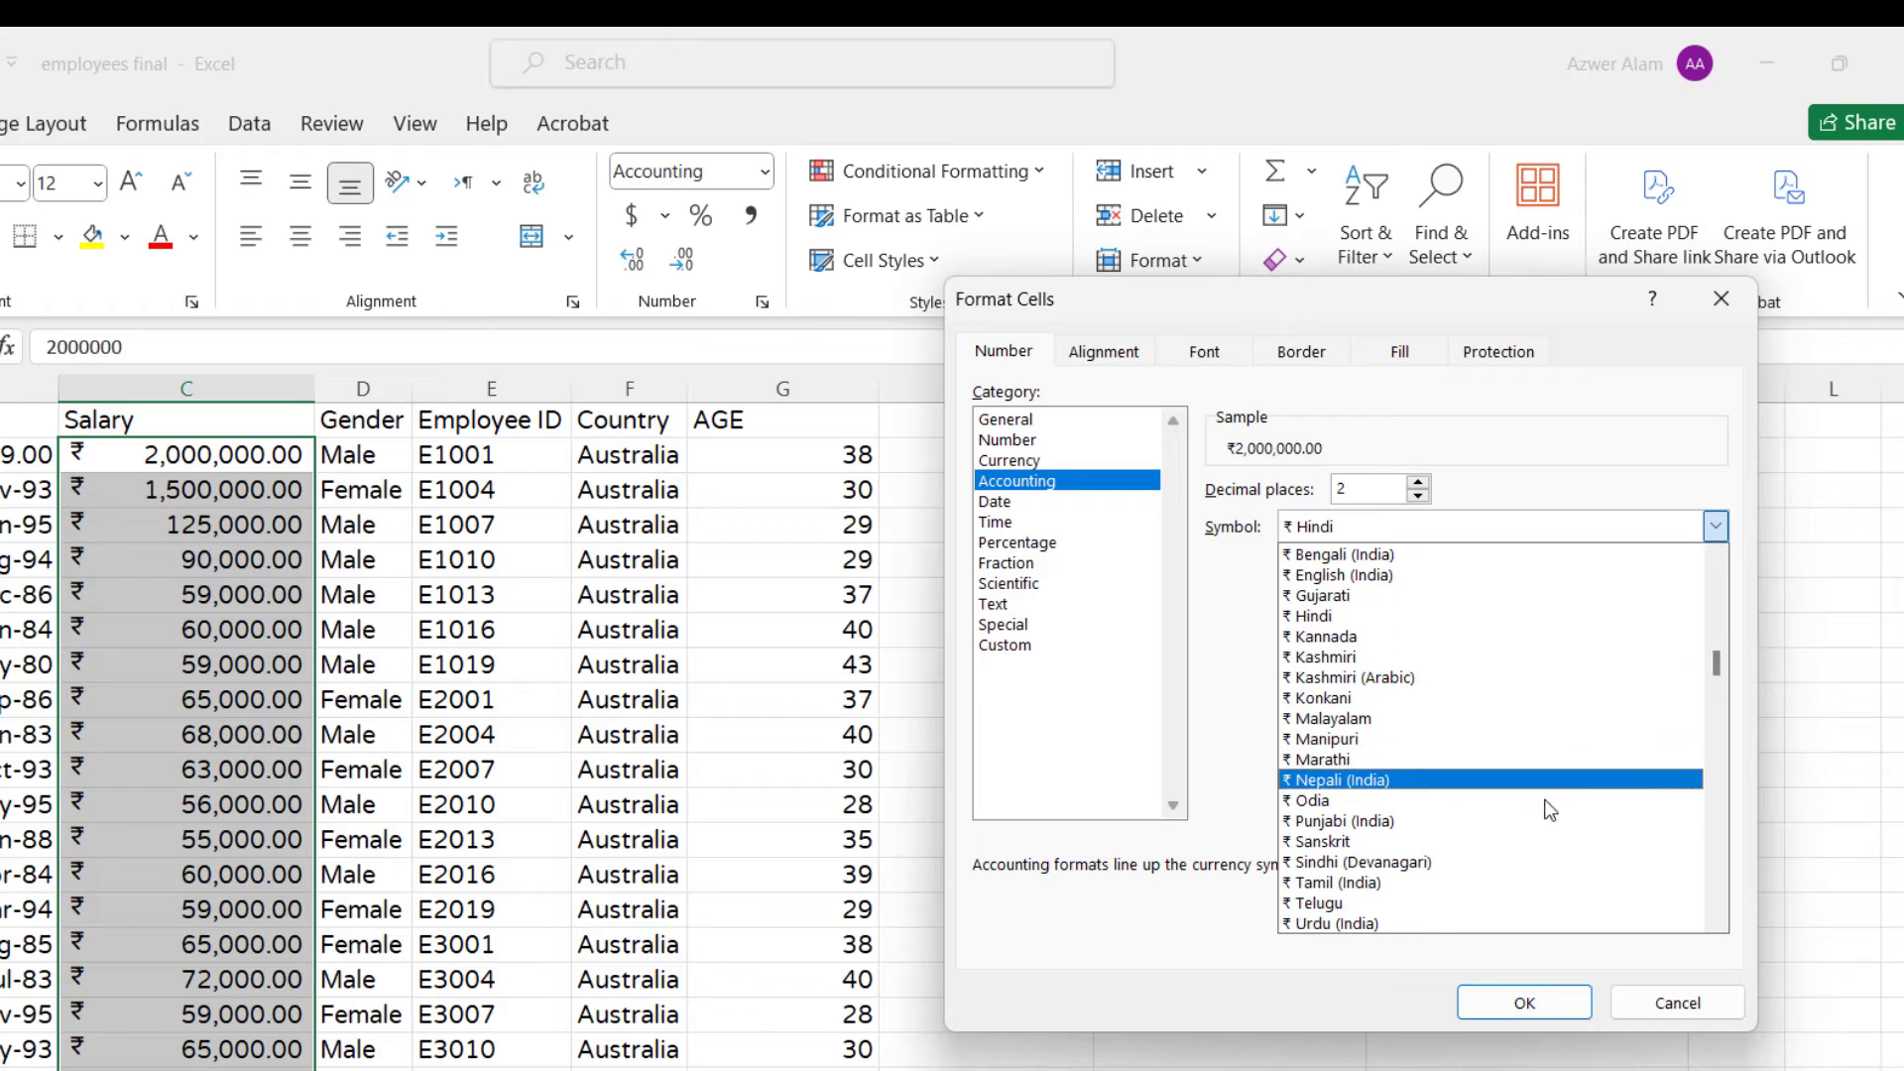
scroll(1543, 779, "down", 1)
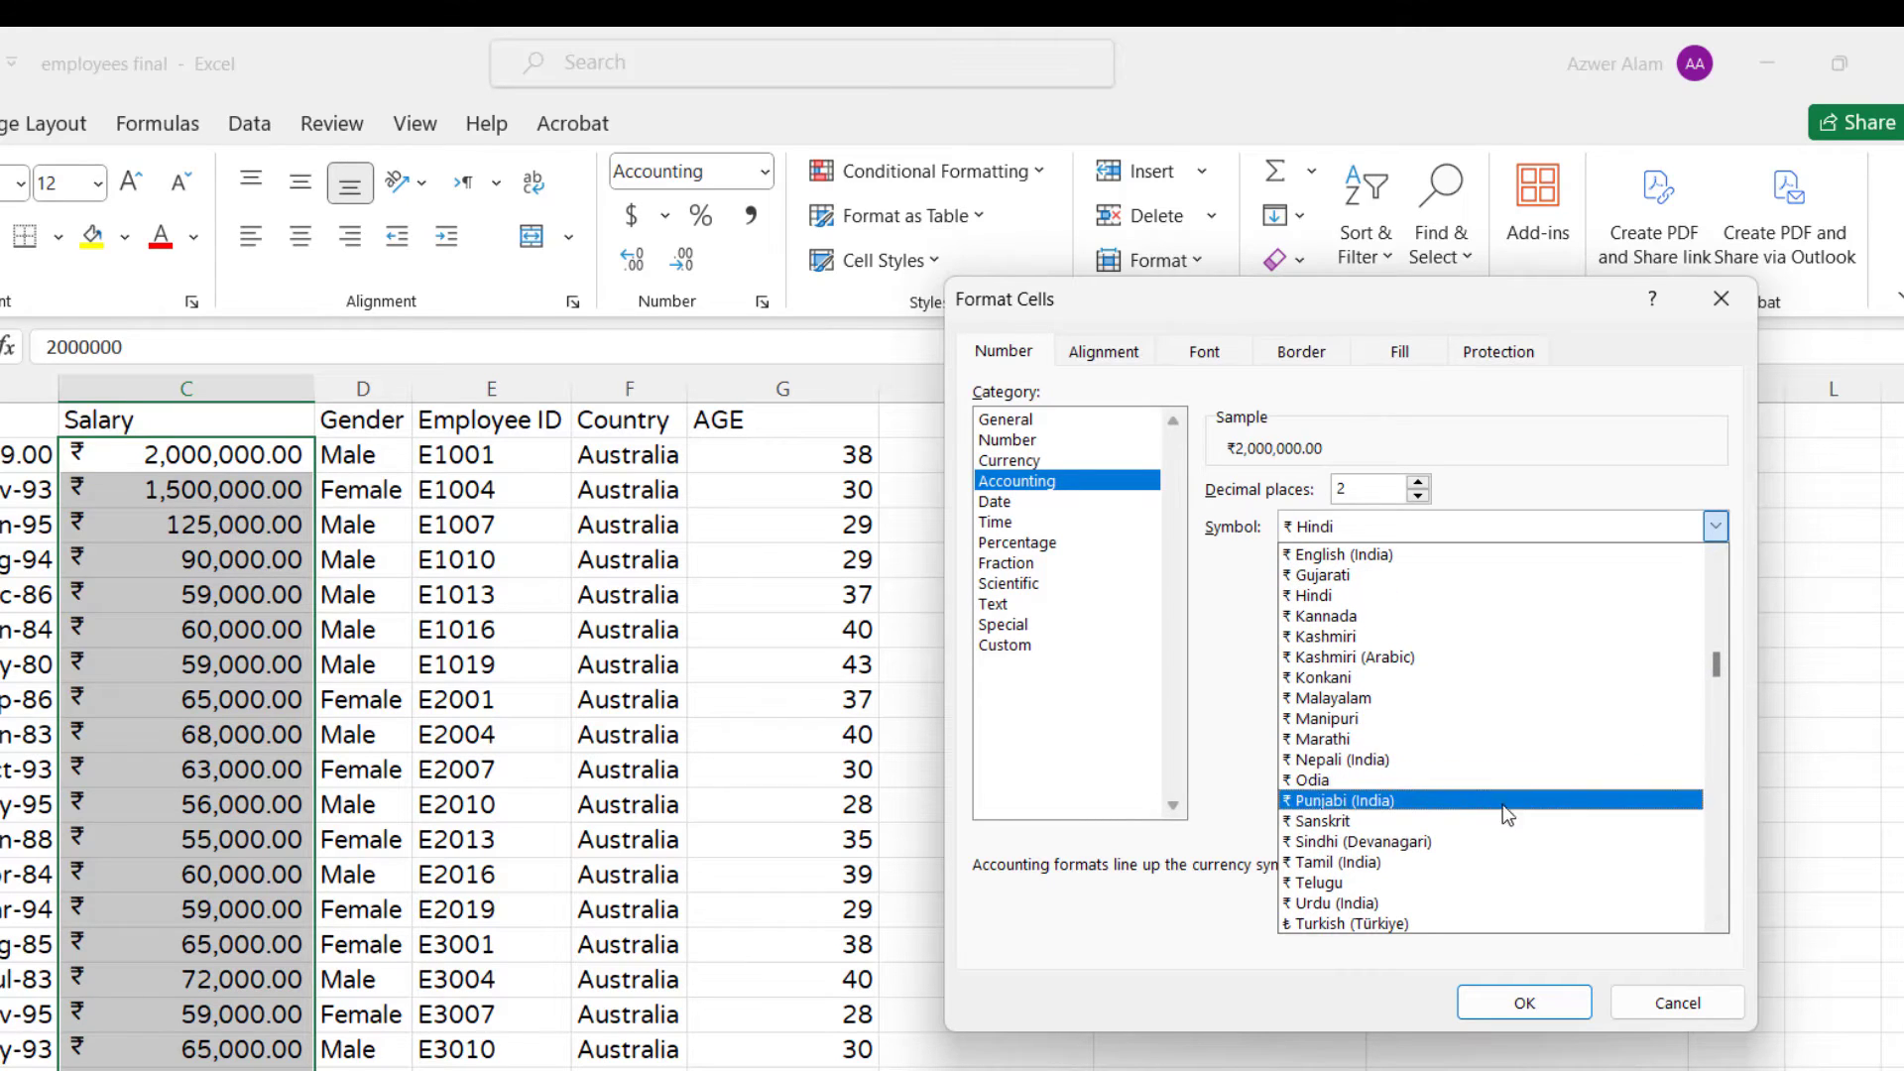
scroll(1483, 808, "down", 2)
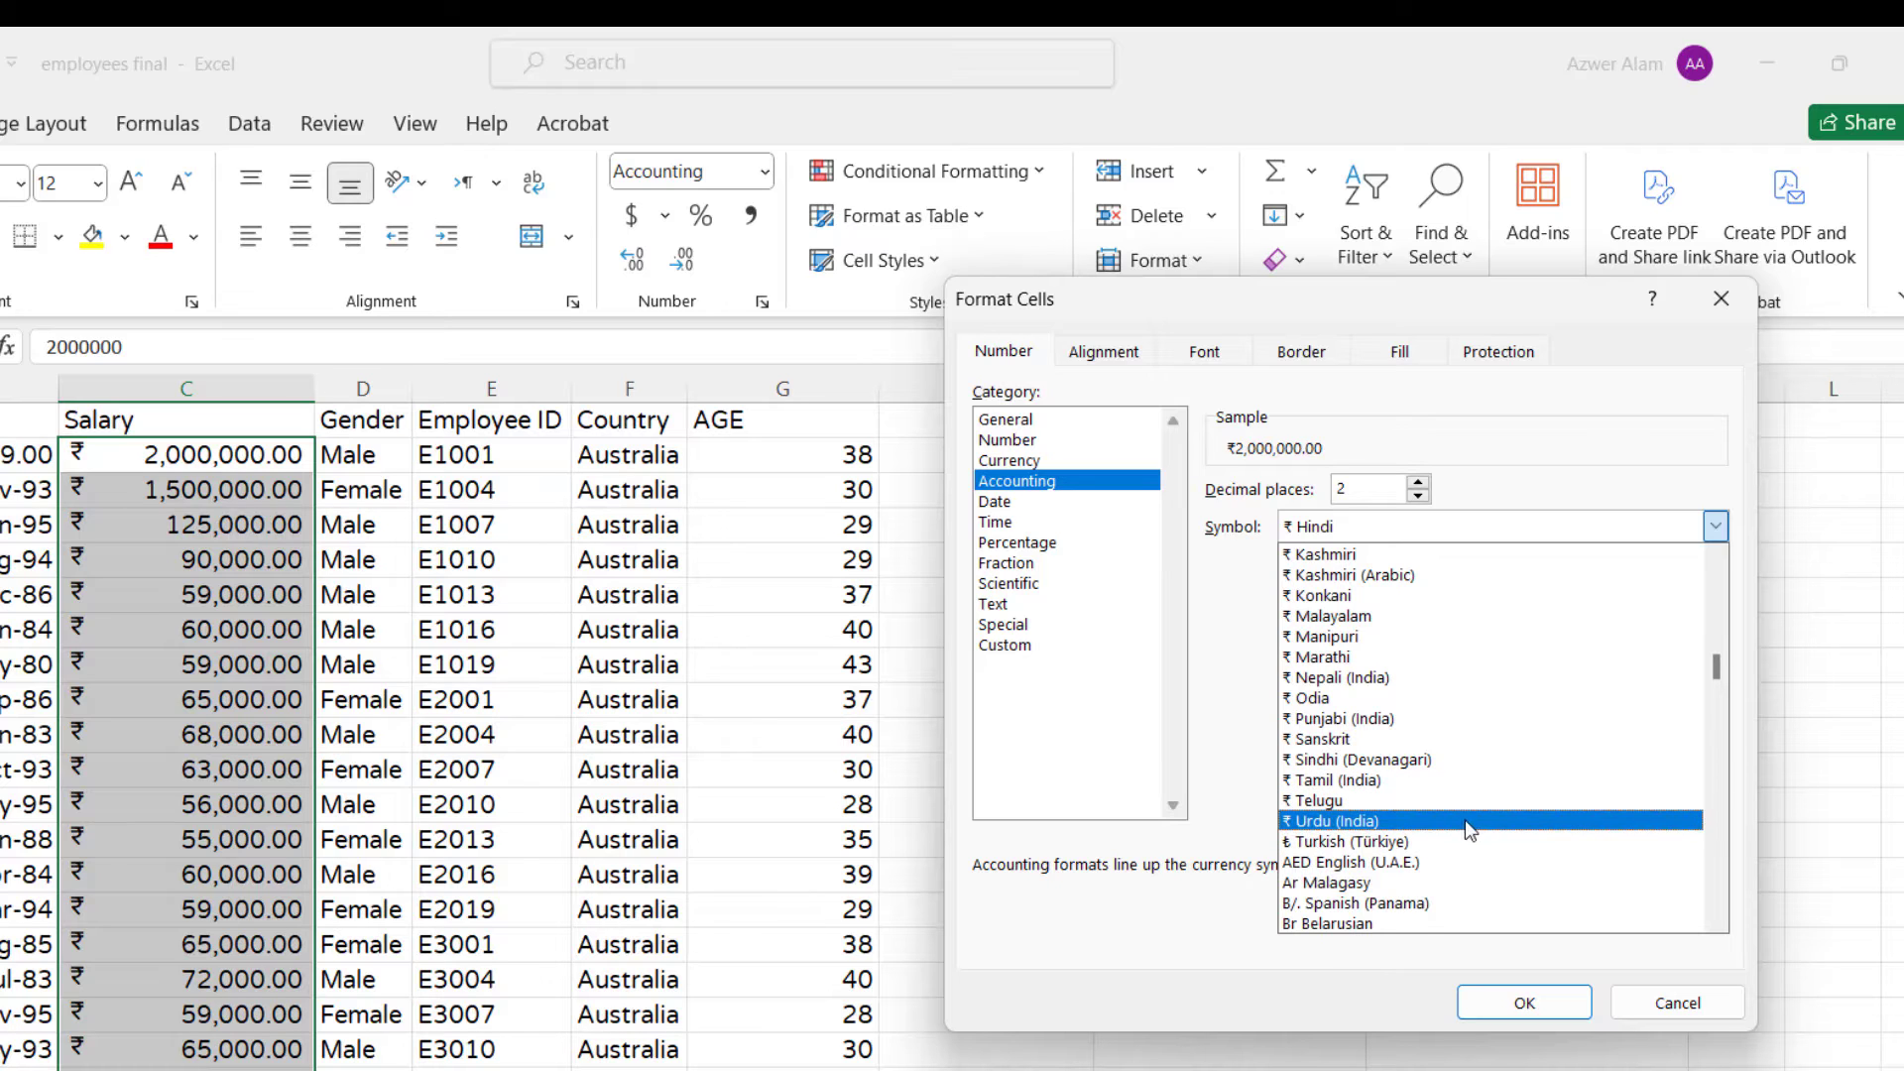
scroll(1466, 821, "down", 5)
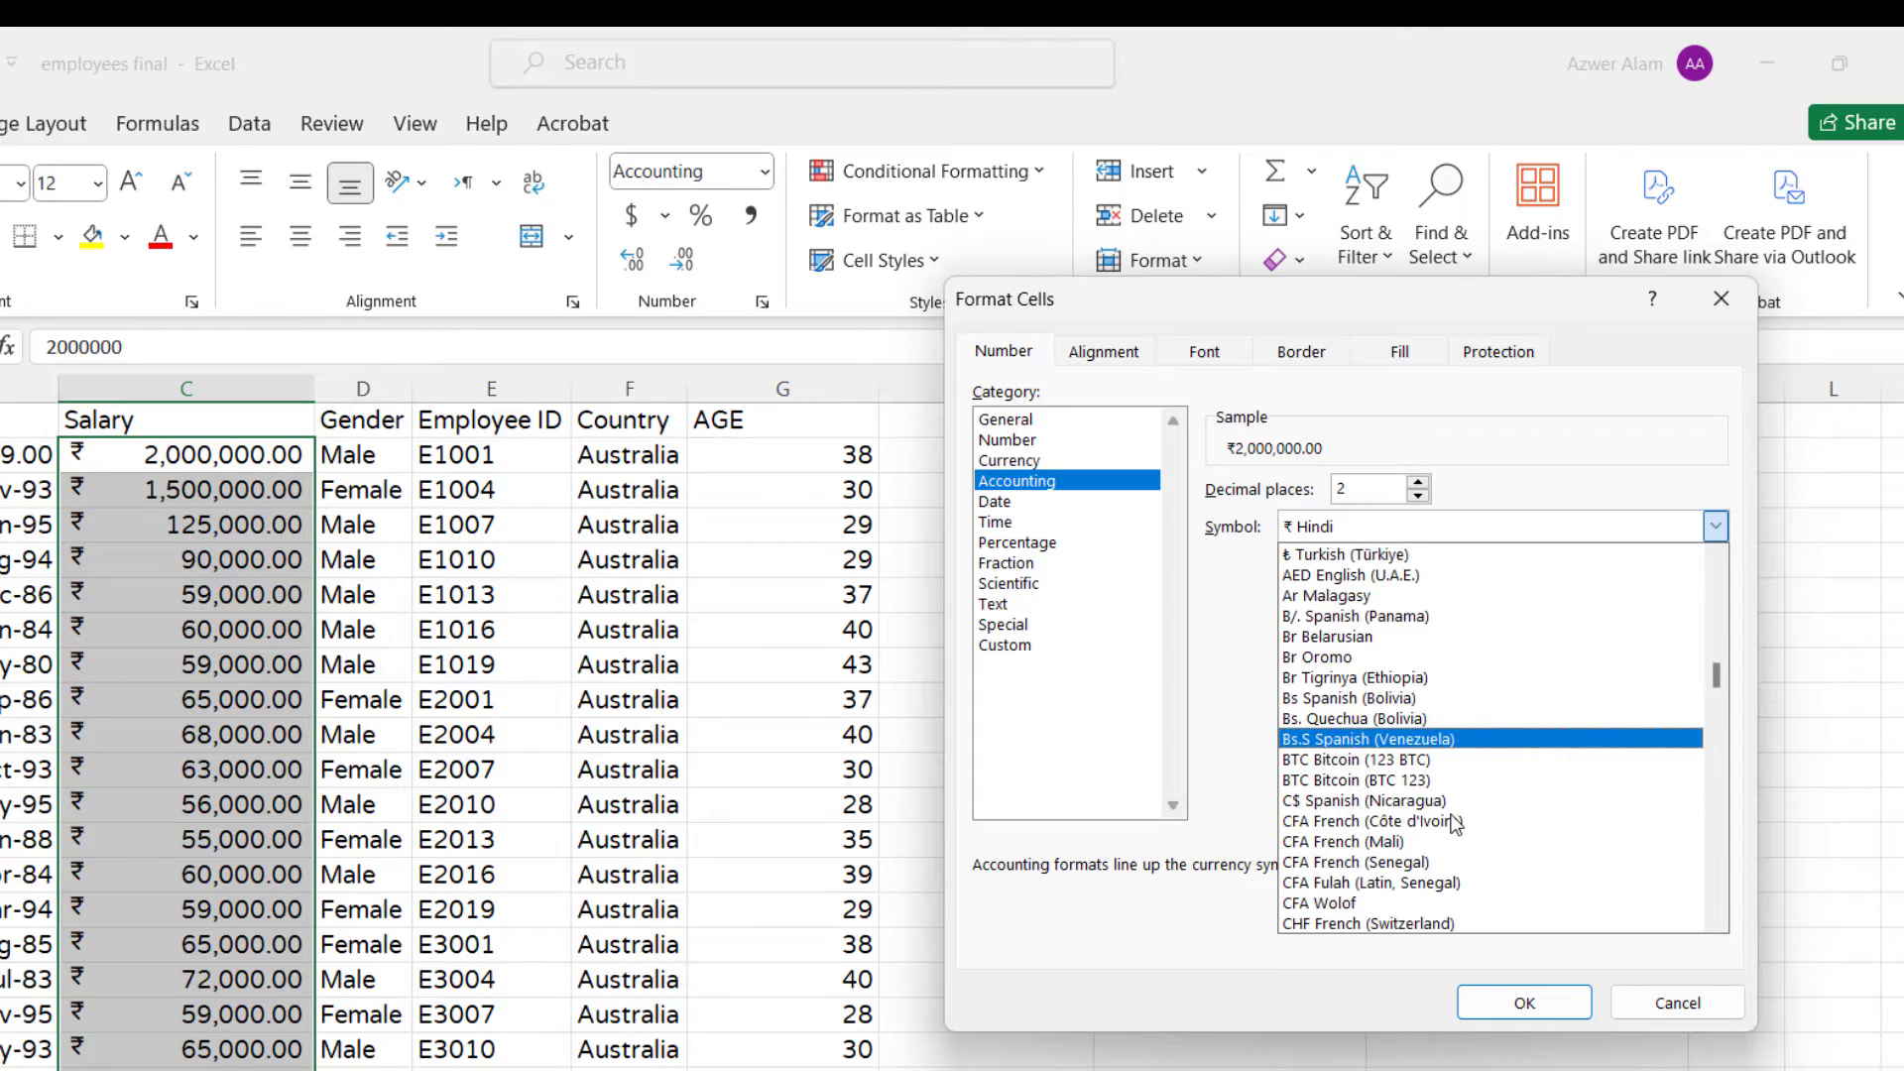
scroll(1454, 821, "down", 6)
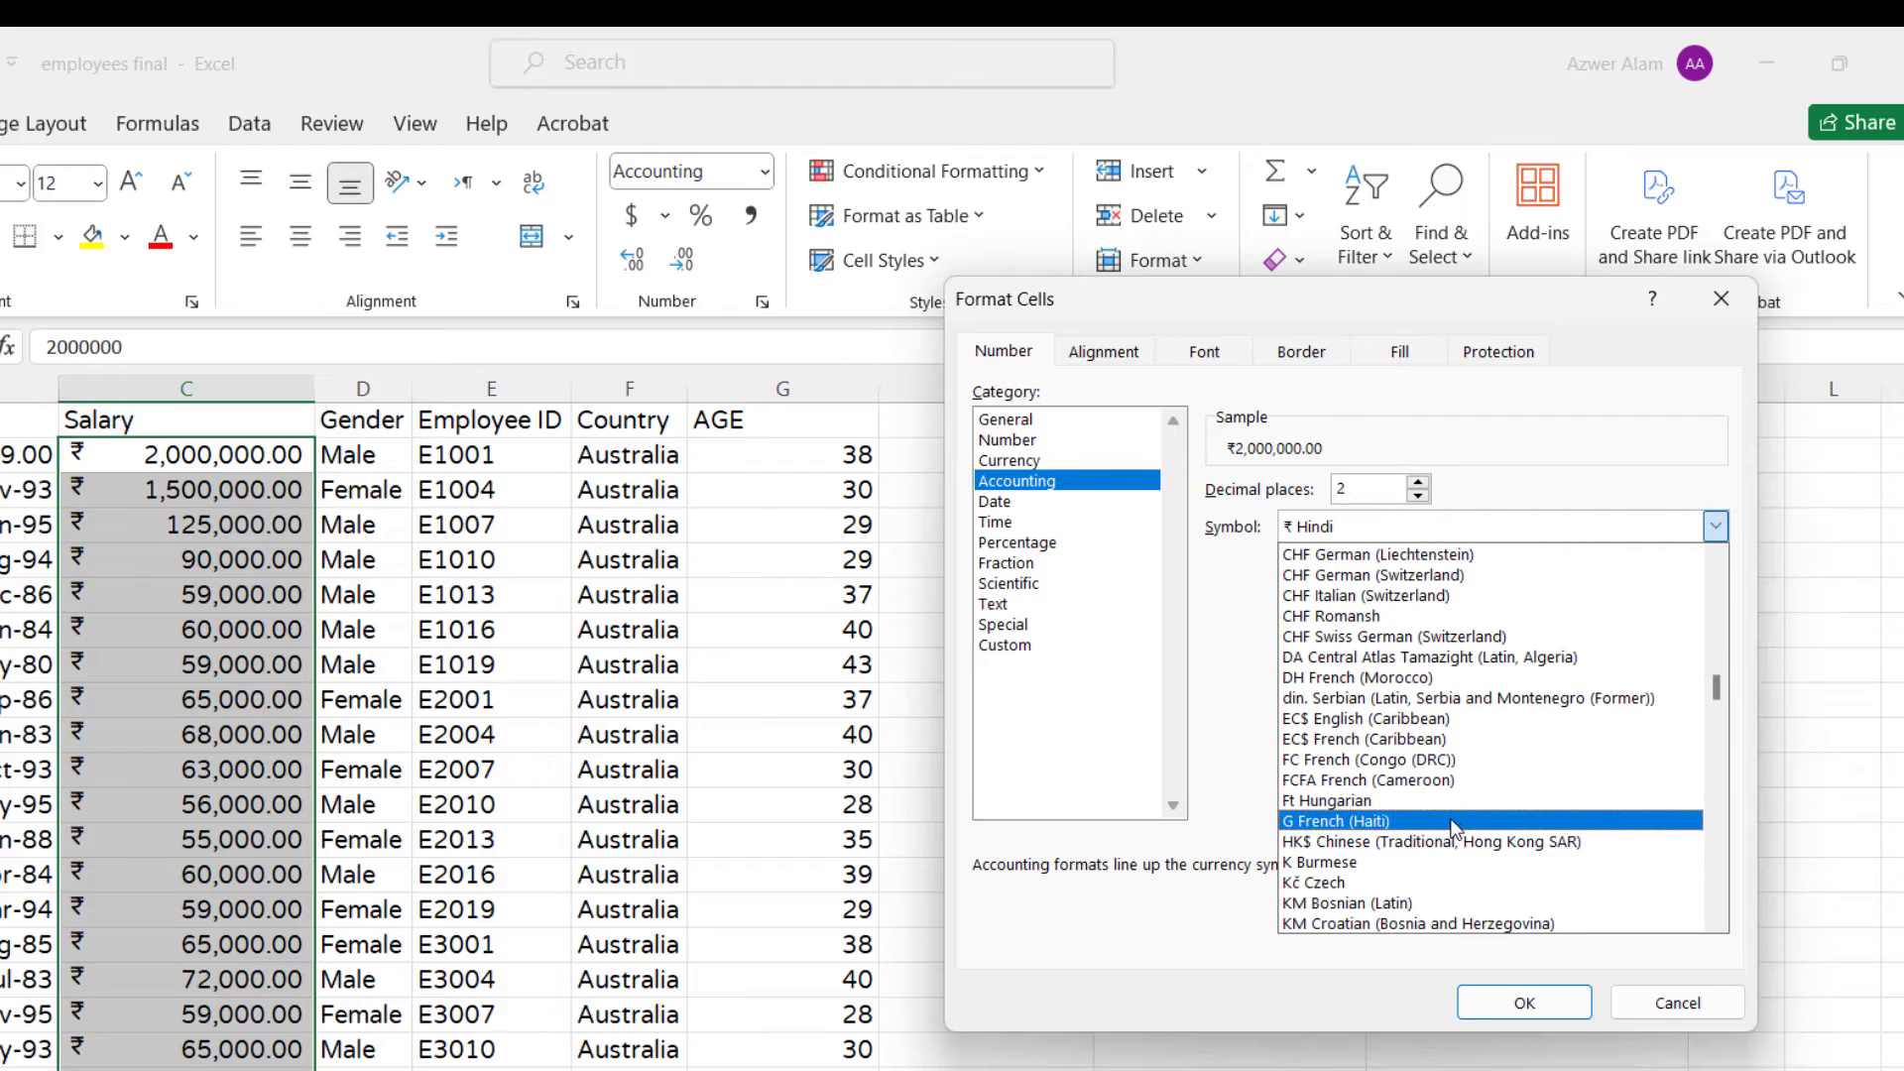
scroll(1451, 827, "down", 10)
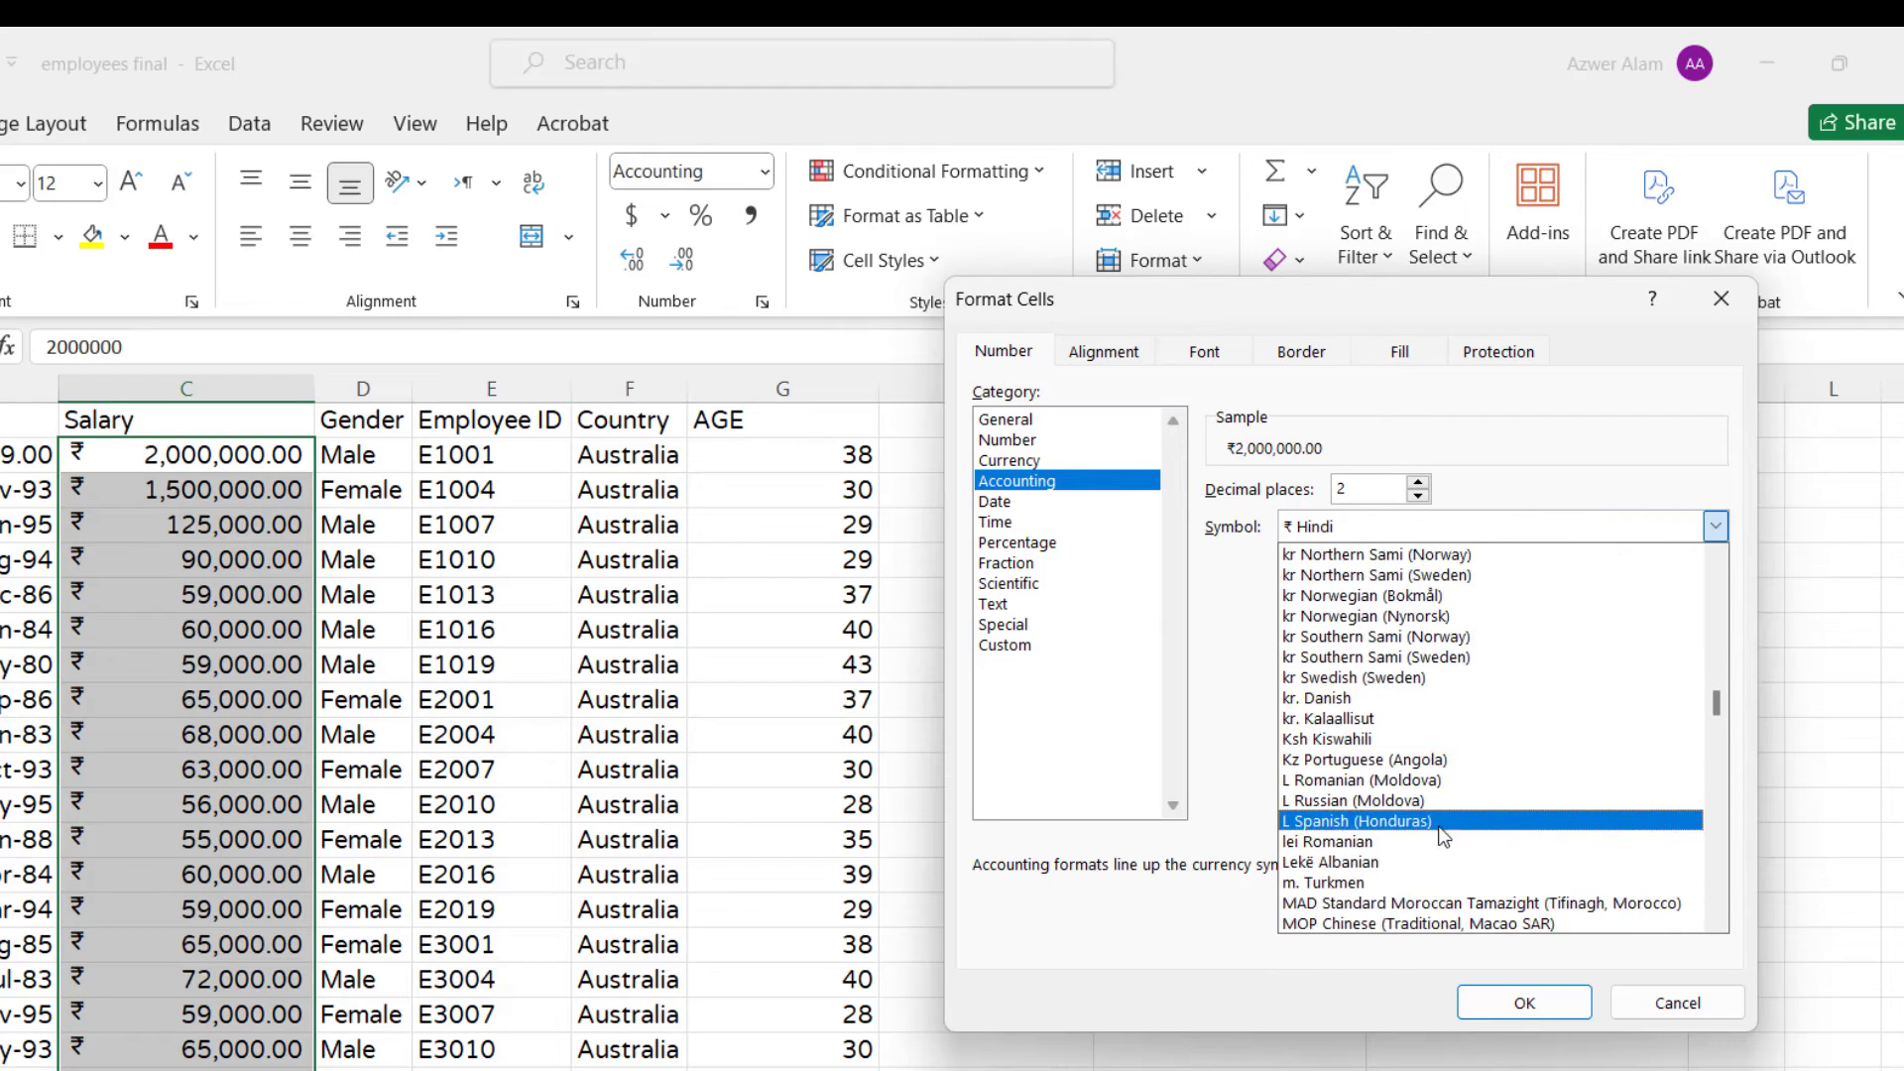
scroll(1438, 833, "down", 5)
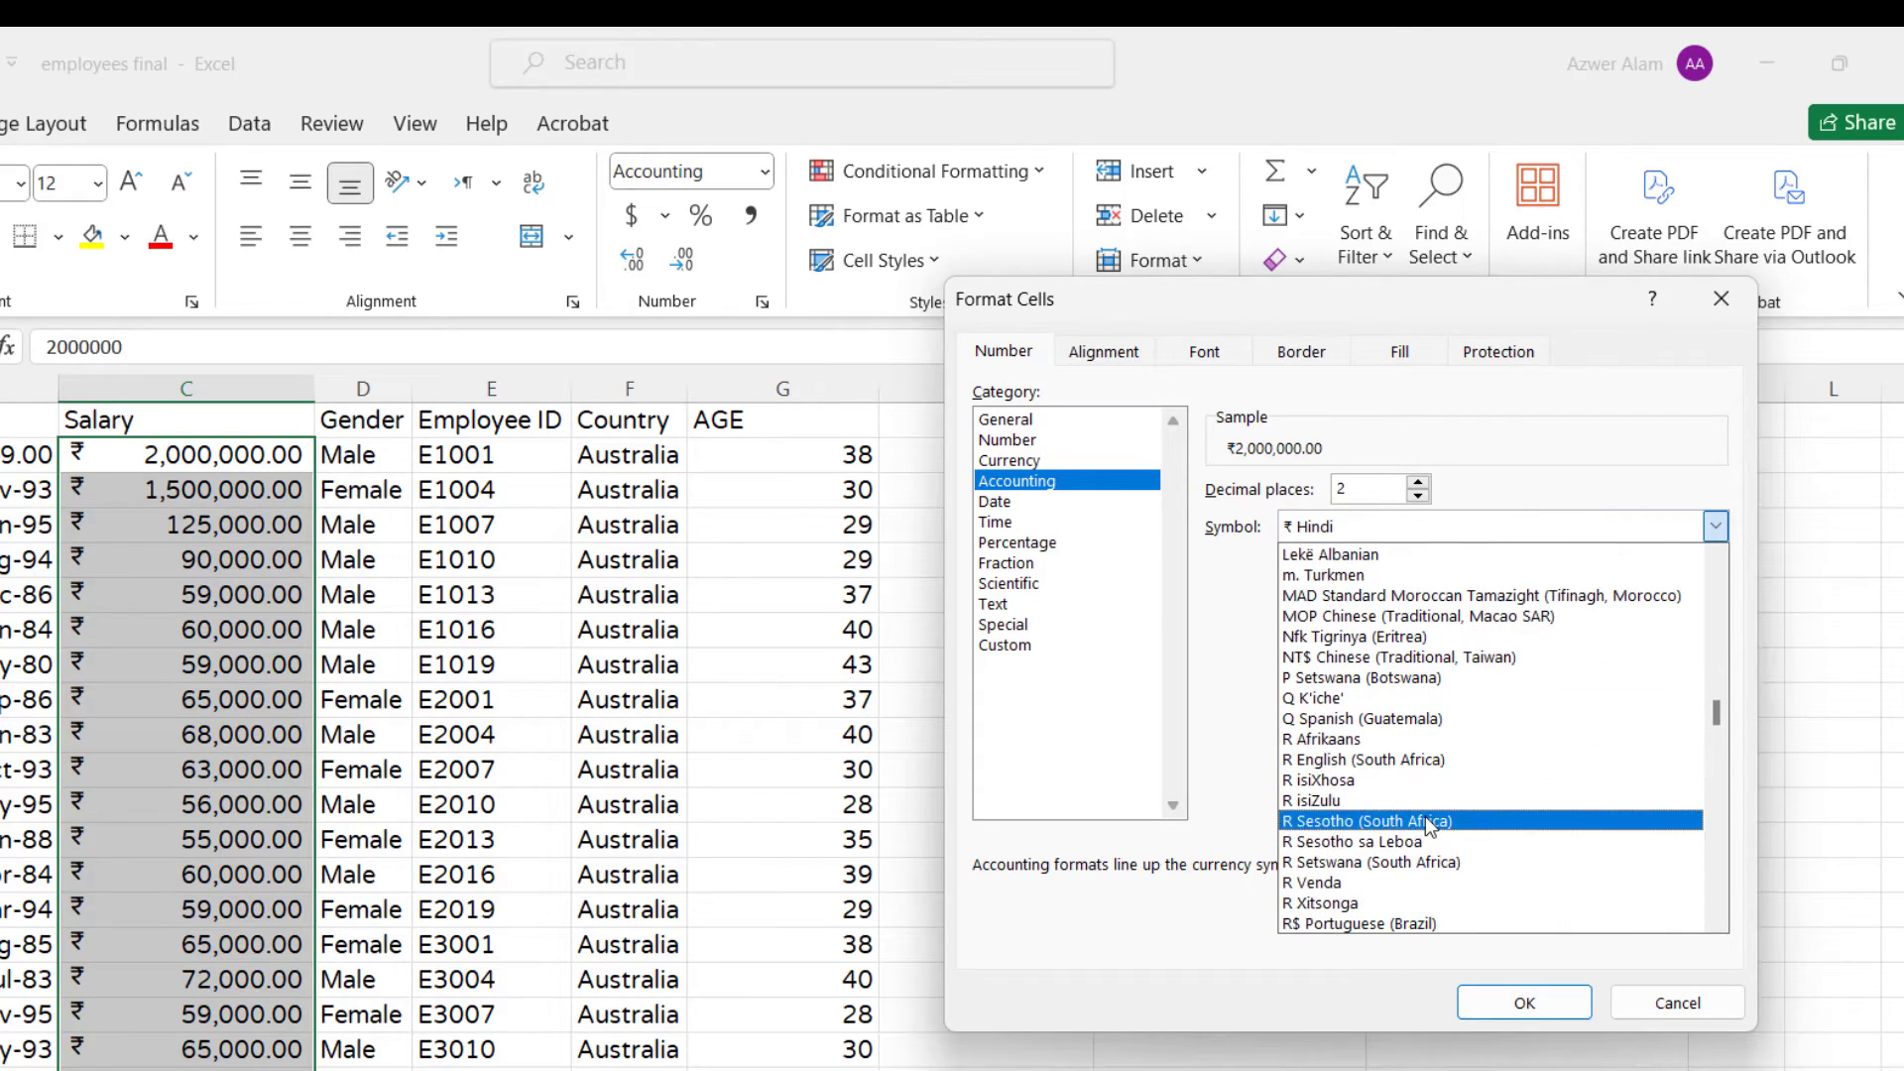
scroll(1428, 826, "down", 5)
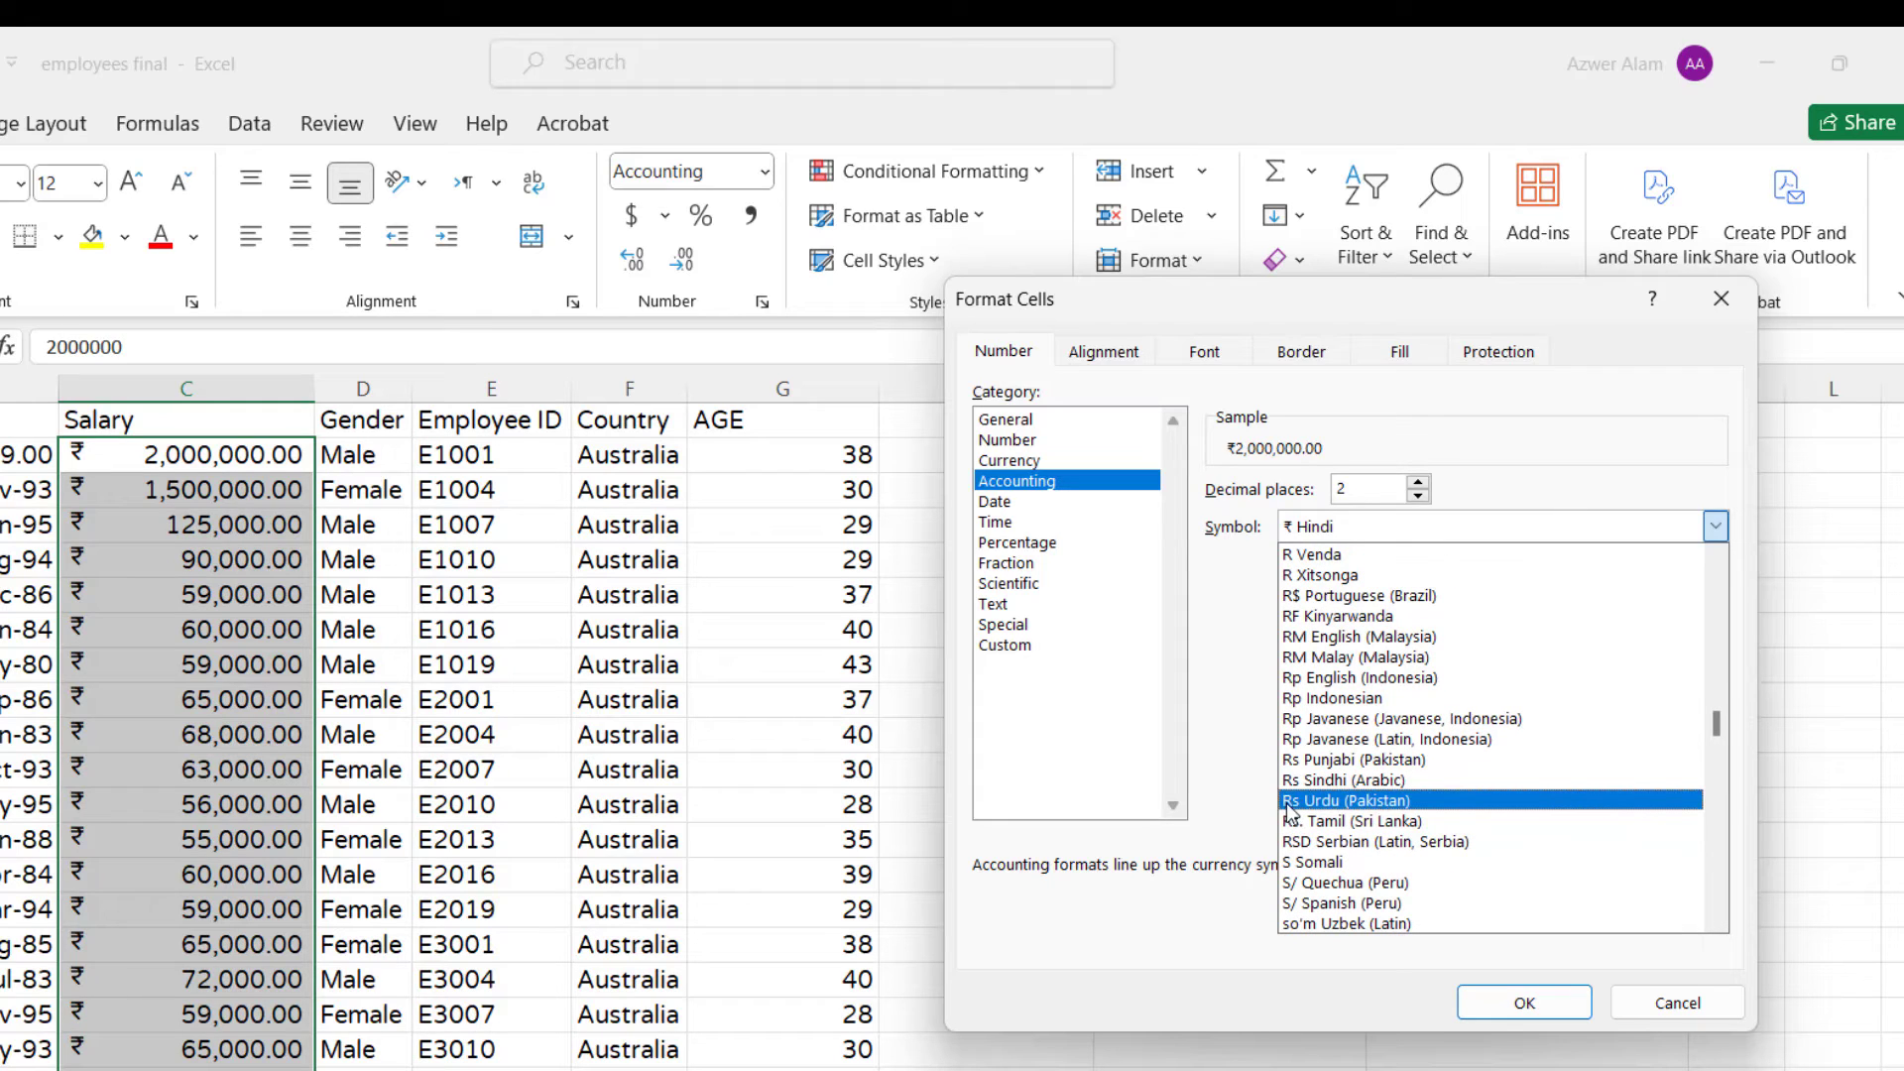
left_click(1357, 800)
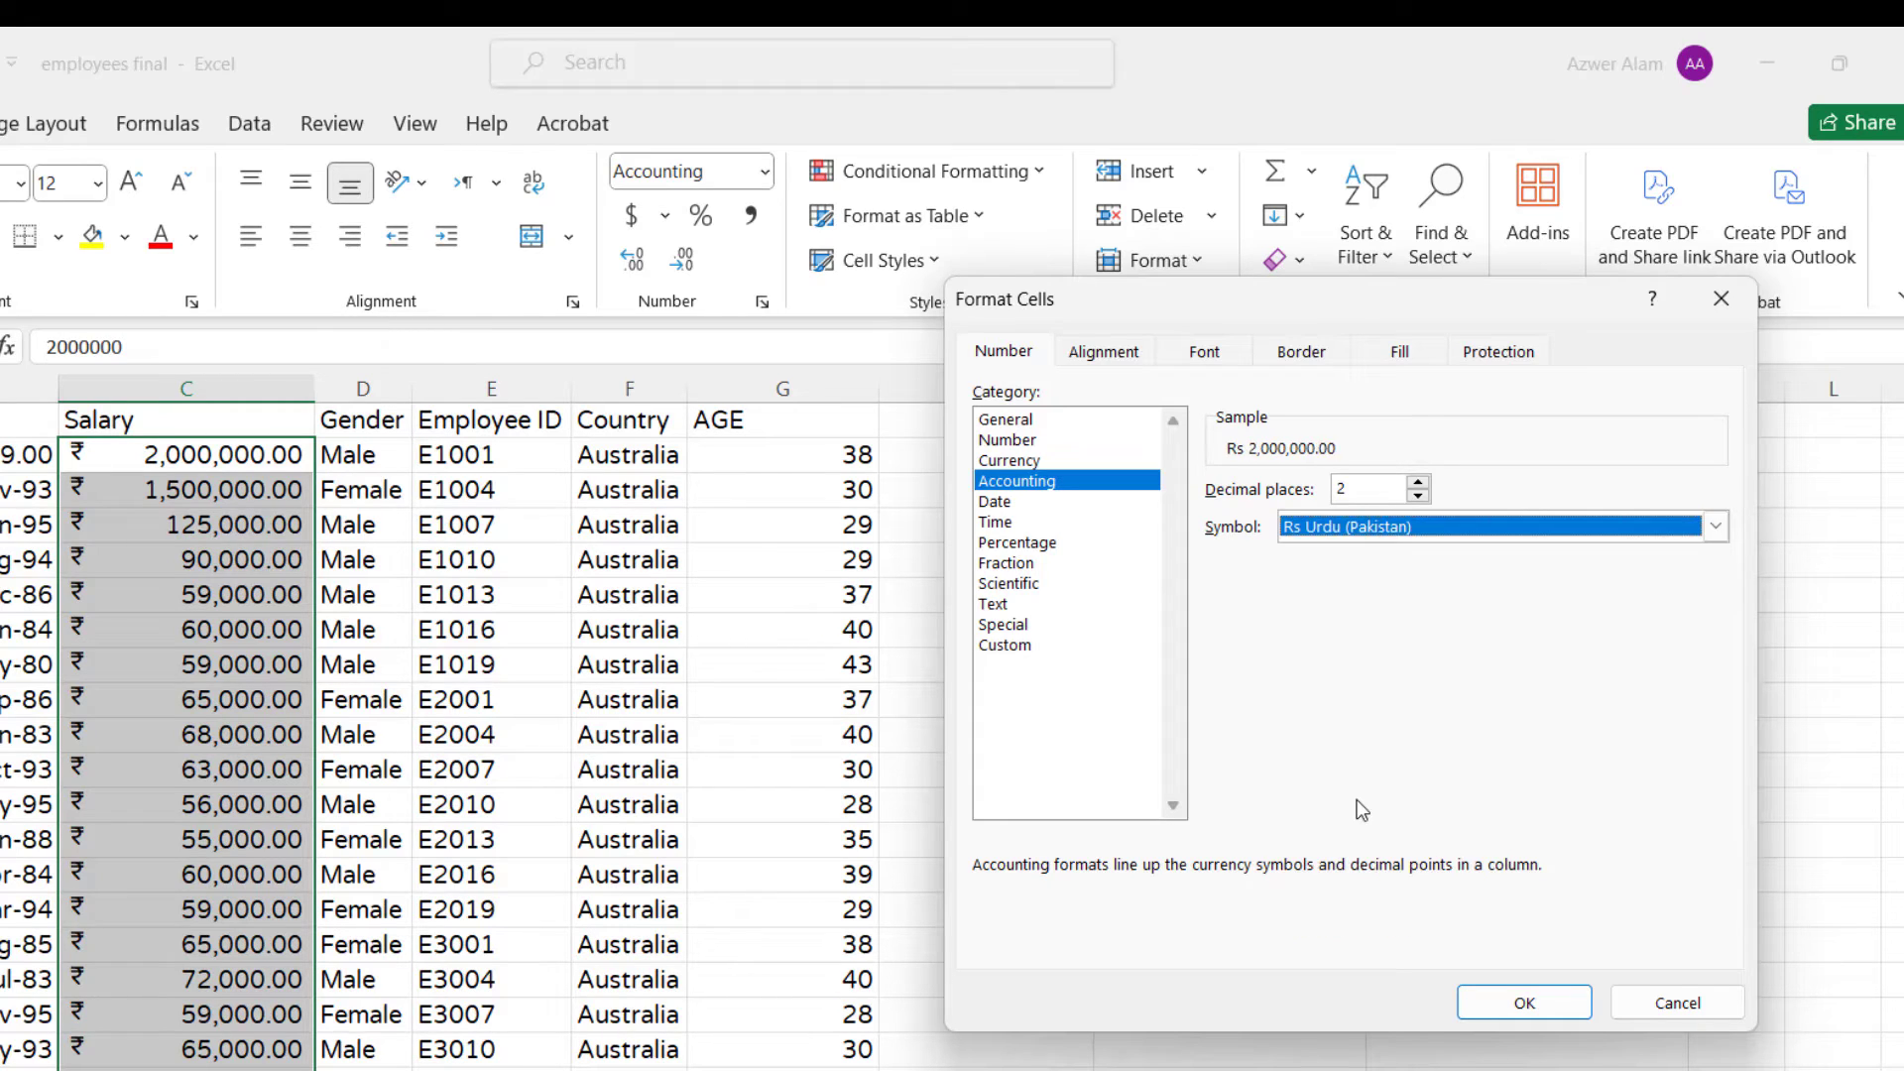
left_click(1553, 1001)
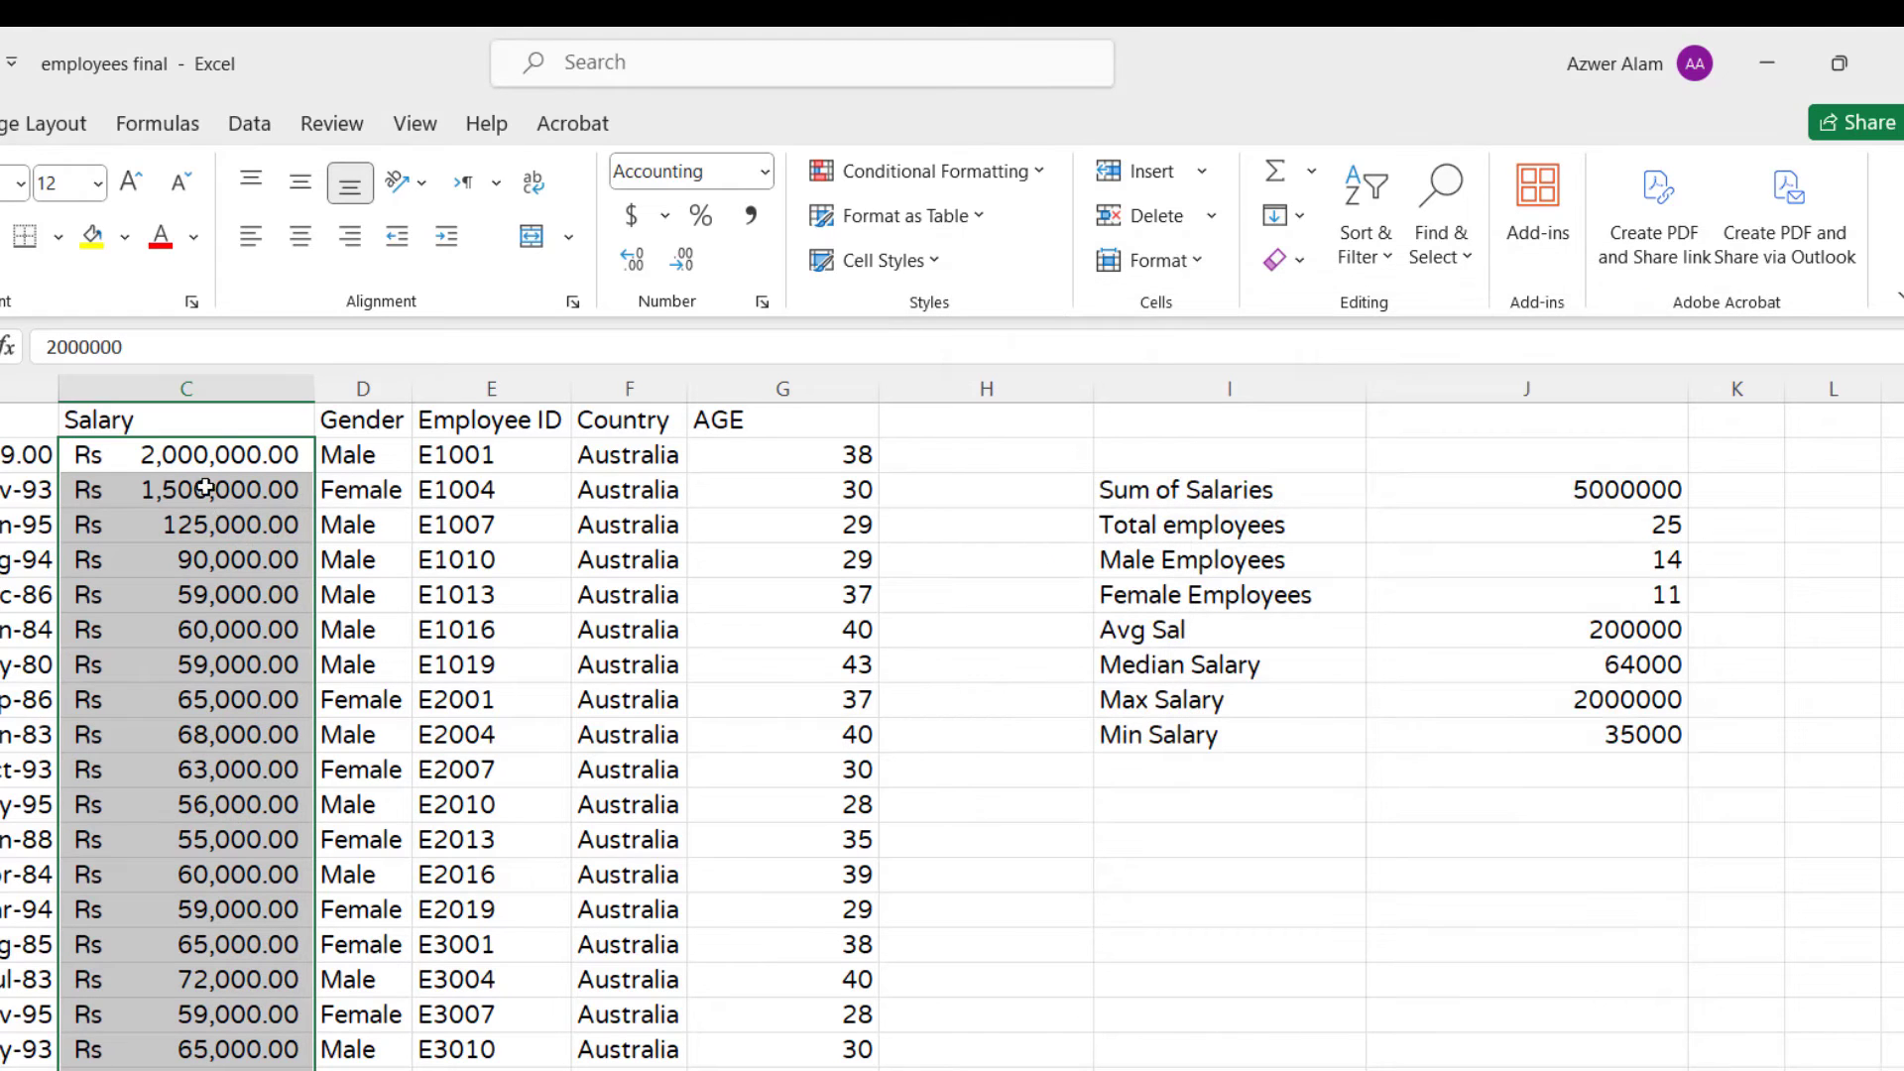
Step: Apply the dollar accounting format to the selected salaries and slightly widen the Name column
left_click(632, 216)
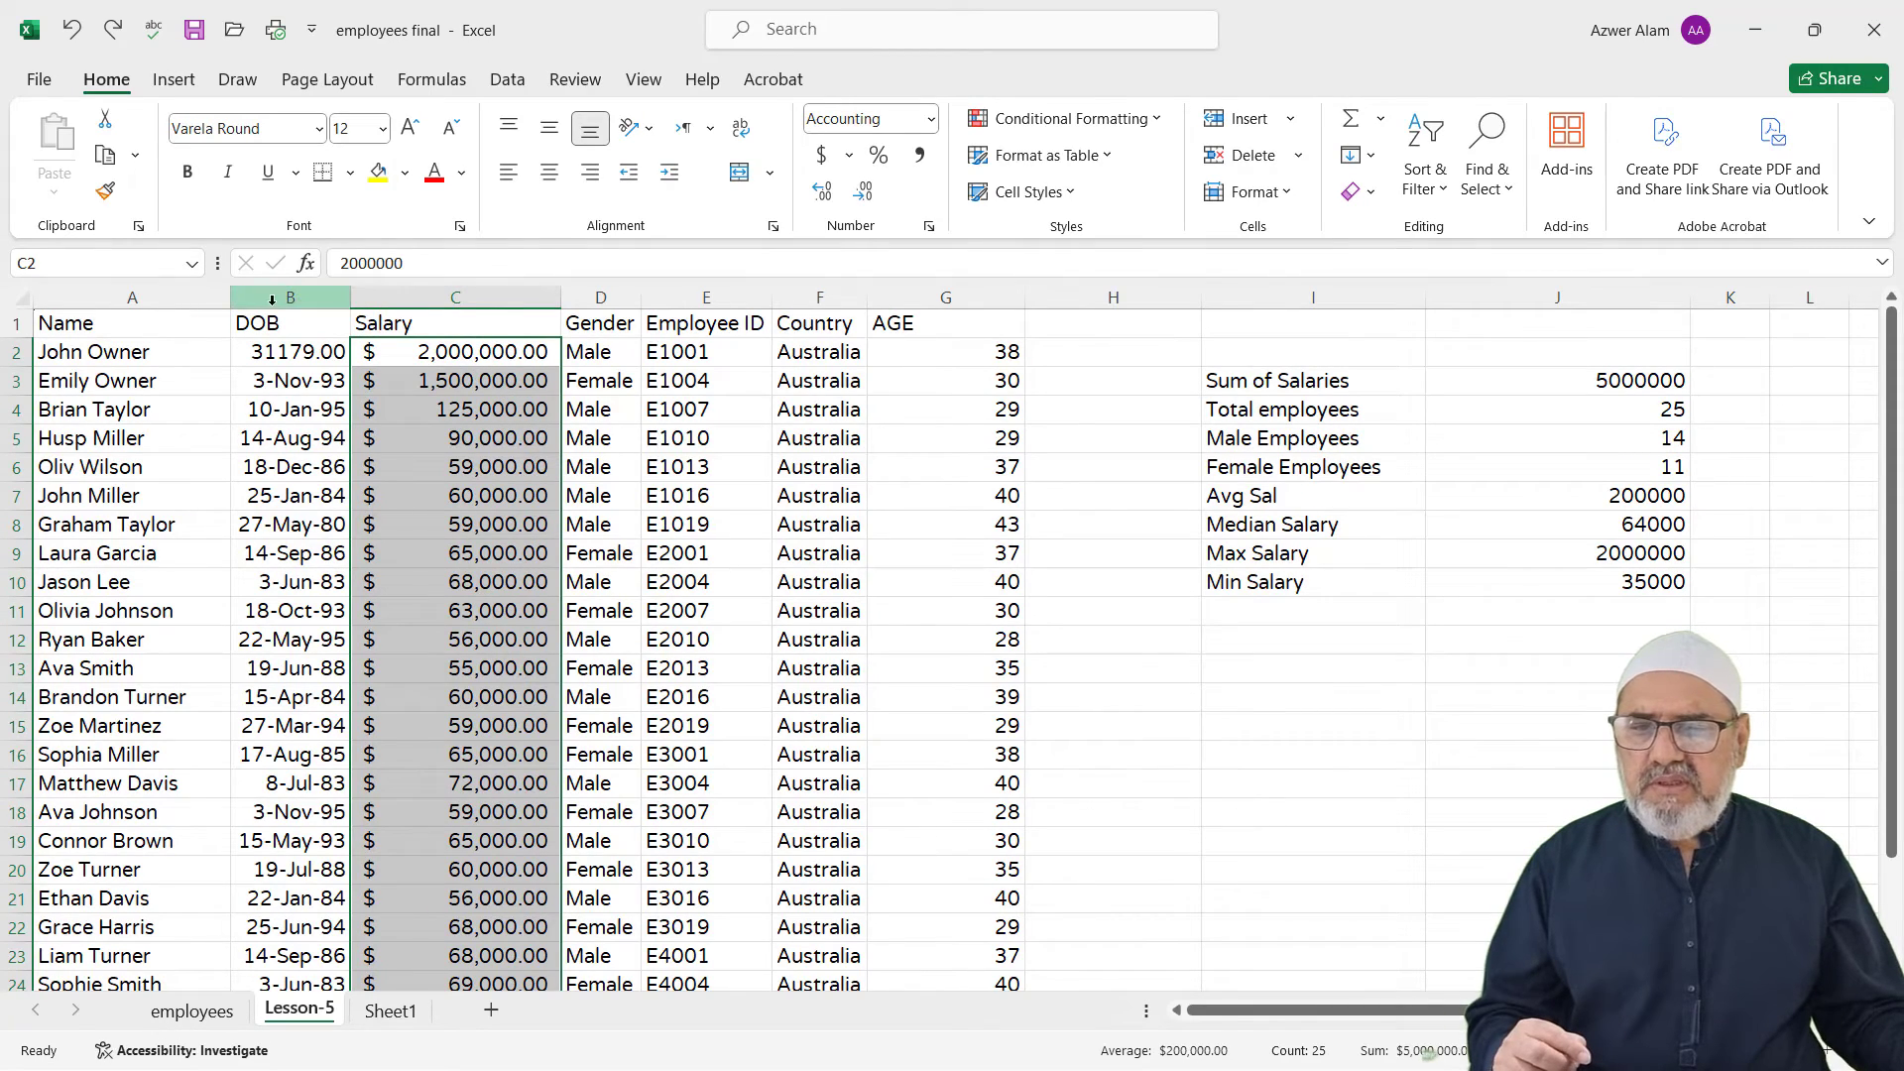
left_click_drag(233, 301, 268, 301)
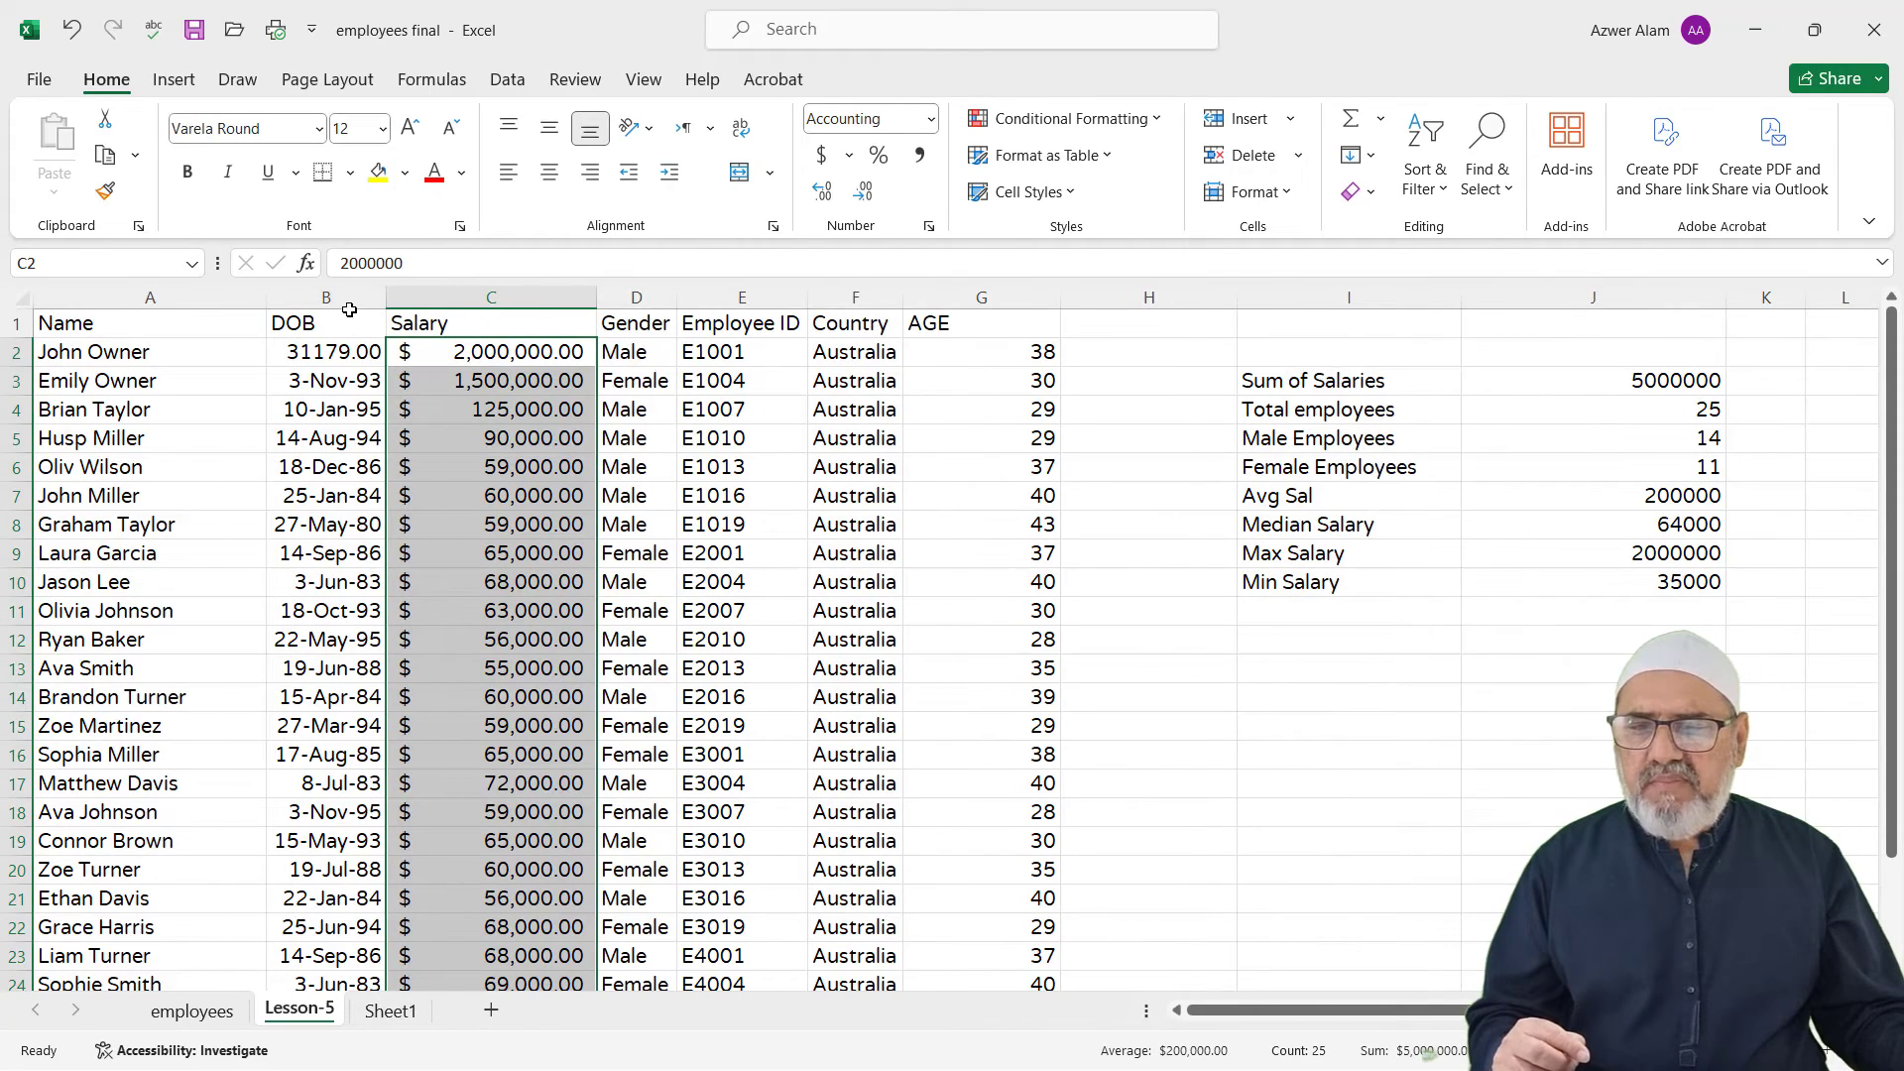
Step: Insert two blank columns between the Name and DOB columns
left_click(348, 288)
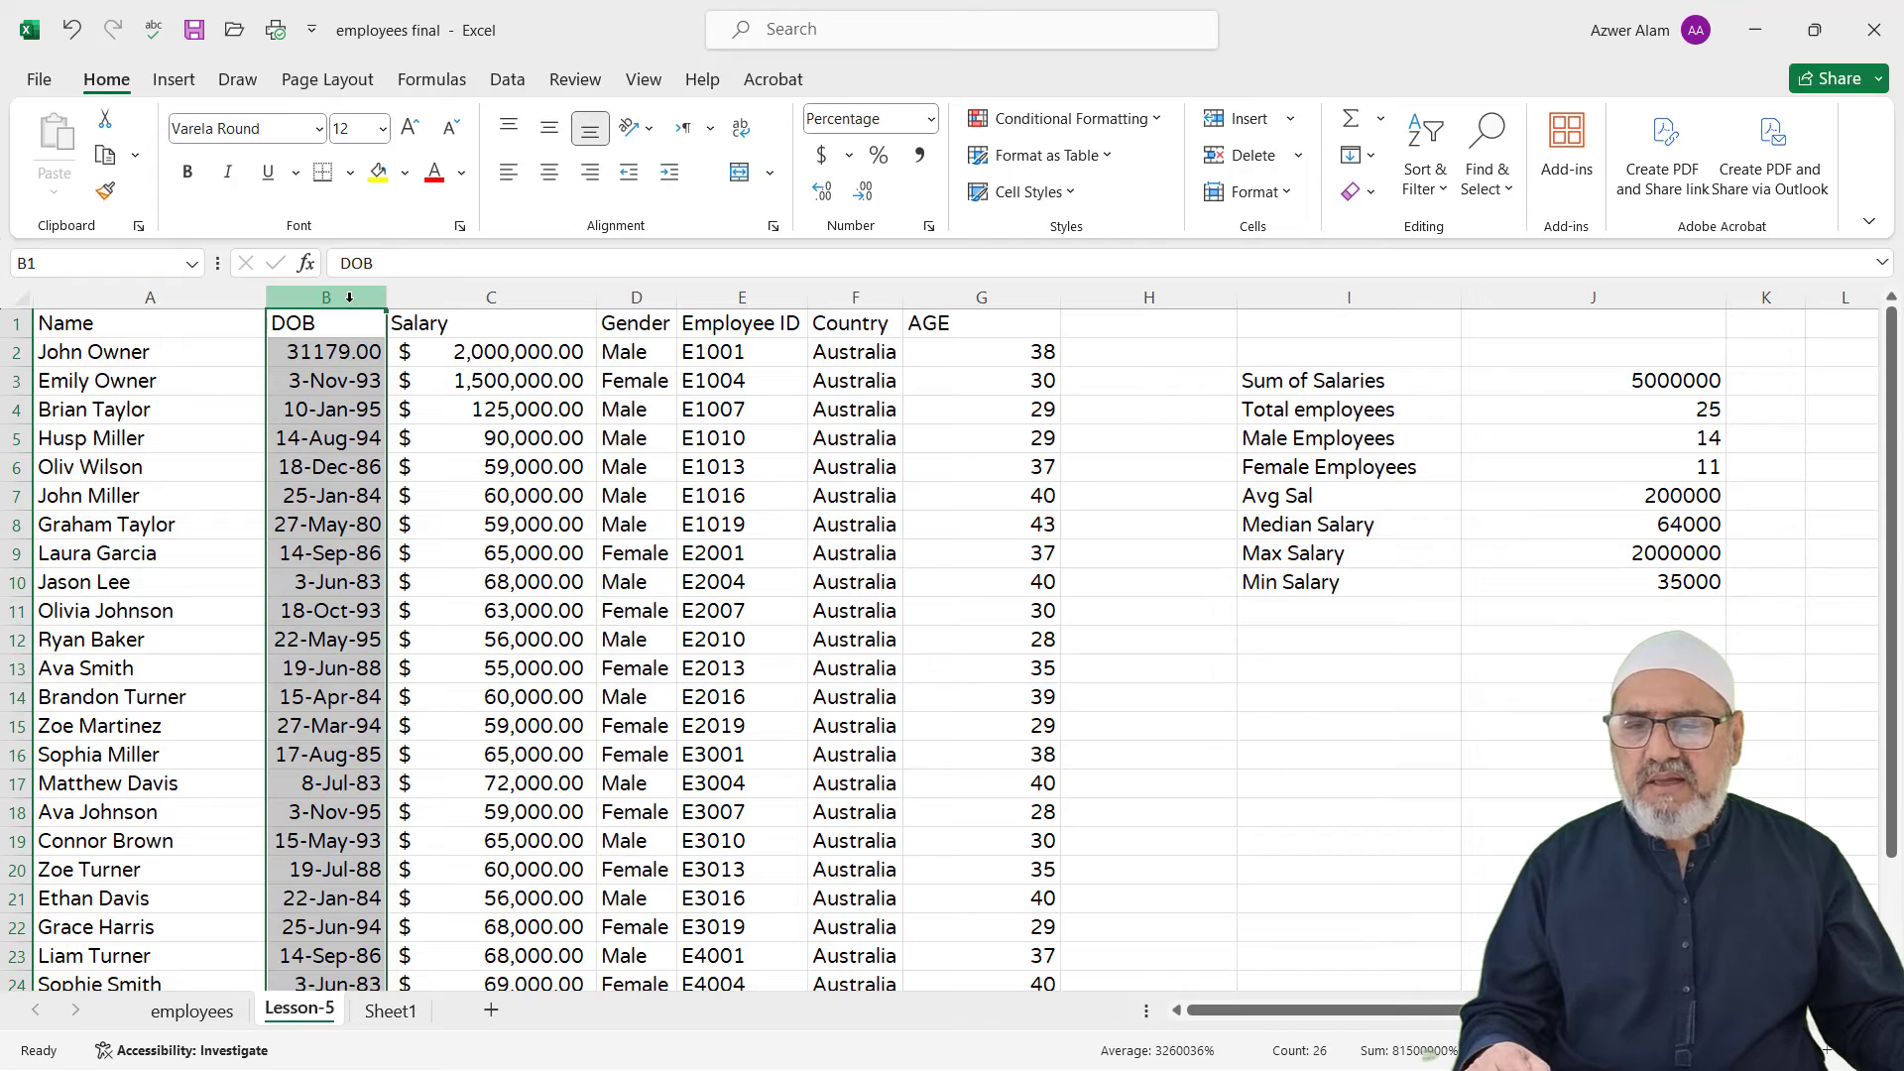
right_click(352, 377)
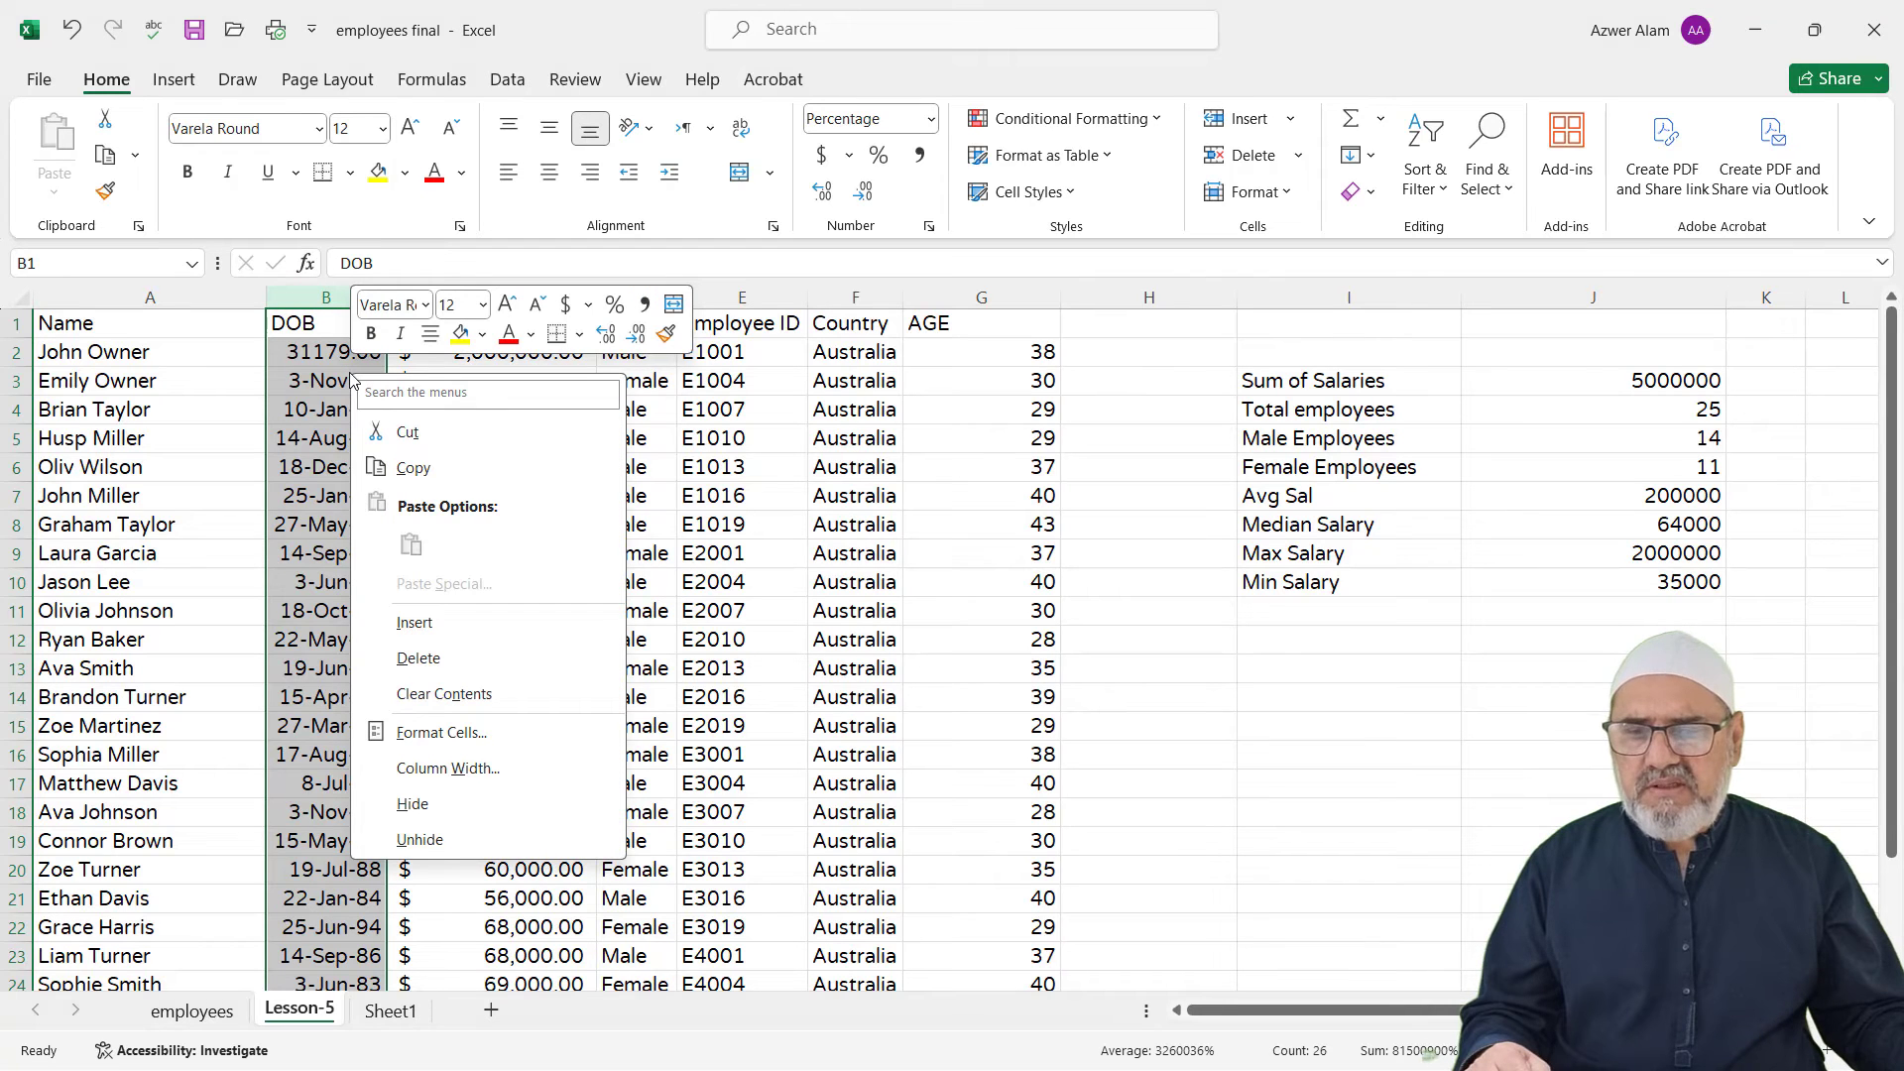
left_click(437, 623)
right_click(460, 298)
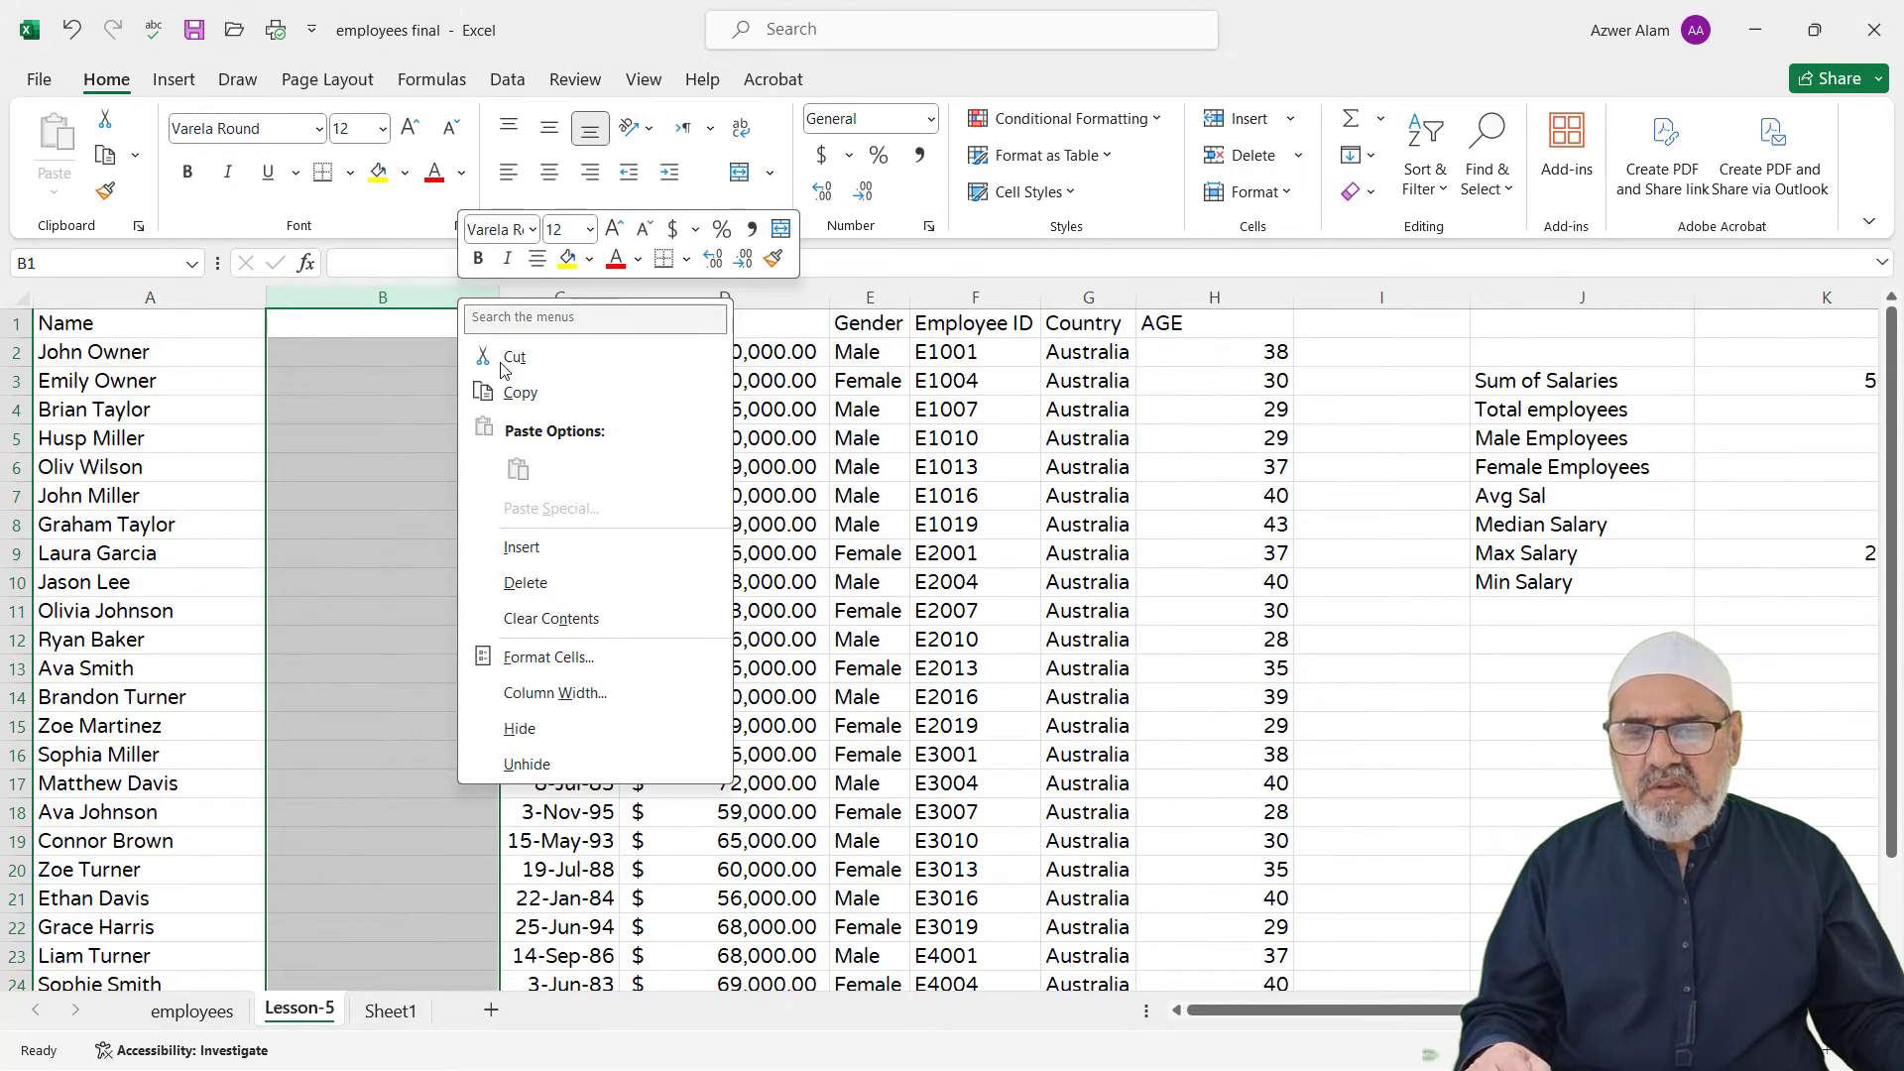
left_click(533, 548)
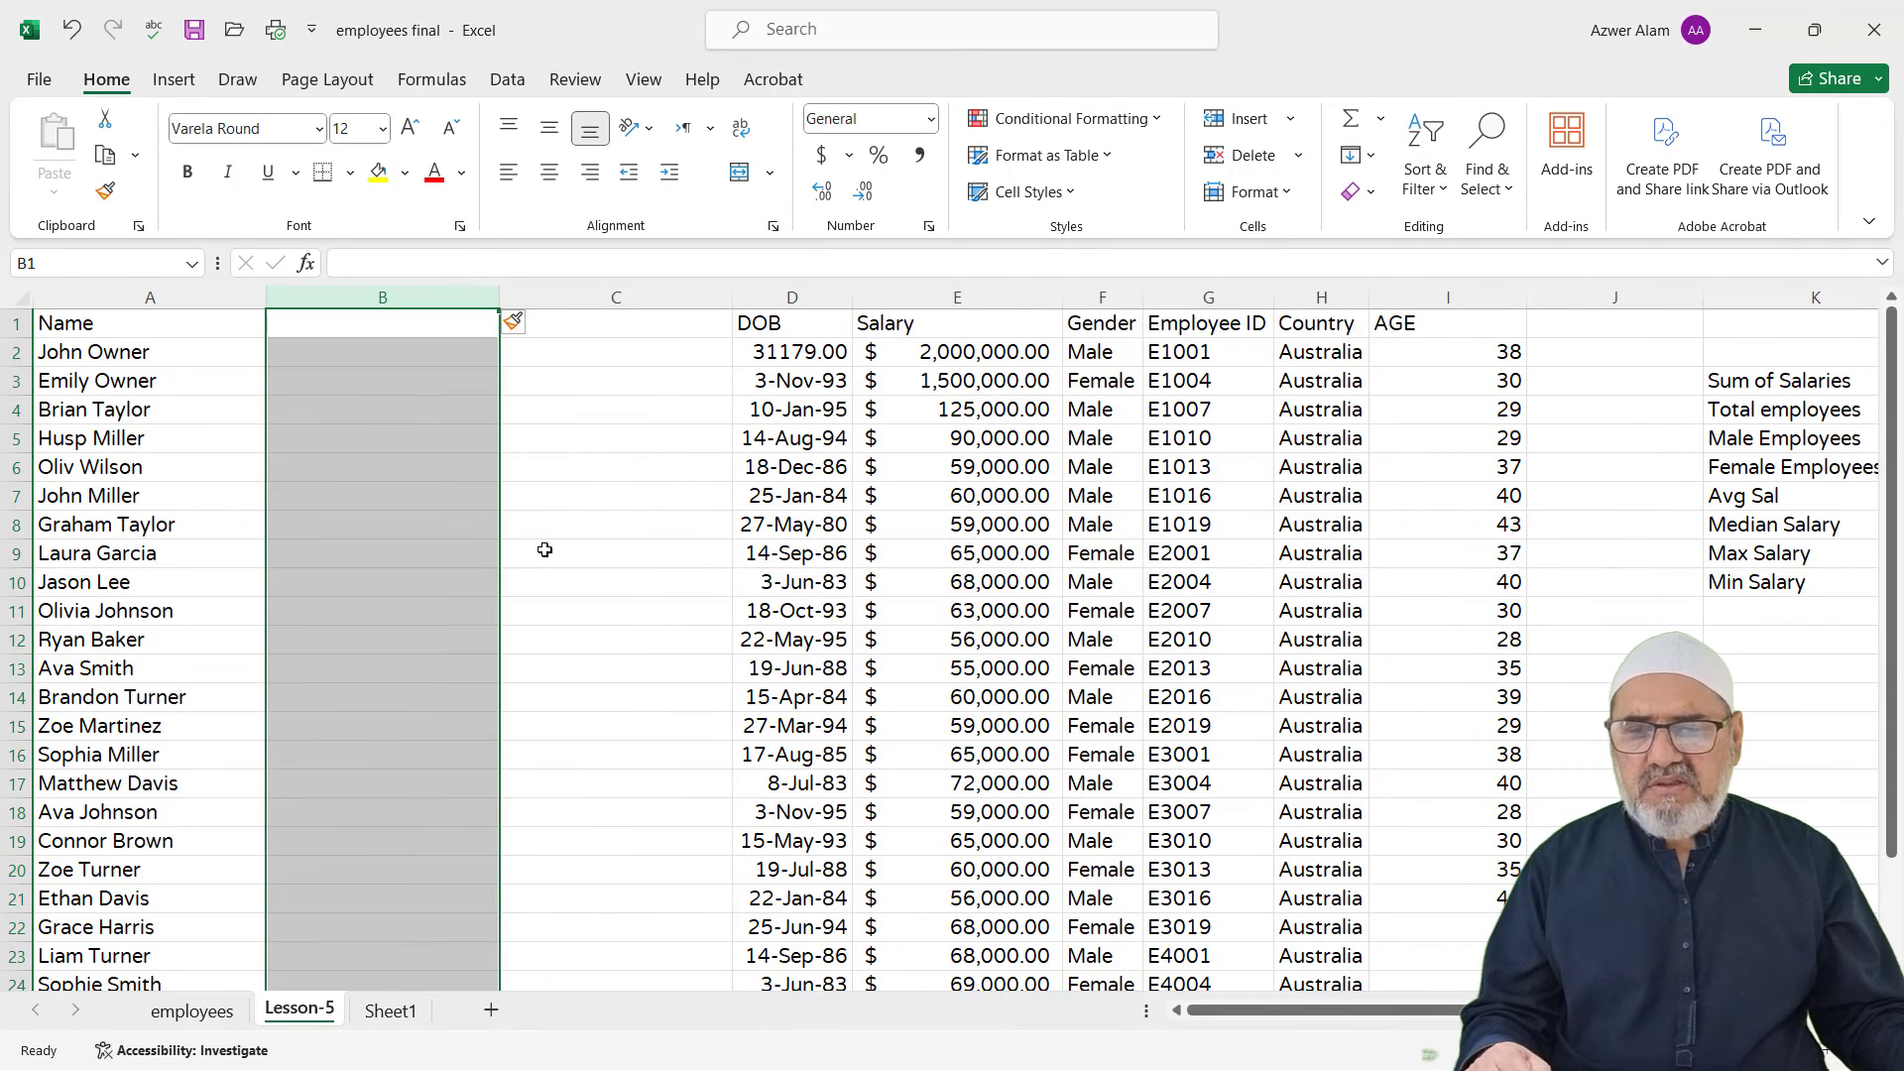
Step: Enter the first name of the employee listed in A2 into cell B2, with the Data tools displayed
left_click(445, 352)
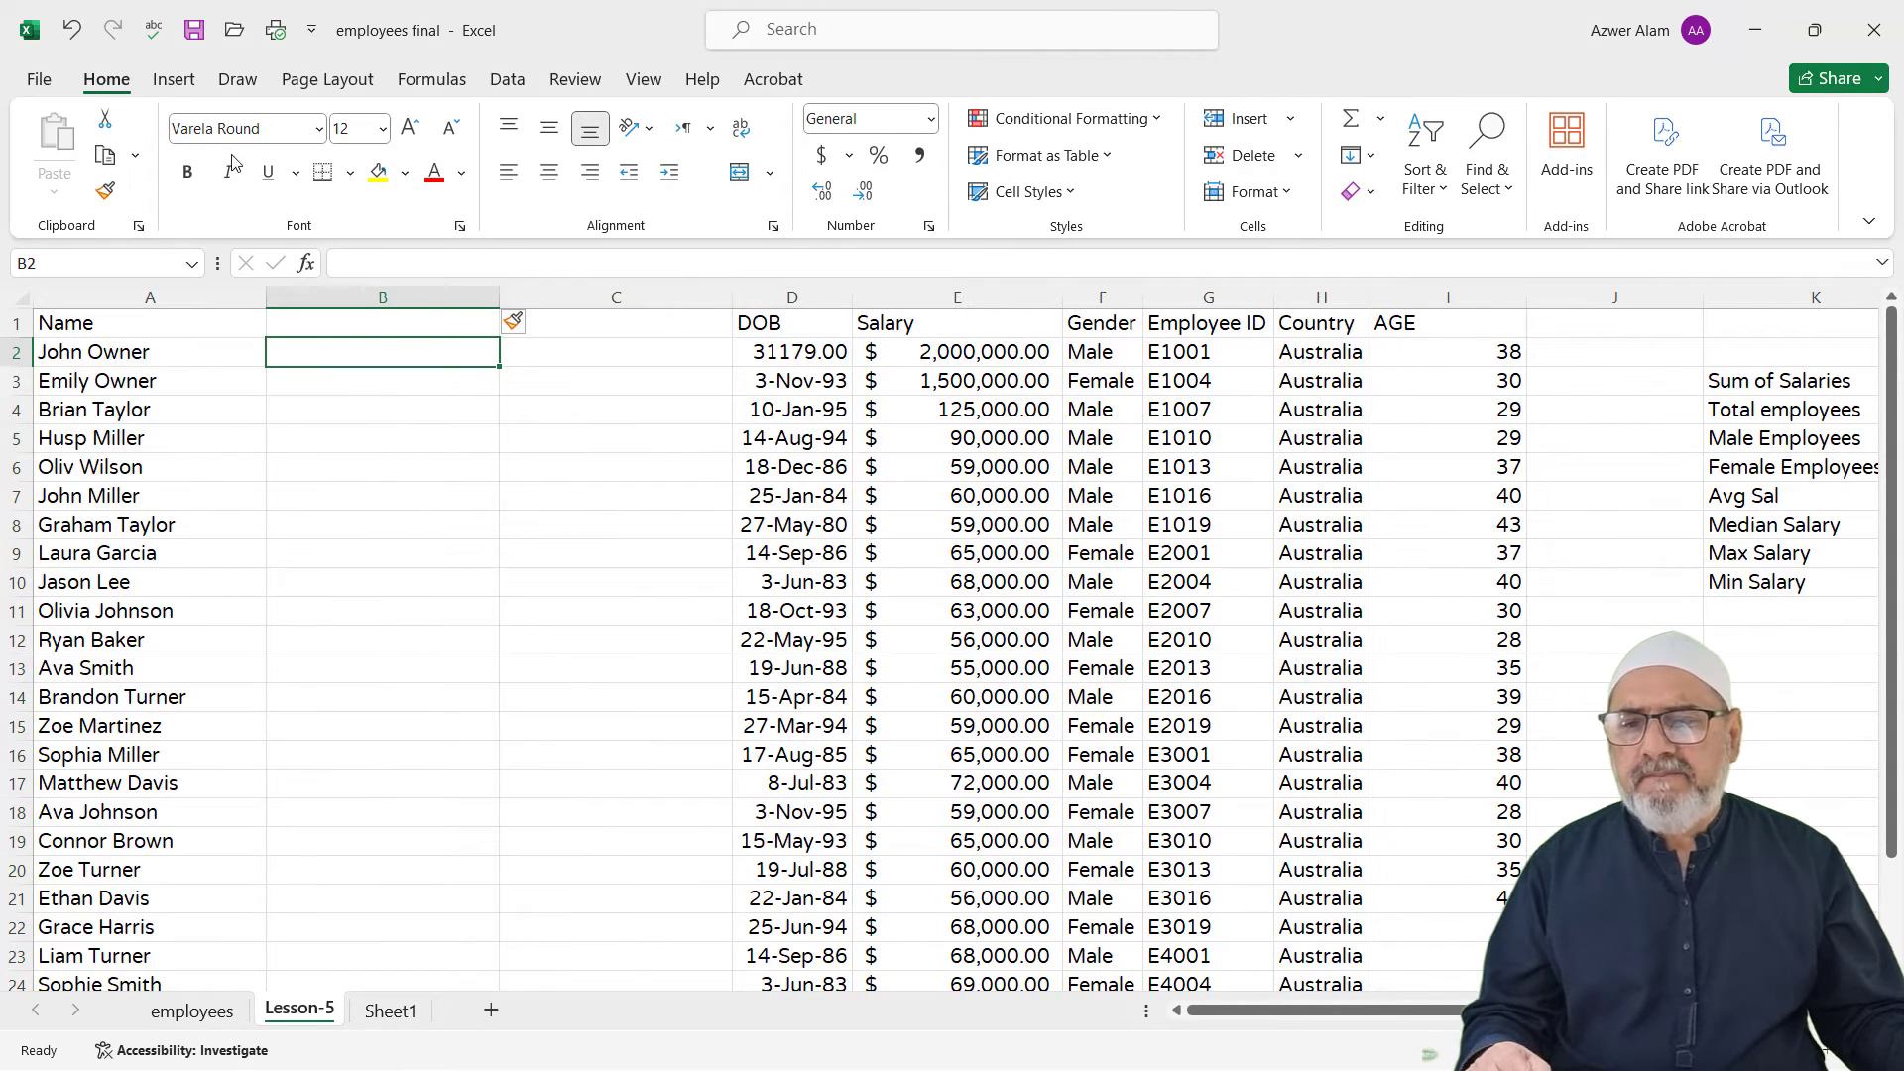
left_click(507, 81)
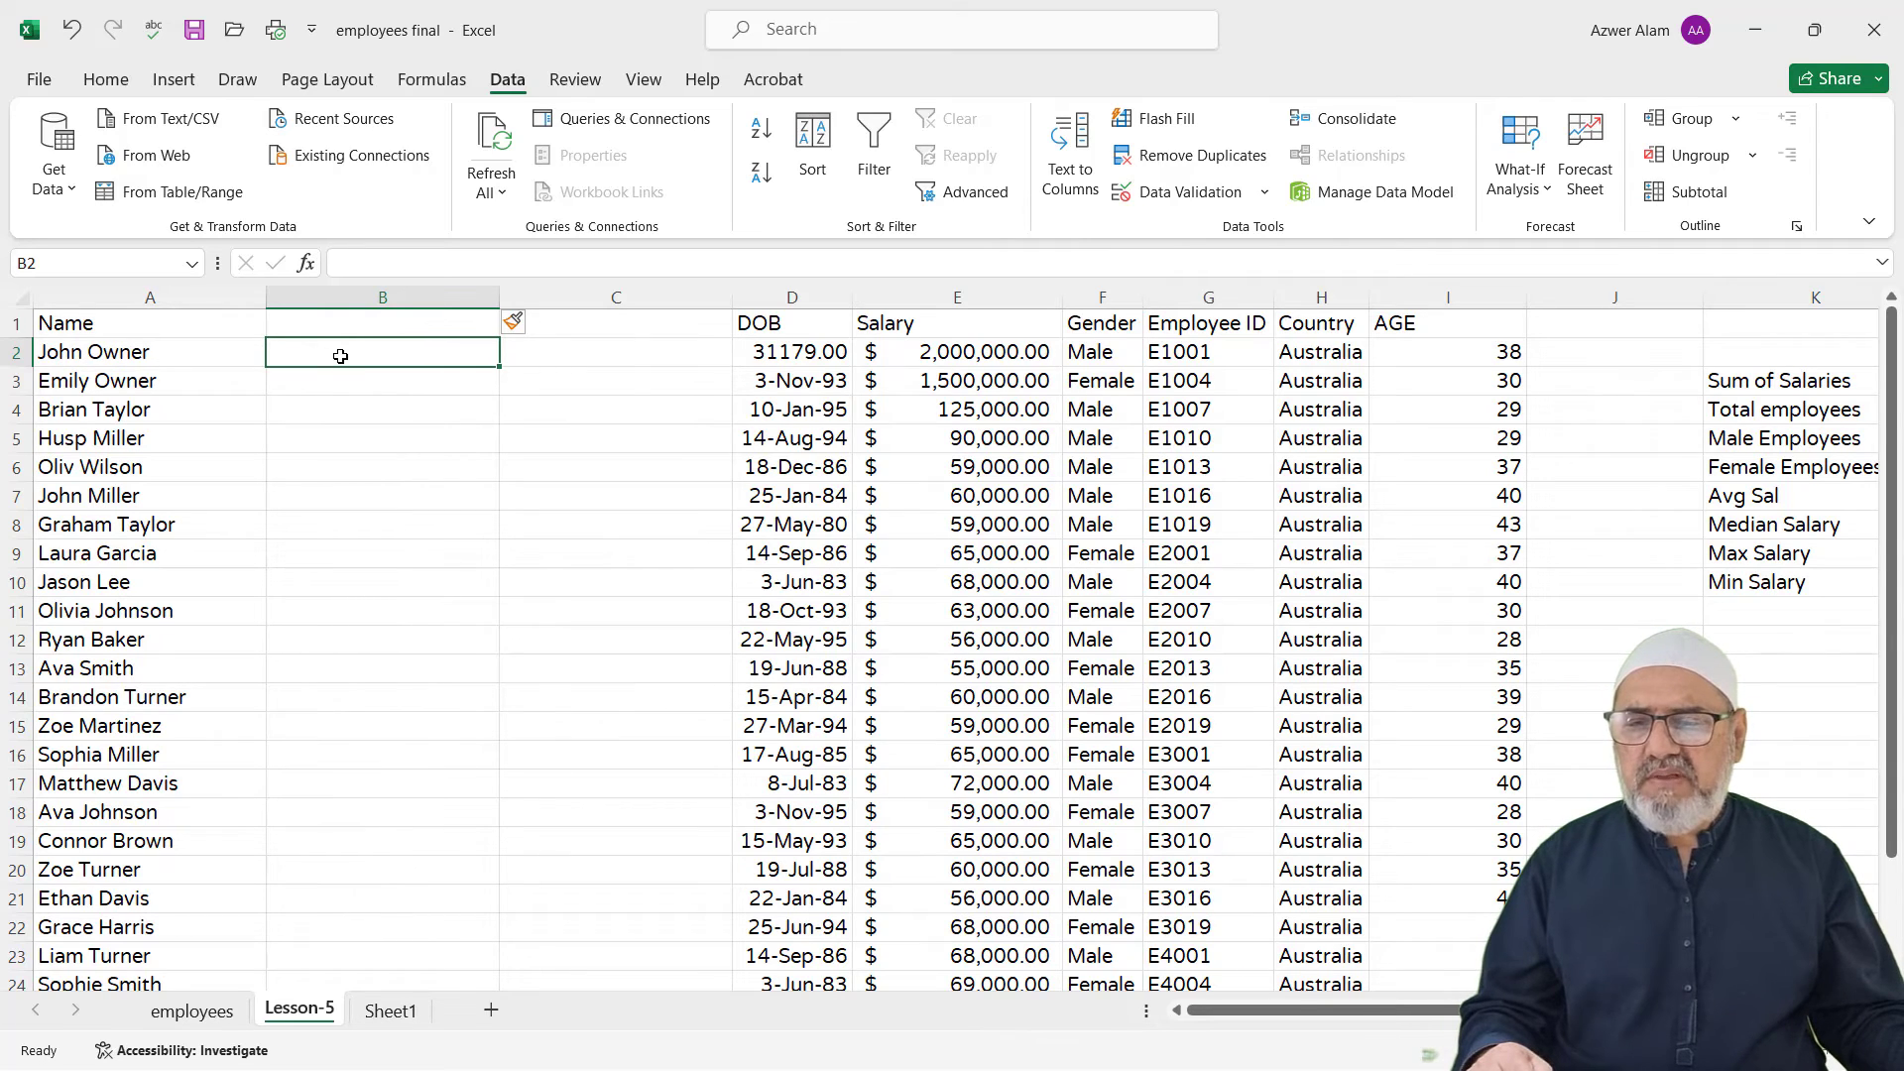
type("Jon")
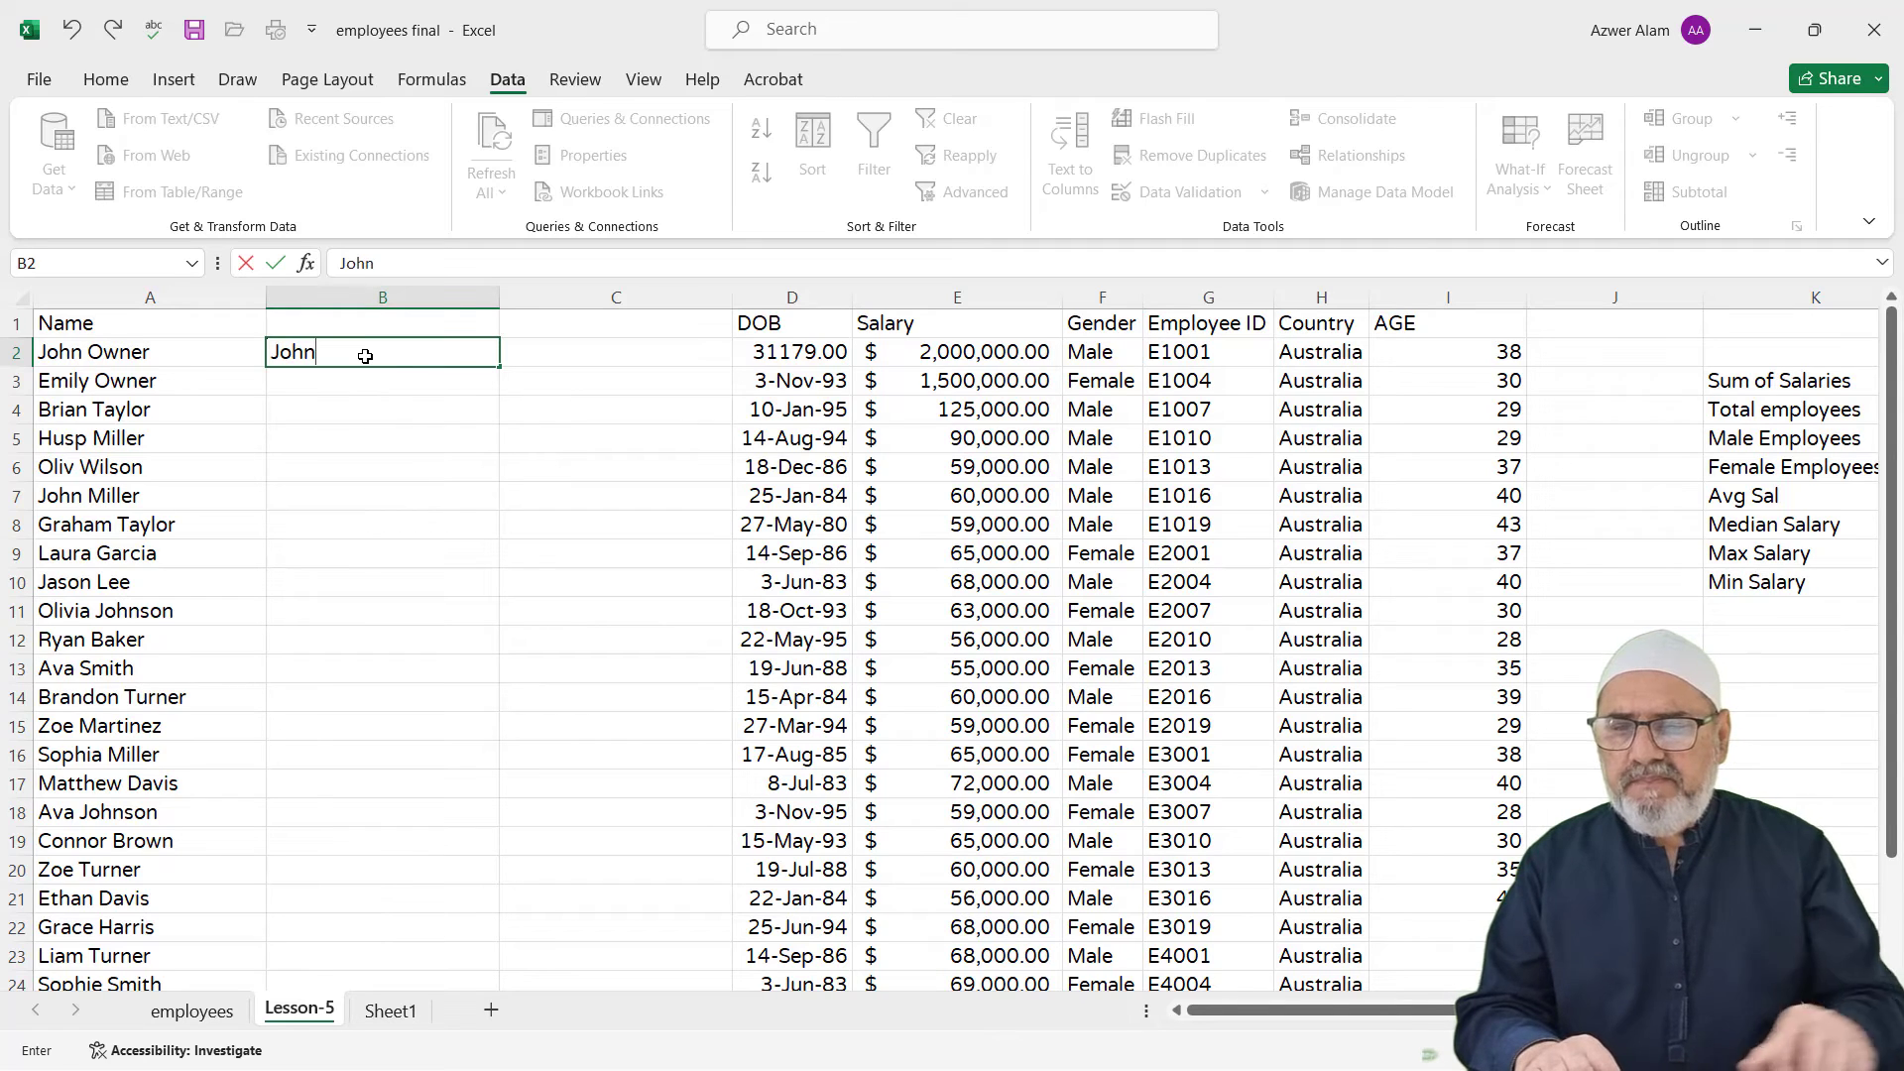
key("Return")
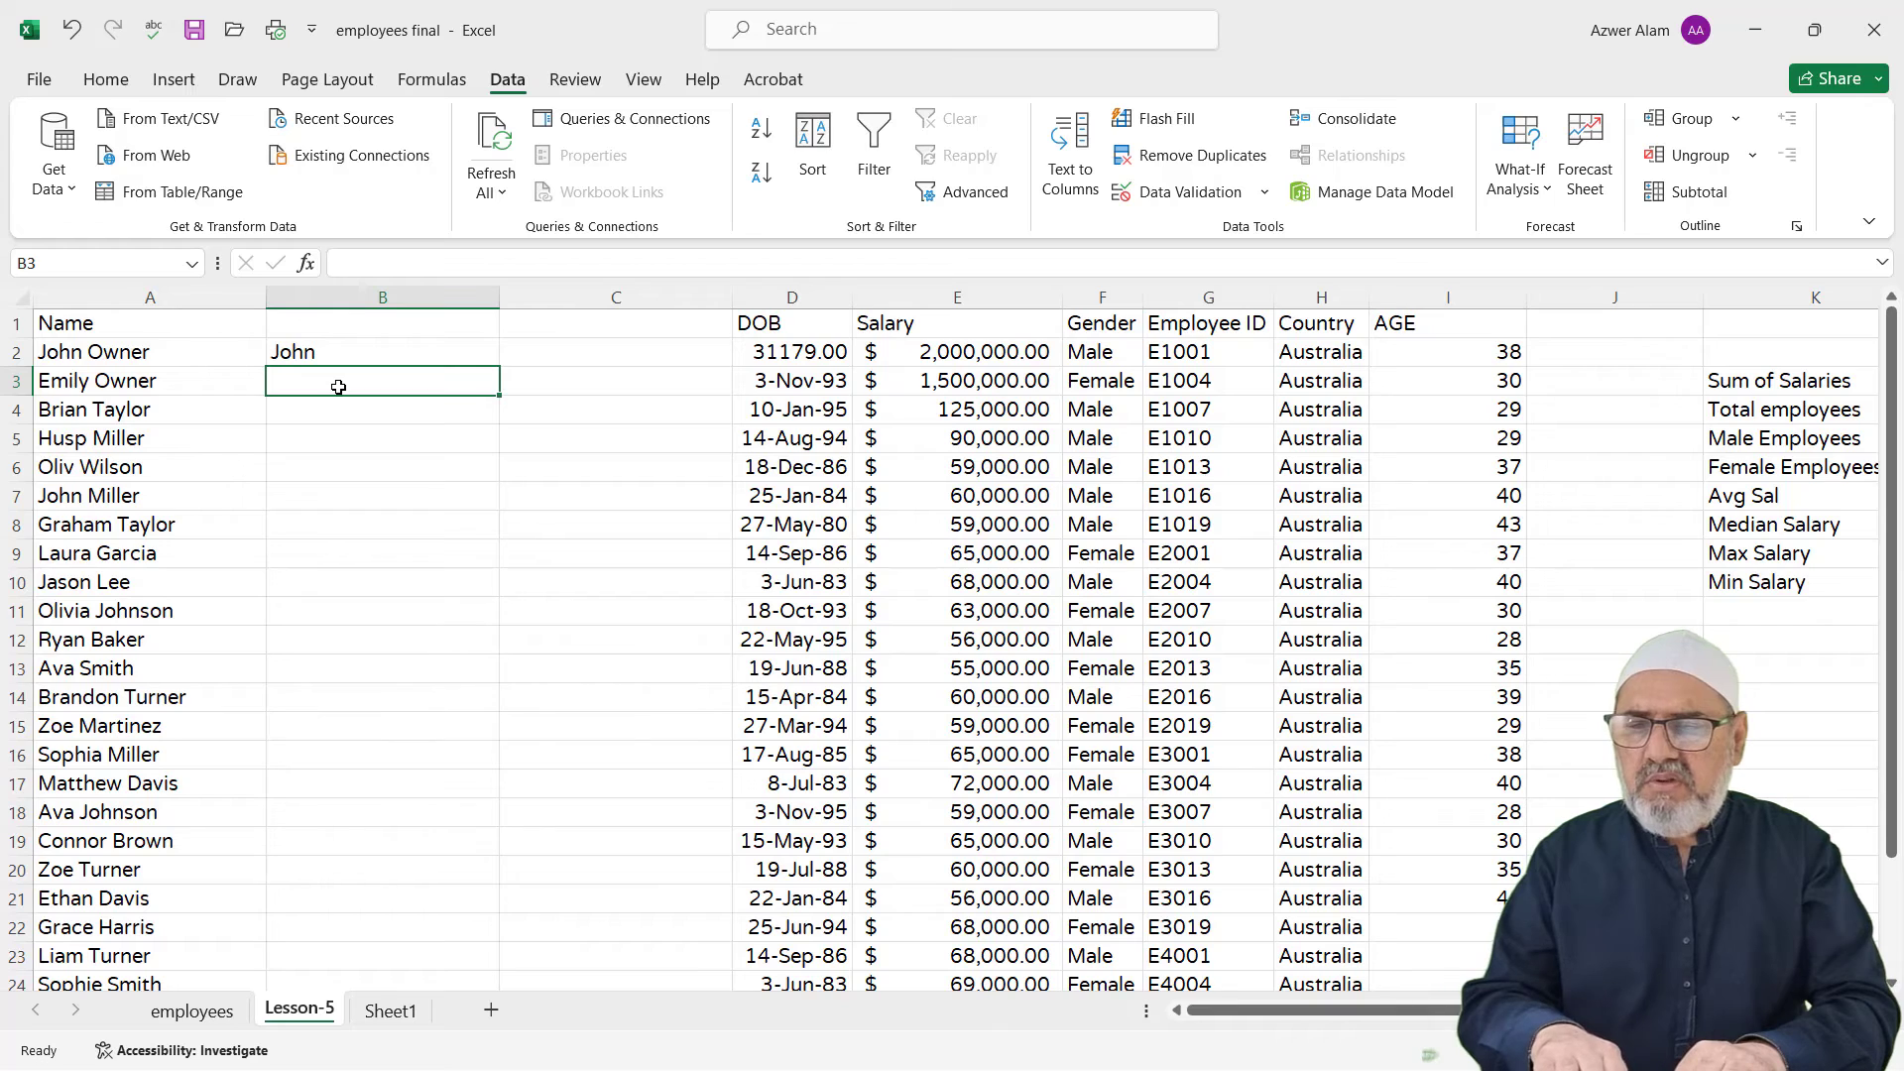
Step: Enter the first name of the employee listed in A3 into B3 and Flash Fill the remaining first names in column B
type("Emily")
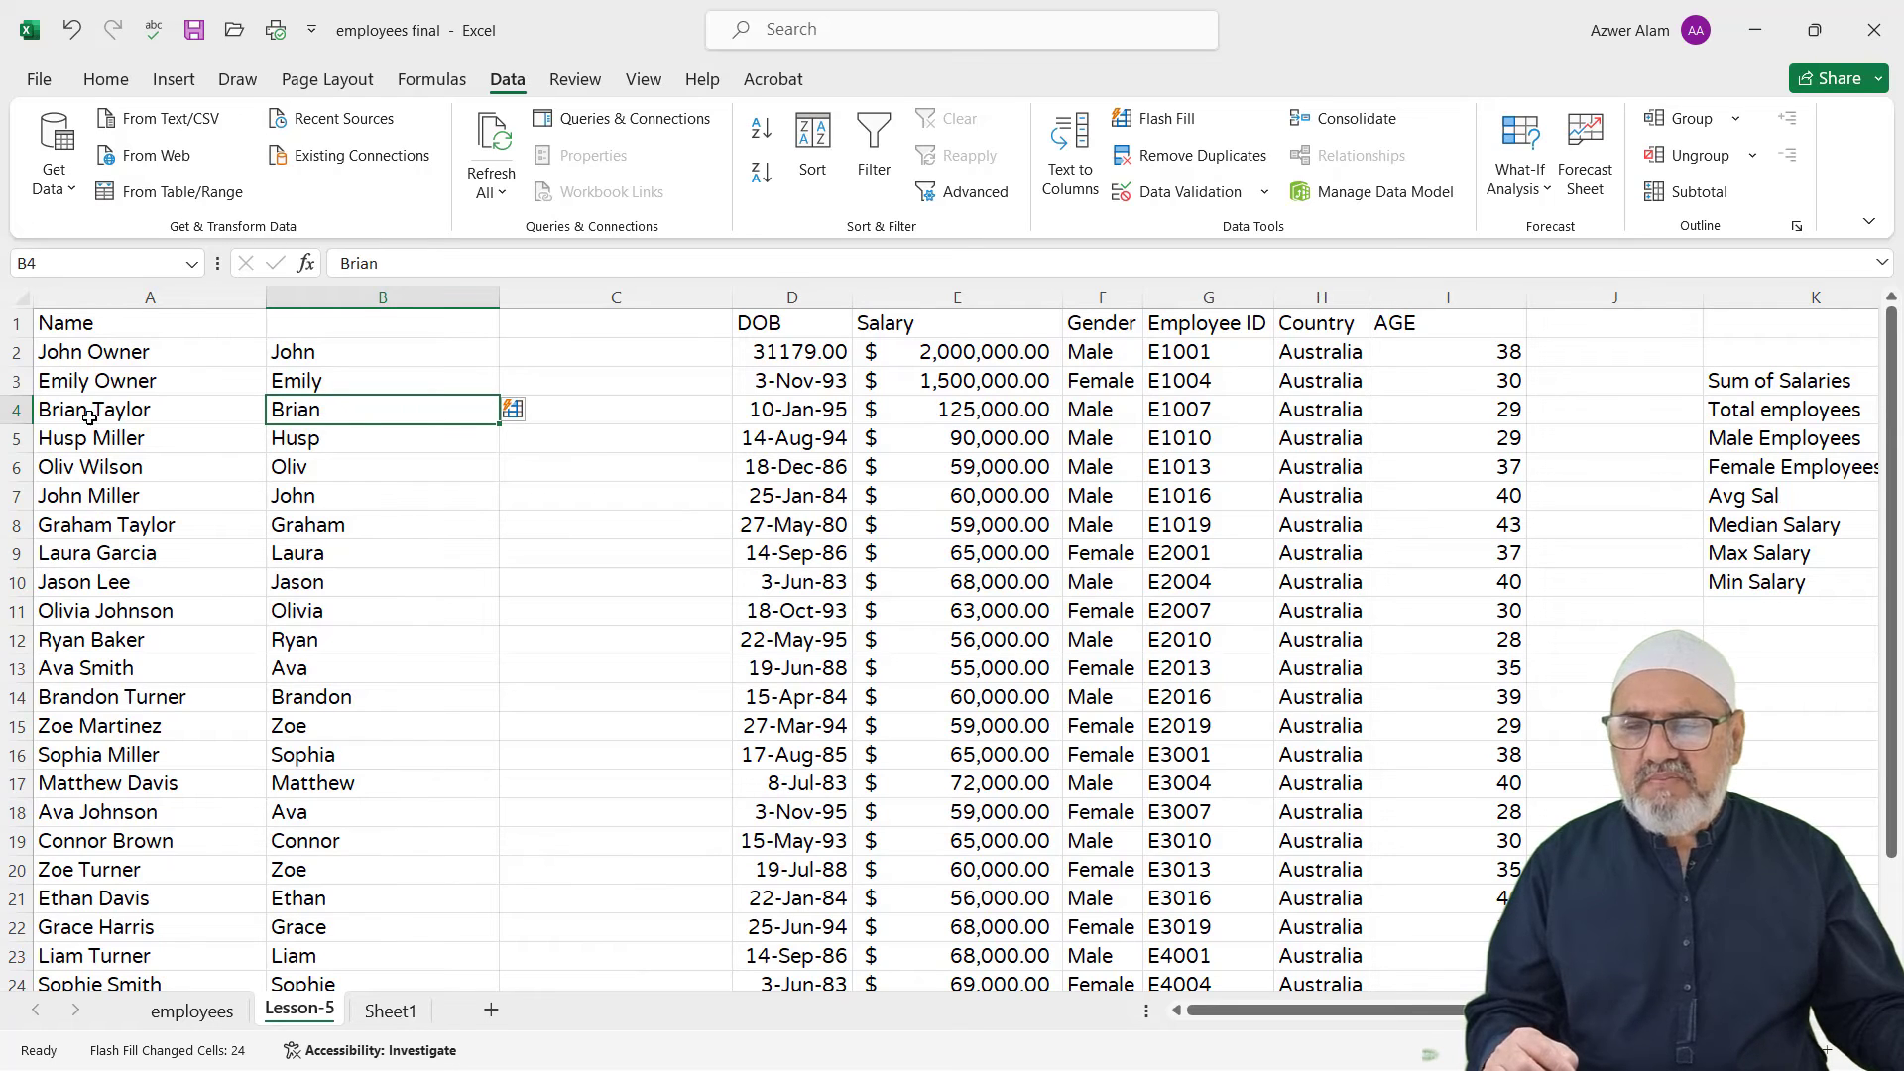
Step: Enter the last names of the employees listed in A2 and A3 into cells C2 and C3
left_click(589, 354)
type("ow")
key("BackSpace")
key("BackSpace")
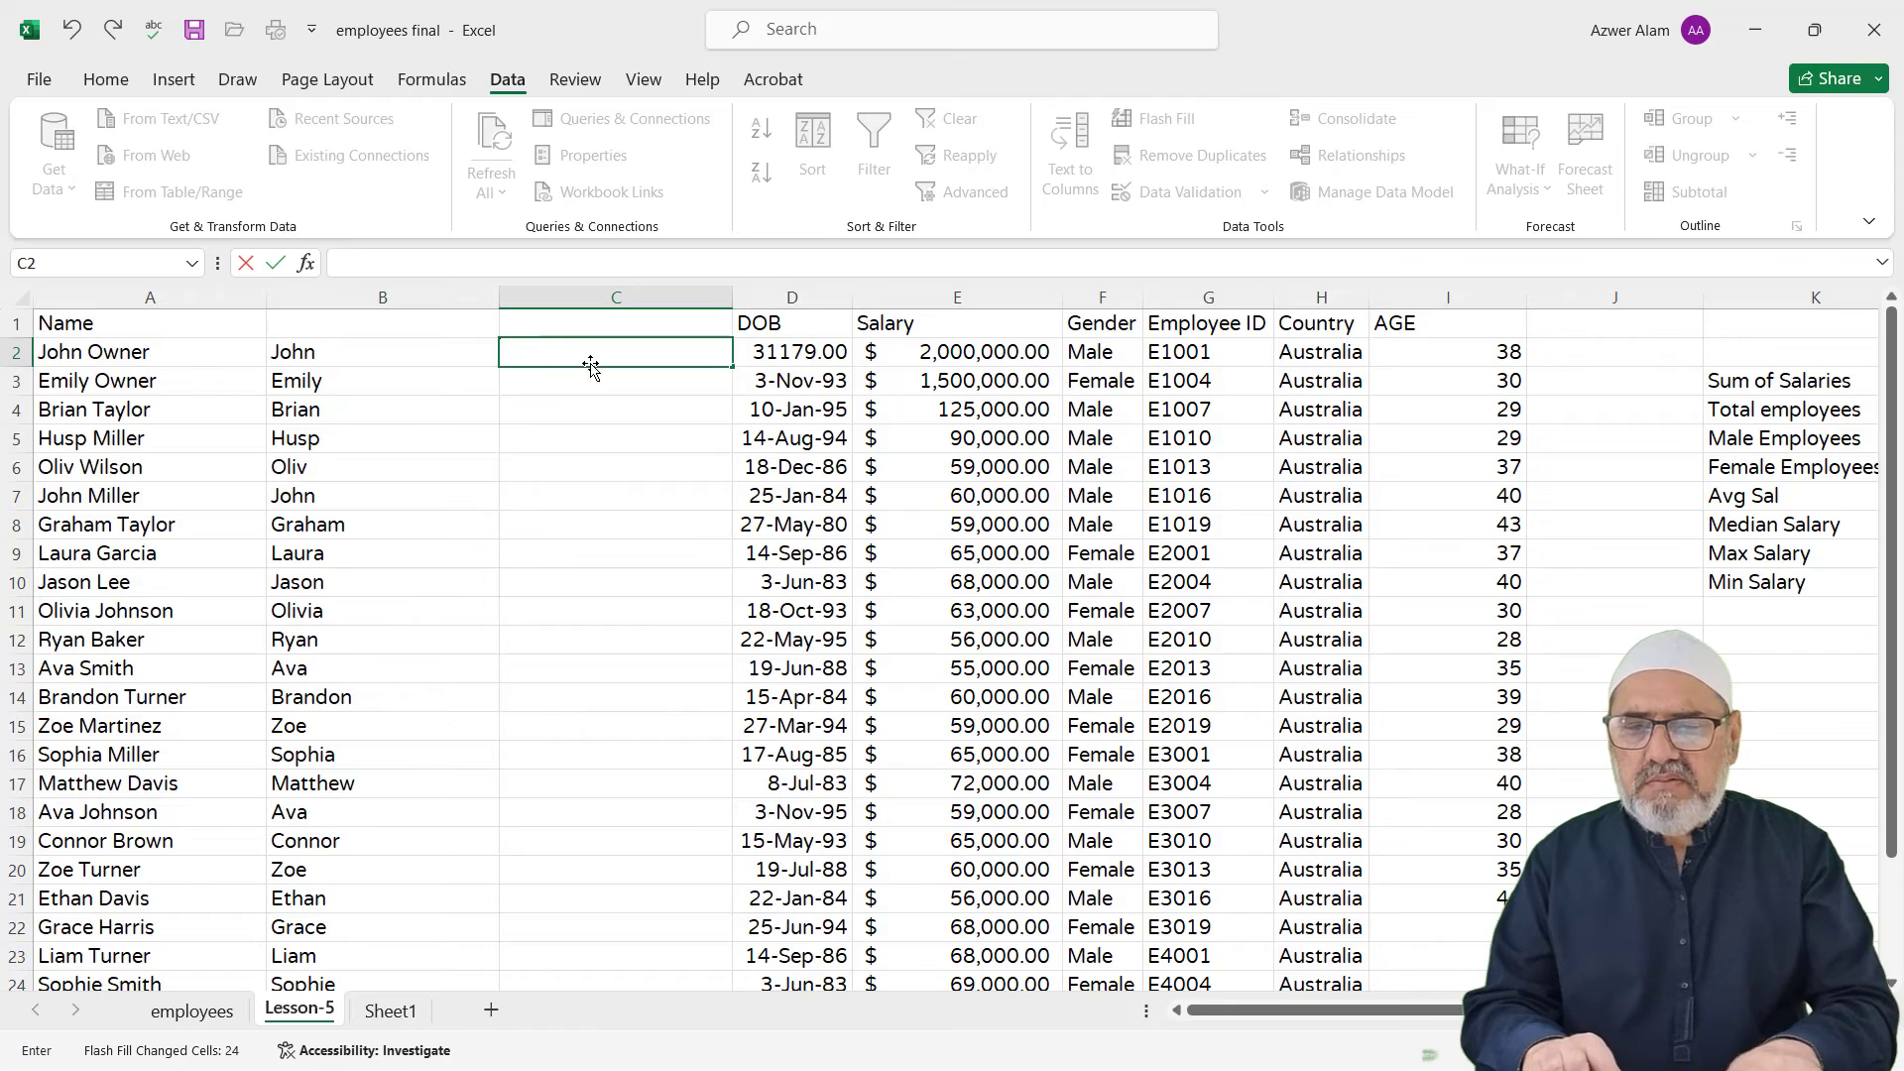
type("Owner")
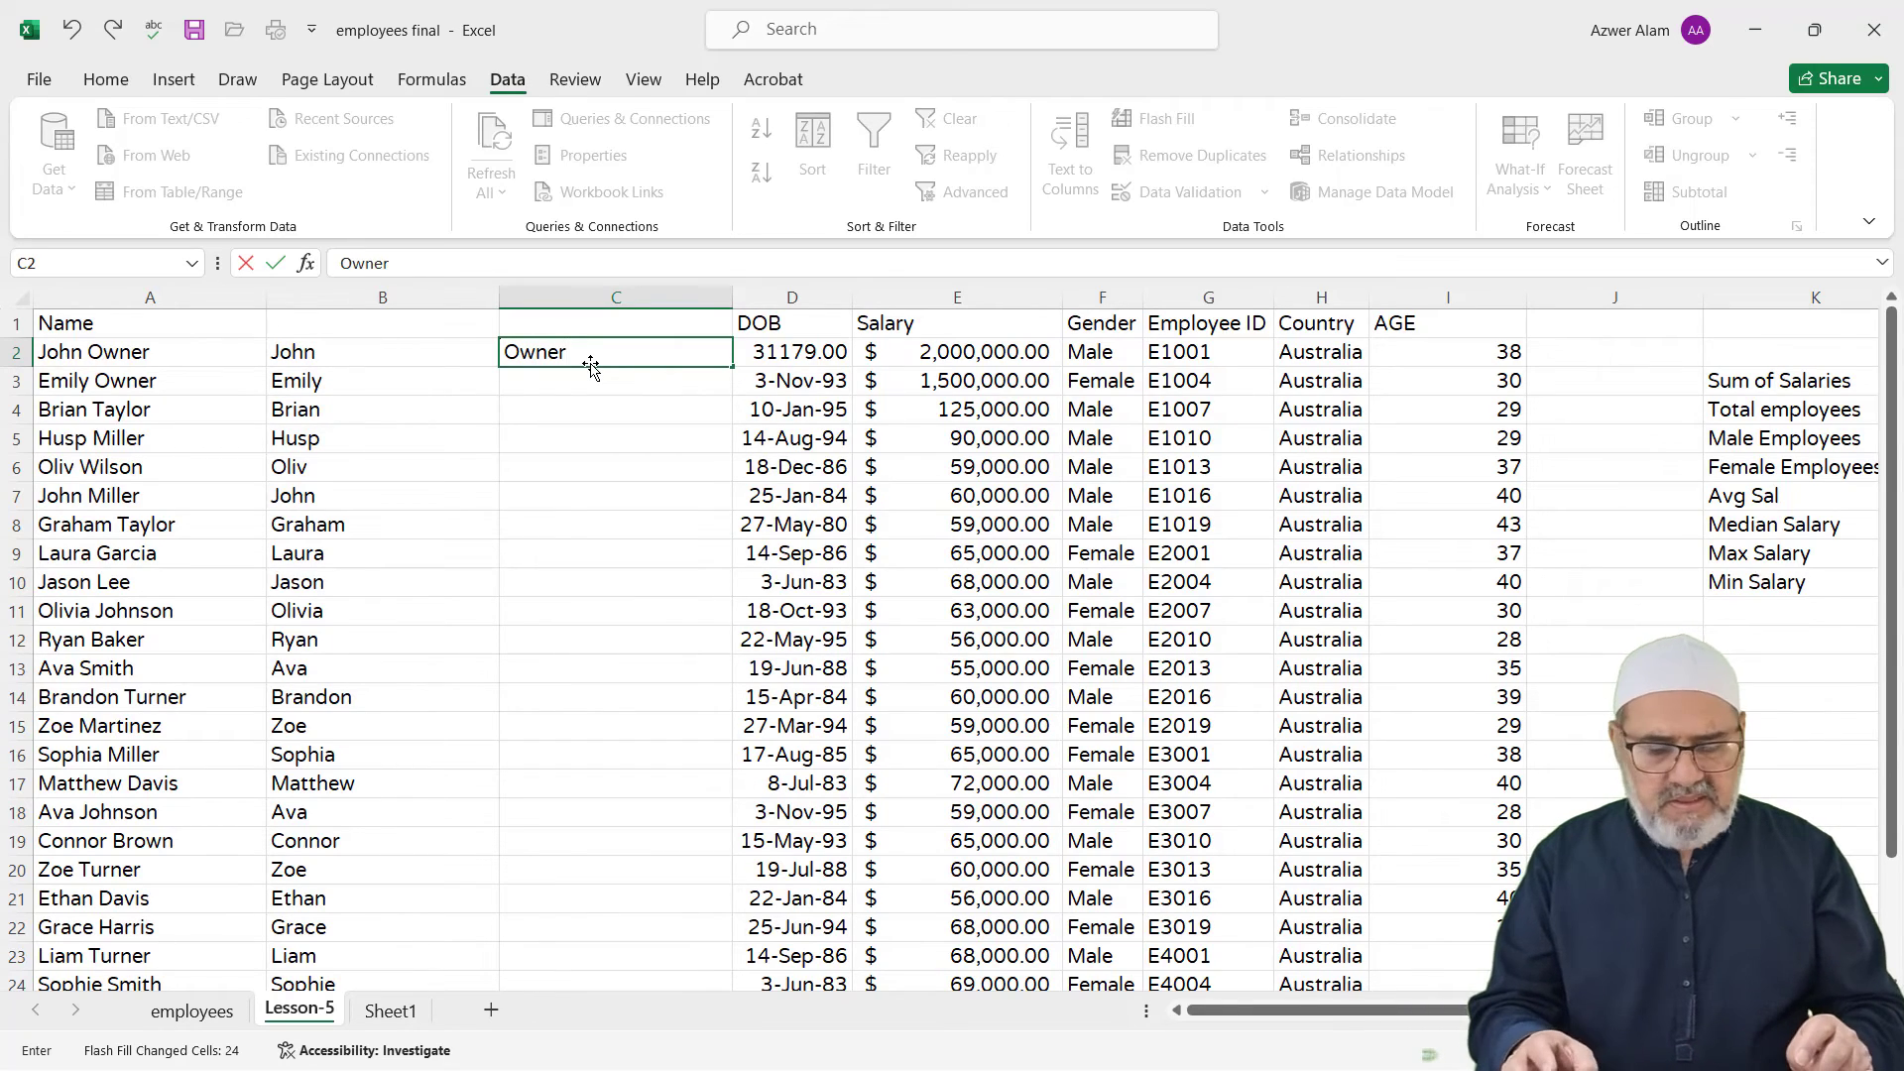
key("Return")
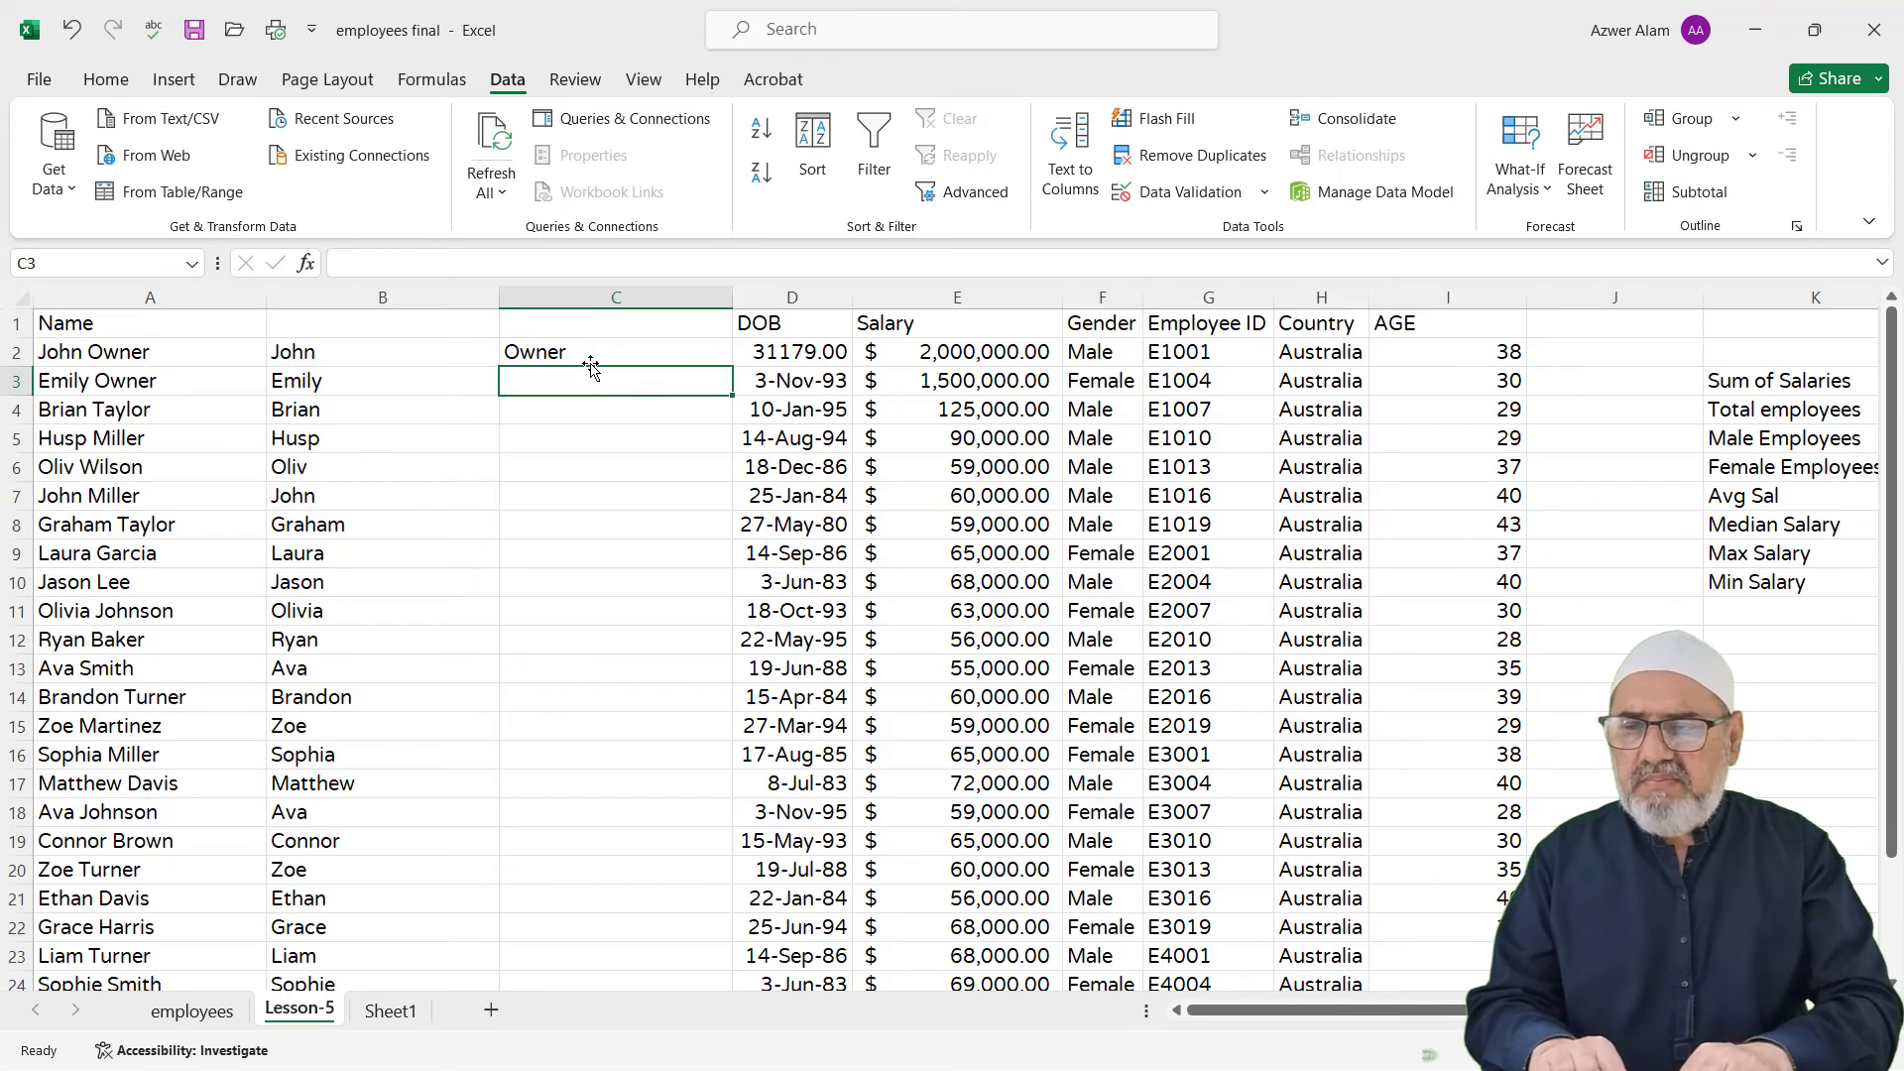
type("Em")
key("BackSpace")
key("BackSpace")
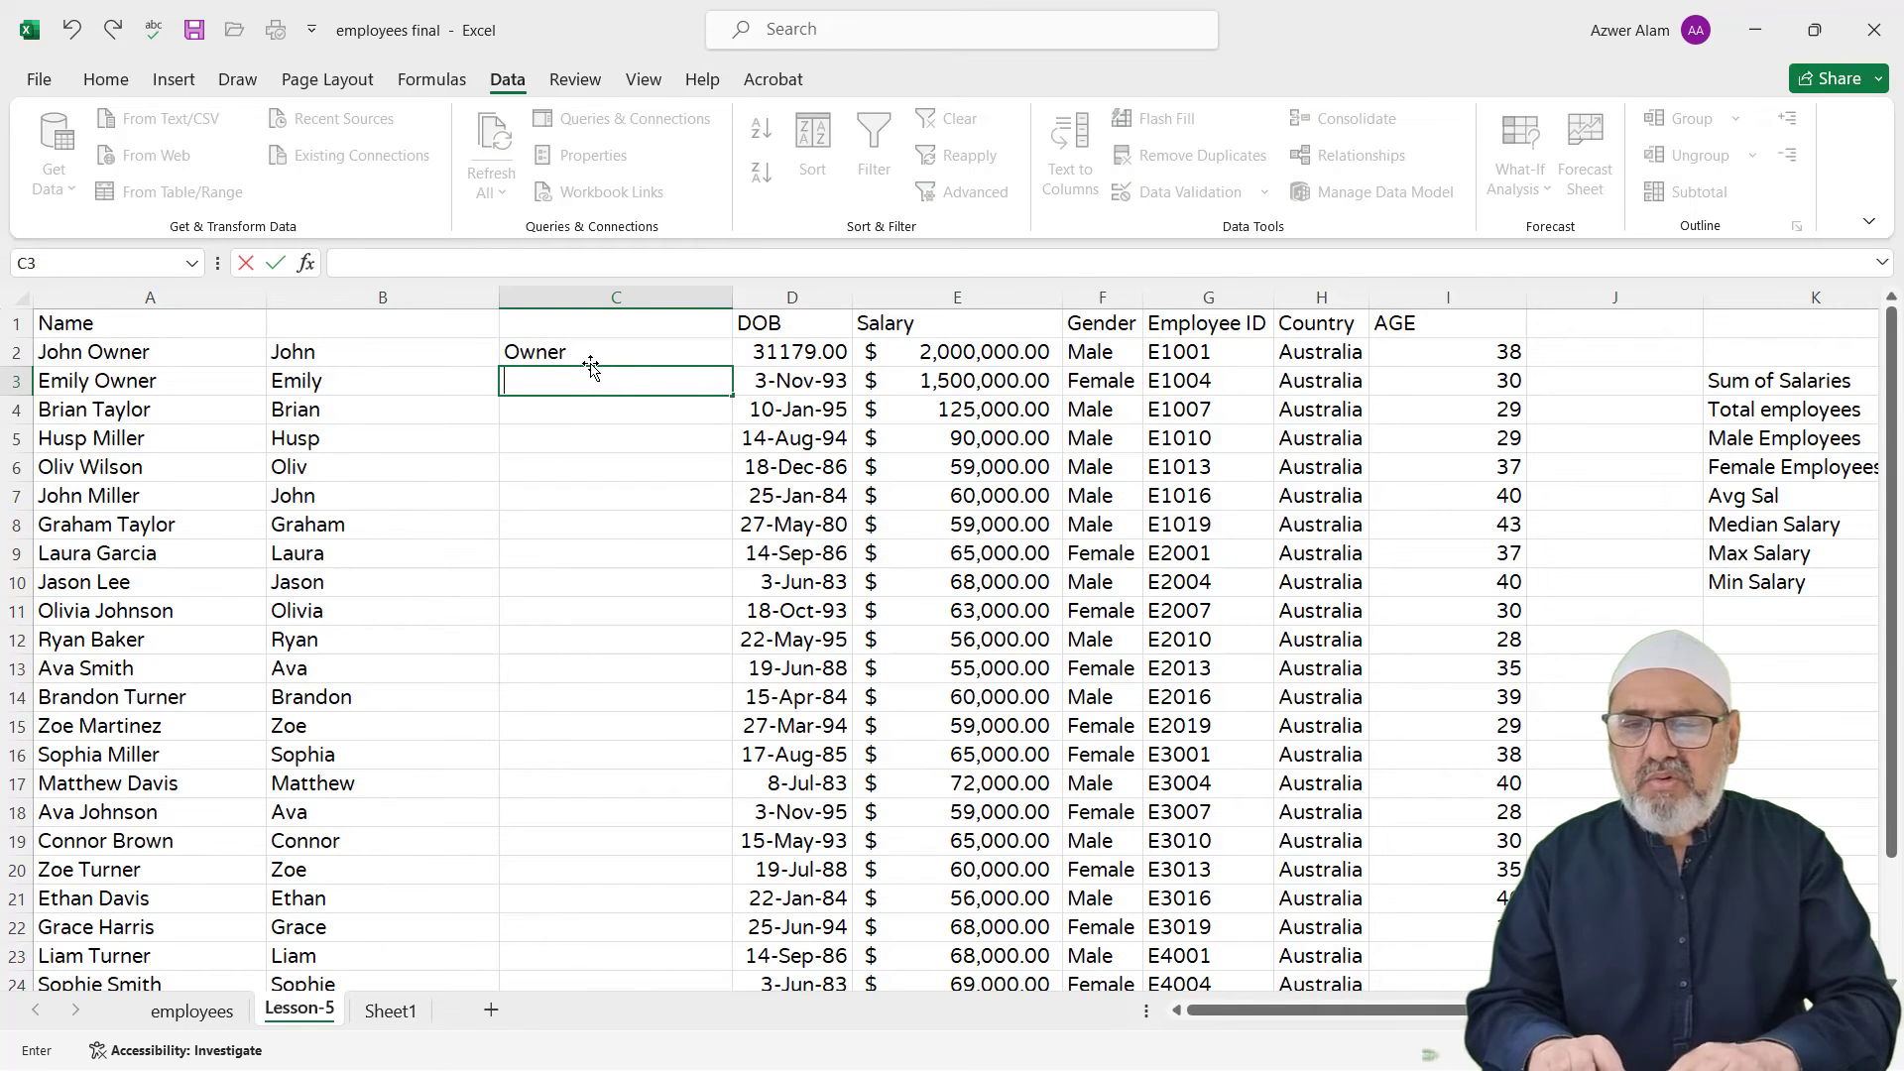
type("Owner")
key("Tab")
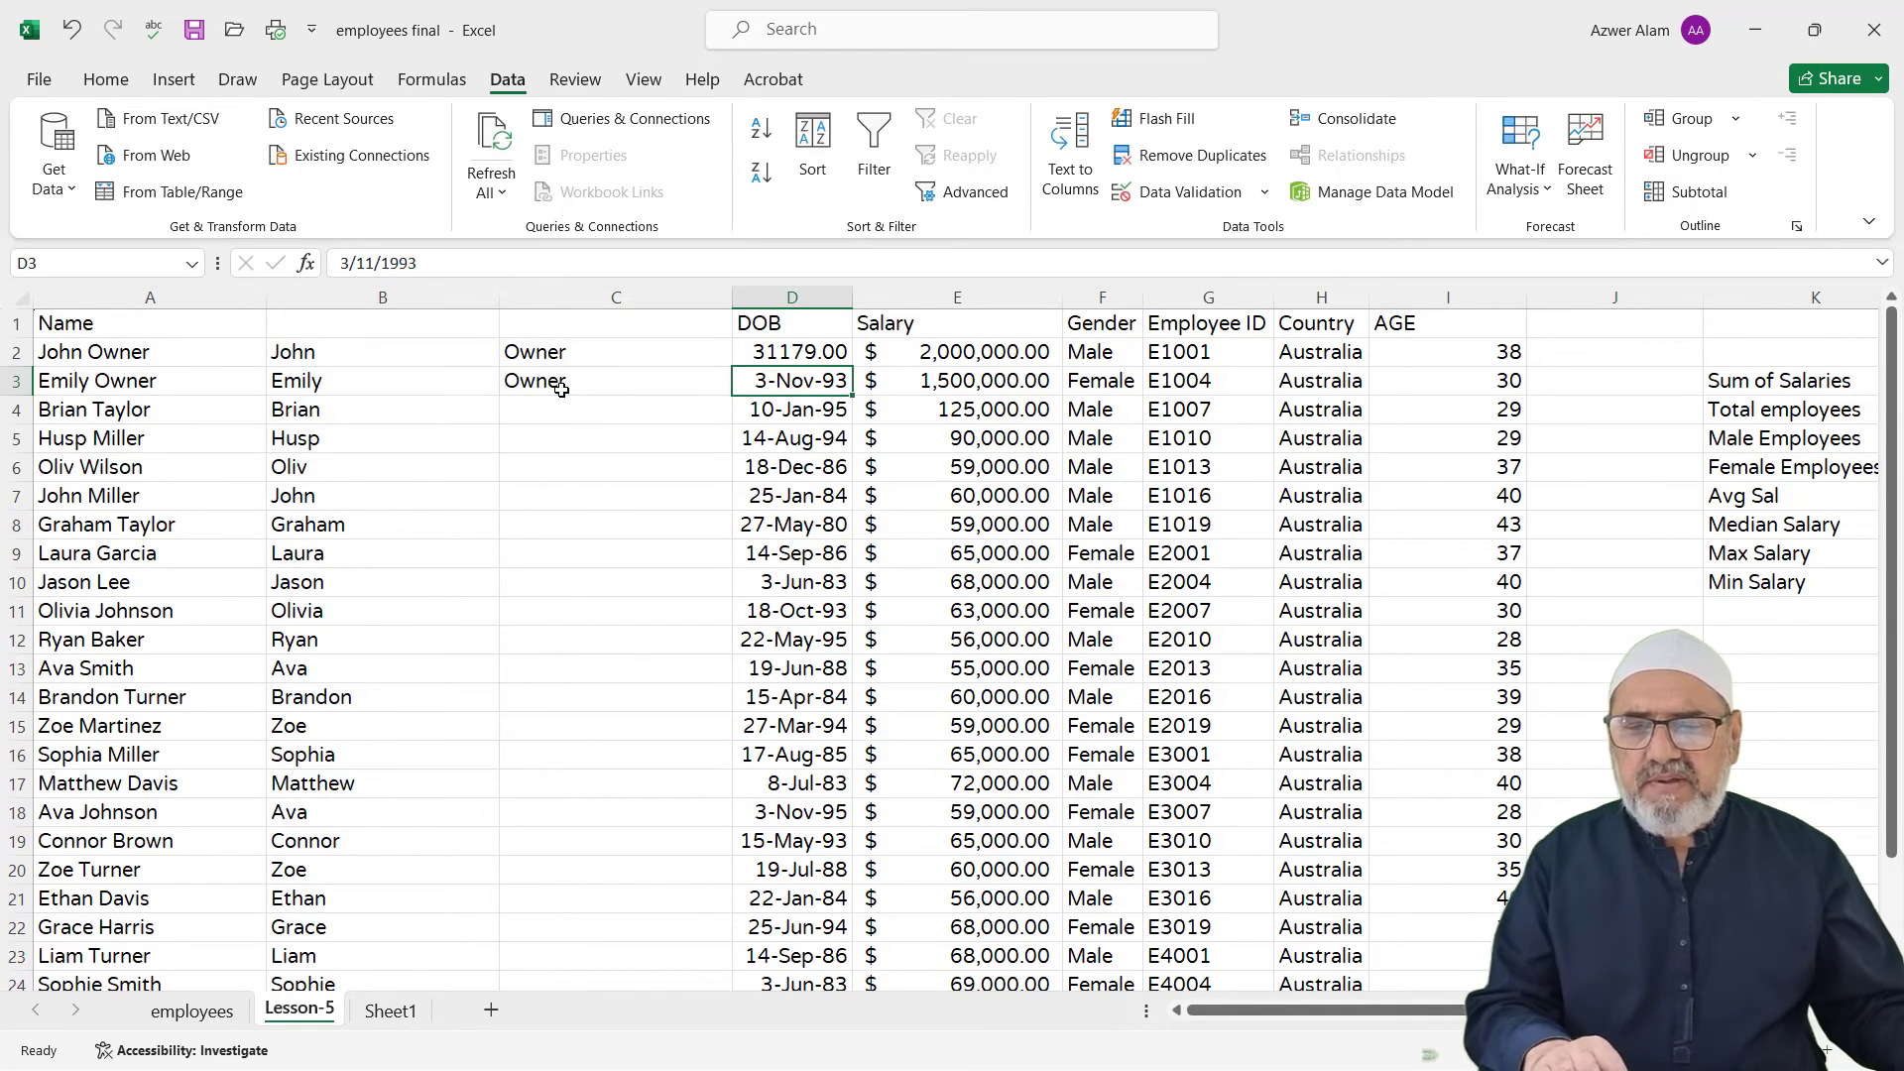
Step: Enter the last name of the employee listed in A4 into C4 and Flash Fill the remaining last names in column C
left_click(580, 408)
type("taylor")
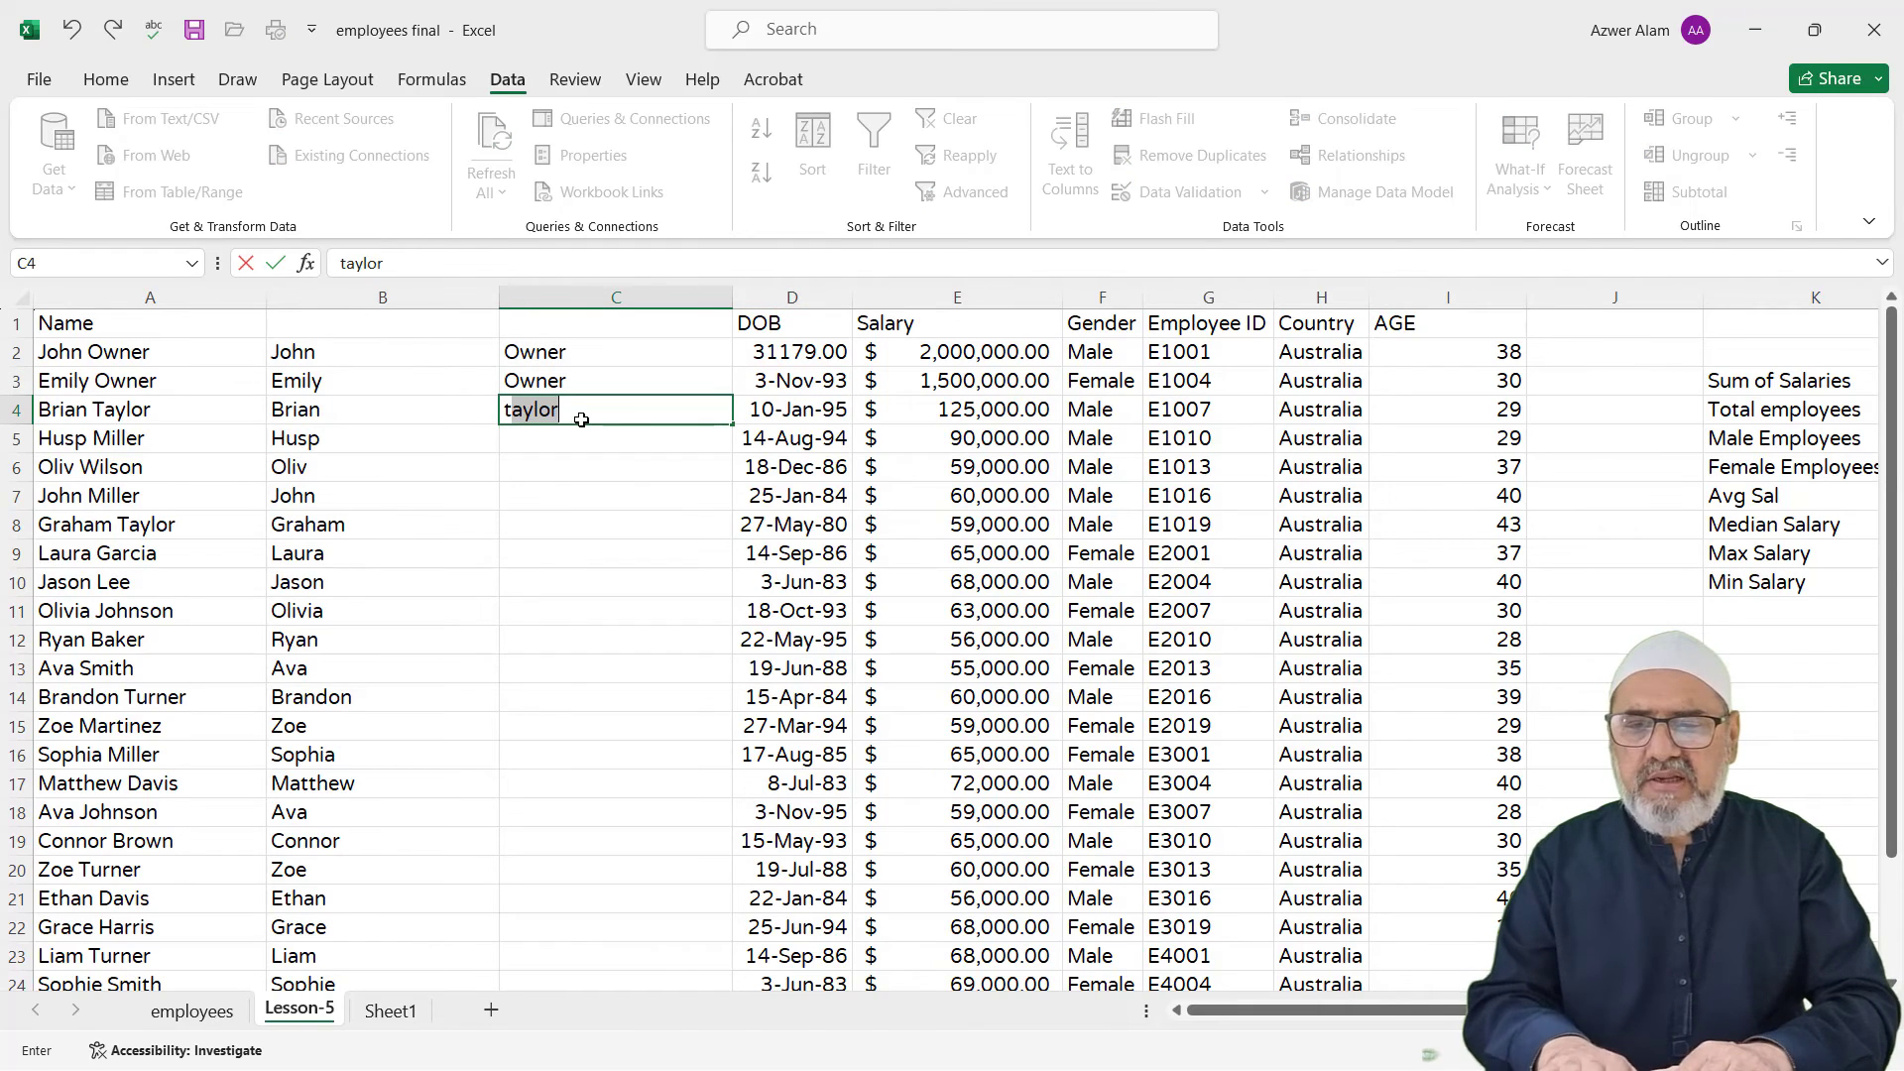
key("Return")
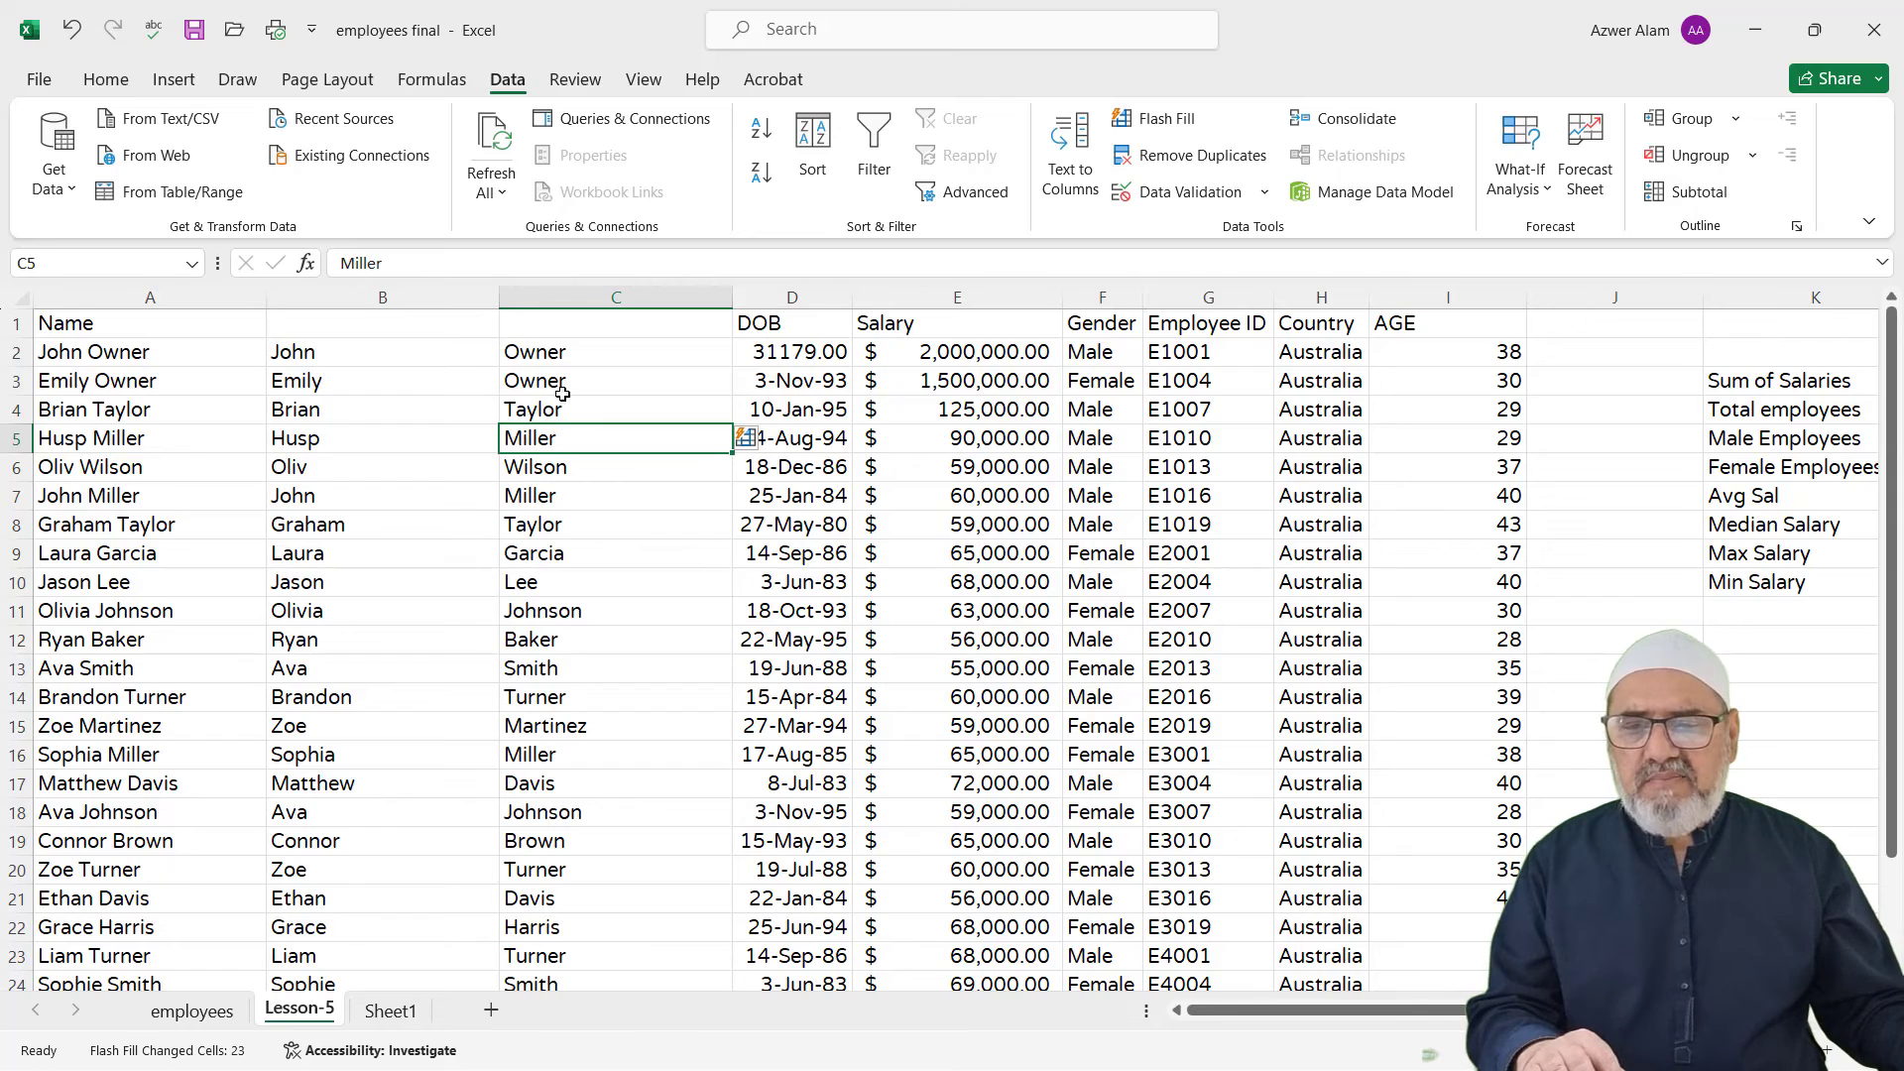
Step: Add the headers "First Name" in B1 and "Last Name" in C1
left_click(383, 319)
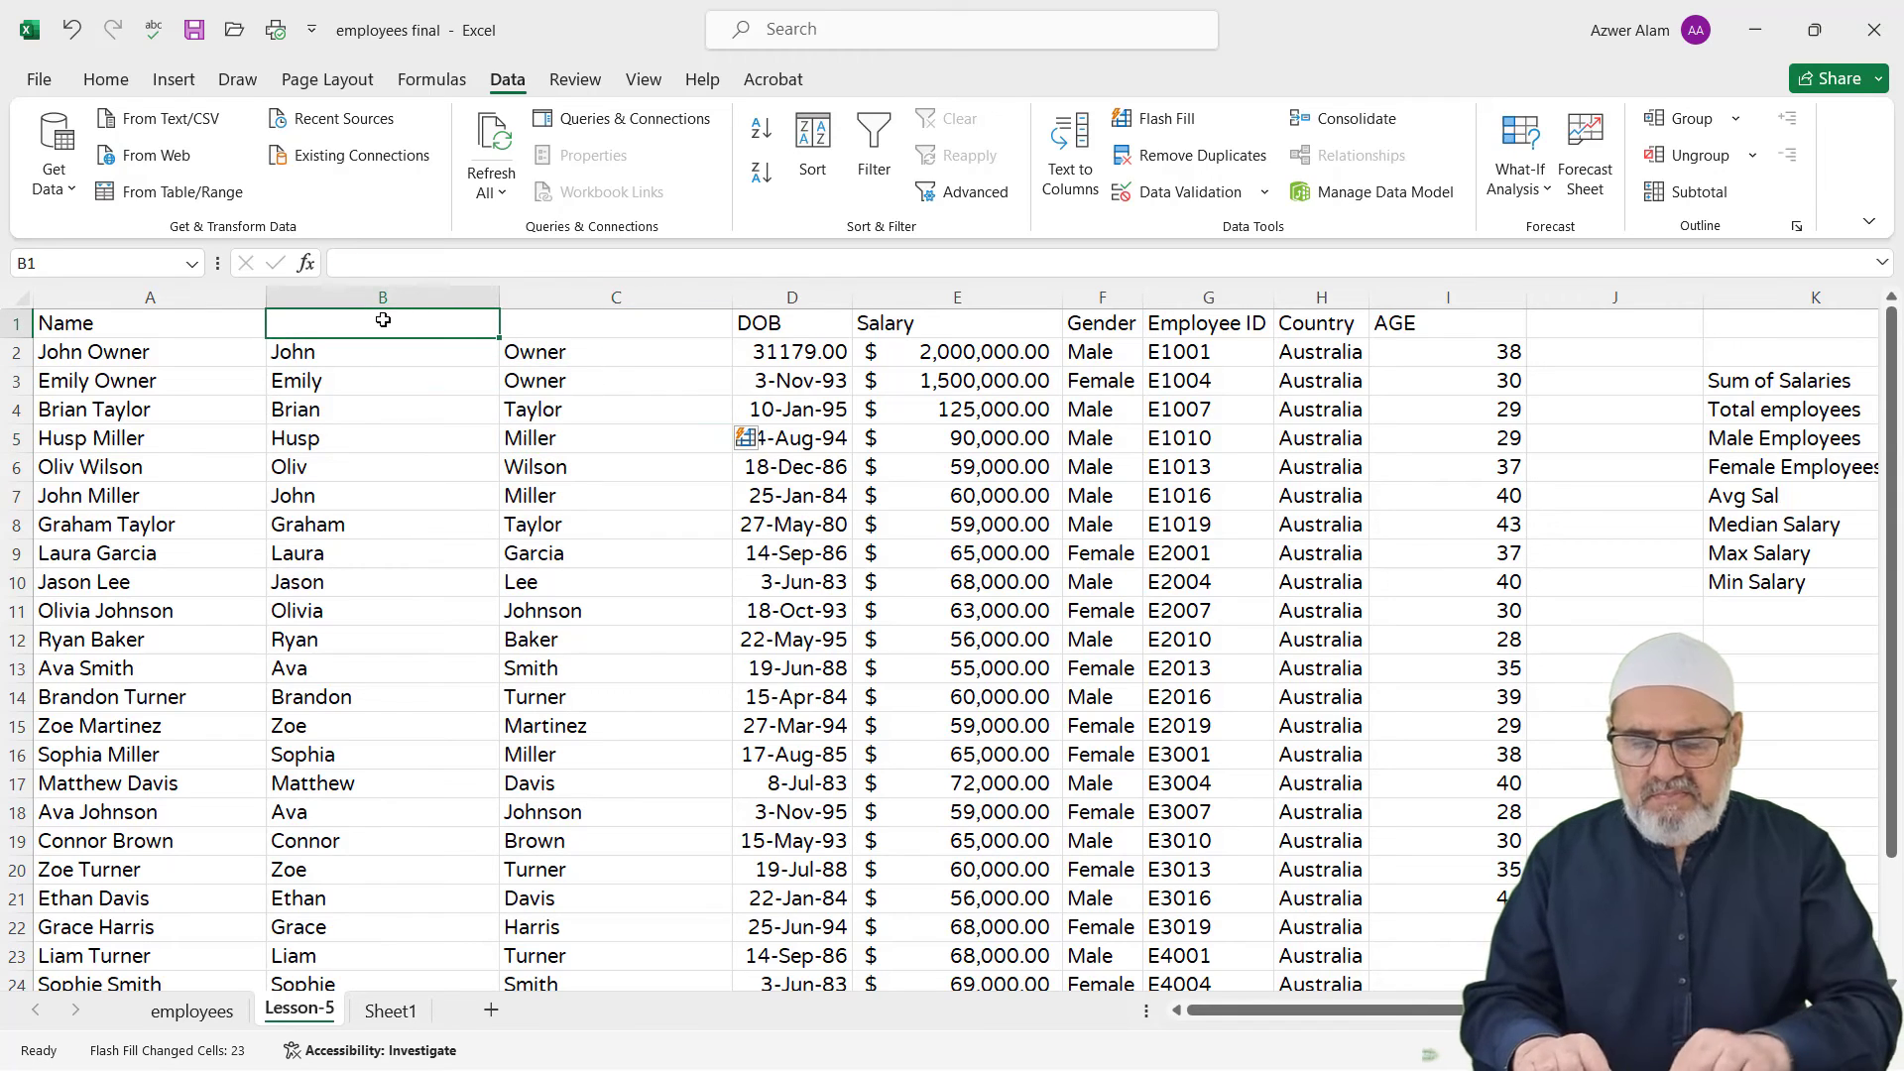
type("First")
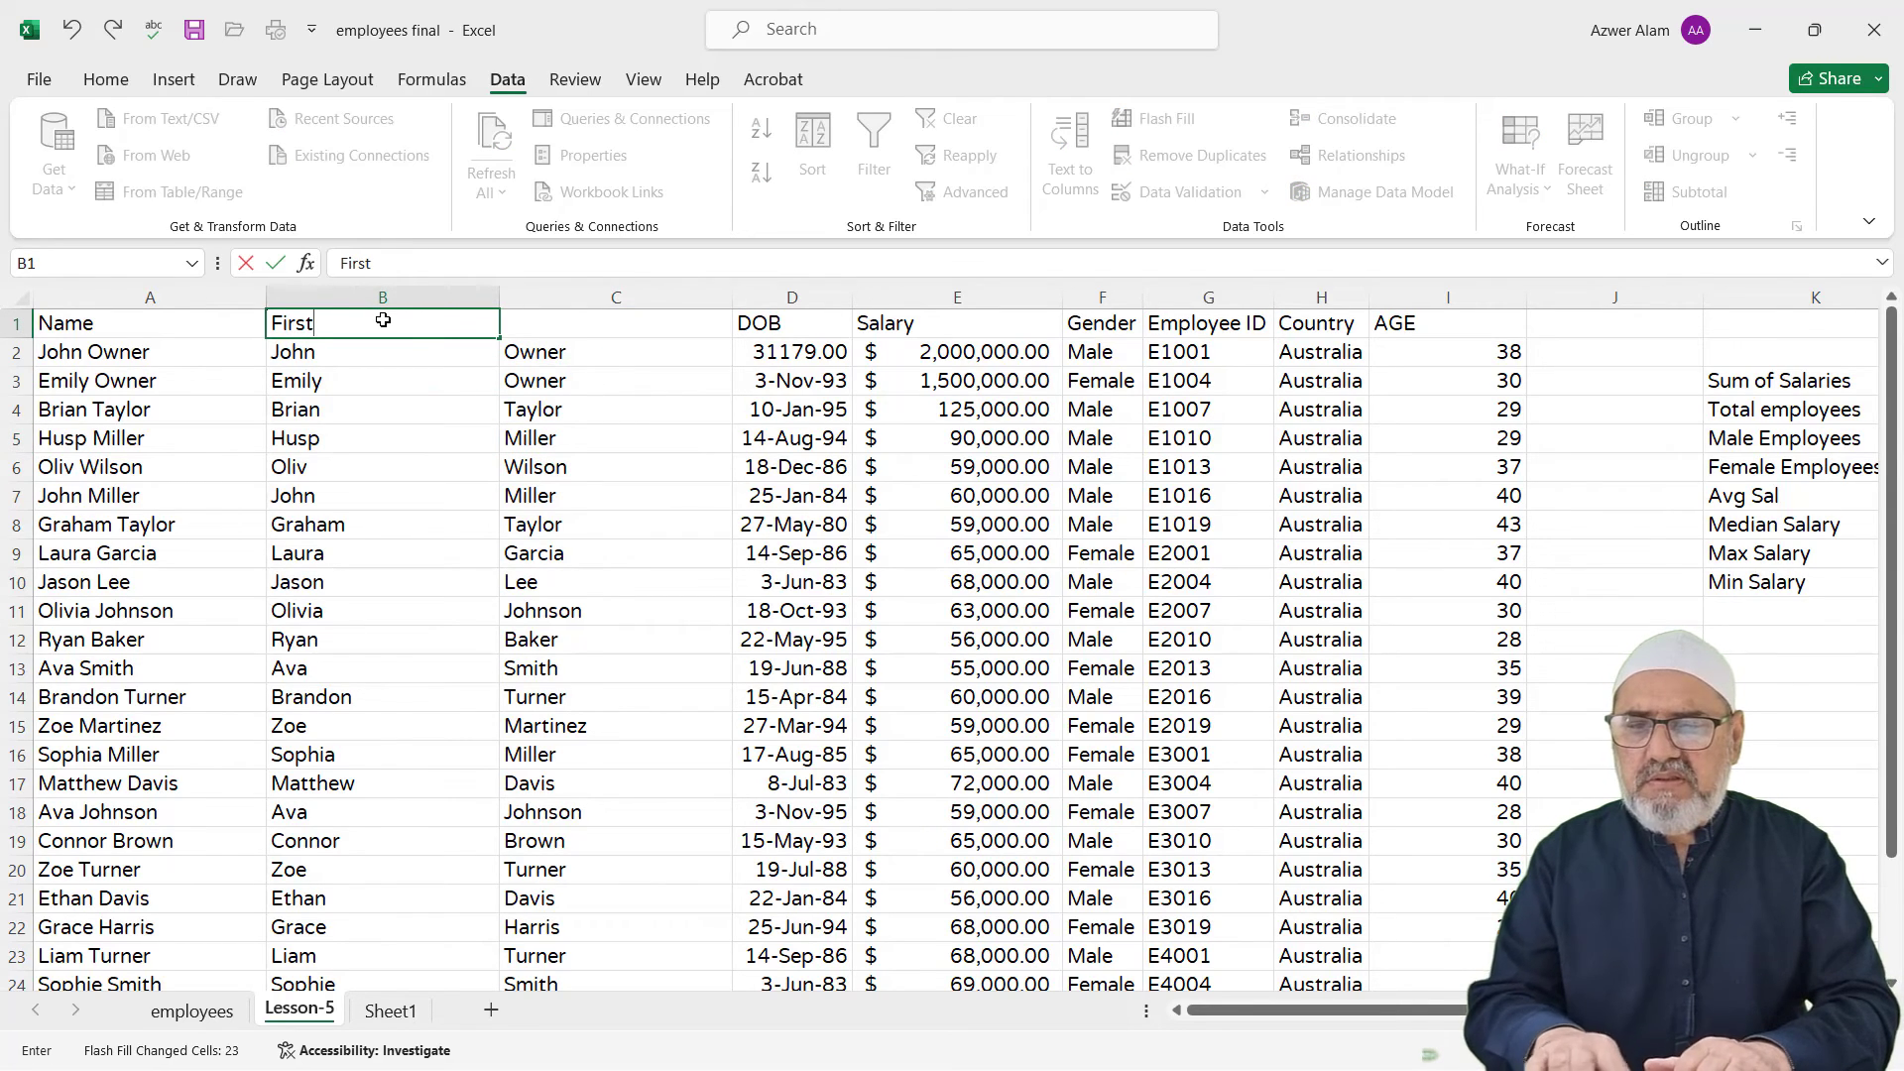
type(" Name")
key("Tab")
type("L")
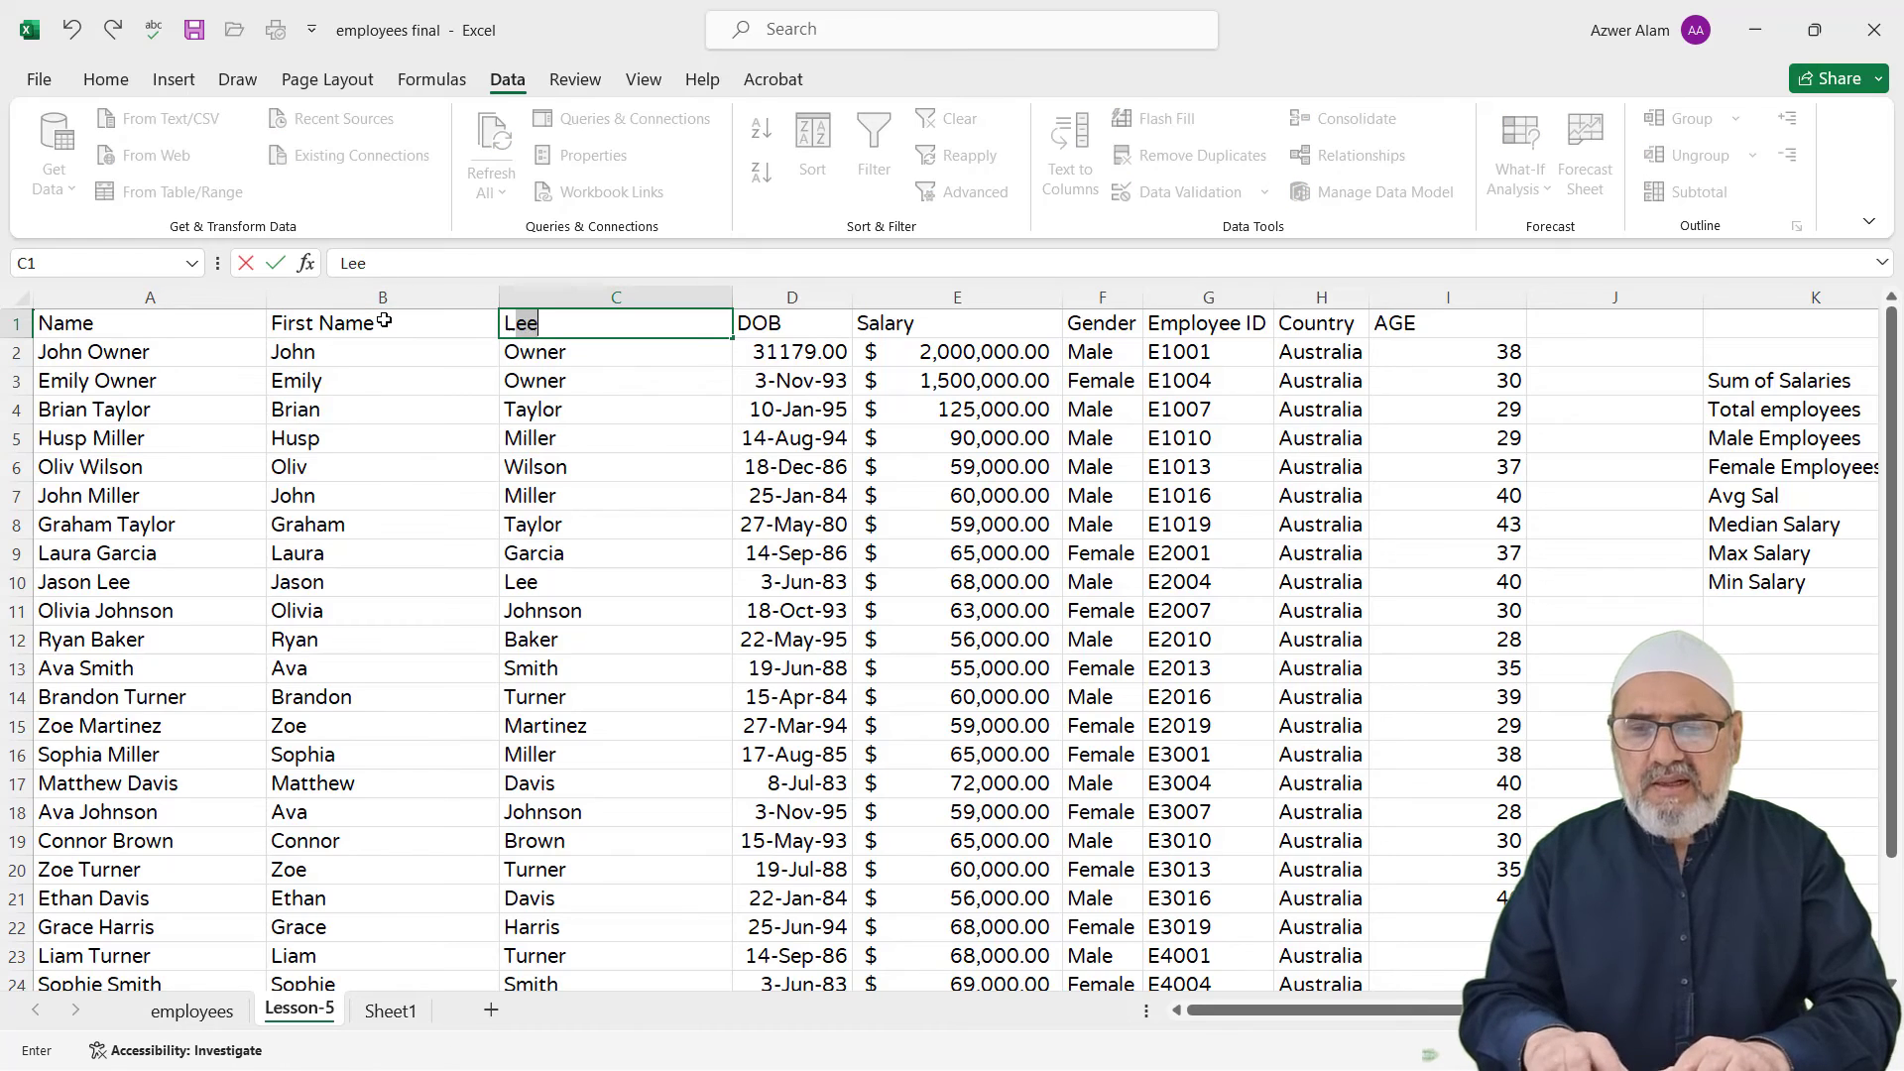
type("ast Name")
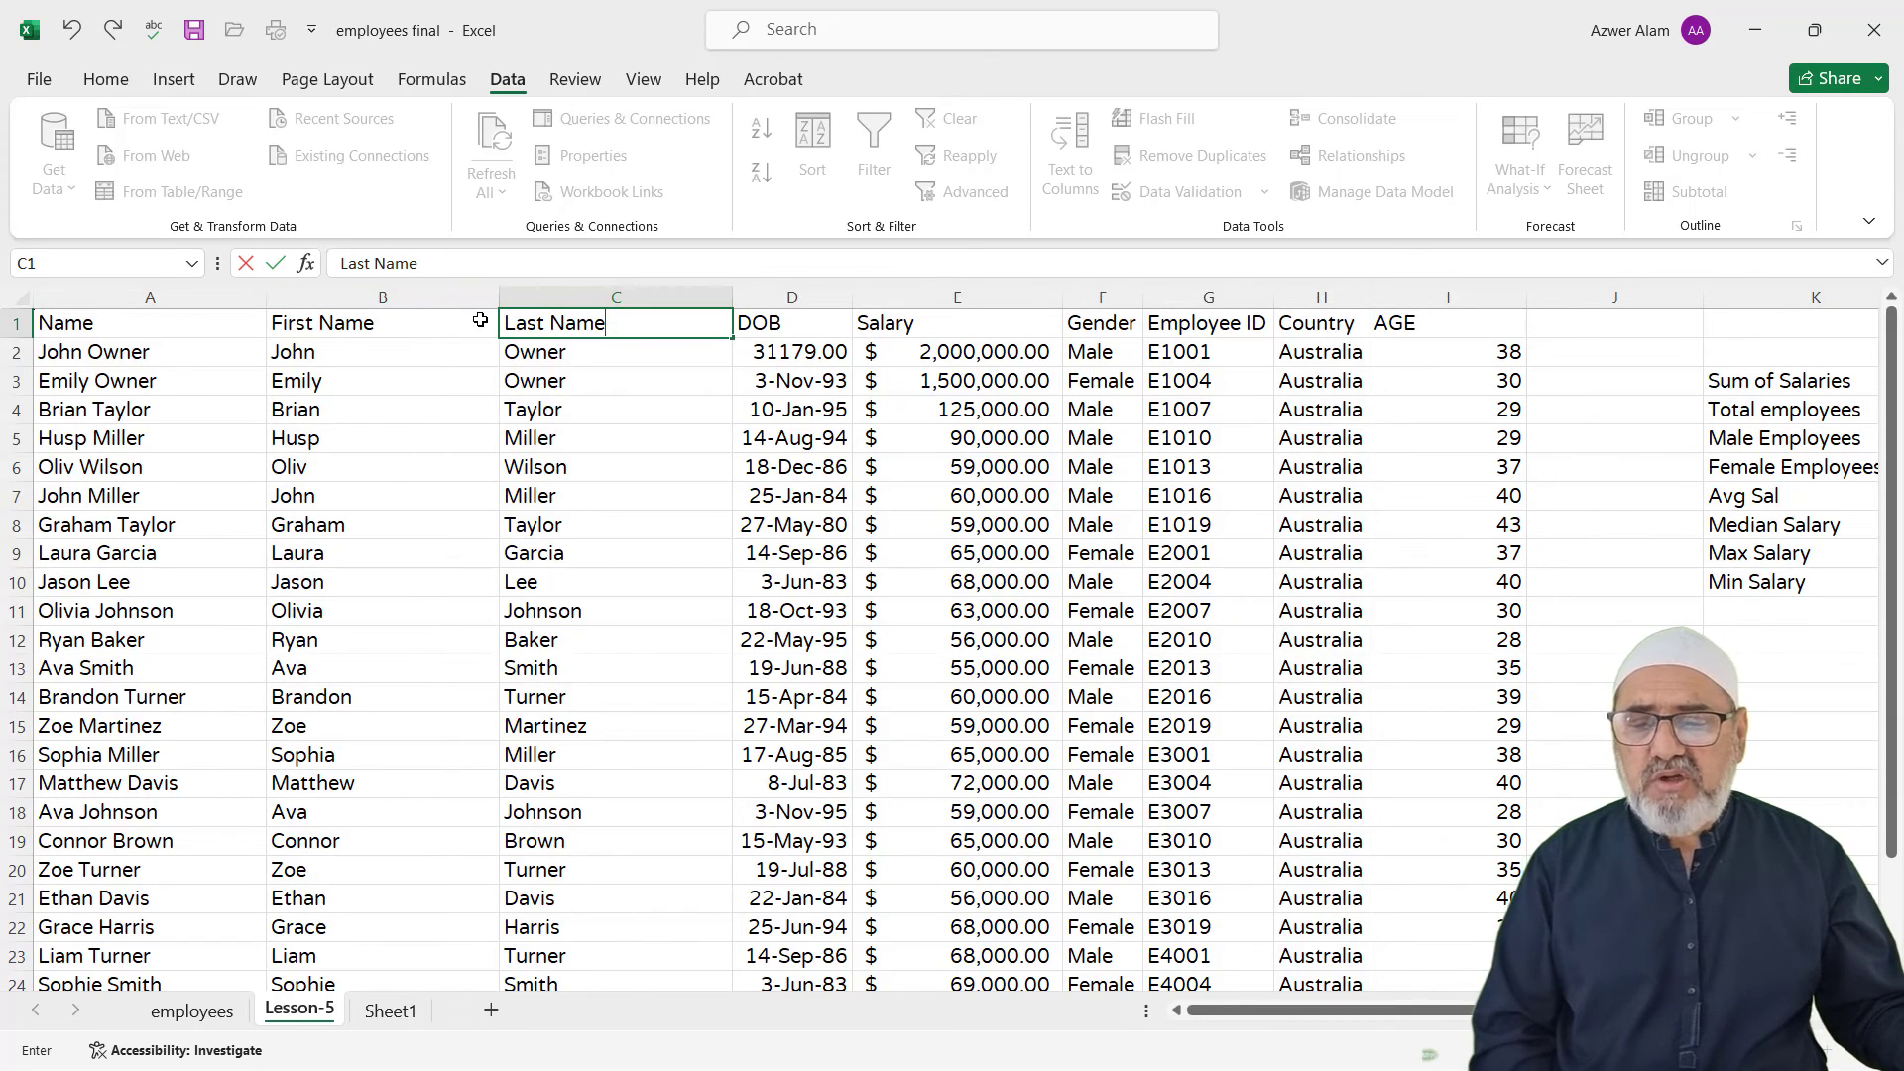
Step: Narrow the First Name column and slightly narrow the Salary column to fit their contents more closely
left_click(556, 298)
left_click_drag(498, 297, 419, 297)
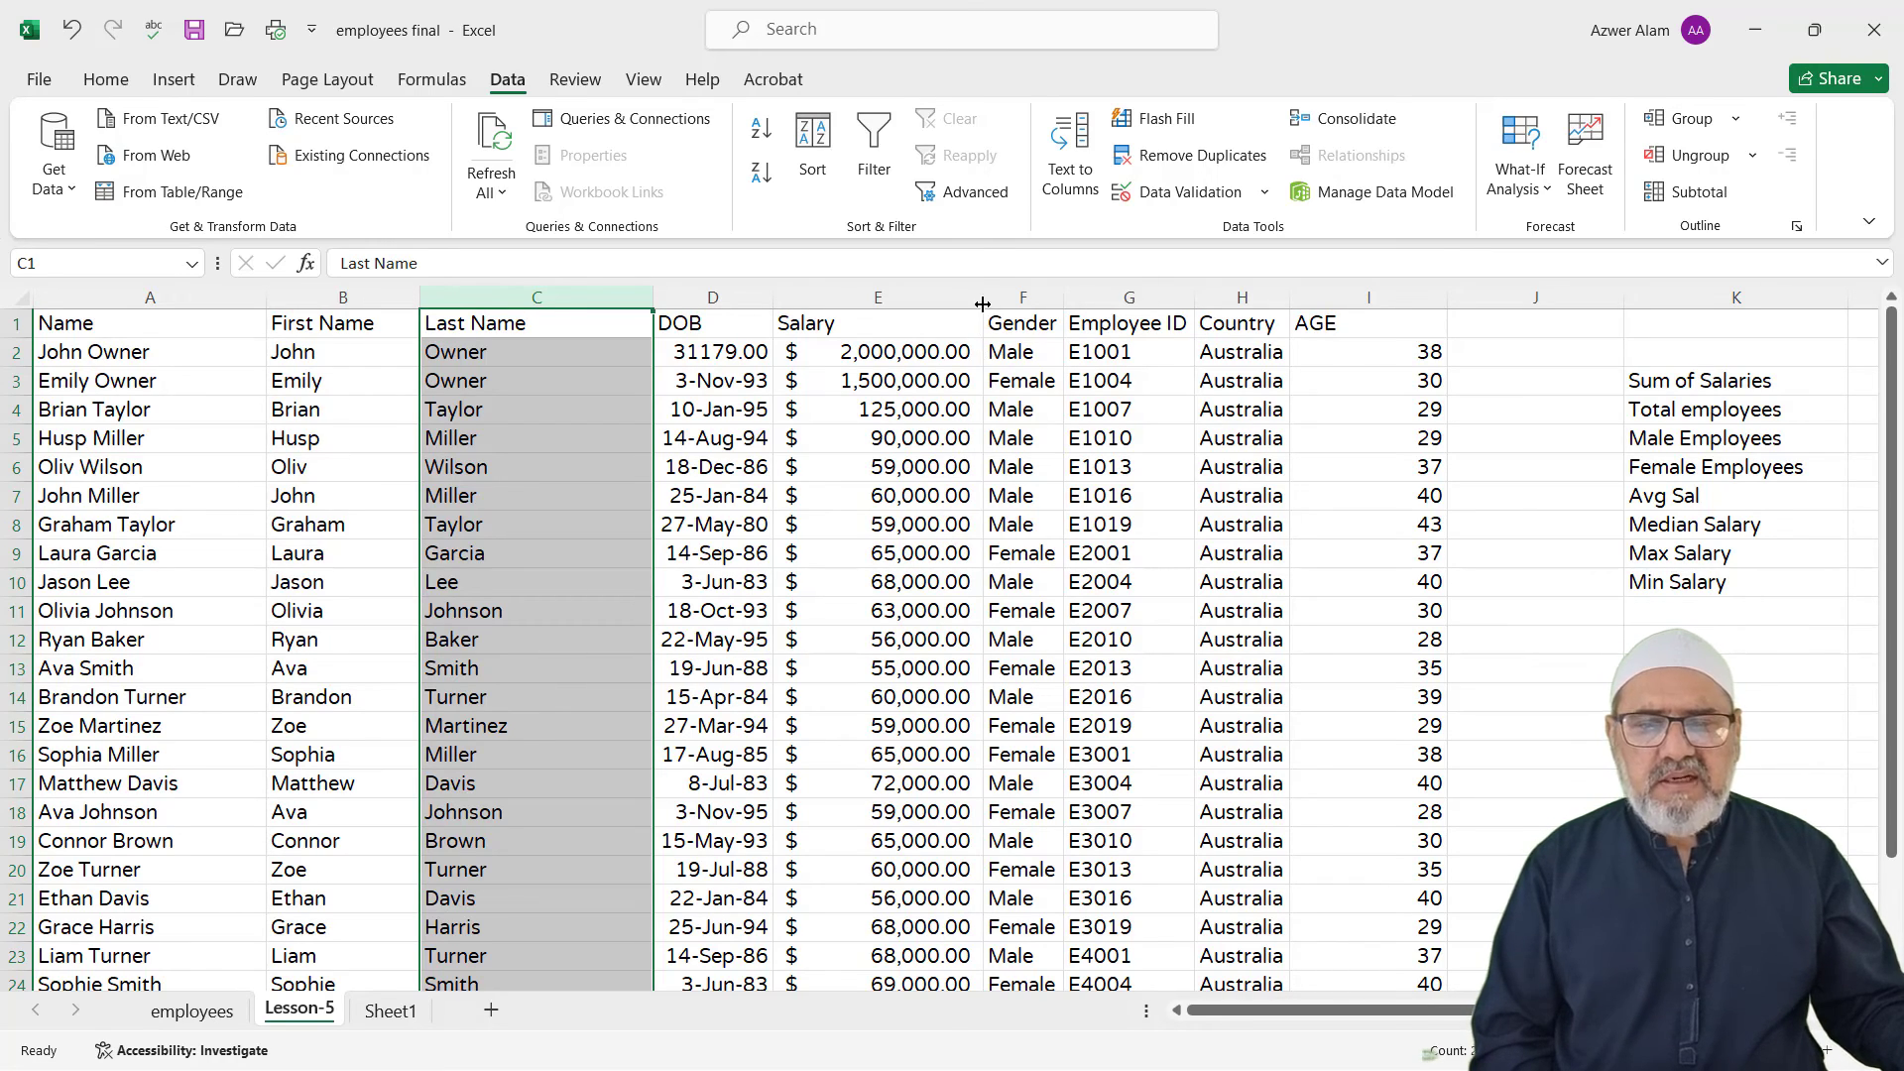
left_click_drag(982, 305, 970, 305)
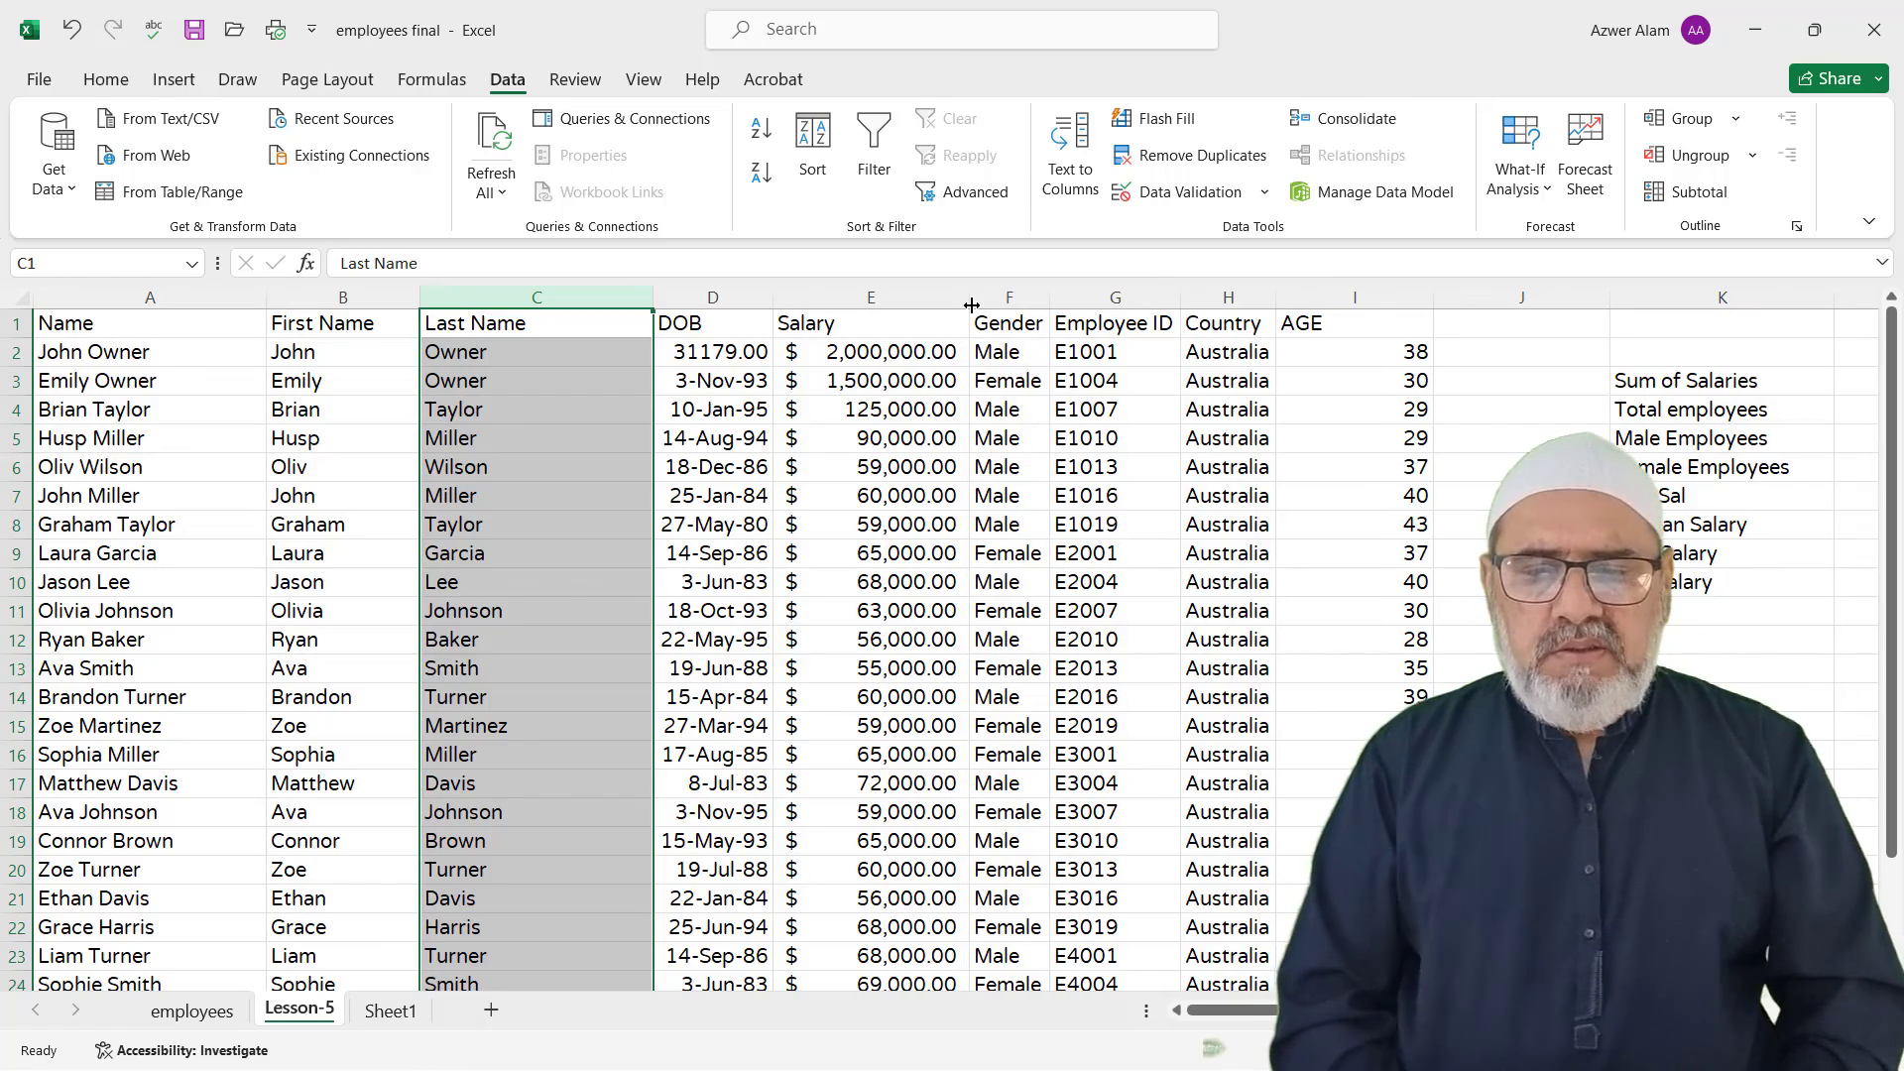